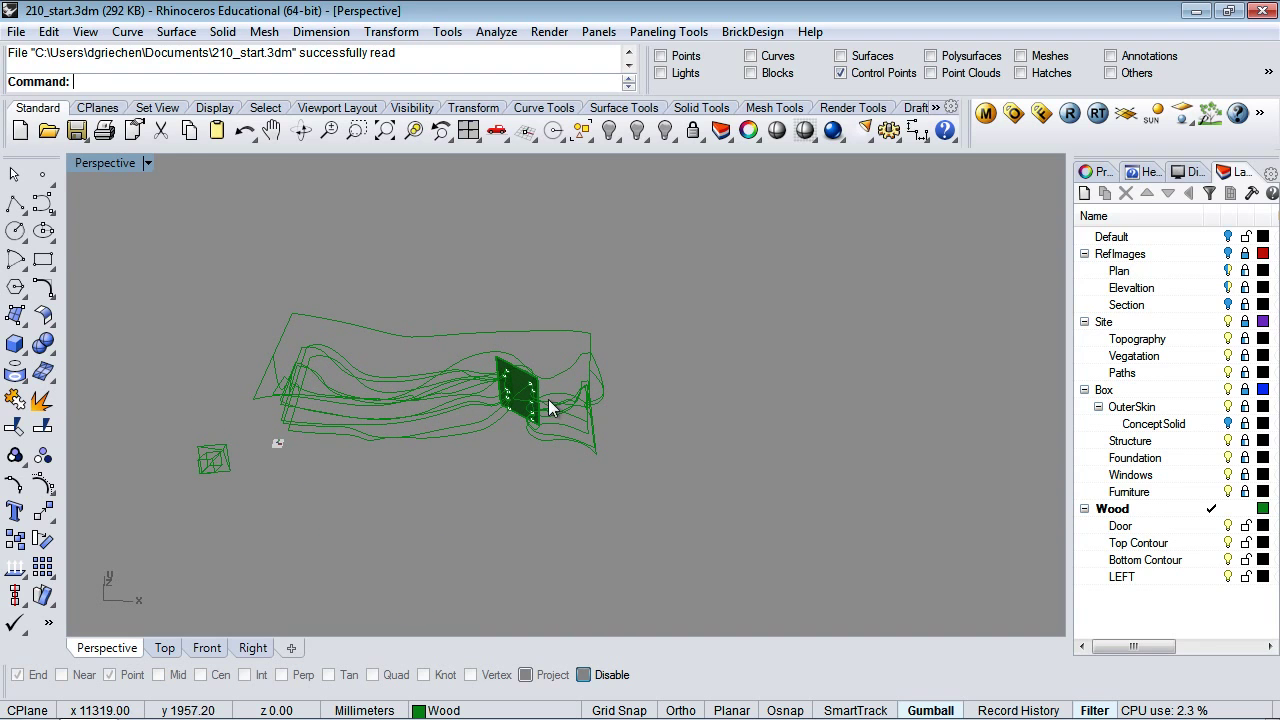
Step: Try to unlock all locked objects in the model with the Unlock command
{"action": "scroll", "coordinate": [530, 385], "scroll_direction": "up", "scroll_amount": 5}
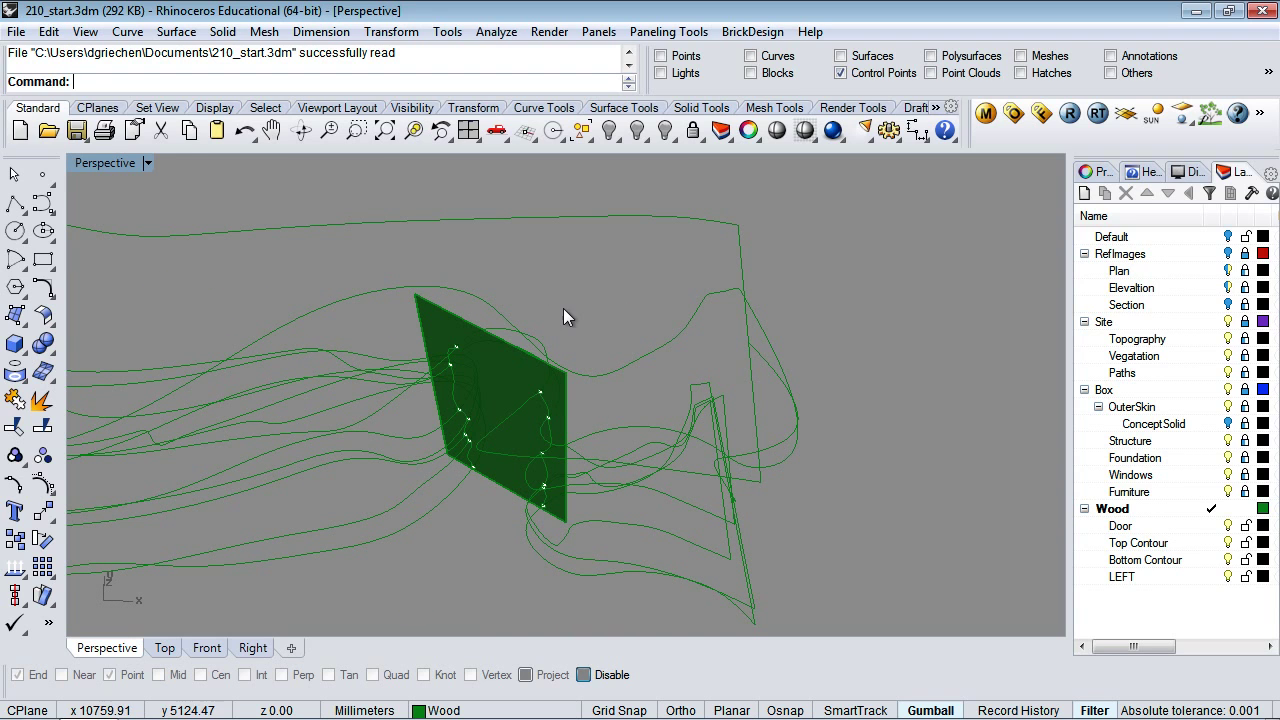
{"action": "right_click_drag", "start_coordinate": [563, 308], "coordinate": [674, 297]}
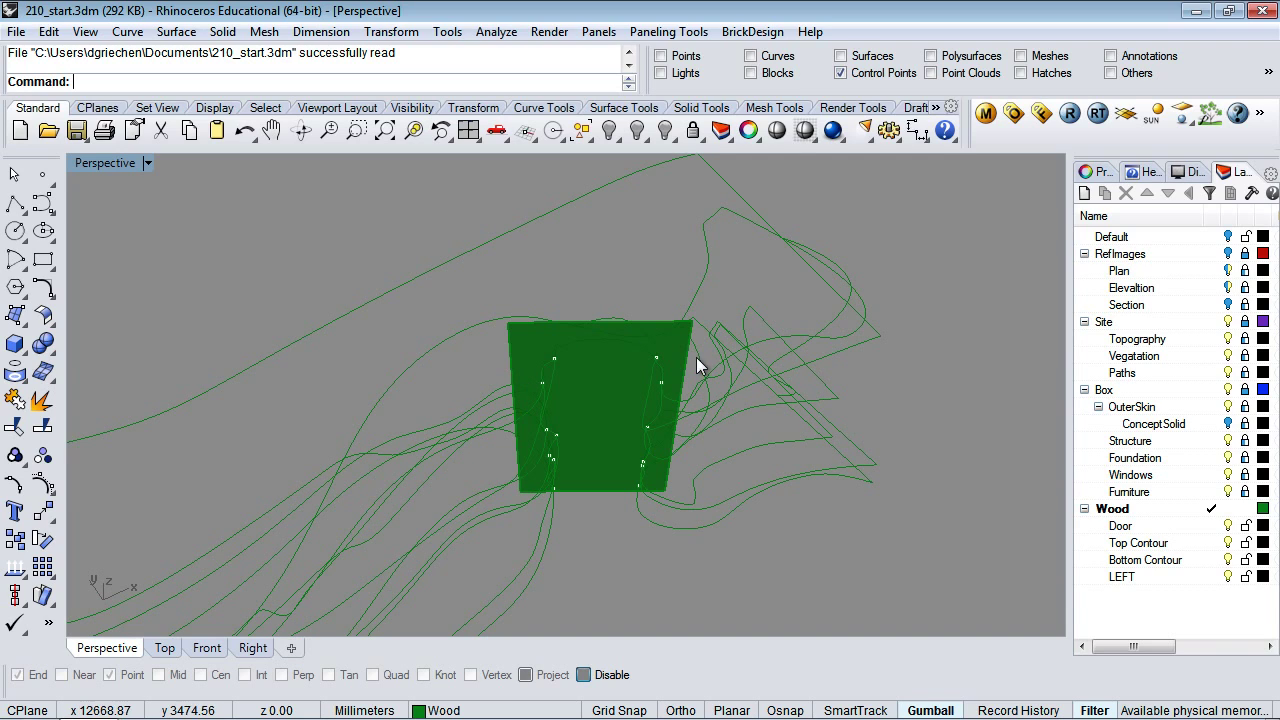
{"action": "right_click_drag", "start_coordinate": [696, 357], "coordinate": [594, 333]}
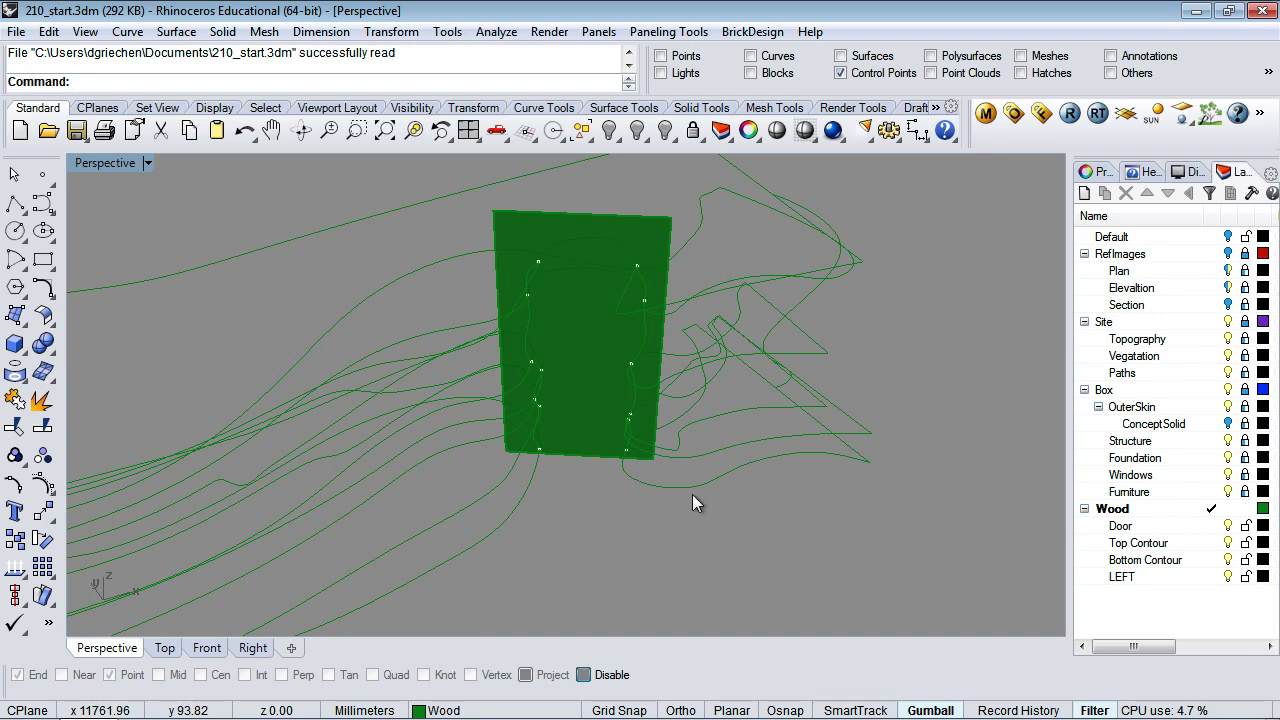
{"action": "type", "text": "Unlock"}
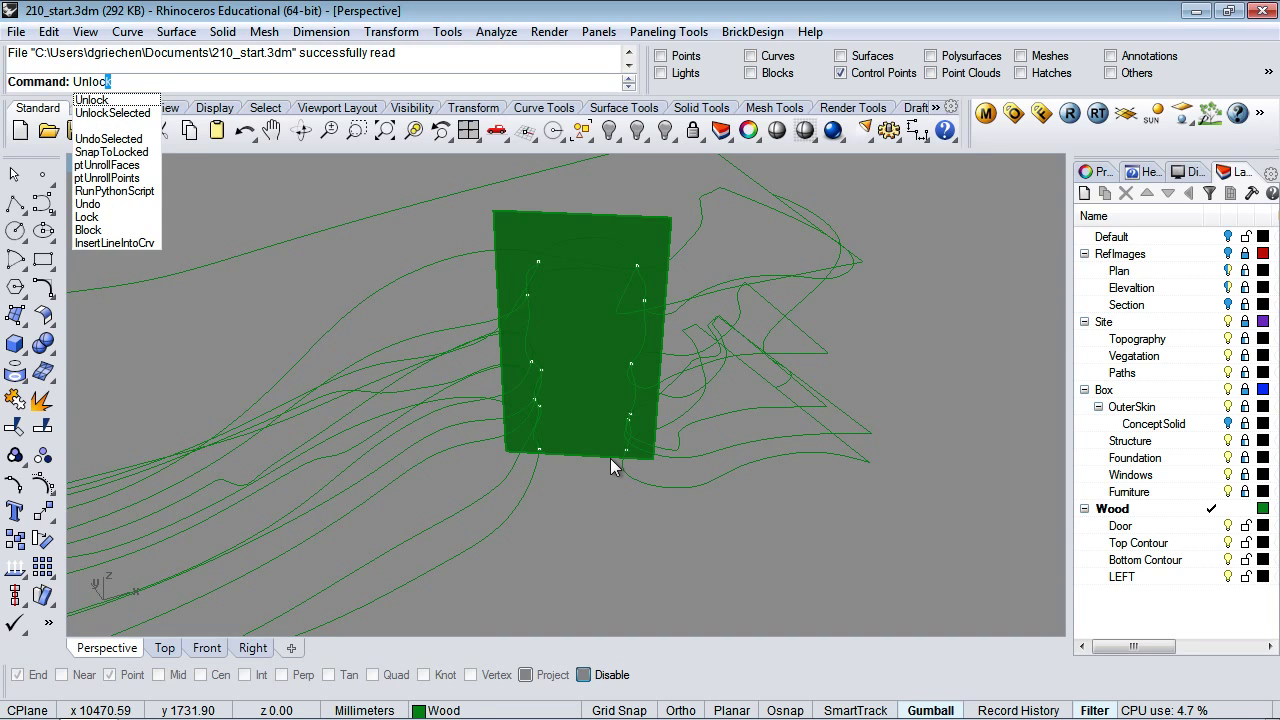
{"action": "key", "text": "Return"}
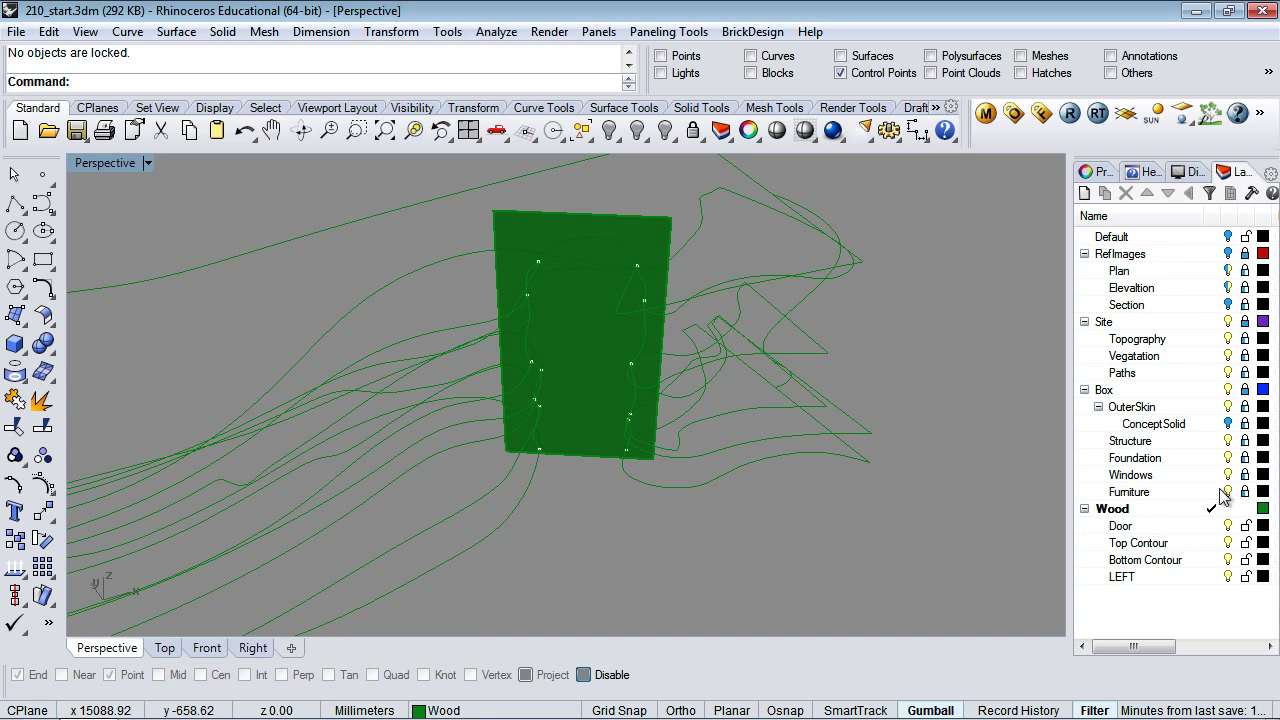
{"action": "left_click", "coordinate": [574, 416]}
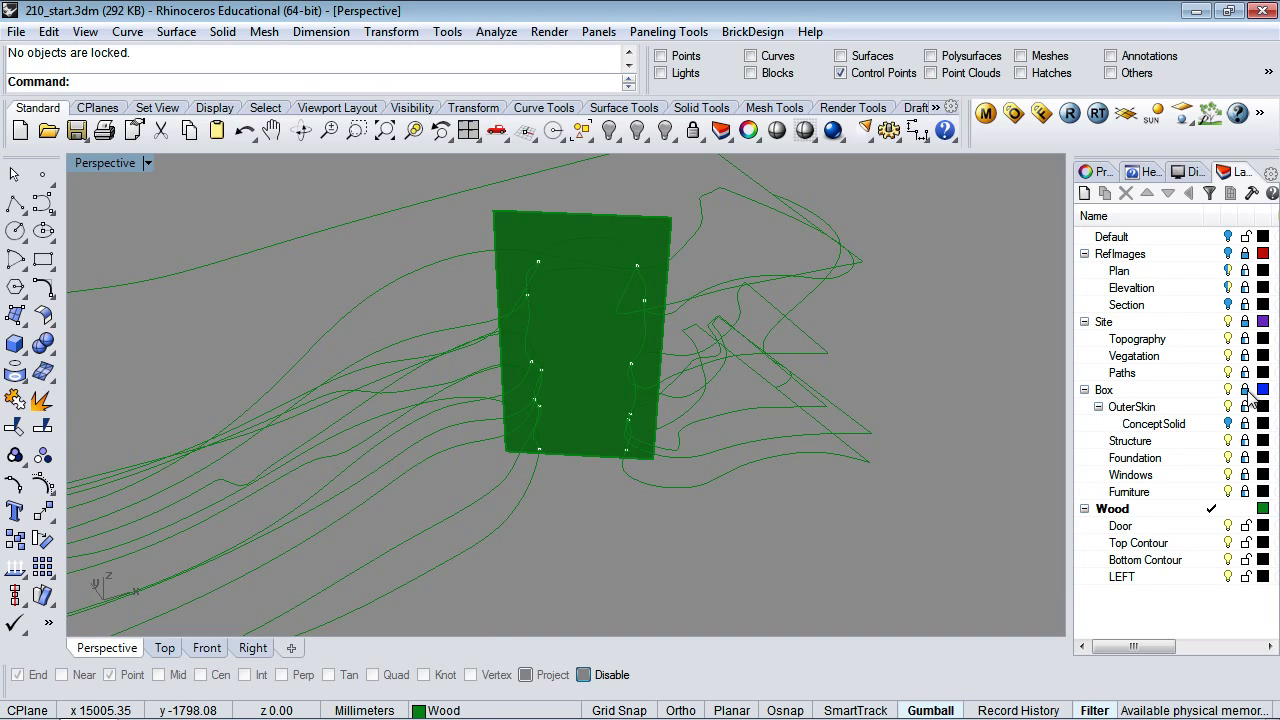
Step: Unlock the RefImages layer and run the Unlock command again on the model's objects
{"action": "left_click", "coordinate": [1245, 254]}
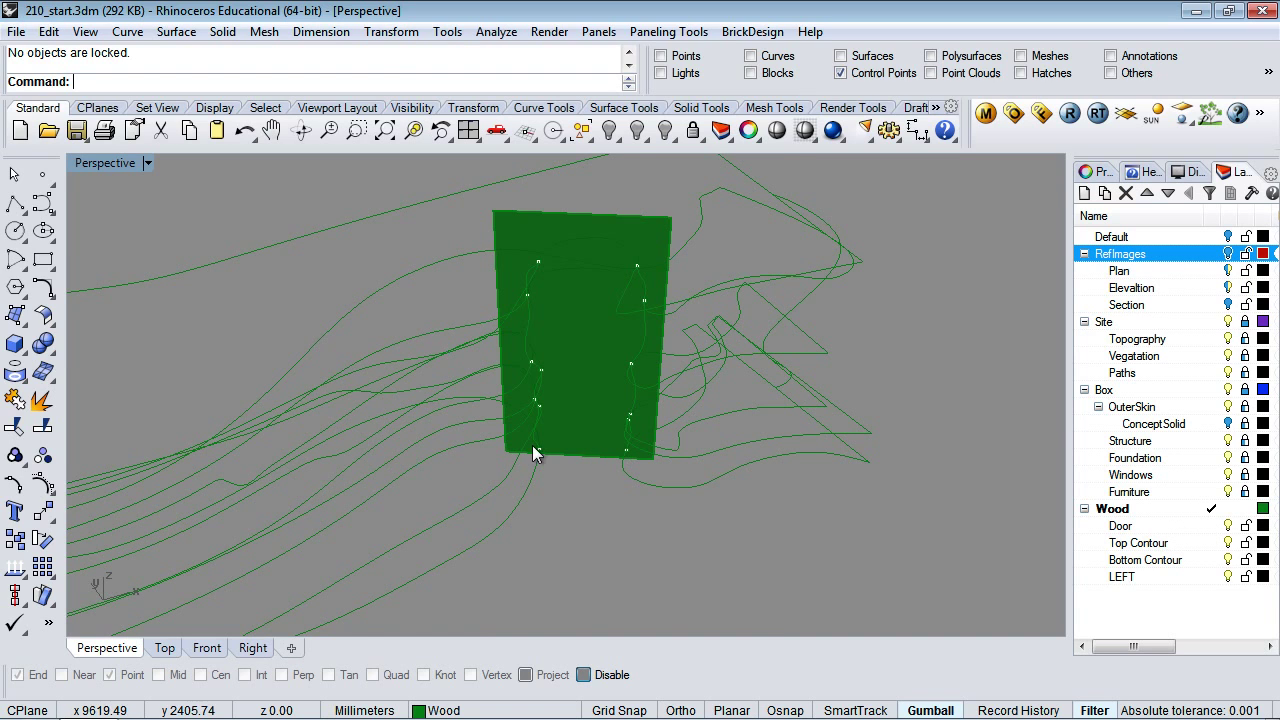
{"action": "right_click_drag", "start_coordinate": [534, 449], "coordinate": [724, 413]}
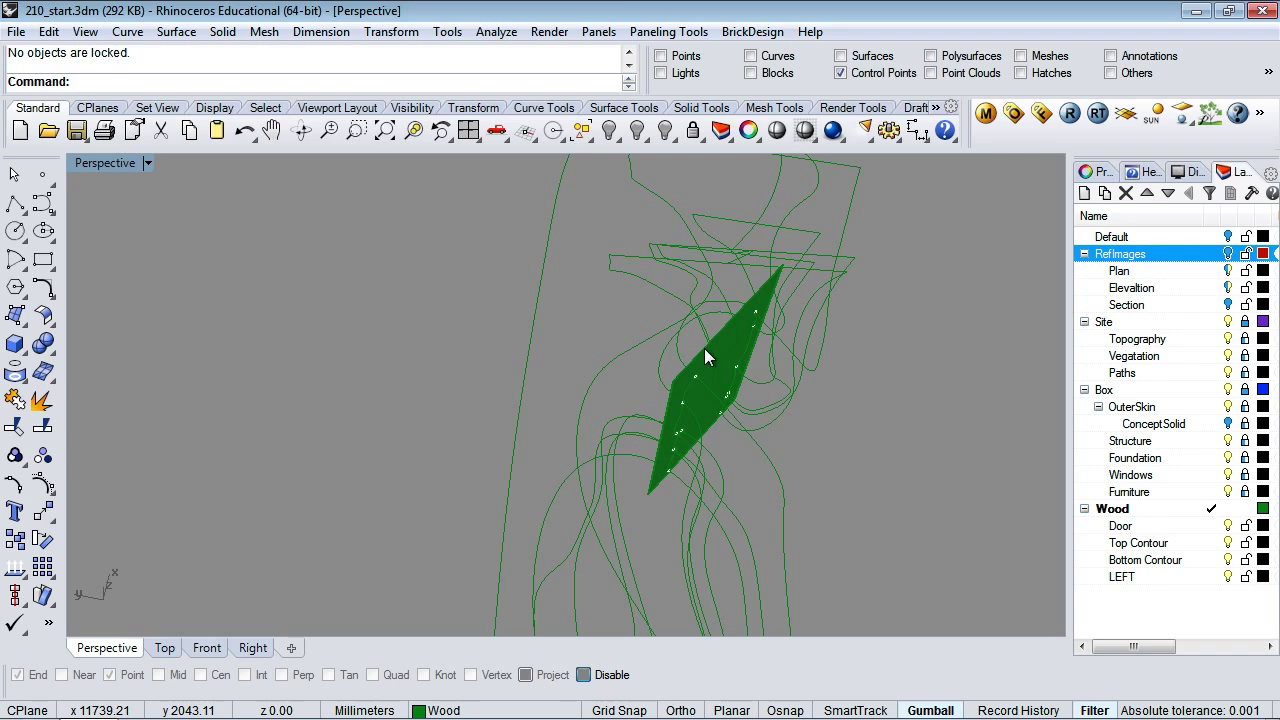
{"action": "type", "text": "Unlock"}
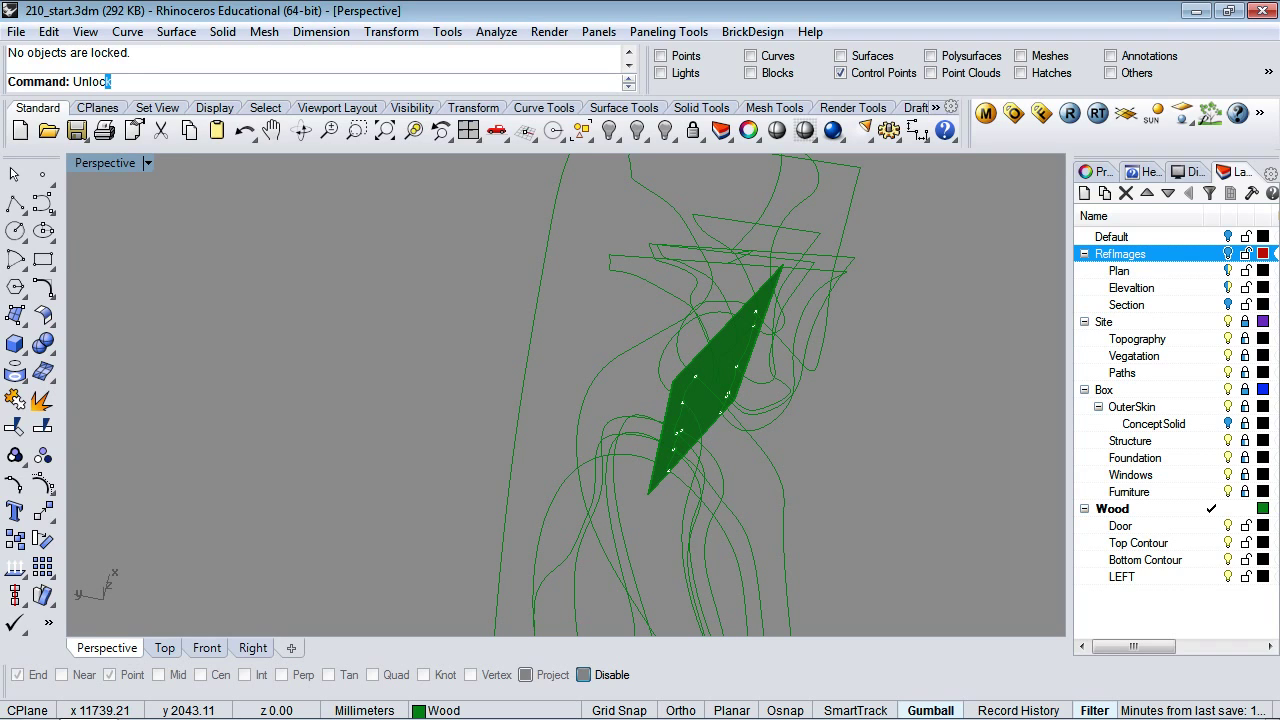
{"action": "key", "text": "Return"}
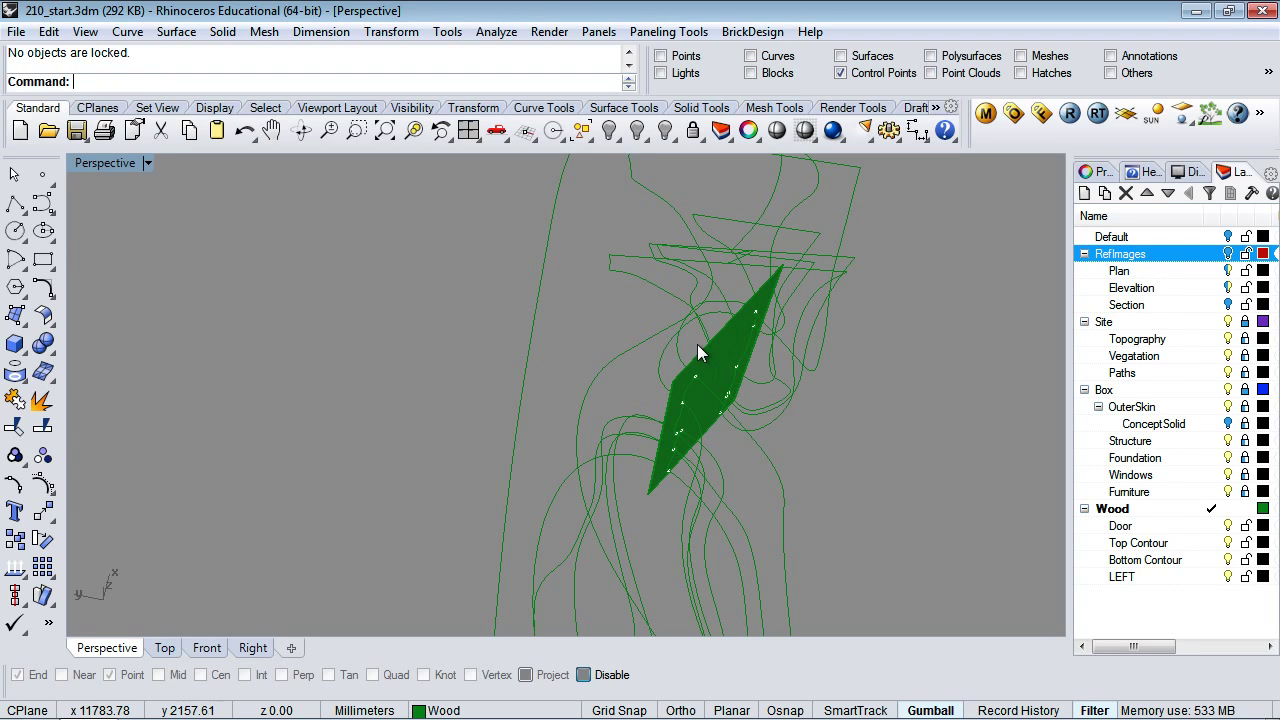
{"action": "scroll", "coordinate": [735, 385], "scroll_direction": "down", "scroll_amount": 5}
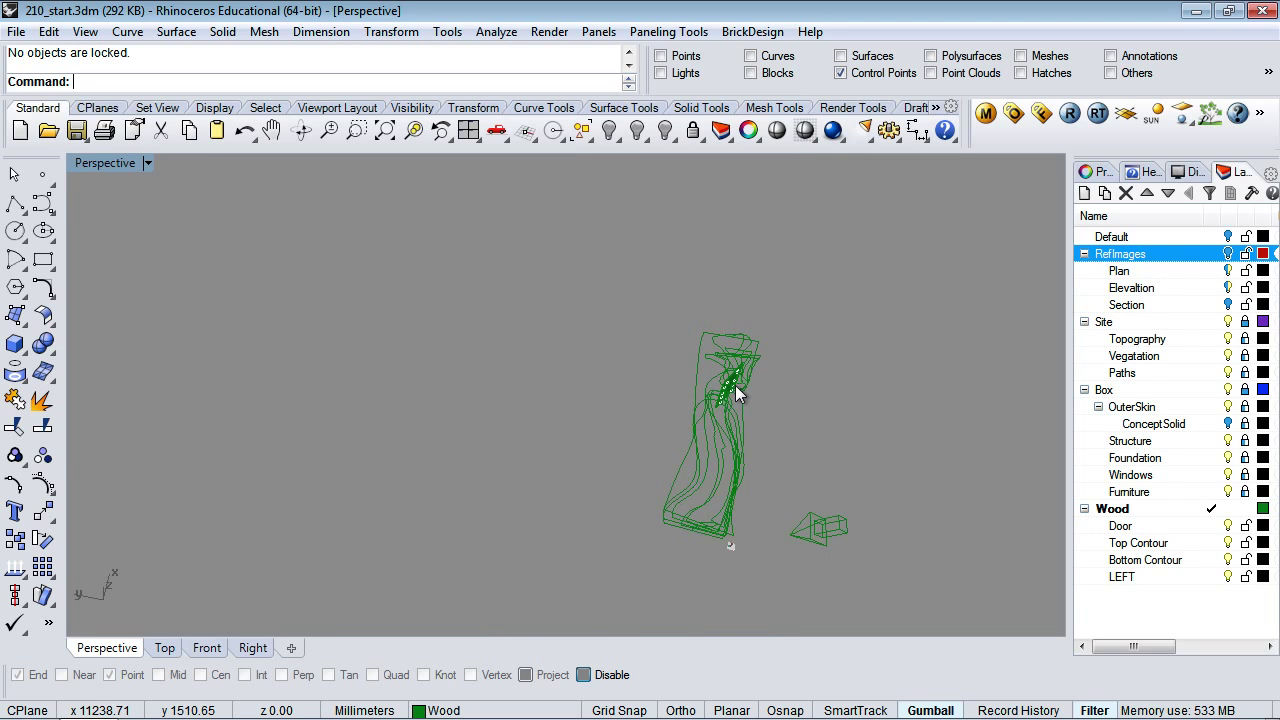
{"action": "scroll", "coordinate": [764, 418], "scroll_direction": "up", "scroll_amount": 3}
{"action": "right_click_drag", "start_coordinate": [794, 463], "coordinate": [799, 358]}
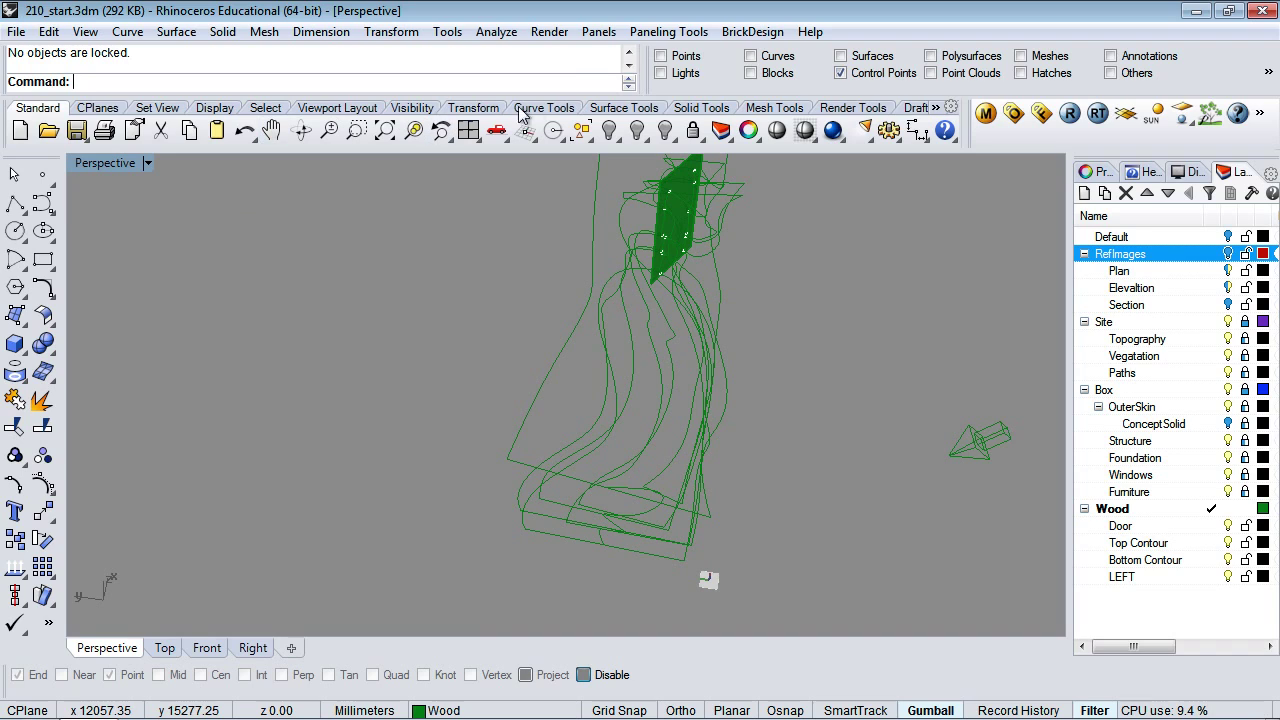
Step: Turn on the RefImages layer while viewing the wood curves in the Top view
{"action": "left_click", "coordinate": [608, 107]}
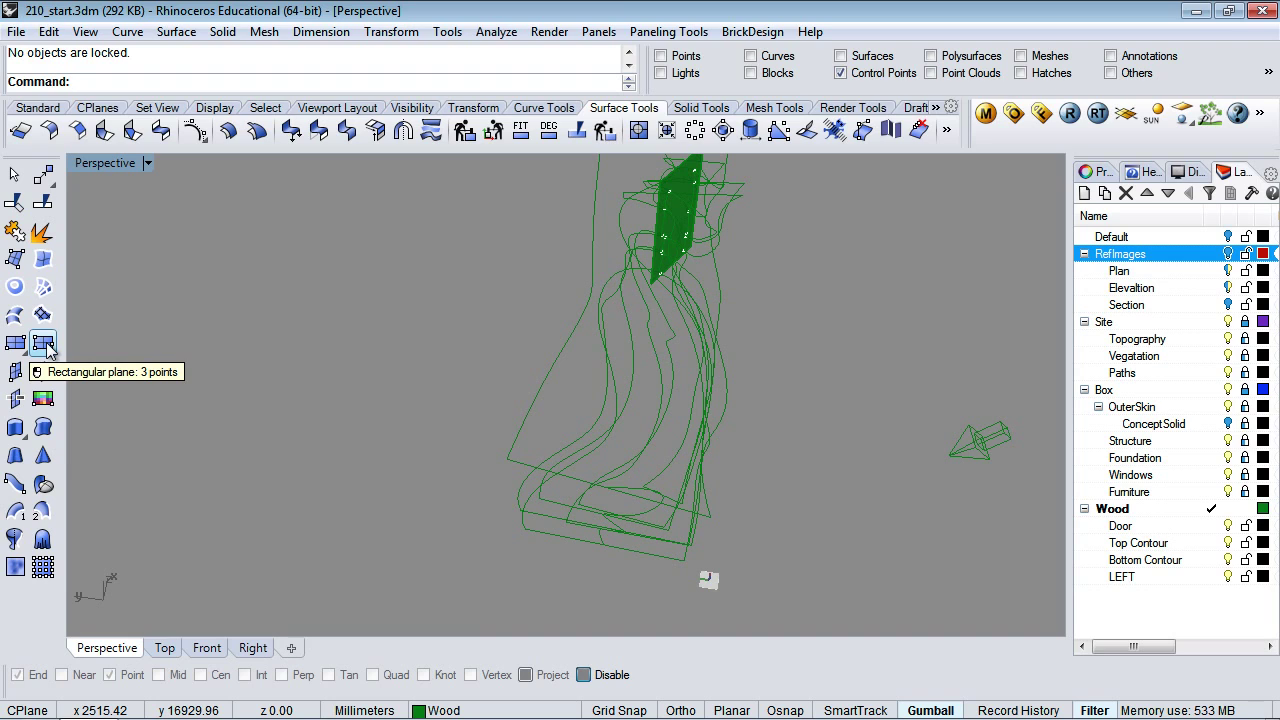
{"action": "left_click", "coordinate": [167, 650]}
{"action": "scroll", "coordinate": [544, 406], "scroll_direction": "down", "scroll_amount": 5}
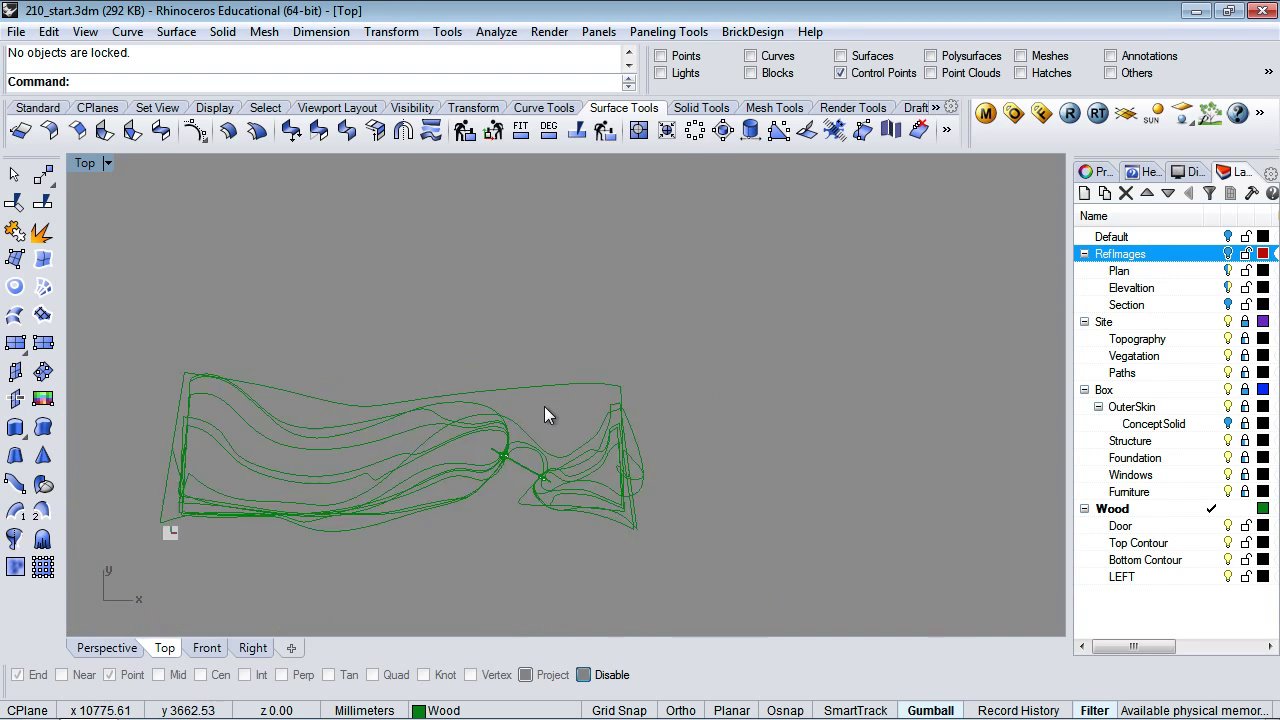
{"action": "left_click", "coordinate": [1229, 254]}
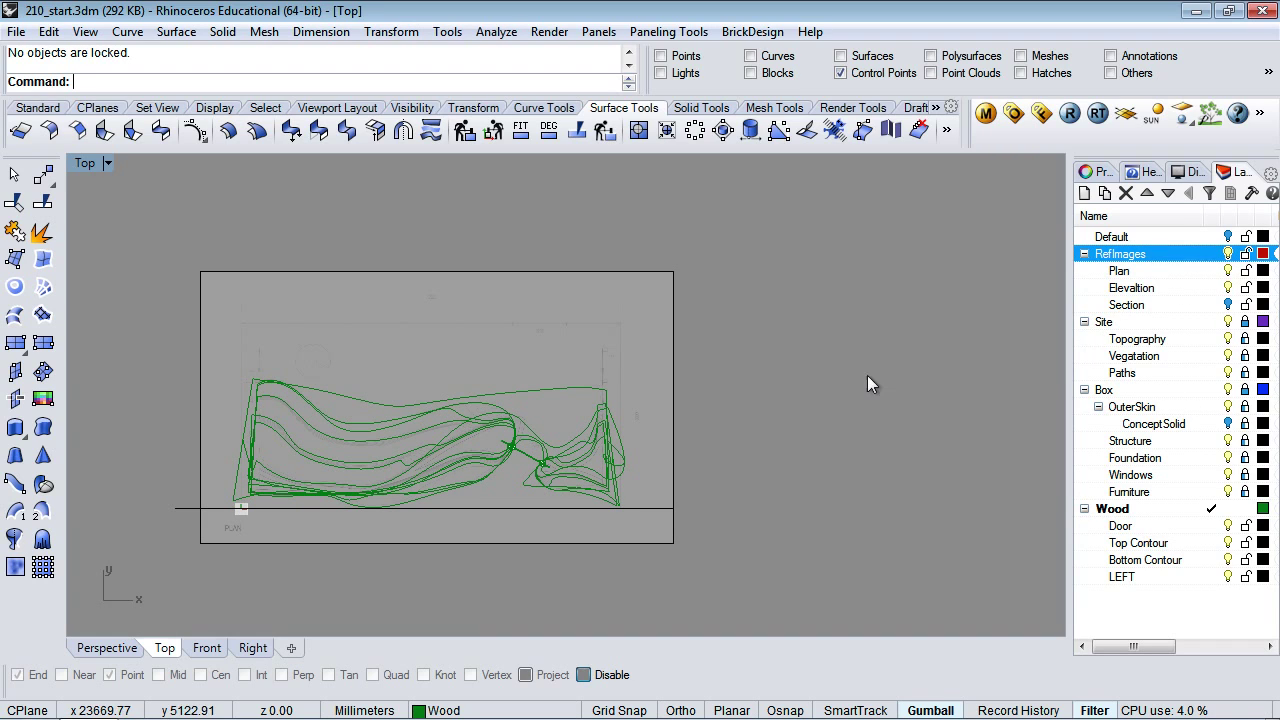
Step: Examine how the wood curves line up with the plan and elevation reference images in the Top and Perspective views
{"action": "right_click_drag", "start_coordinate": [757, 440], "coordinate": [880, 415]}
{"action": "scroll", "coordinate": [774, 386], "scroll_direction": "up", "scroll_amount": 4}
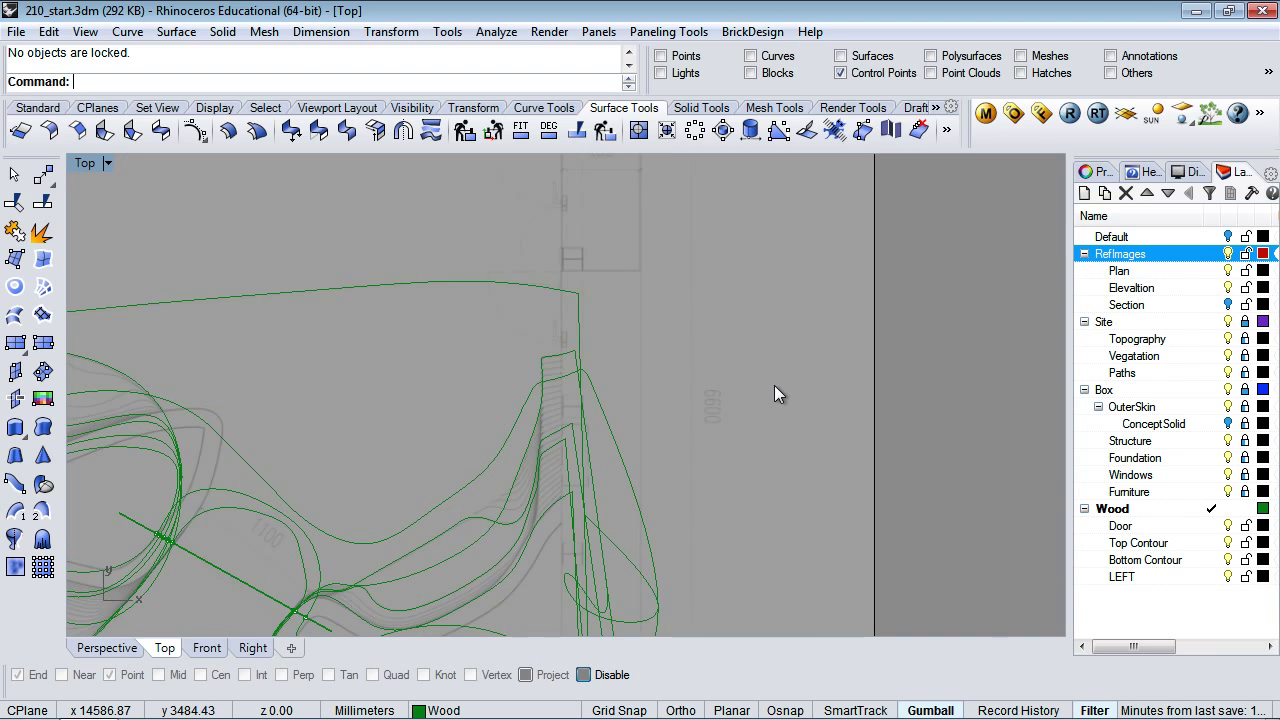
{"action": "right_click_drag", "start_coordinate": [926, 416], "coordinate": [1014, 382]}
{"action": "right_click_drag", "start_coordinate": [488, 437], "coordinate": [717, 409]}
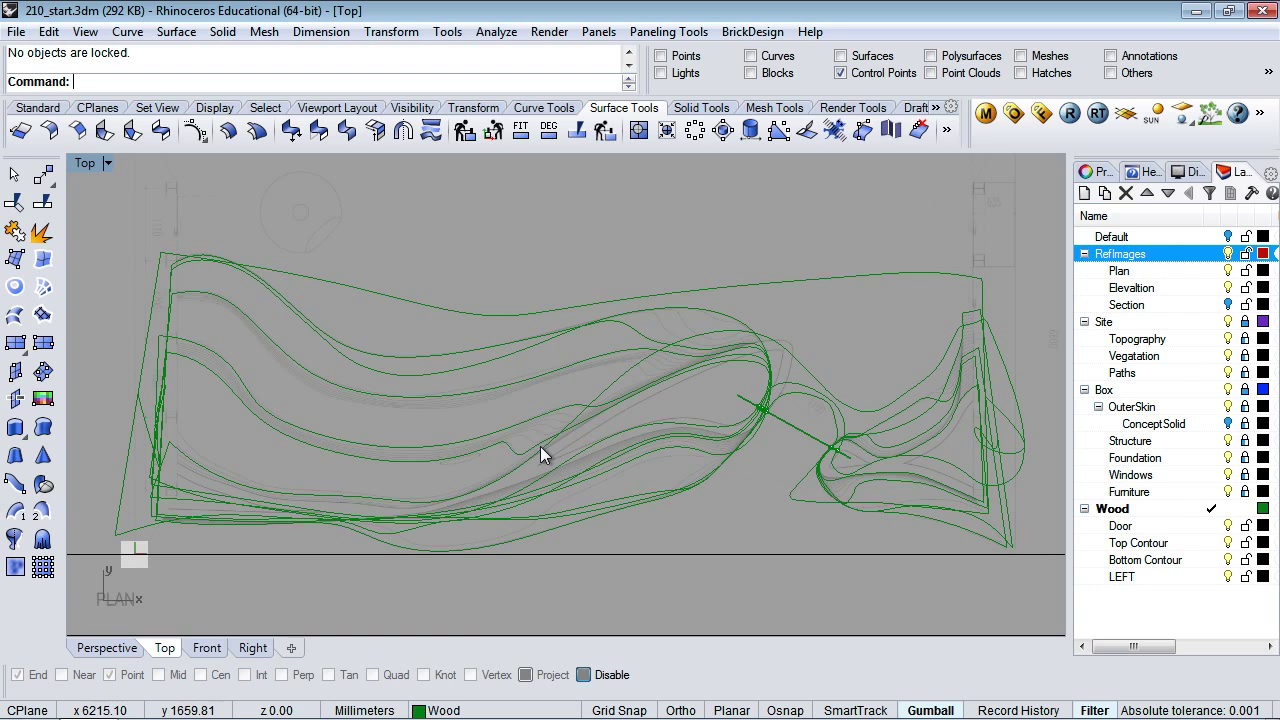
{"action": "left_click", "coordinate": [110, 648]}
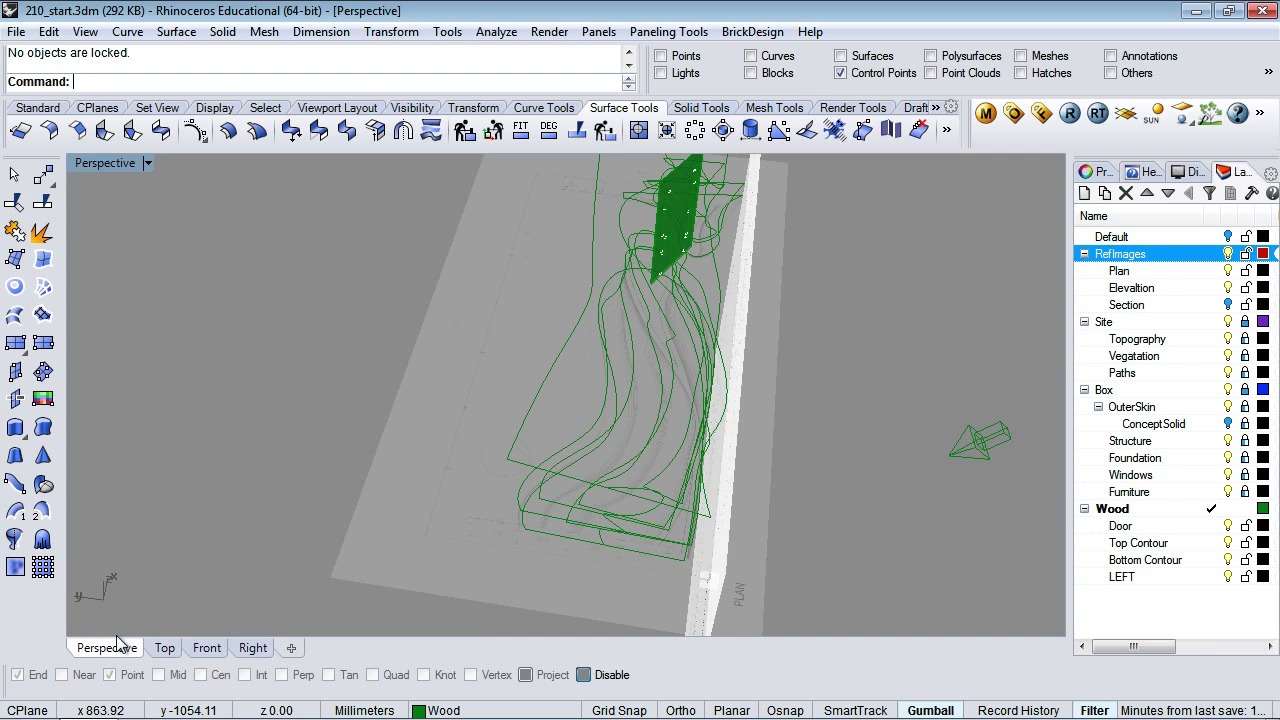
{"action": "right_click_drag", "start_coordinate": [801, 383], "coordinate": [735, 345]}
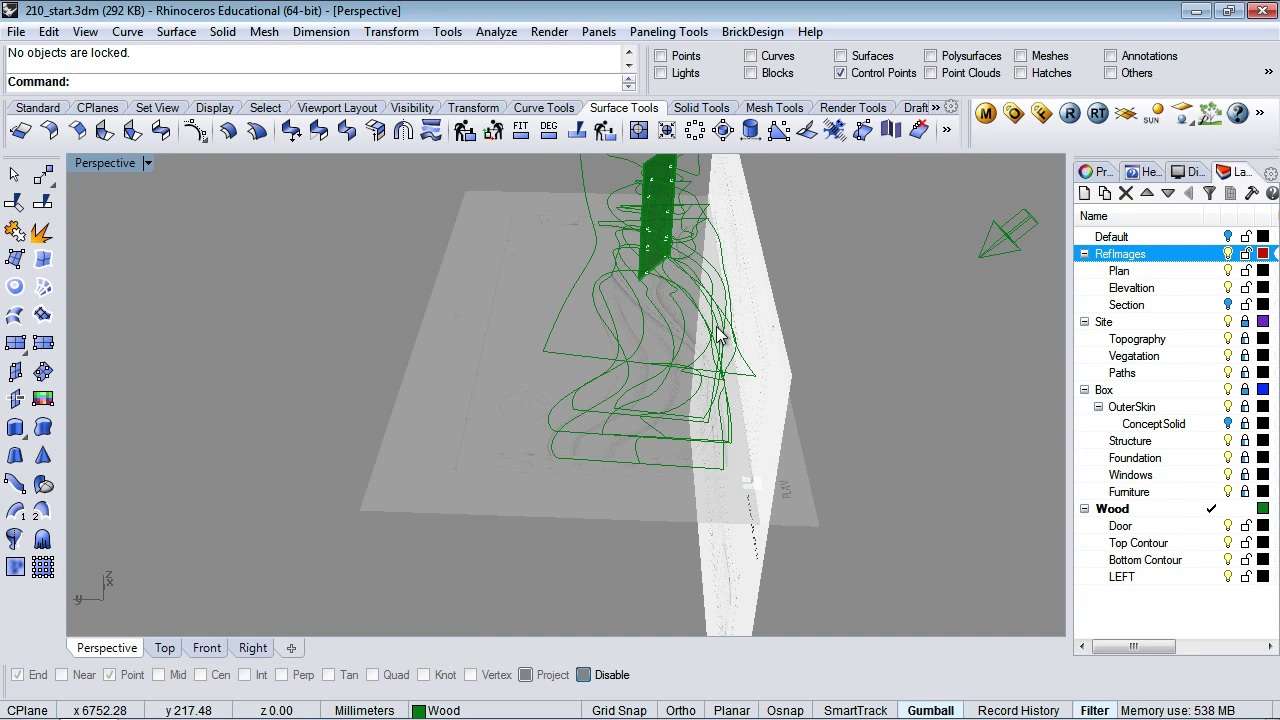
{"action": "right_click_drag", "start_coordinate": [823, 326], "coordinate": [963, 351]}
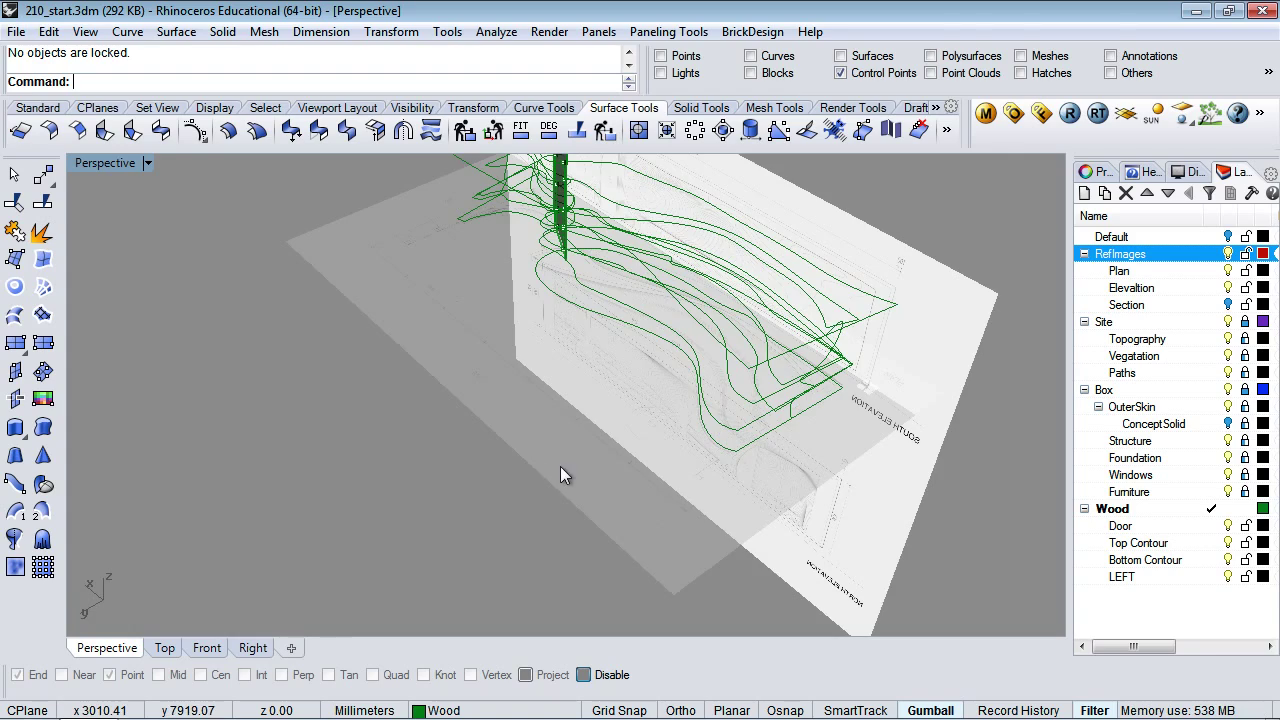
{"action": "right_click_drag", "start_coordinate": [561, 467], "coordinate": [240, 538]}
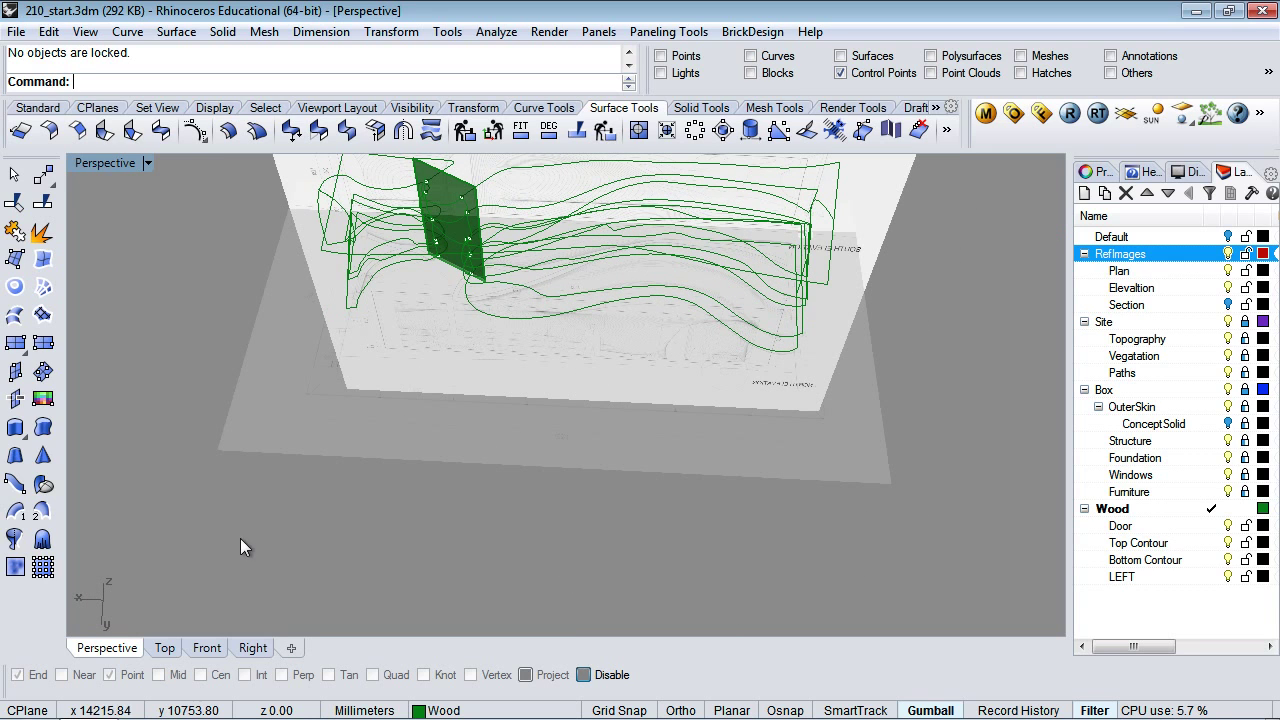
Step: Start a three-point rectangular plane in the Top view, placing its edge start on the wall line just above the left end of the wood curves
{"action": "left_click", "coordinate": [166, 648]}
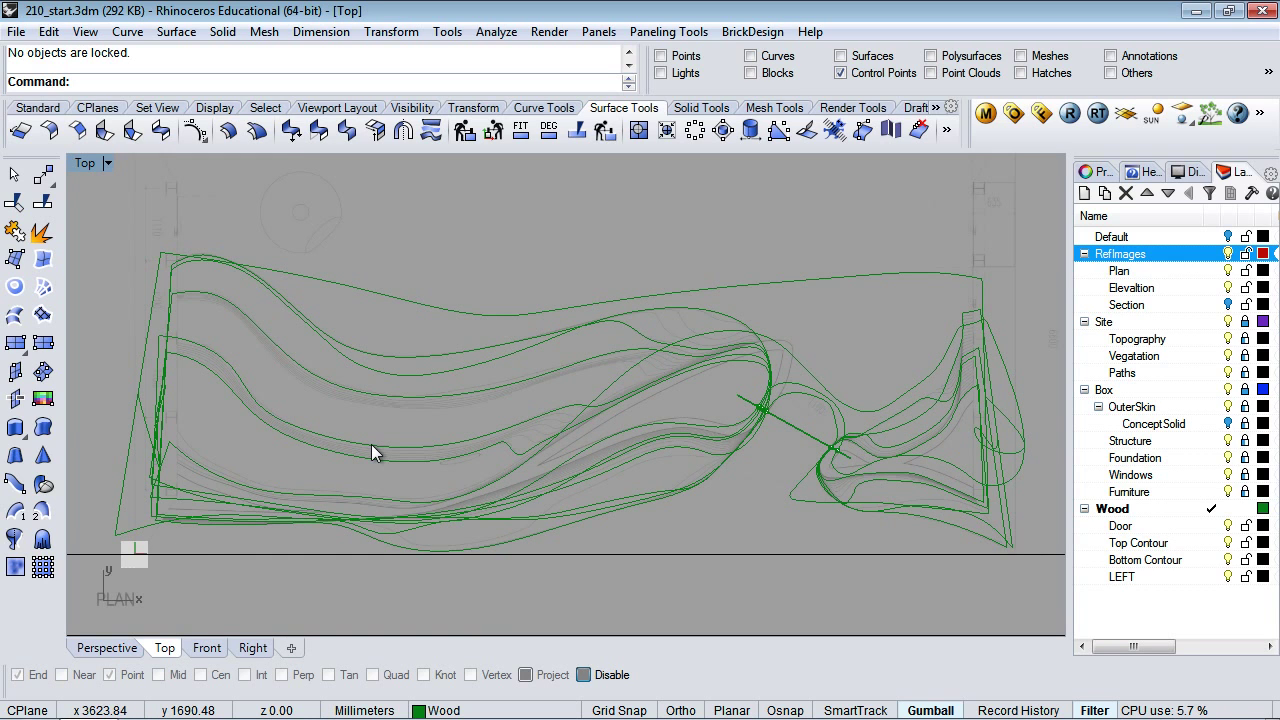
{"action": "scroll", "coordinate": [371, 444], "scroll_direction": "down", "scroll_amount": 4}
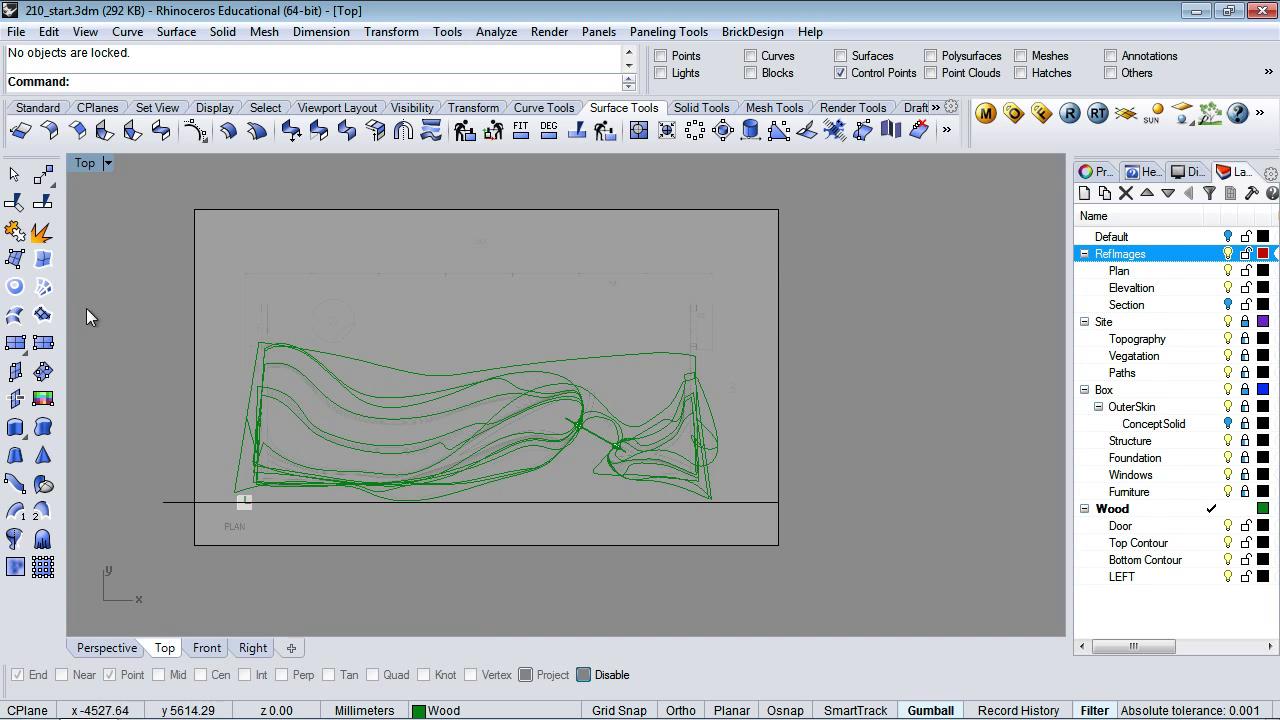
{"action": "left_click", "coordinate": [43, 342]}
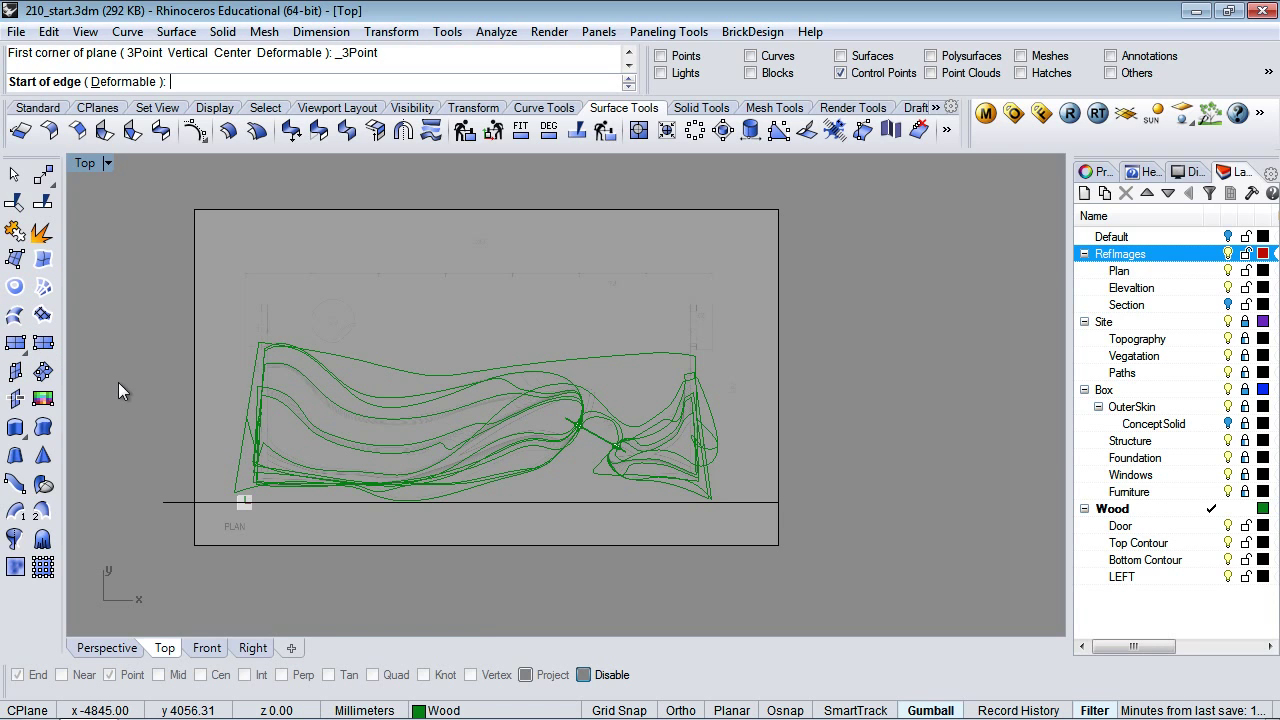
{"action": "scroll", "coordinate": [262, 343], "scroll_direction": "up", "scroll_amount": 3}
{"action": "scroll", "coordinate": [262, 343], "scroll_direction": "up", "scroll_amount": 3}
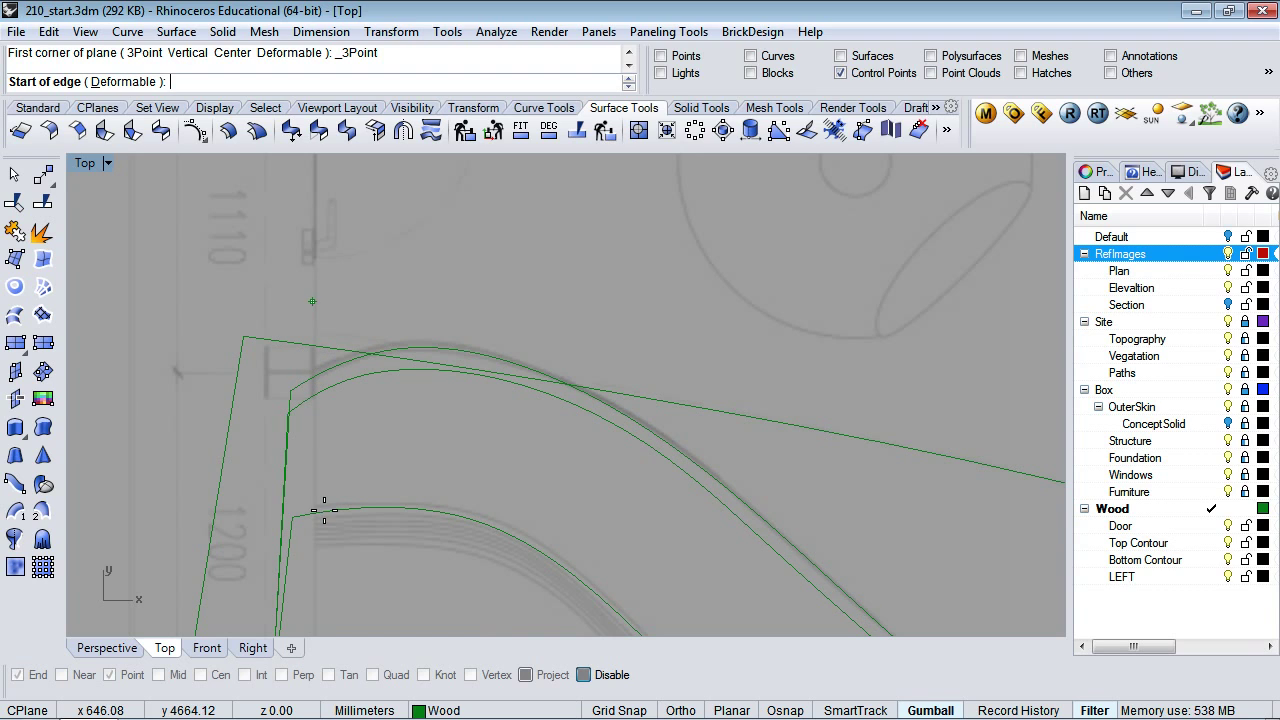
{"action": "scroll", "coordinate": [341, 459], "scroll_direction": "down", "scroll_amount": 5}
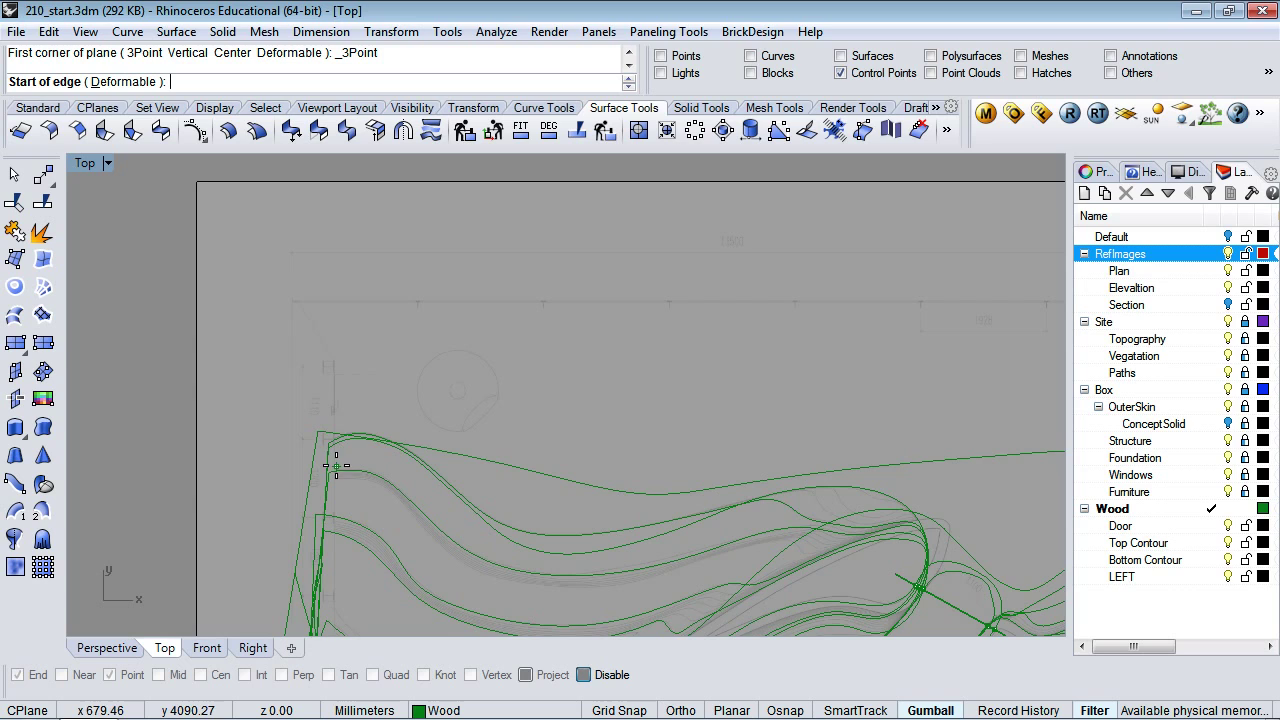
{"action": "scroll", "coordinate": [336, 465], "scroll_direction": "down", "scroll_amount": 4}
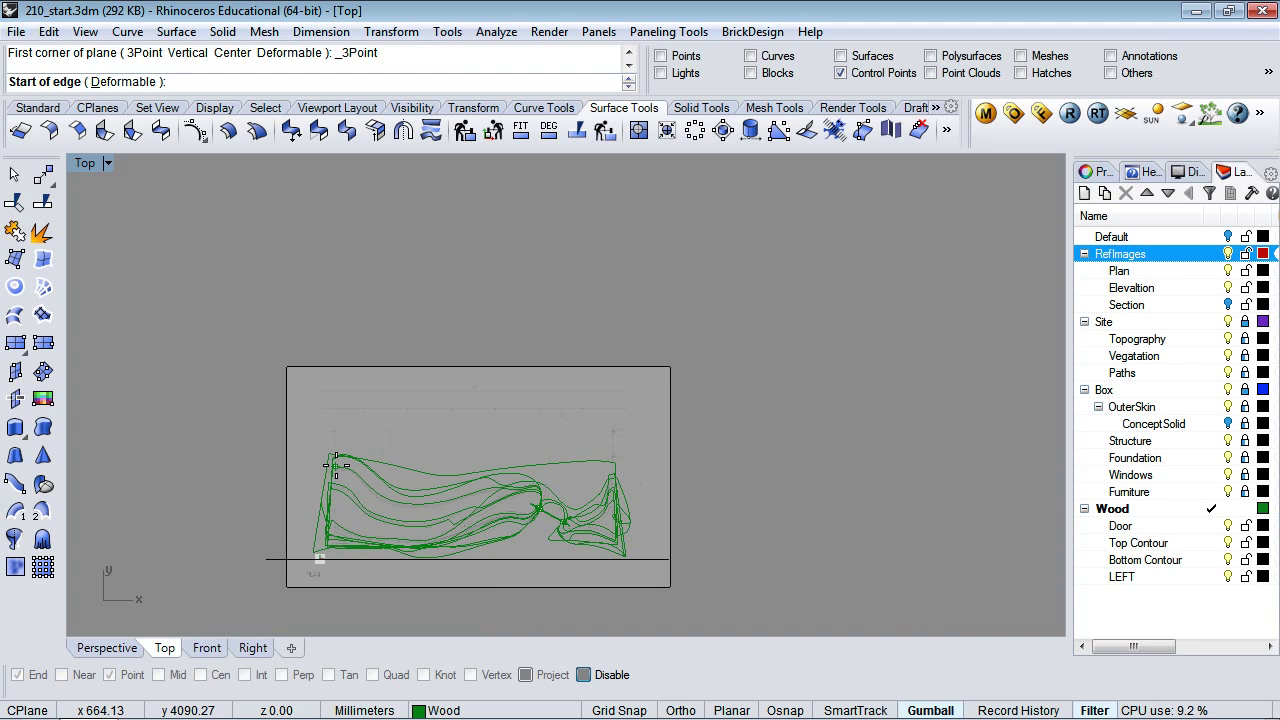
{"action": "scroll", "coordinate": [336, 465], "scroll_direction": "down", "scroll_amount": 3}
{"action": "scroll", "coordinate": [336, 465], "scroll_direction": "up", "scroll_amount": 6}
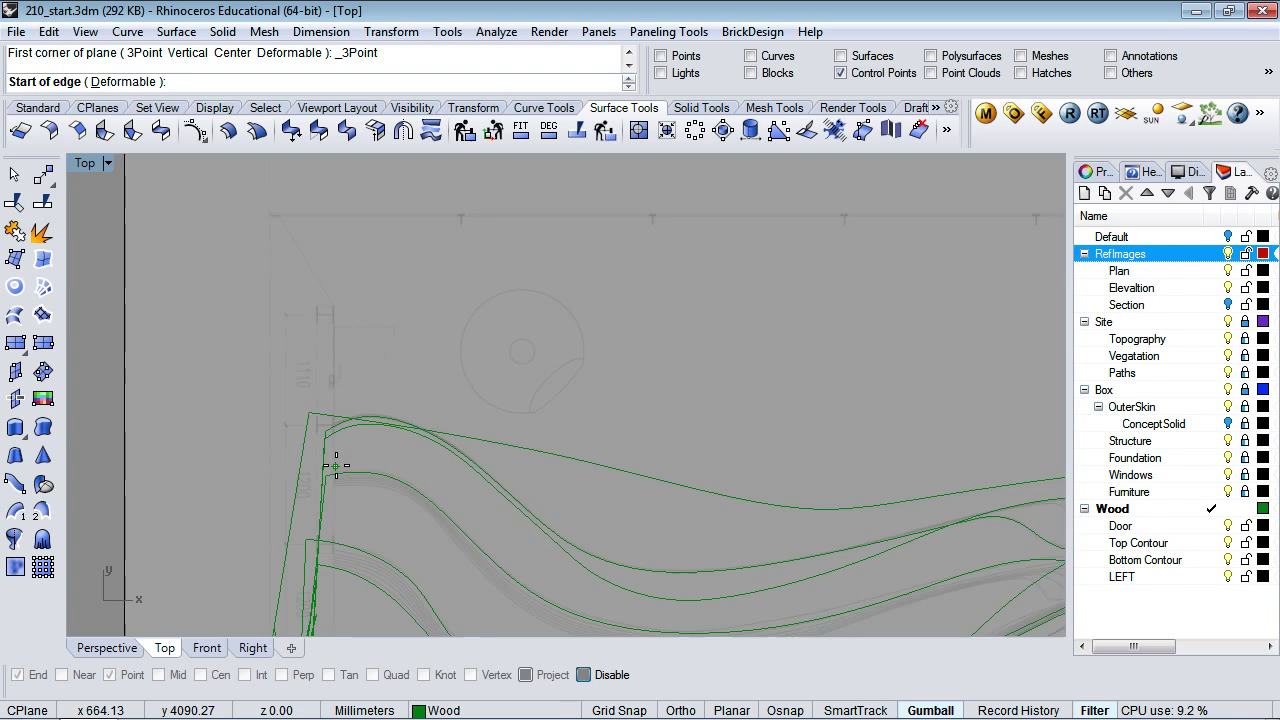
{"action": "scroll", "coordinate": [334, 410], "scroll_direction": "up", "scroll_amount": 2}
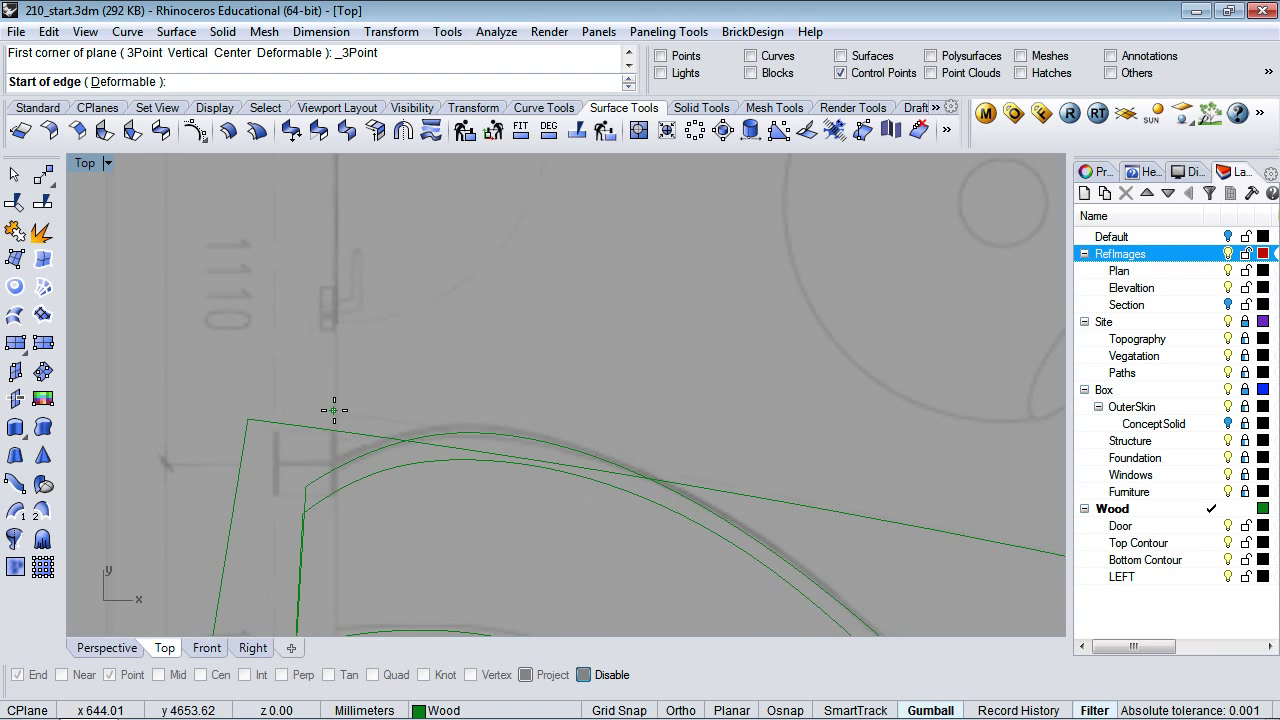
{"action": "left_click", "coordinate": [334, 413]}
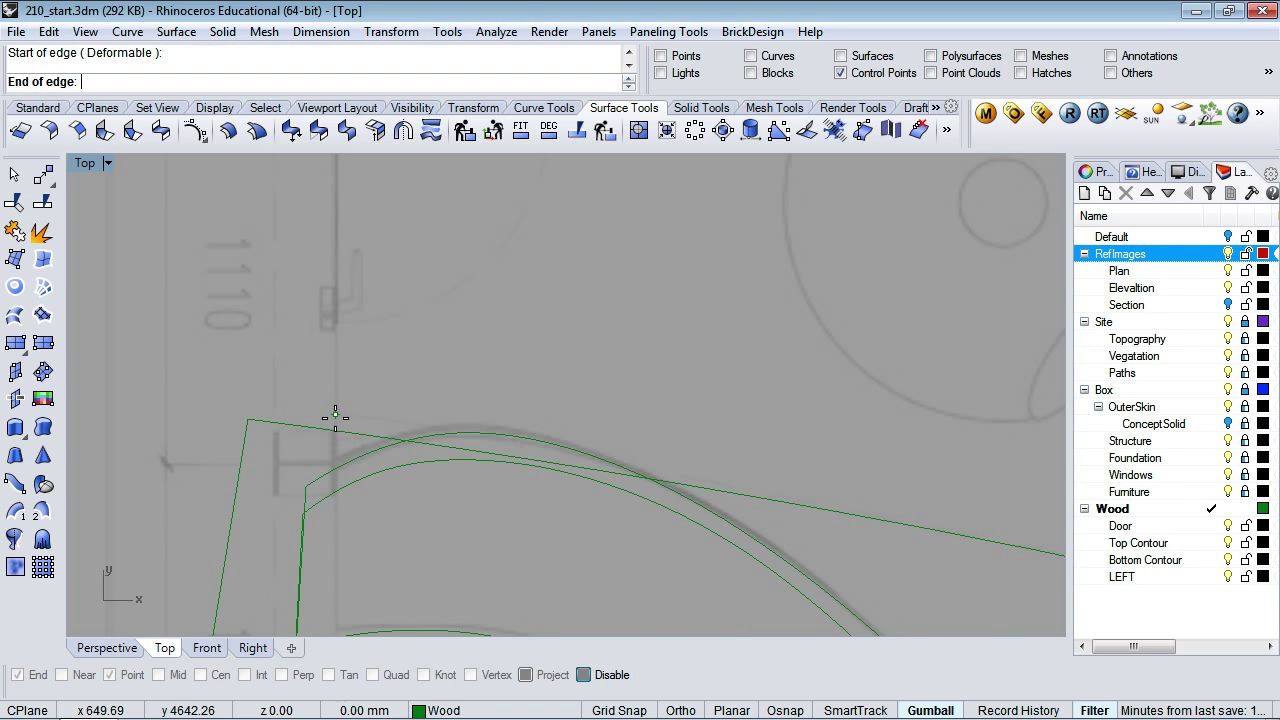
Step: Finish the three-point plane by ending its edge below the wood curves in plan and raising it vertically with Ortho above the elevation drawing
{"action": "scroll", "coordinate": [335, 420], "scroll_direction": "down", "scroll_amount": 5}
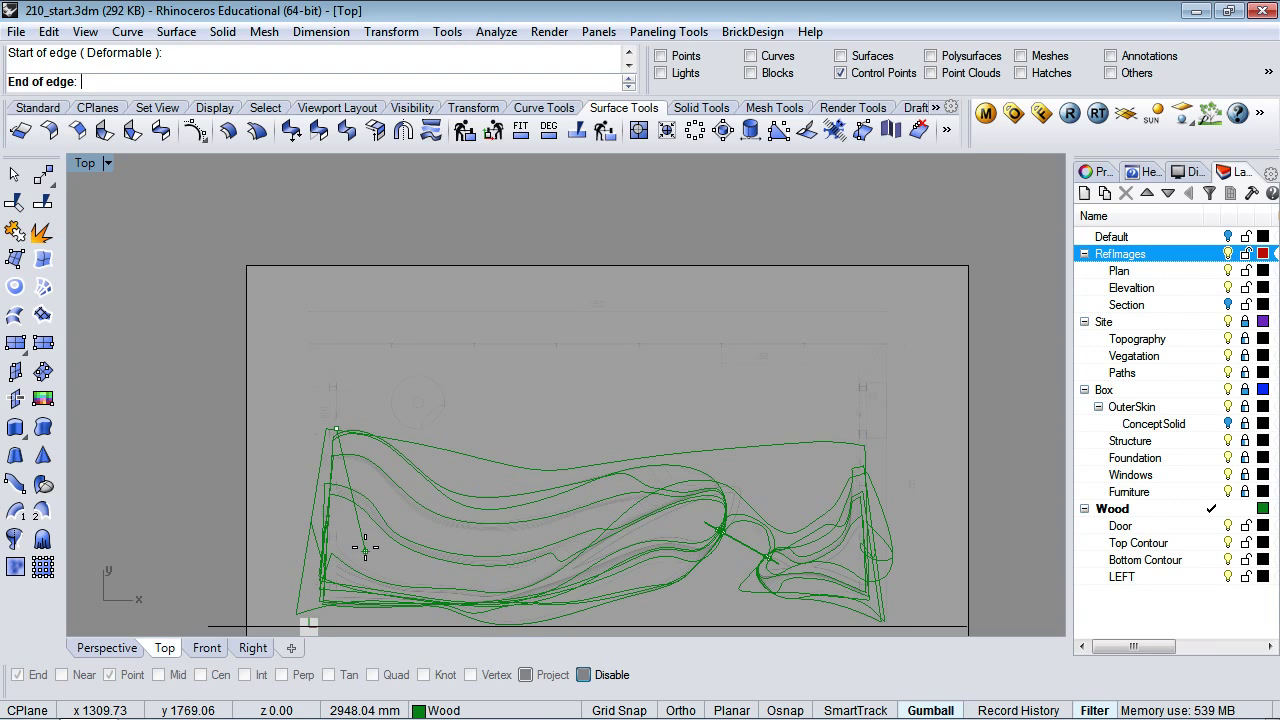
{"action": "right_click_drag", "start_coordinate": [365, 547], "coordinate": [329, 377]}
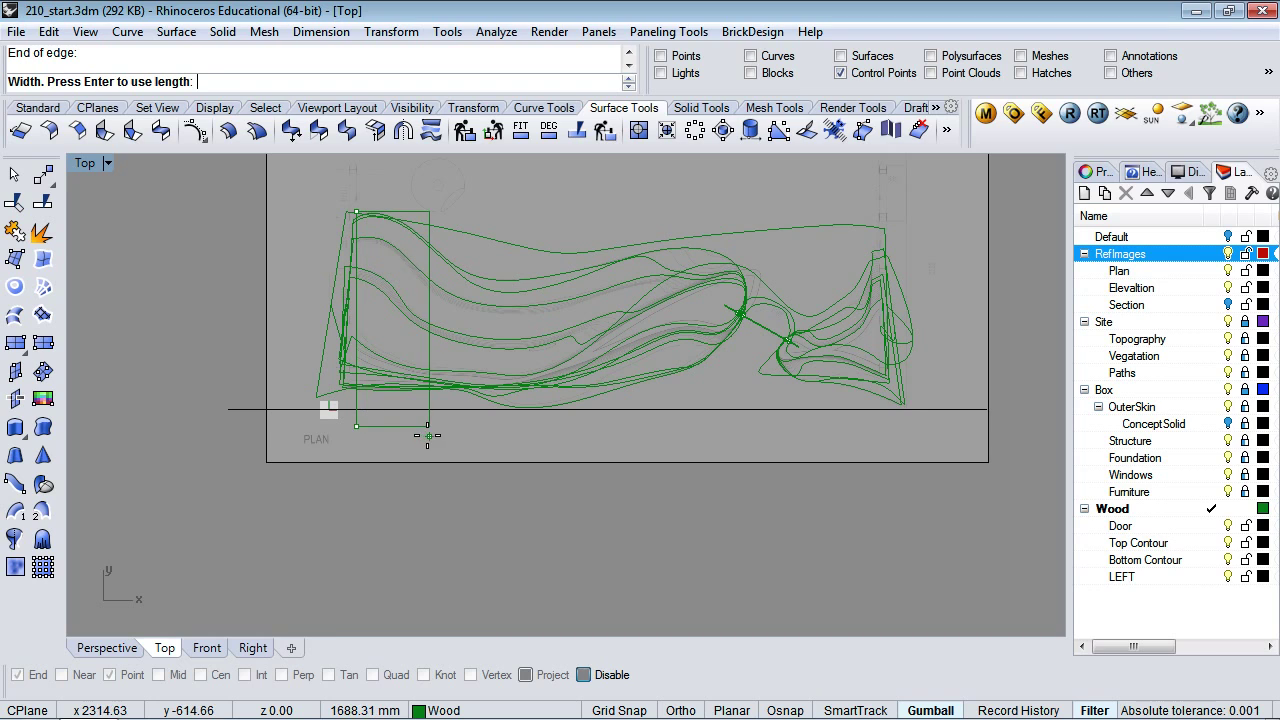
{"action": "left_click", "coordinate": [207, 648]}
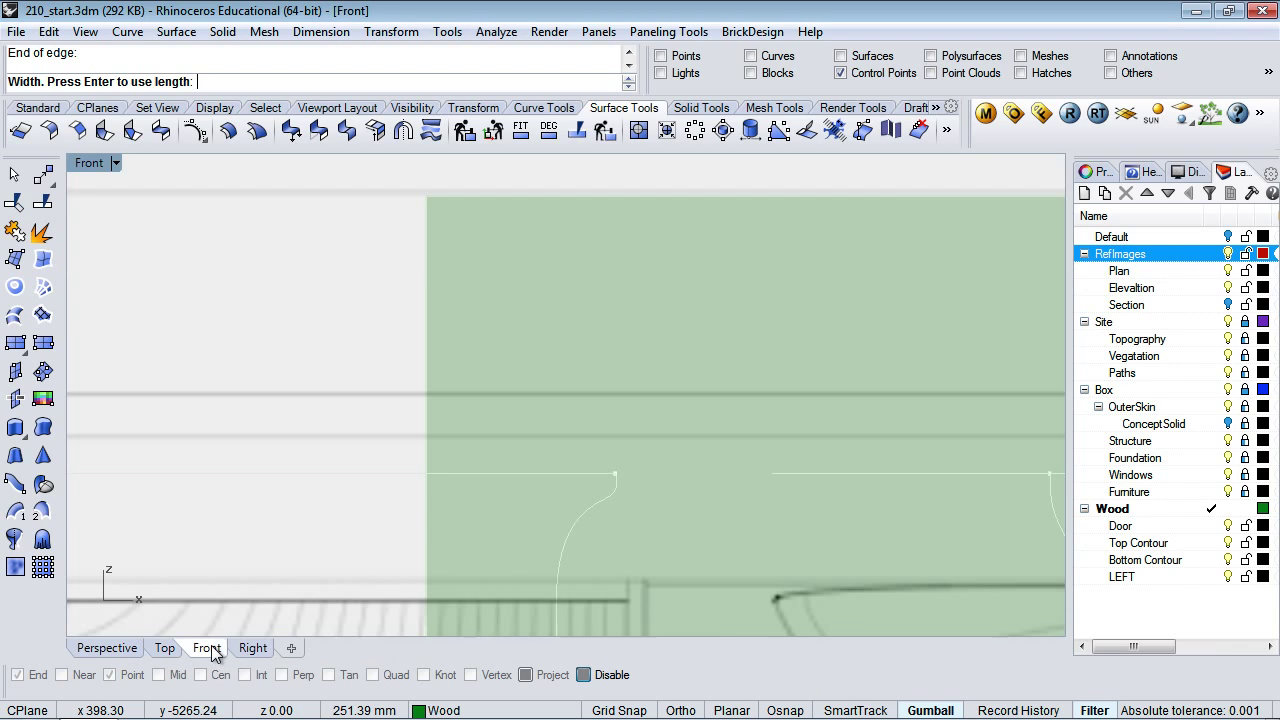
{"action": "scroll", "coordinate": [449, 477], "scroll_direction": "down", "scroll_amount": 5}
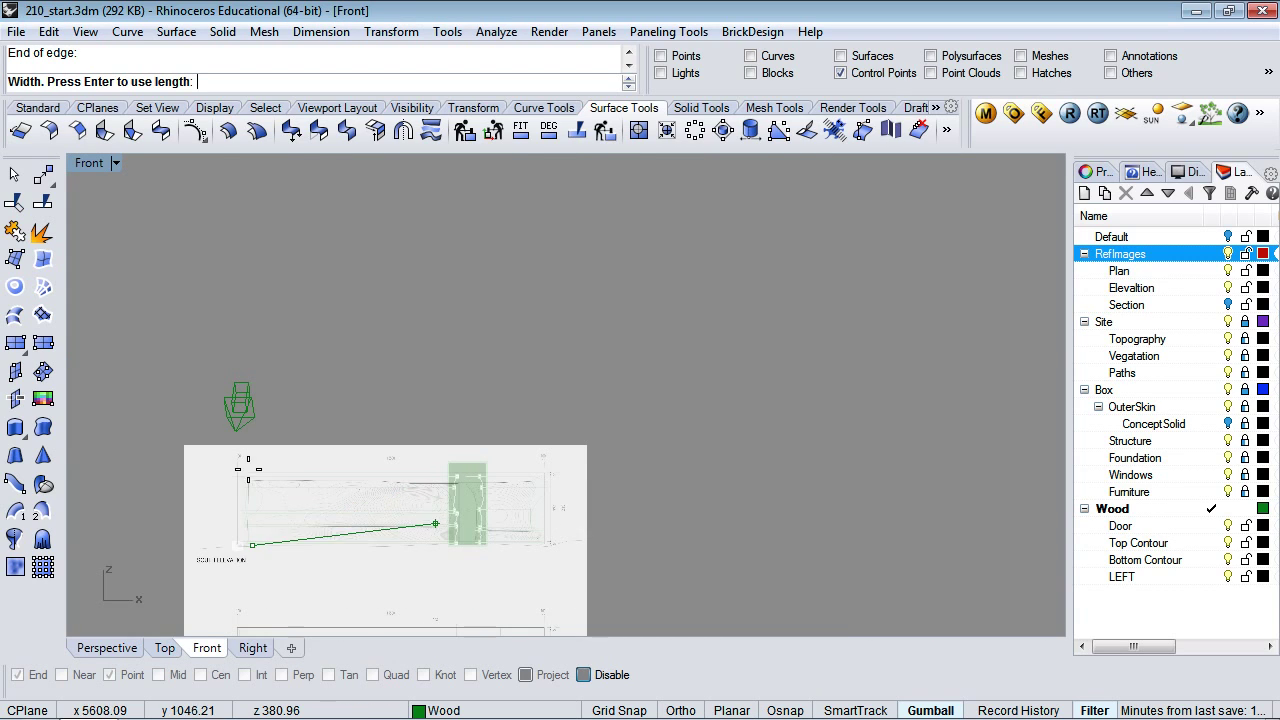
{"action": "key", "text": "F8"}
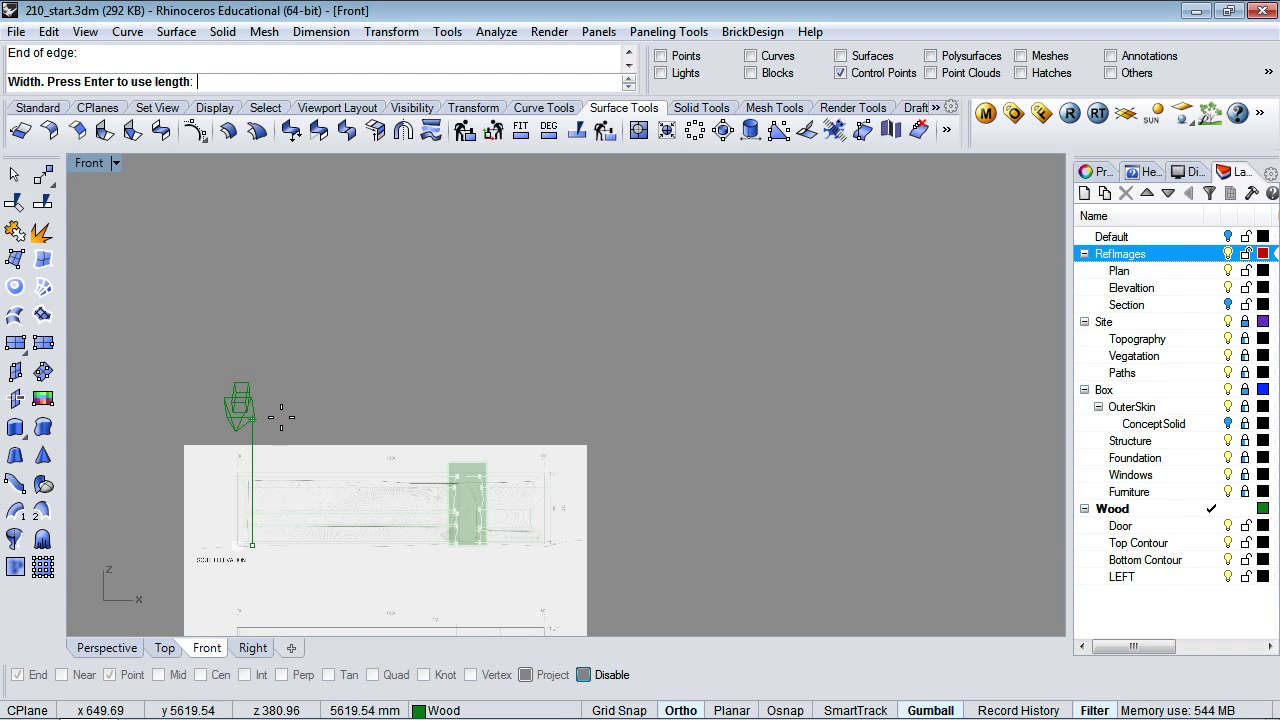
{"action": "left_click", "coordinate": [282, 424], "text": "shift"}
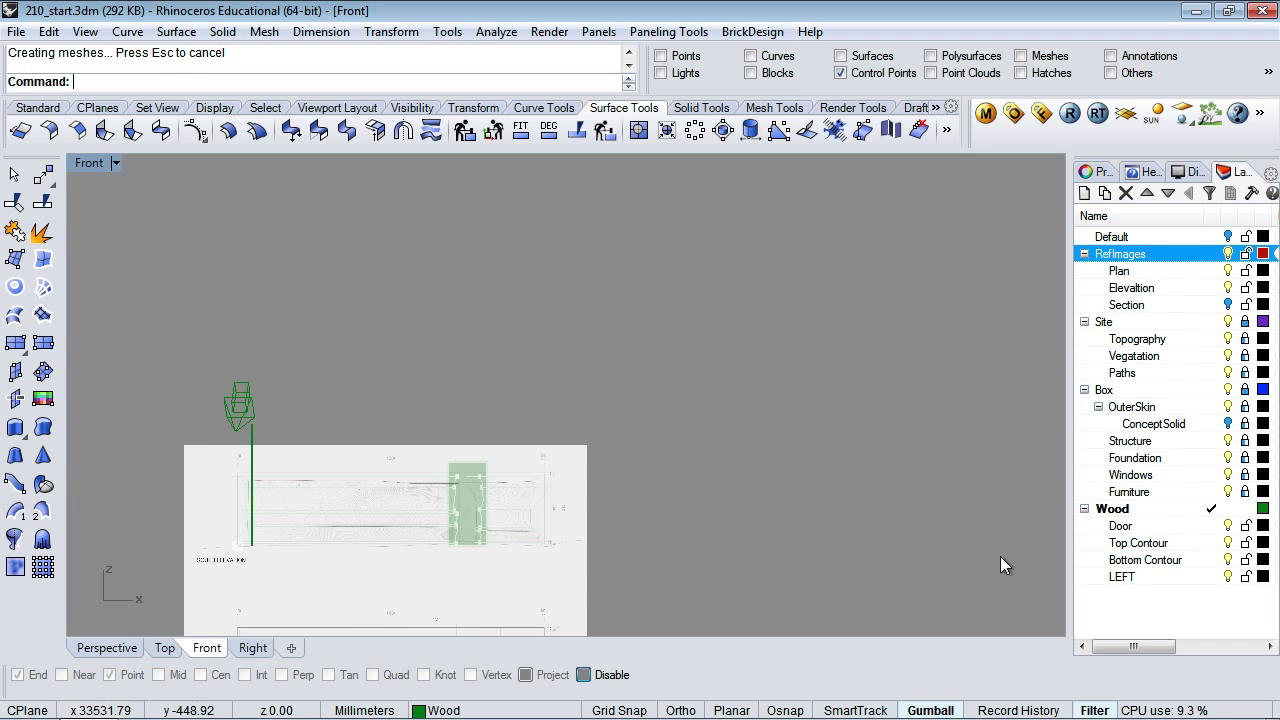
Step: Examine the new vertical plane against the wood curves and reference images in the Perspective view
{"action": "left_click", "coordinate": [107, 648]}
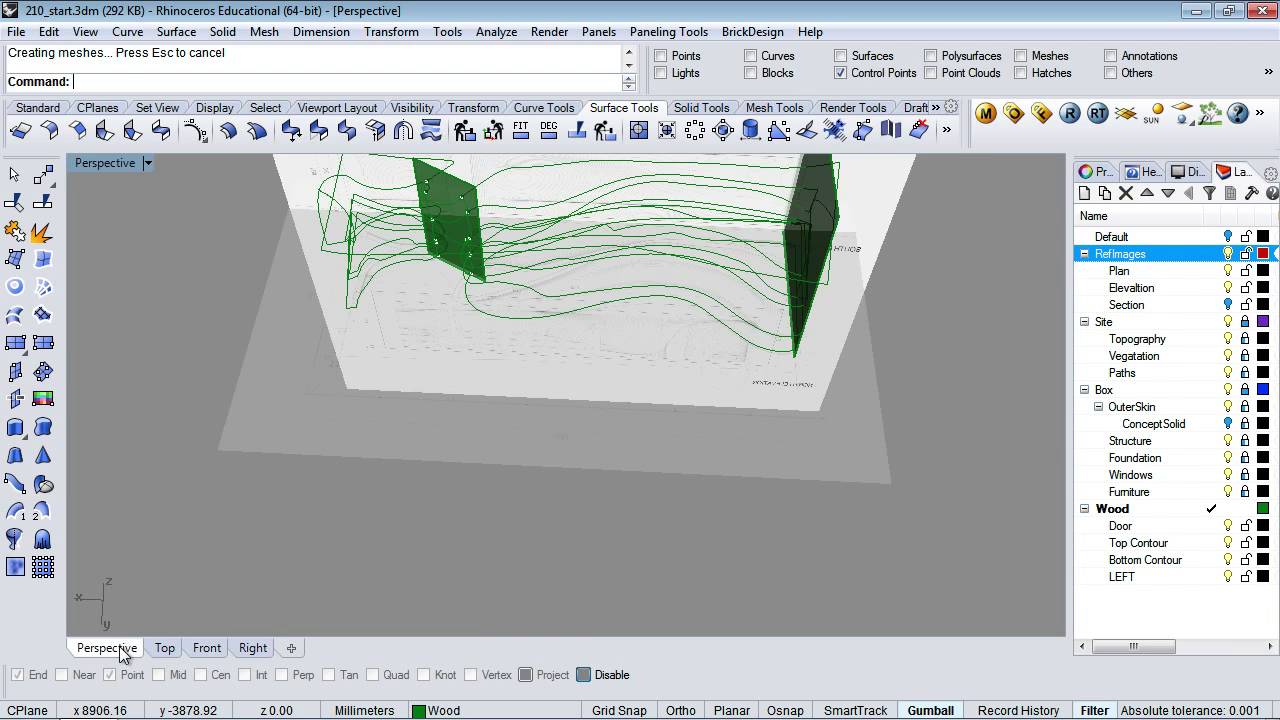
{"action": "scroll", "coordinate": [490, 320], "scroll_direction": "down", "scroll_amount": 3}
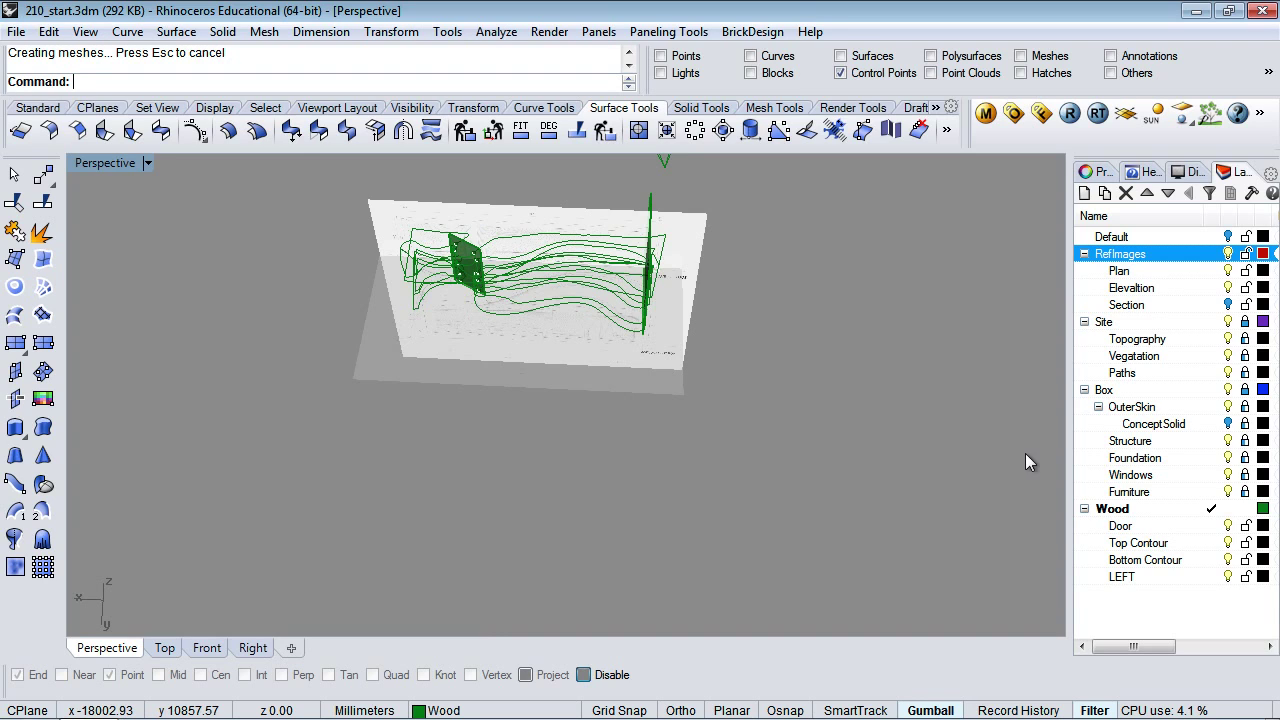
{"action": "left_click", "coordinate": [1228, 546]}
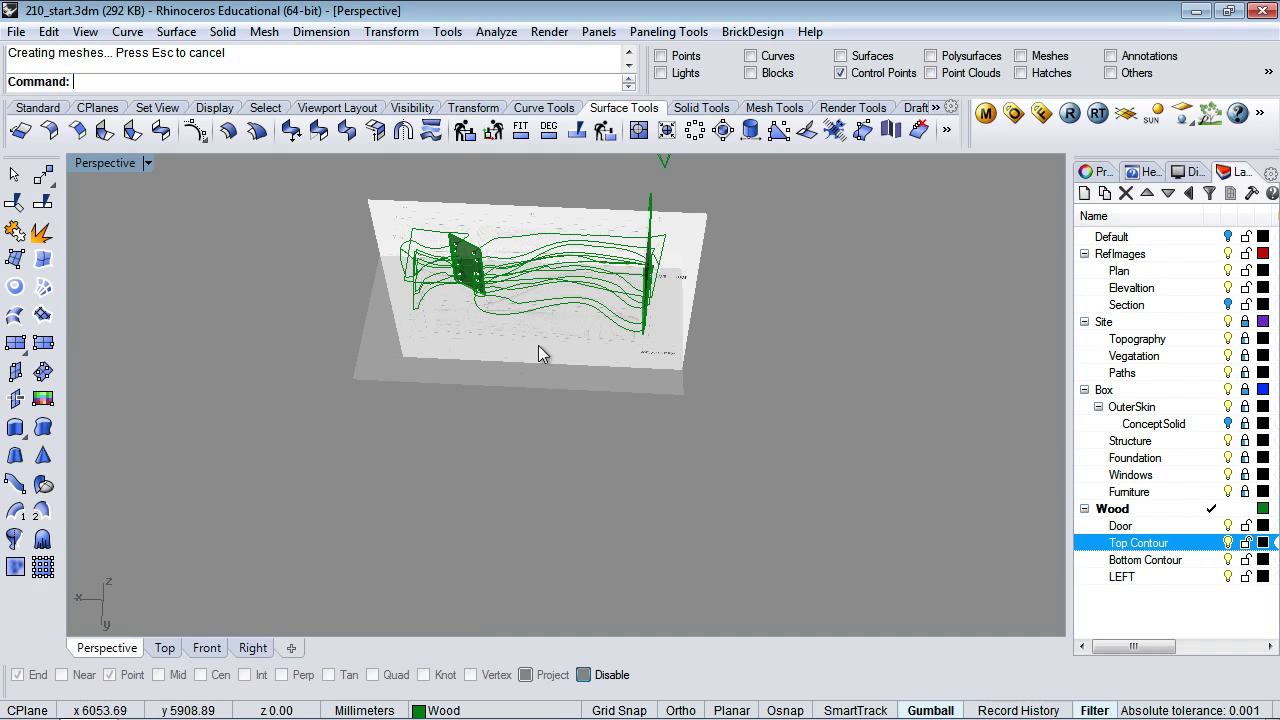
{"action": "right_click_drag", "start_coordinate": [507, 448], "coordinate": [577, 485]}
{"action": "left_click_drag", "start_coordinate": [548, 513], "coordinate": [550, 512]}
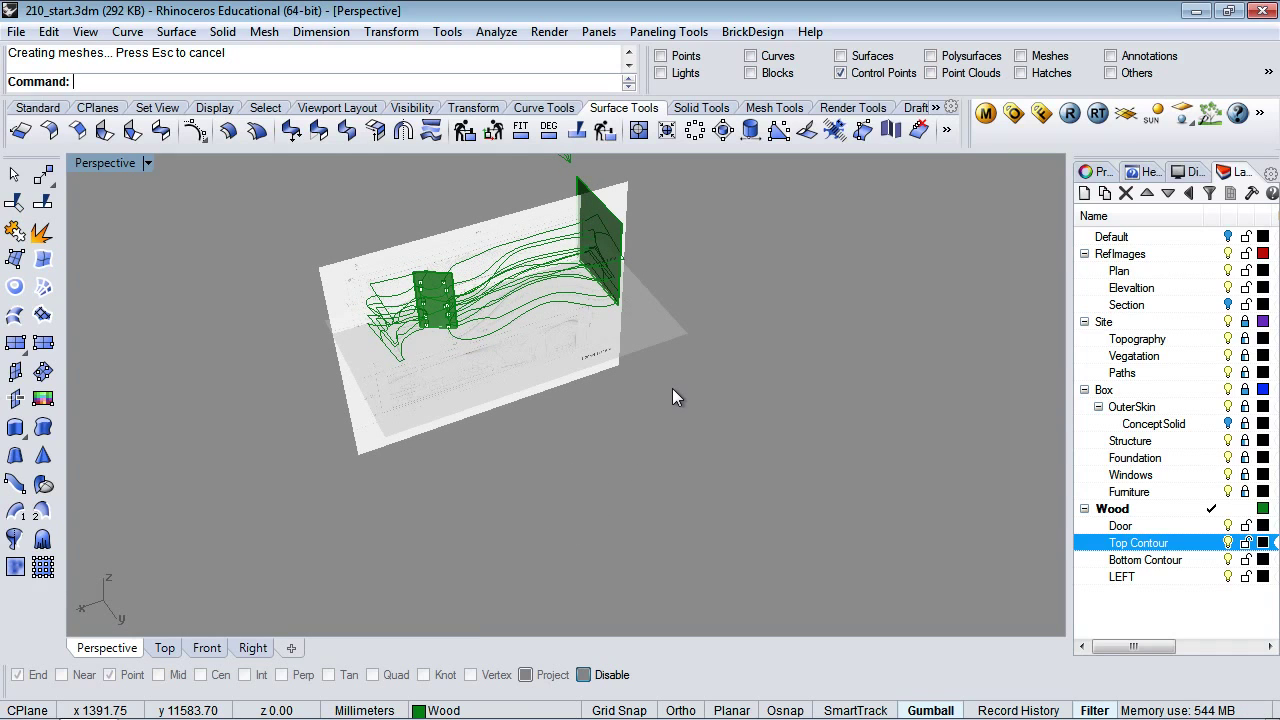
{"action": "right_click_drag", "start_coordinate": [672, 397], "coordinate": [654, 470]}
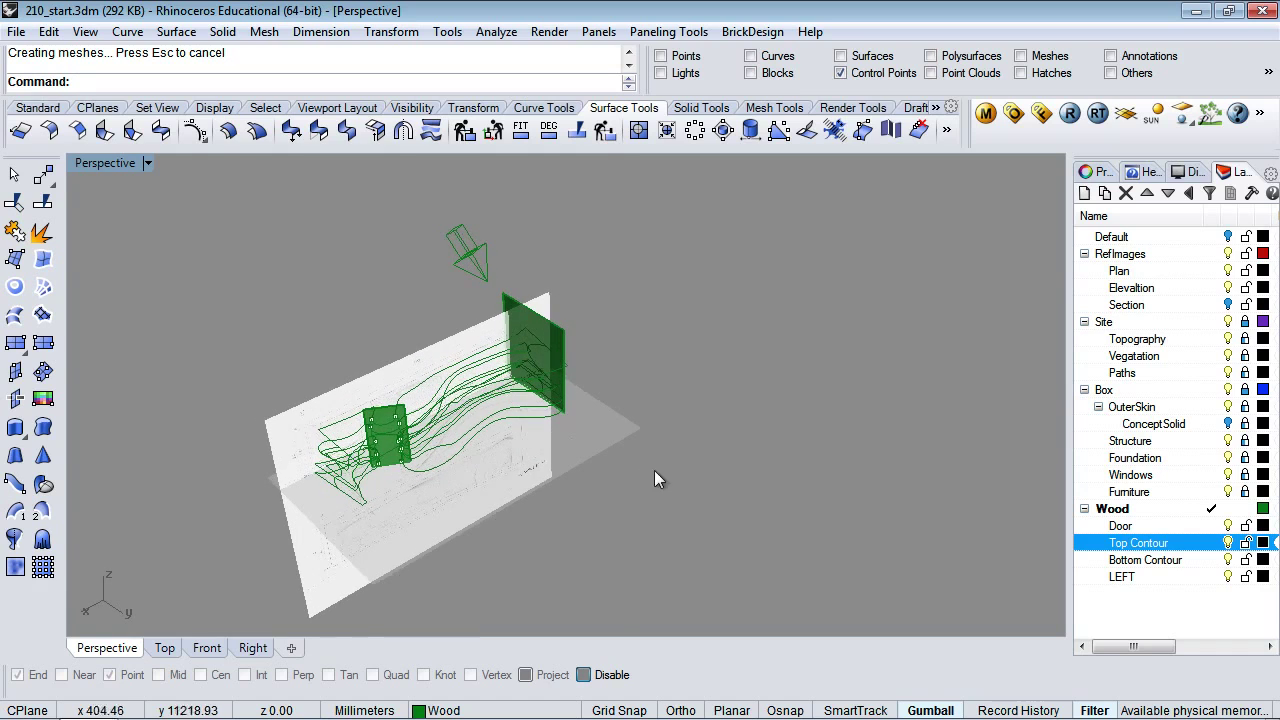
{"action": "scroll", "coordinate": [530, 310], "scroll_direction": "up", "scroll_amount": 5}
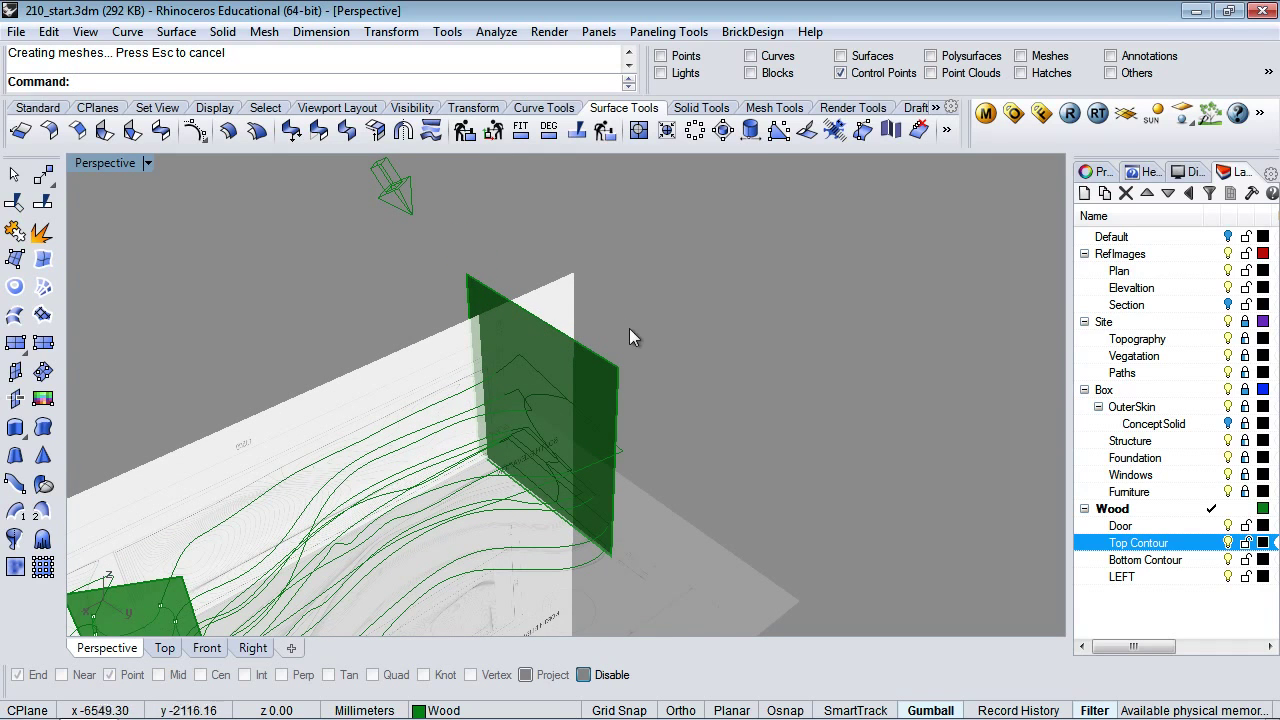
{"action": "left_click_drag", "start_coordinate": [613, 364], "coordinate": [685, 401]}
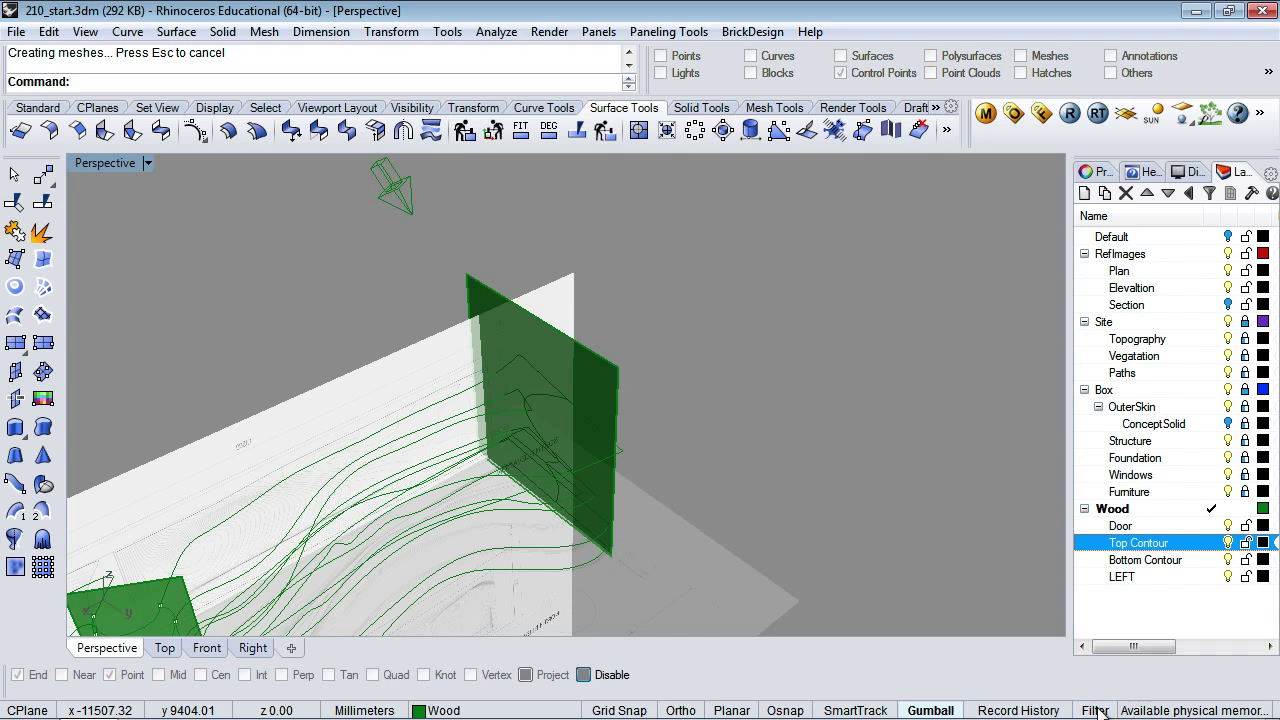
Step: Select the vertical plane at the end of the wood curves and inspect its orientation more face-on
{"action": "left_click", "coordinate": [607, 390]}
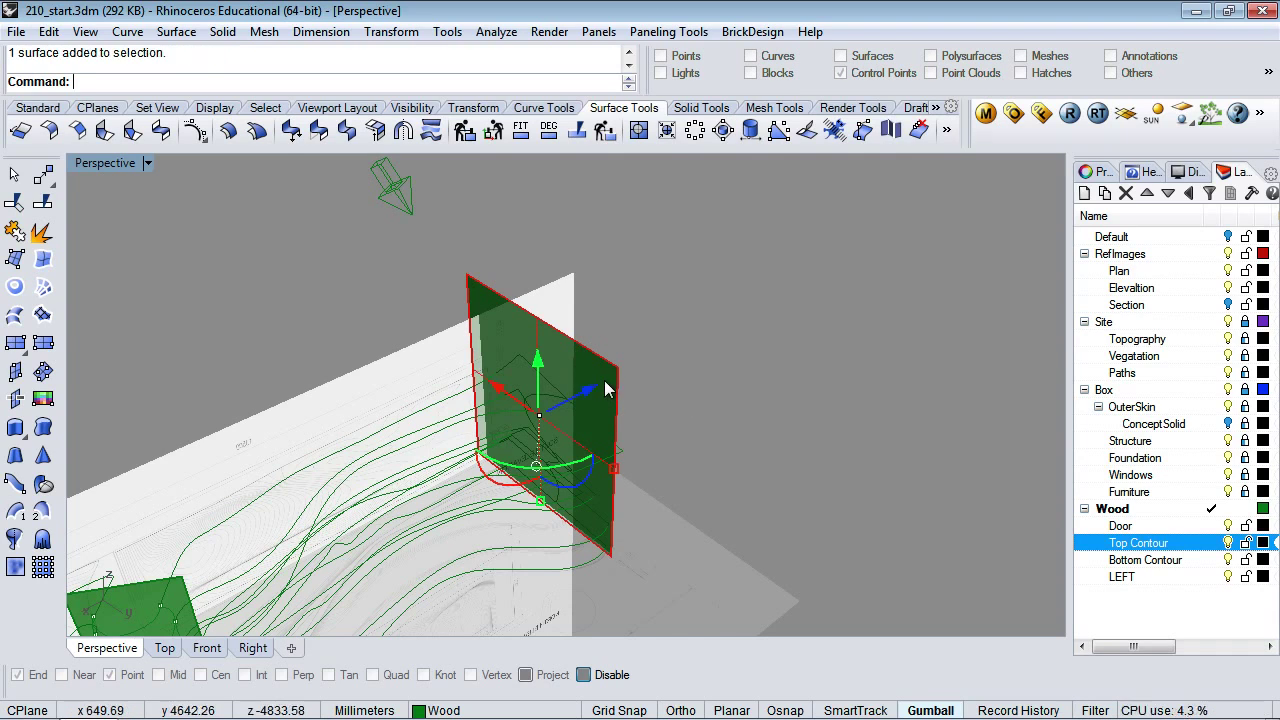
{"action": "left_click", "coordinate": [723, 376]}
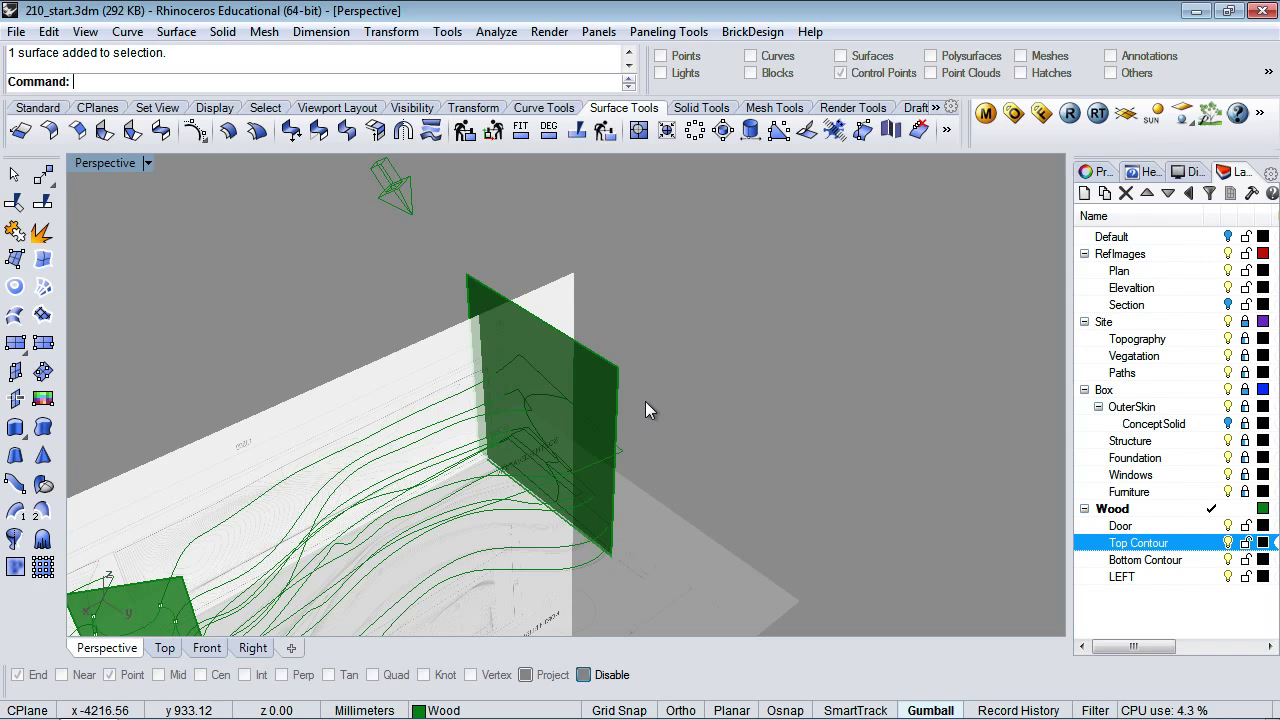
{"action": "left_click", "coordinate": [605, 382]}
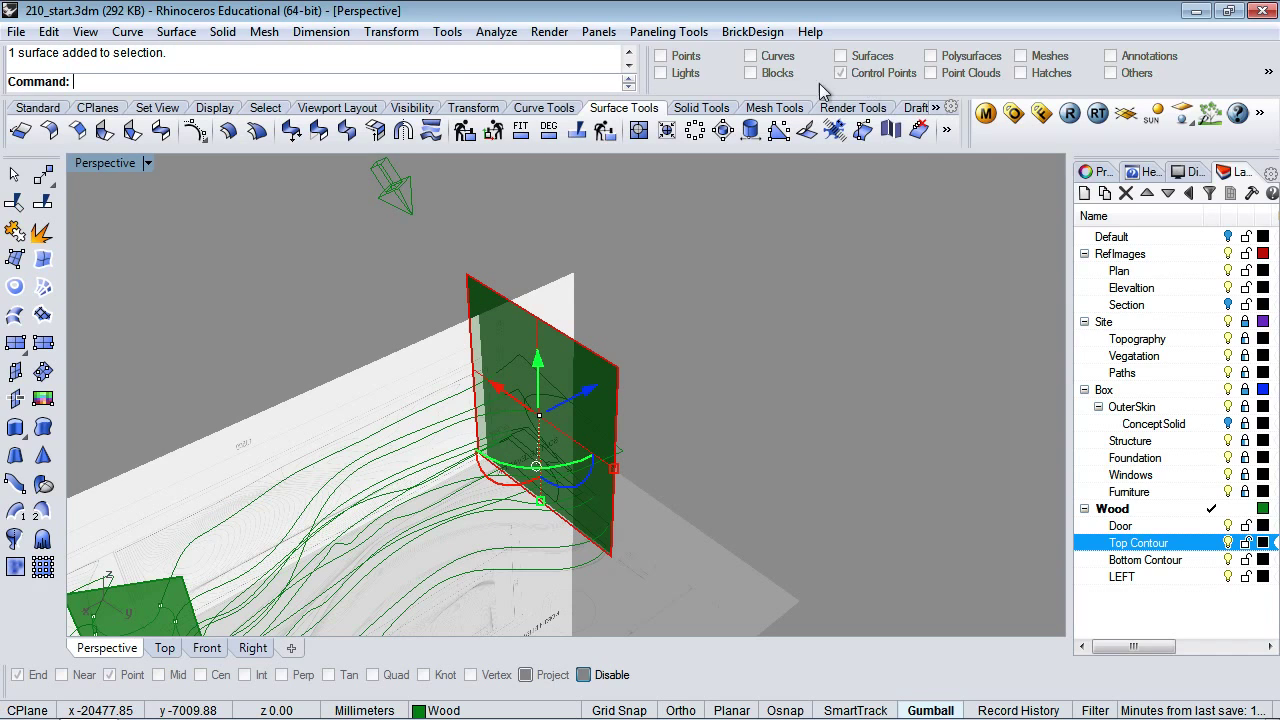
{"action": "left_click", "coordinate": [740, 362]}
{"action": "right_click_drag", "start_coordinate": [662, 425], "coordinate": [729, 397]}
{"action": "left_click", "coordinate": [647, 370]}
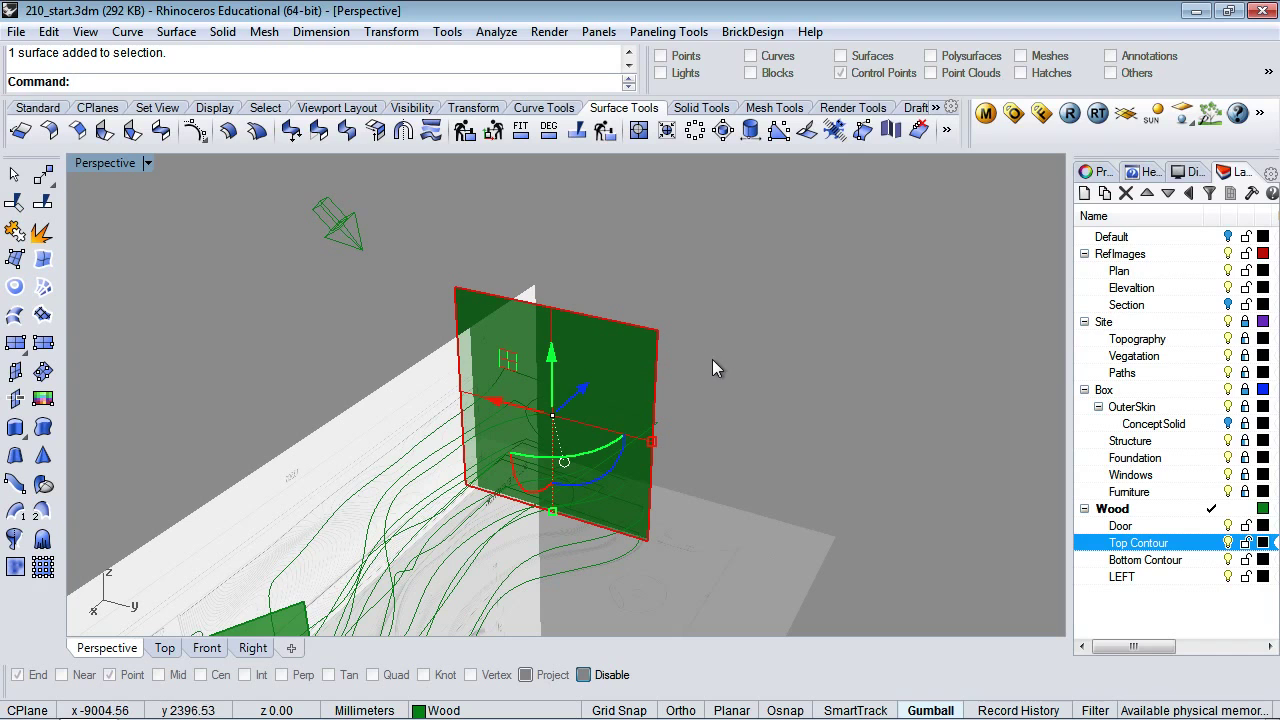
{"action": "mouse_move", "coordinate": [703, 374]}
{"action": "right_mouse_down"}
{"action": "mouse_move", "coordinate": [743, 337]}
{"action": "mouse_move", "coordinate": [714, 354]}
{"action": "mouse_move", "coordinate": [694, 406]}
{"action": "mouse_move", "coordinate": [683, 400]}
{"action": "mouse_move", "coordinate": [703, 381]}
{"action": "mouse_move", "coordinate": [694, 374]}
{"action": "mouse_move", "coordinate": [689, 392]}
{"action": "right_mouse_up"}
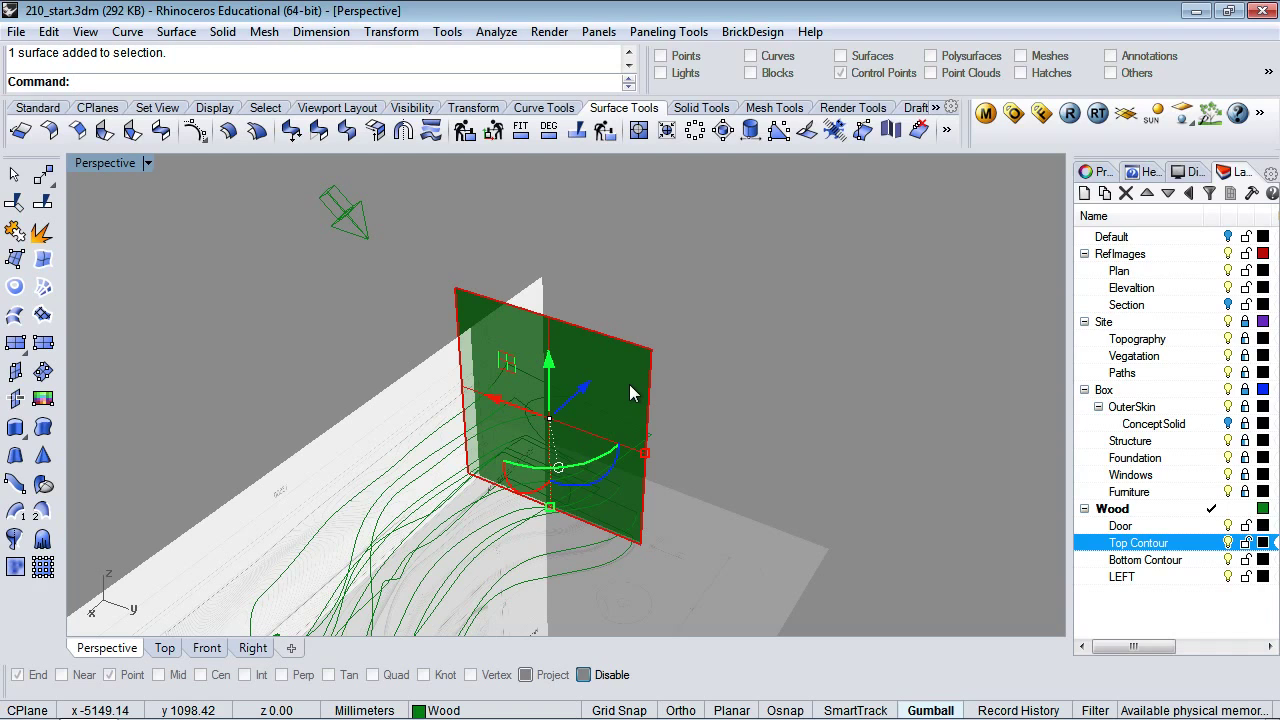
{"action": "left_click", "coordinate": [37, 108]}
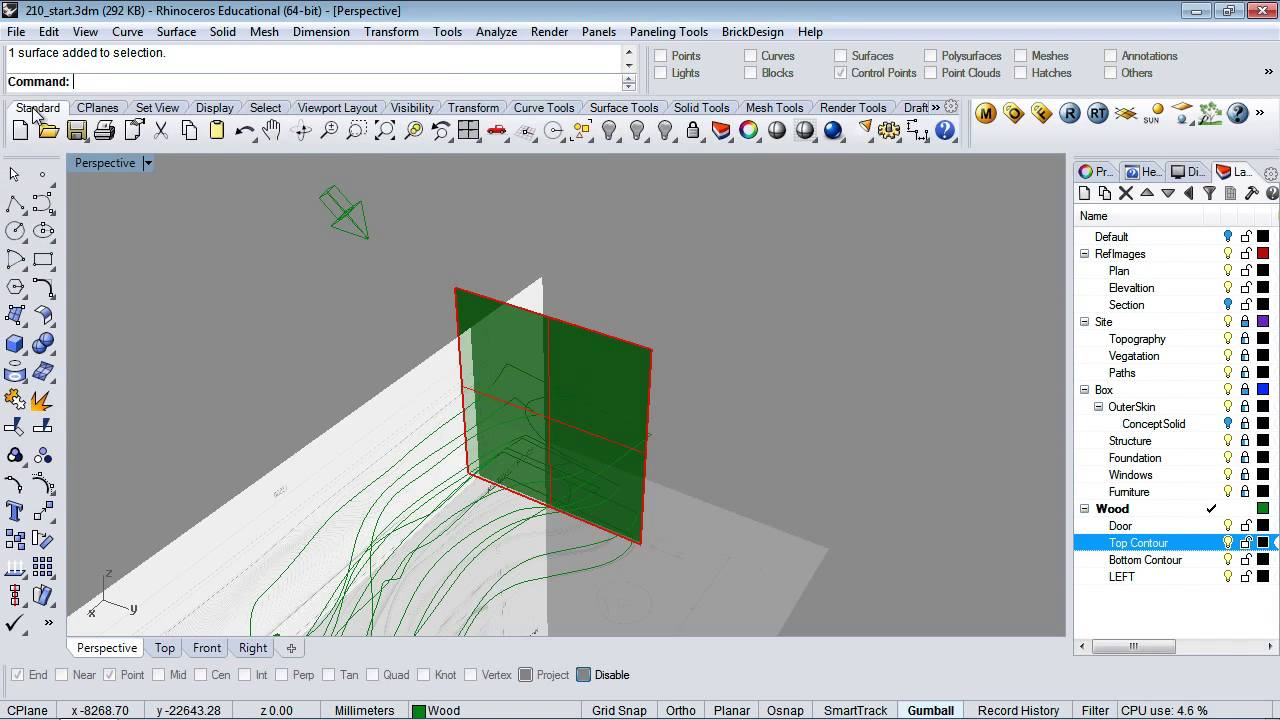
{"action": "left_click", "coordinate": [44, 206]}
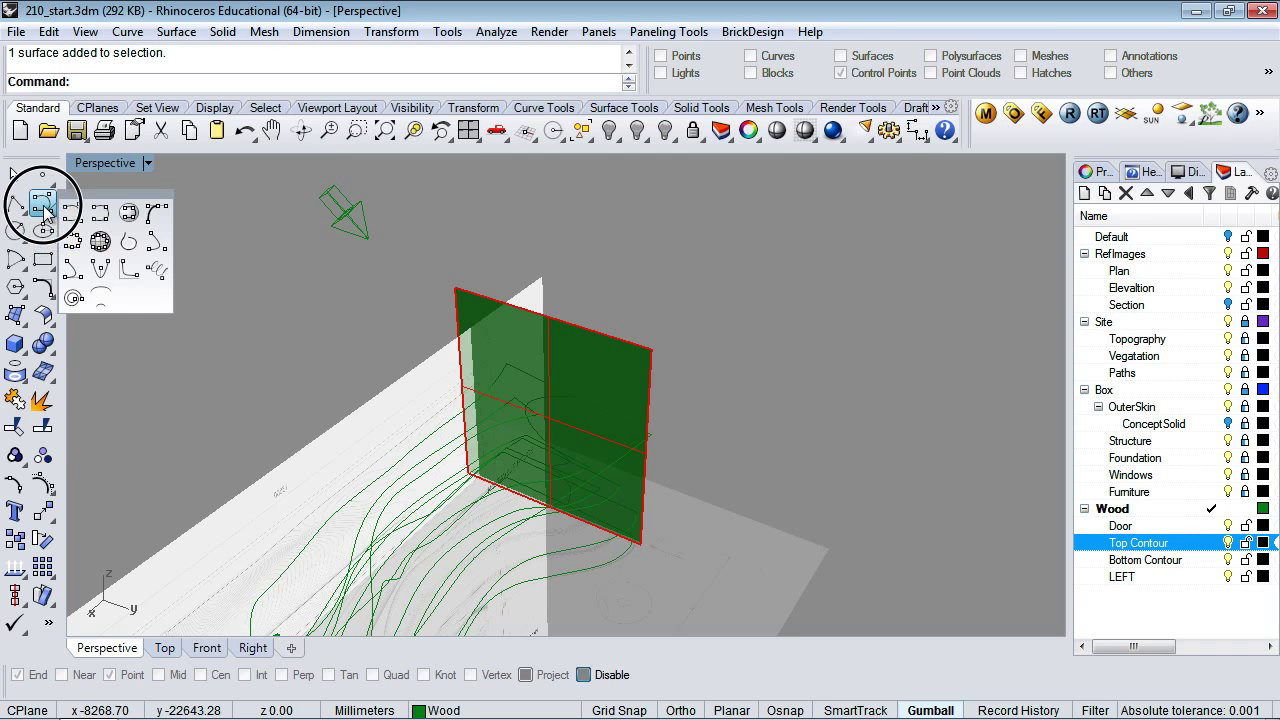
{"action": "mouse_move", "coordinate": [44, 210]}
{"action": "left_mouse_down"}
{"action": "mouse_move", "coordinate": [129, 222]}
{"action": "mouse_move", "coordinate": [44, 210]}
{"action": "left_mouse_up"}
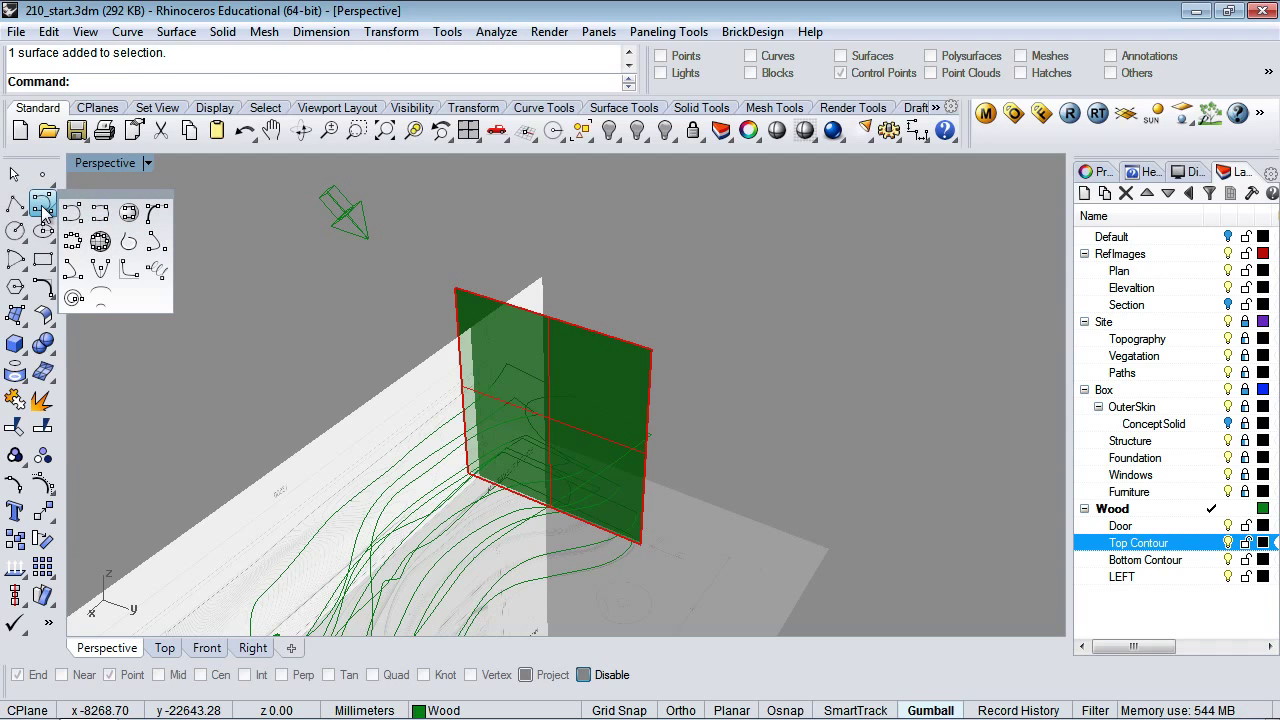
{"action": "left_click", "coordinate": [44, 209]}
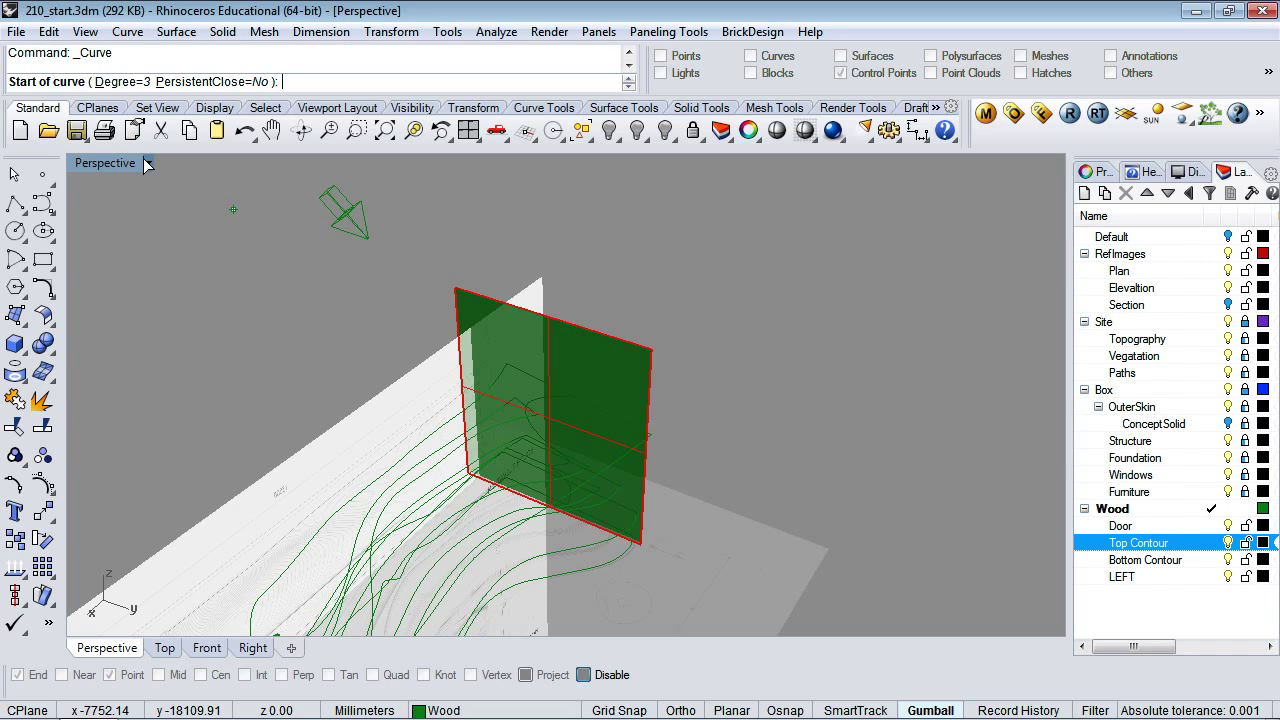
{"action": "key", "text": "Escape"}
{"action": "key", "text": "Escape"}
{"action": "right_click", "coordinate": [211, 246]}
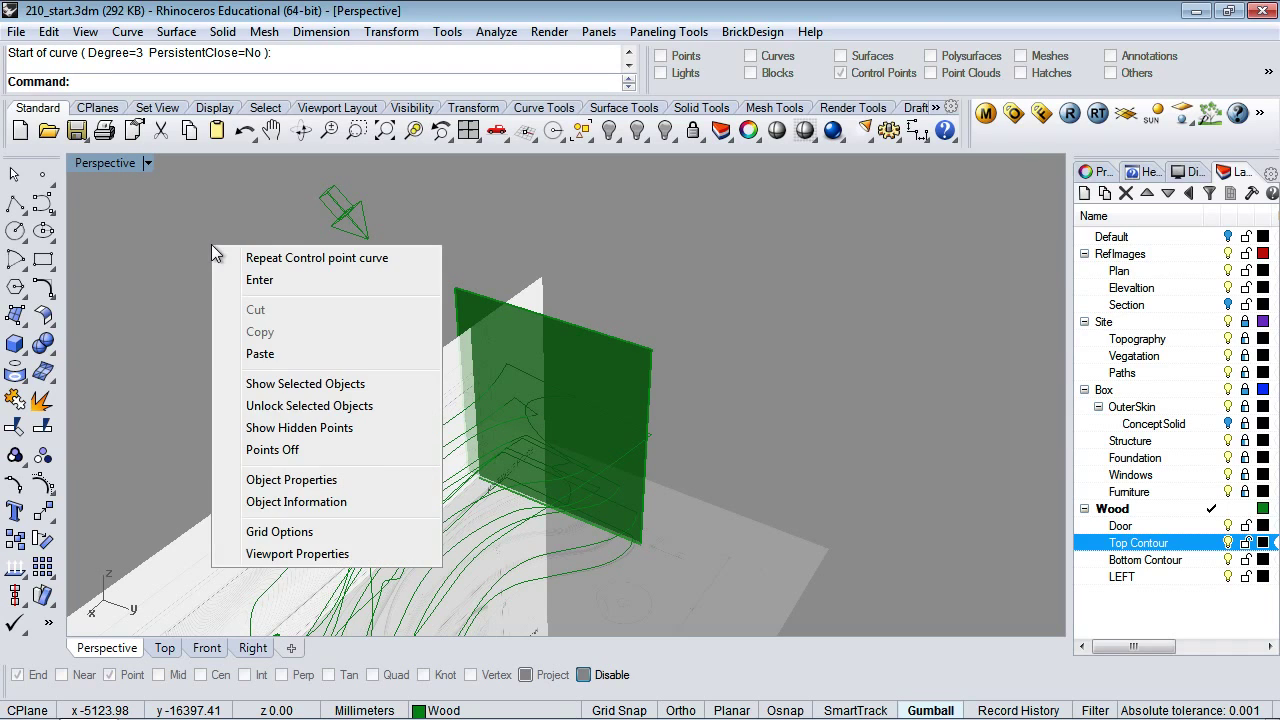
{"action": "left_click", "coordinate": [186, 242]}
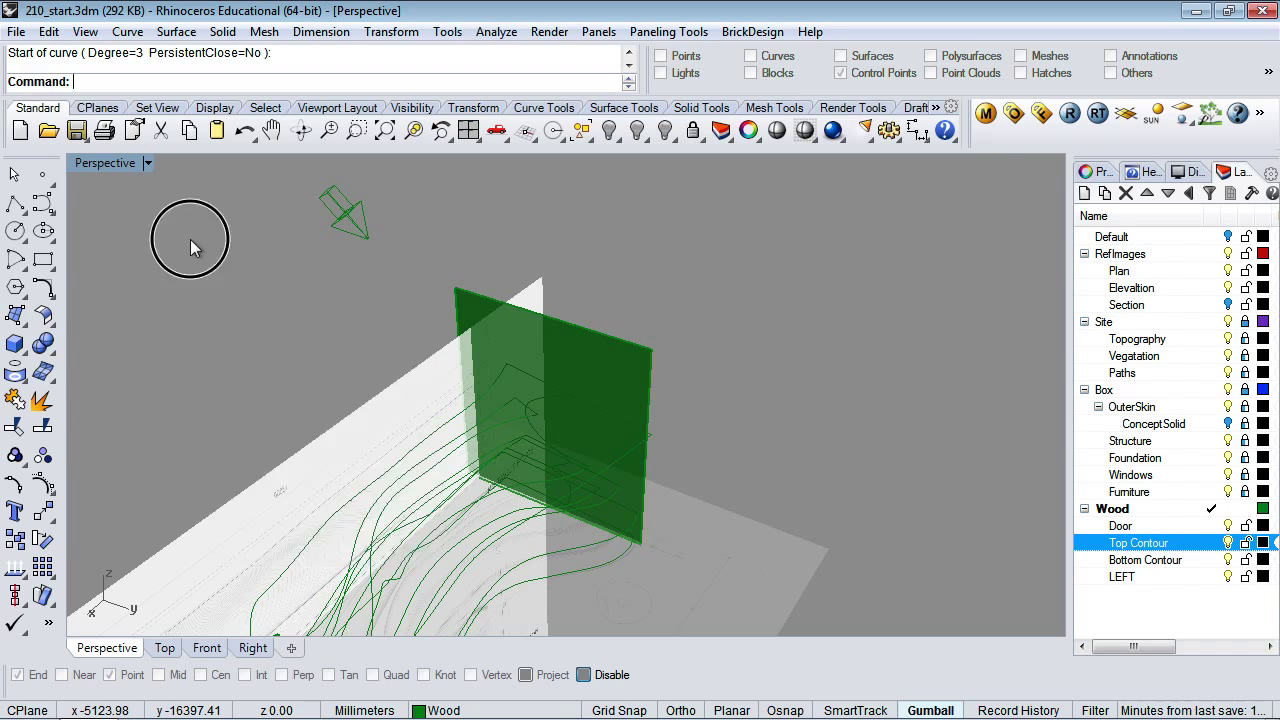
Step: Orient the Perspective construction plane to the vertical plane object and check its origin on the surface
{"action": "left_click", "coordinate": [98, 108]}
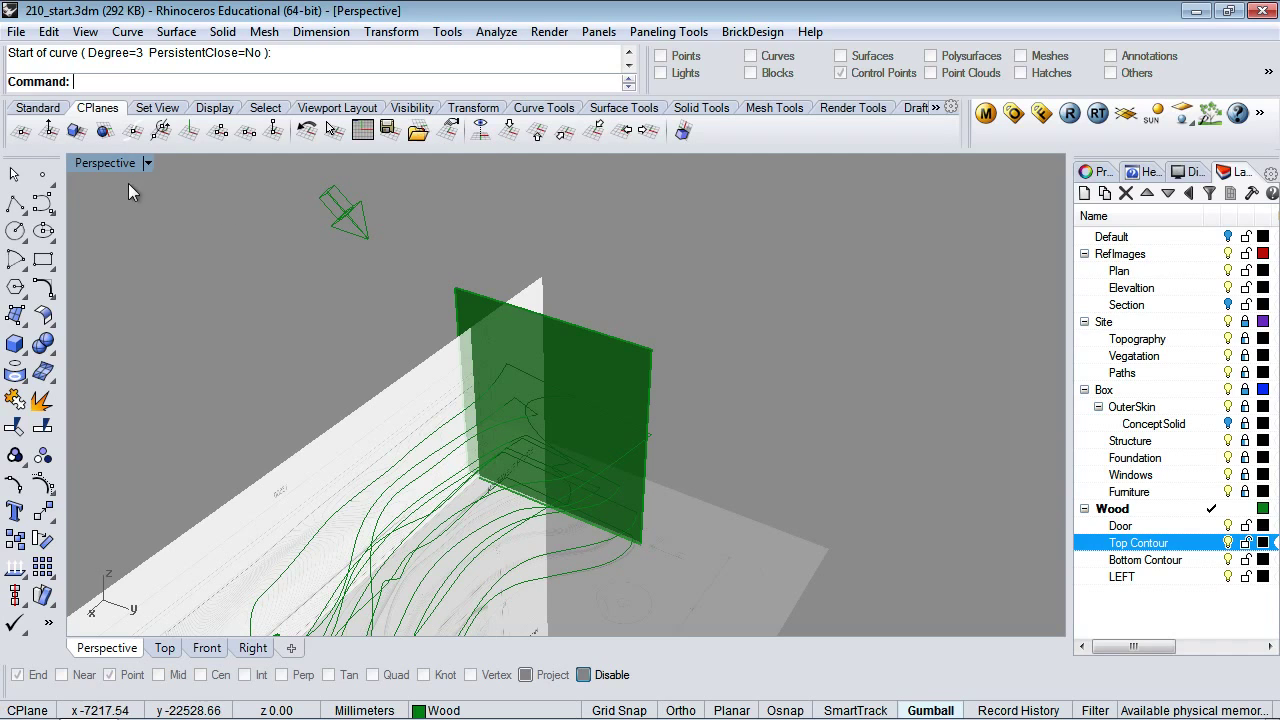
{"action": "left_click", "coordinate": [75, 131]}
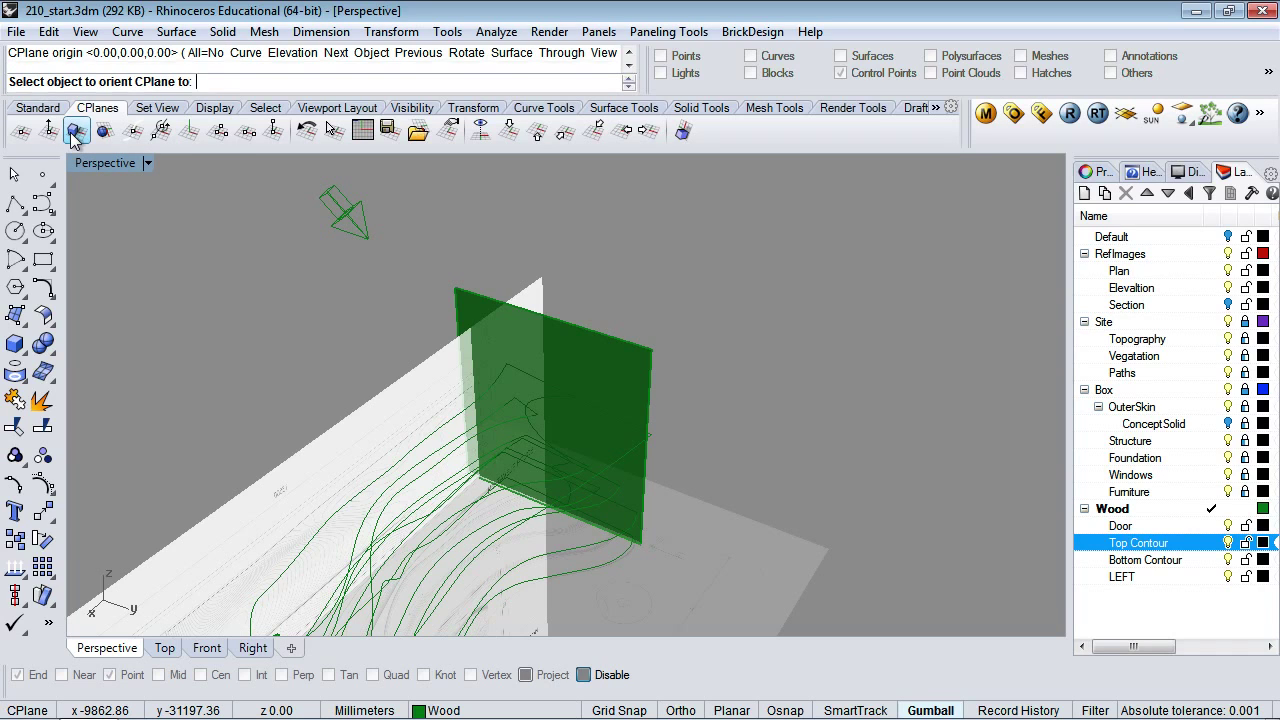
{"action": "left_click", "coordinate": [611, 372]}
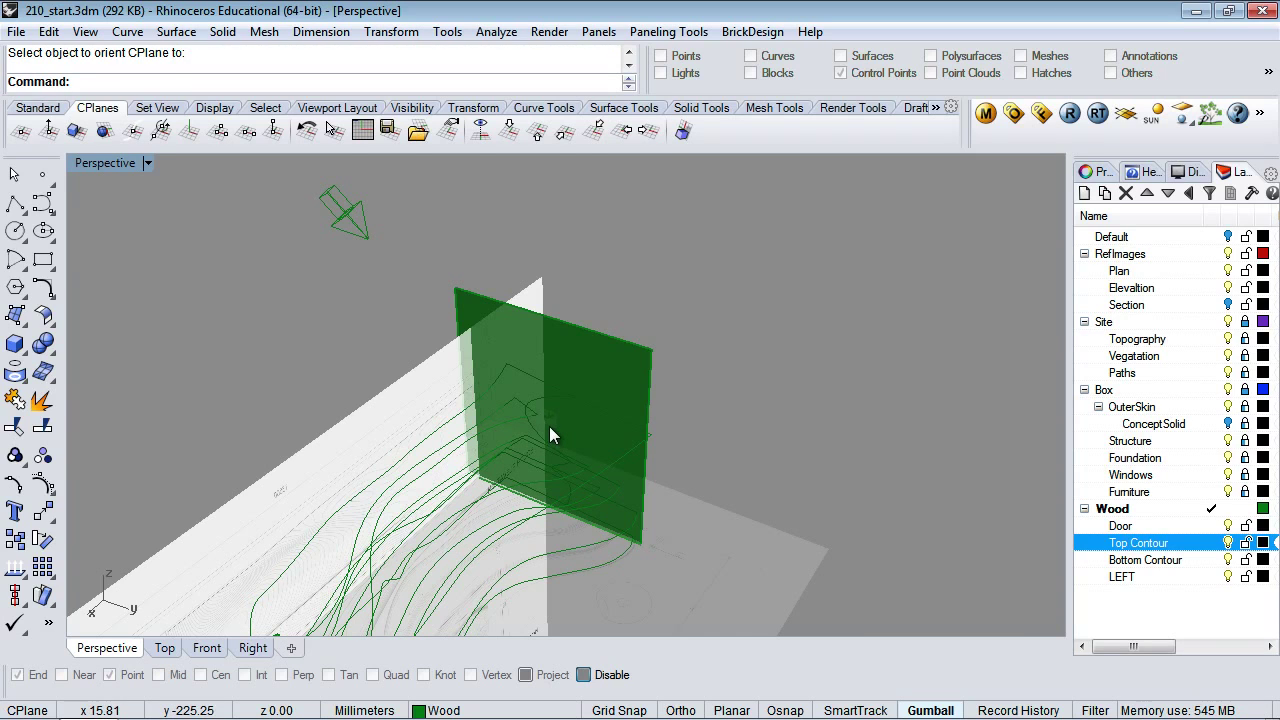
{"action": "scroll", "coordinate": [549, 426], "scroll_direction": "up", "scroll_amount": 8}
{"action": "scroll", "coordinate": [549, 426], "scroll_direction": "up", "scroll_amount": 3}
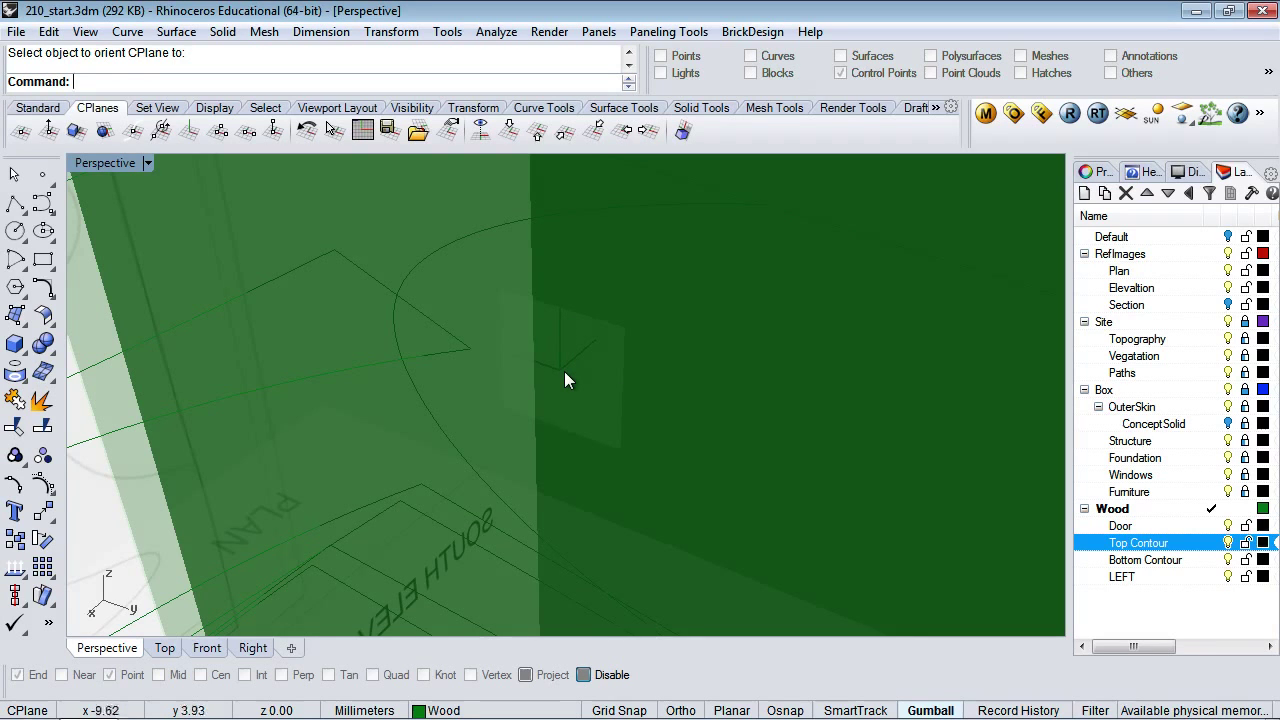
{"action": "scroll", "coordinate": [564, 371], "scroll_direction": "down", "scroll_amount": 10}
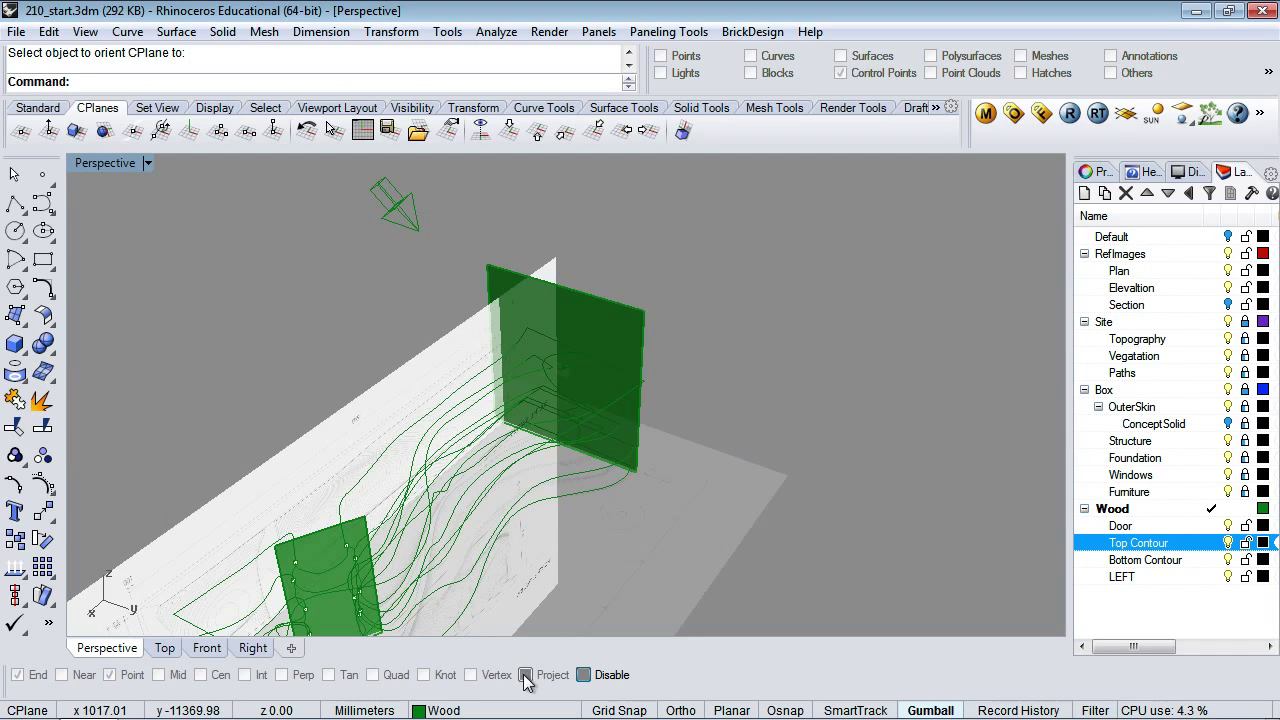
Step: Re-enable object snapping with the End and Point snaps active
{"action": "left_click", "coordinate": [584, 675]}
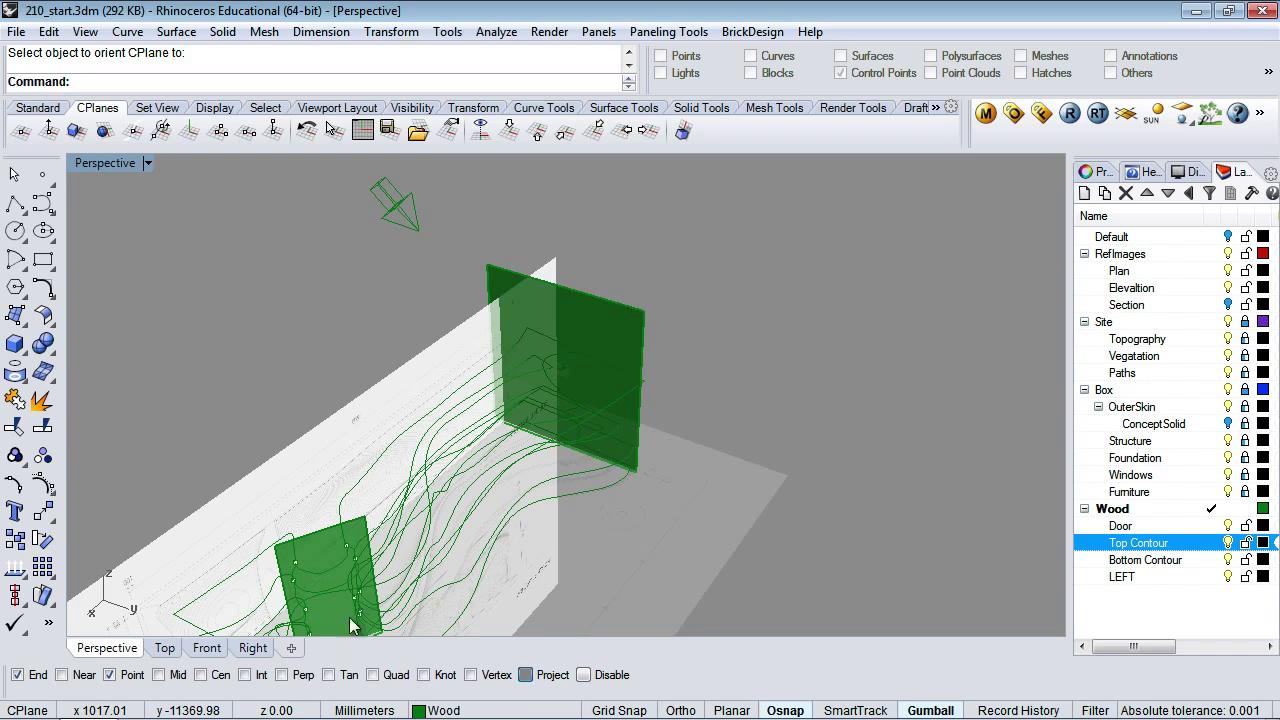
{"action": "scroll", "coordinate": [586, 355], "scroll_direction": "up", "scroll_amount": 10}
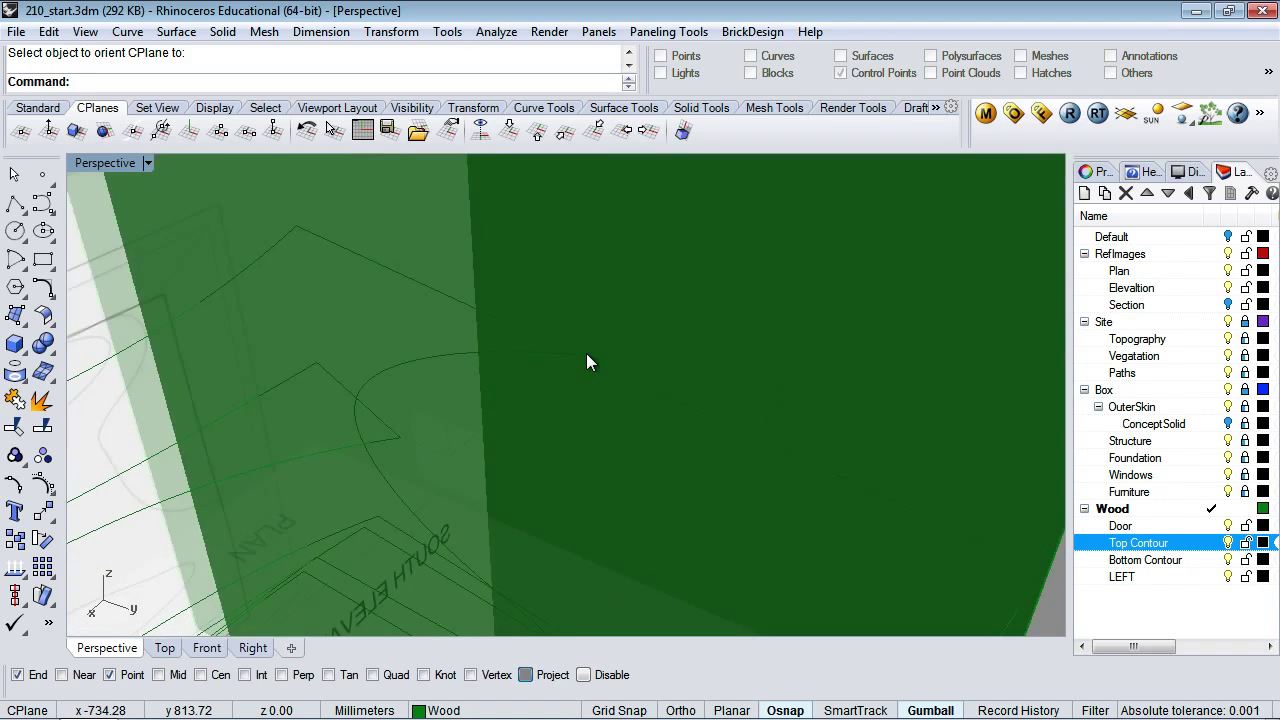
{"action": "scroll", "coordinate": [587, 356], "scroll_direction": "down", "scroll_amount": 5}
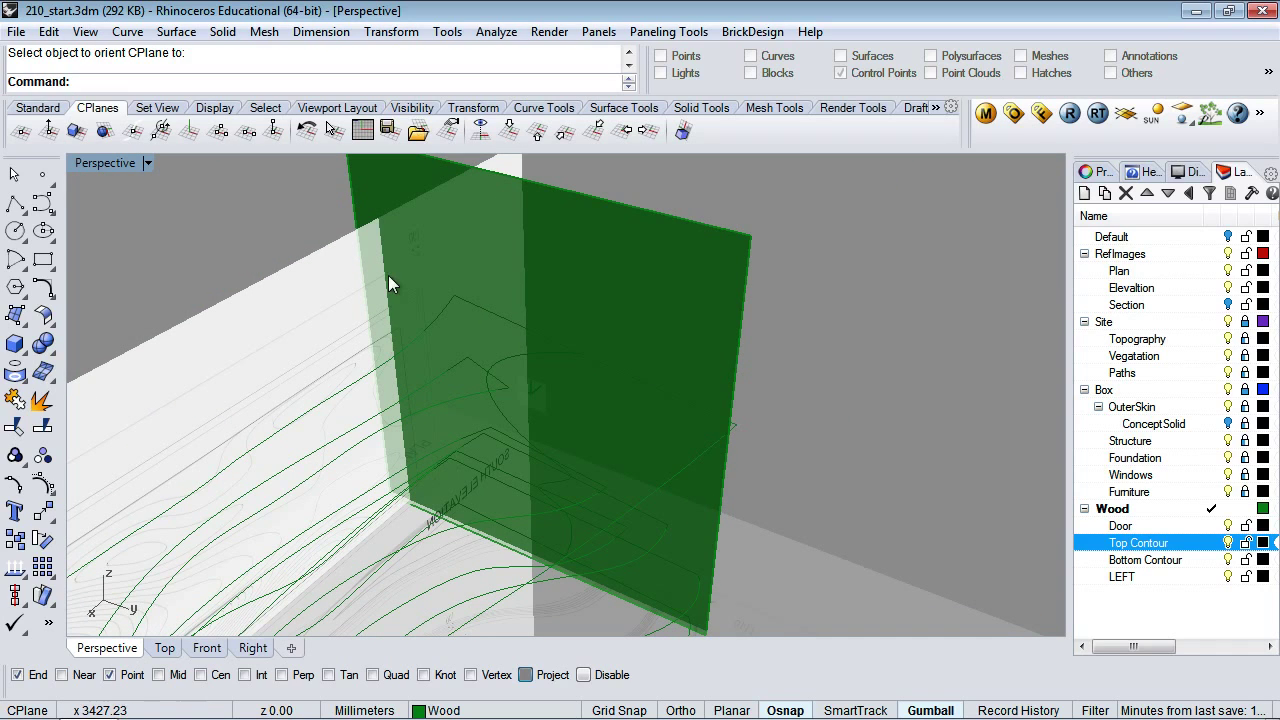
Step: Change the Wood layer's color to Black
{"action": "left_click", "coordinate": [1263, 509]}
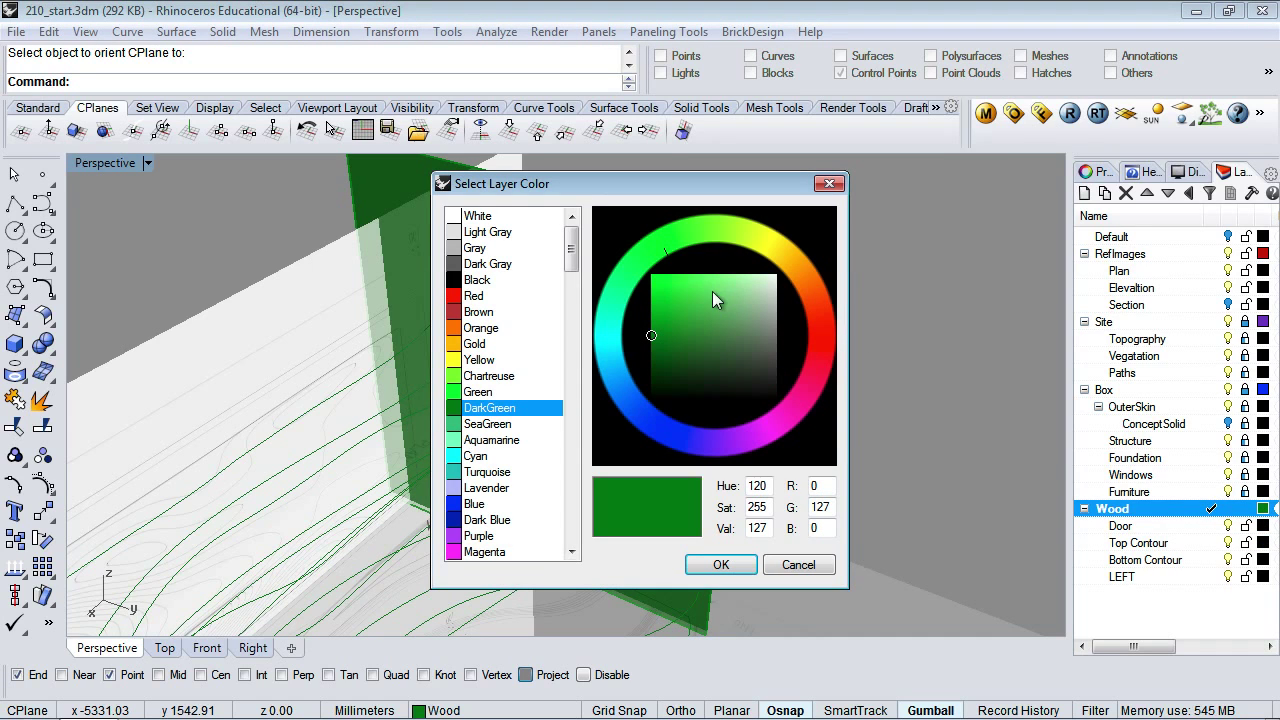
{"action": "left_click", "coordinate": [476, 280]}
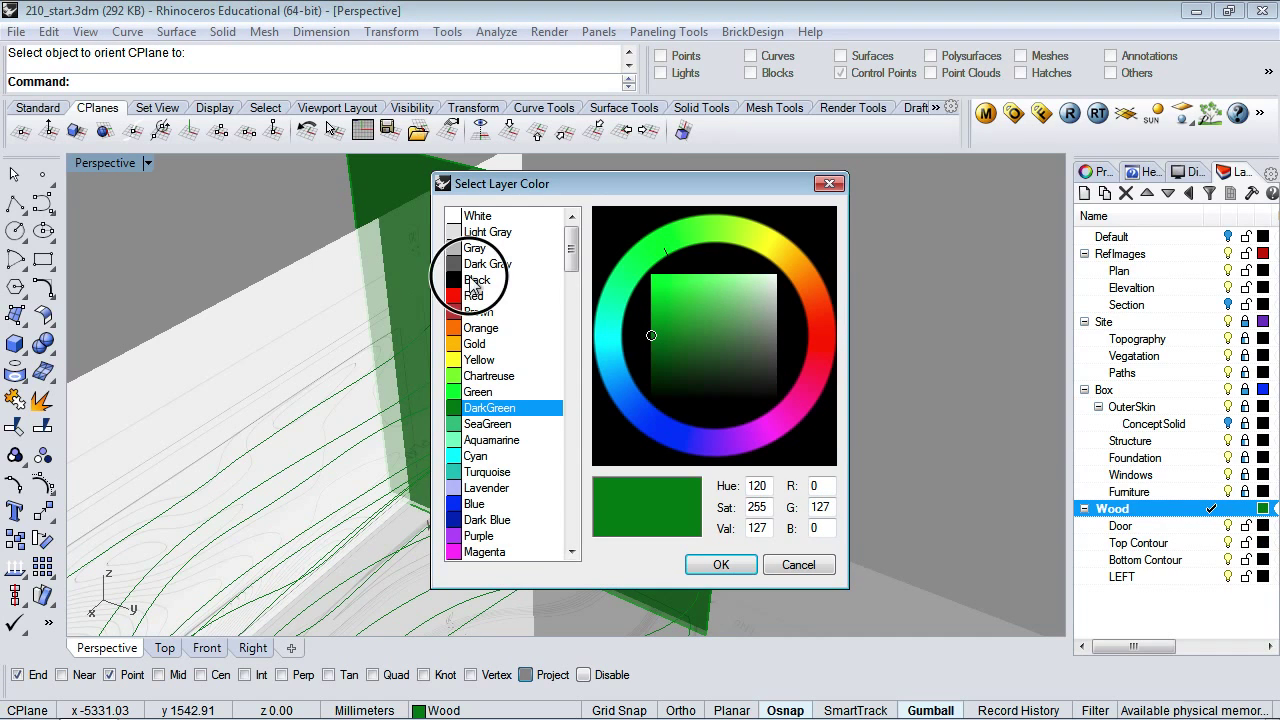
{"action": "left_click", "coordinate": [736, 563]}
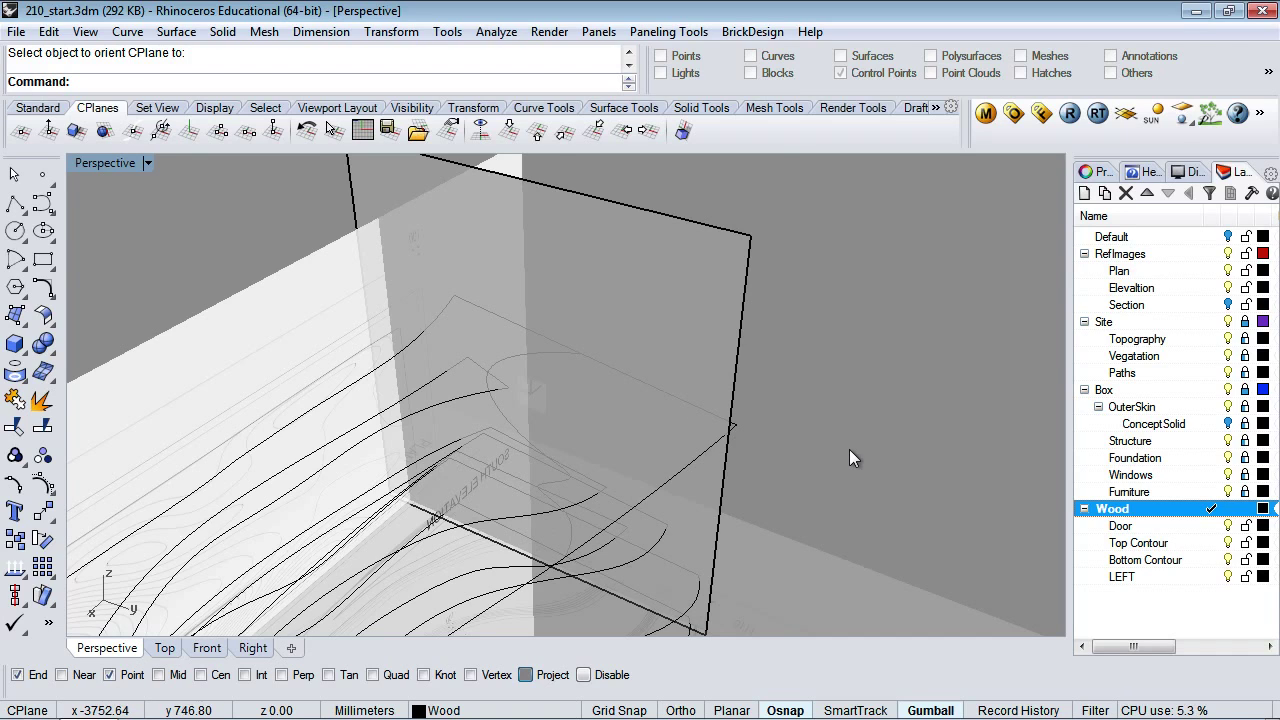
Step: Turn off object snapping and end the stray interpolated curve without keeping it
{"action": "left_click", "coordinate": [44, 206]}
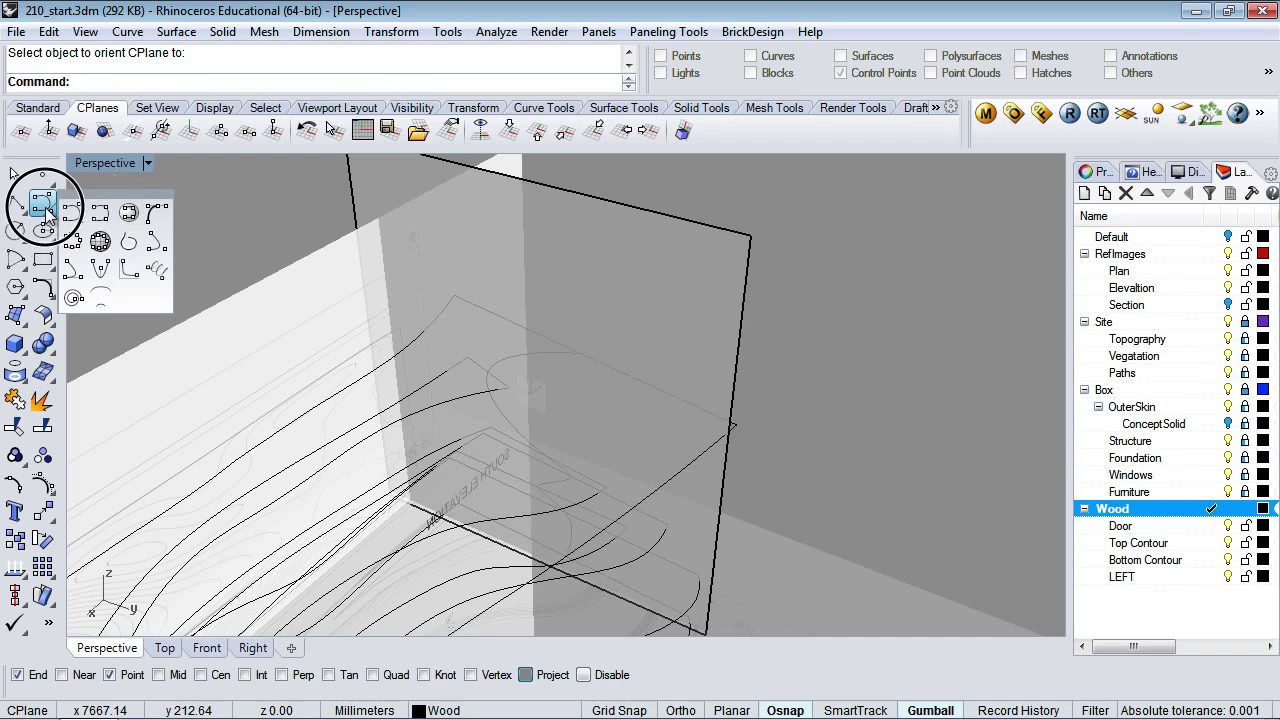
{"action": "left_click", "coordinate": [100, 214]}
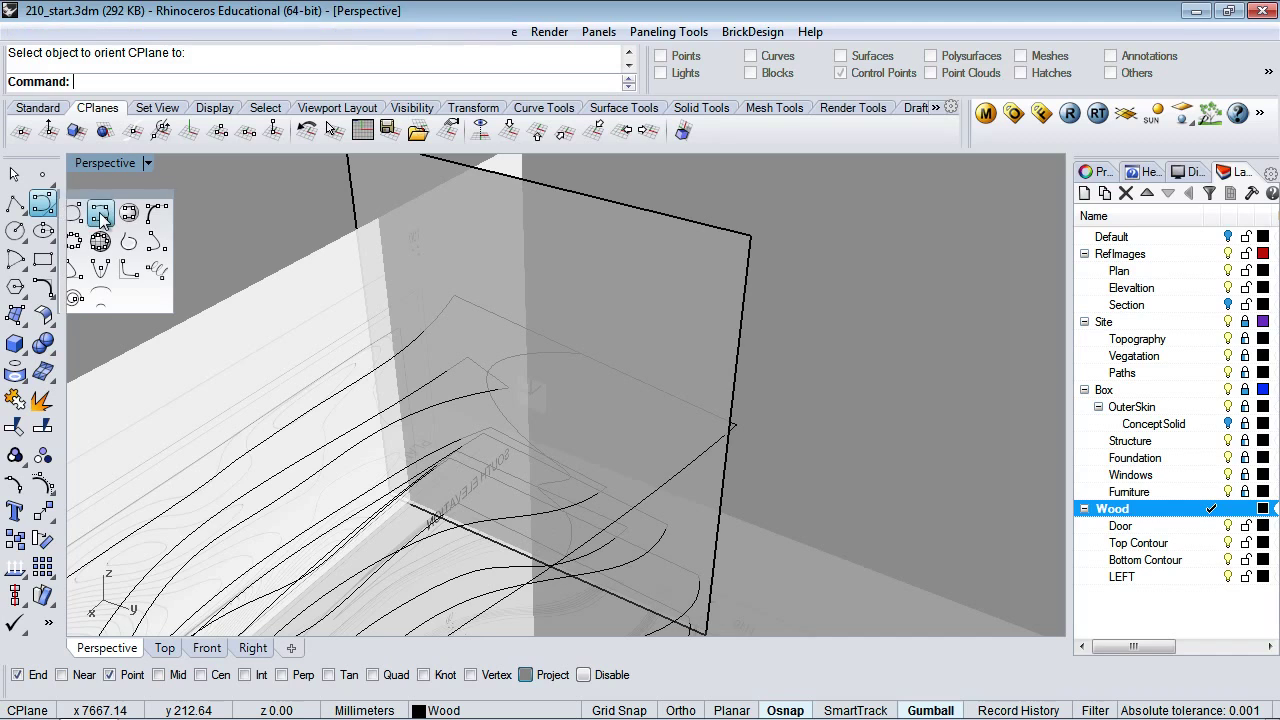
{"action": "left_click", "coordinate": [99, 212]}
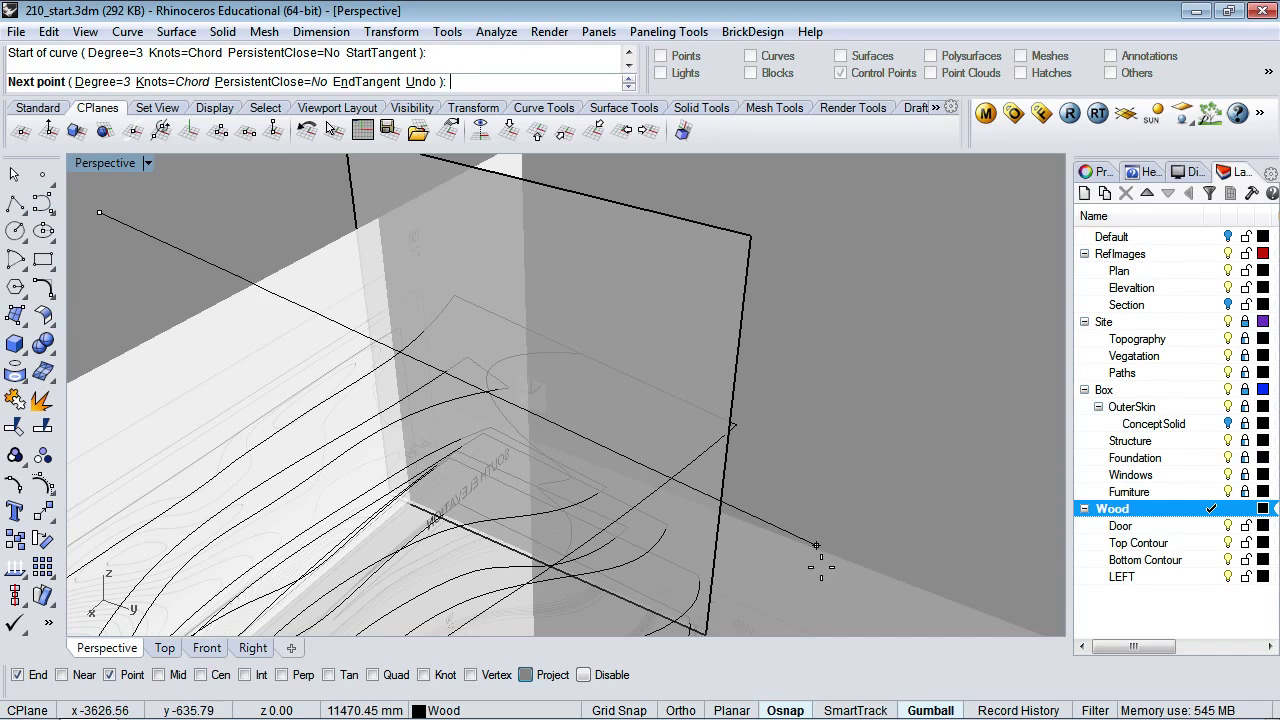
{"action": "left_click", "coordinate": [779, 711]}
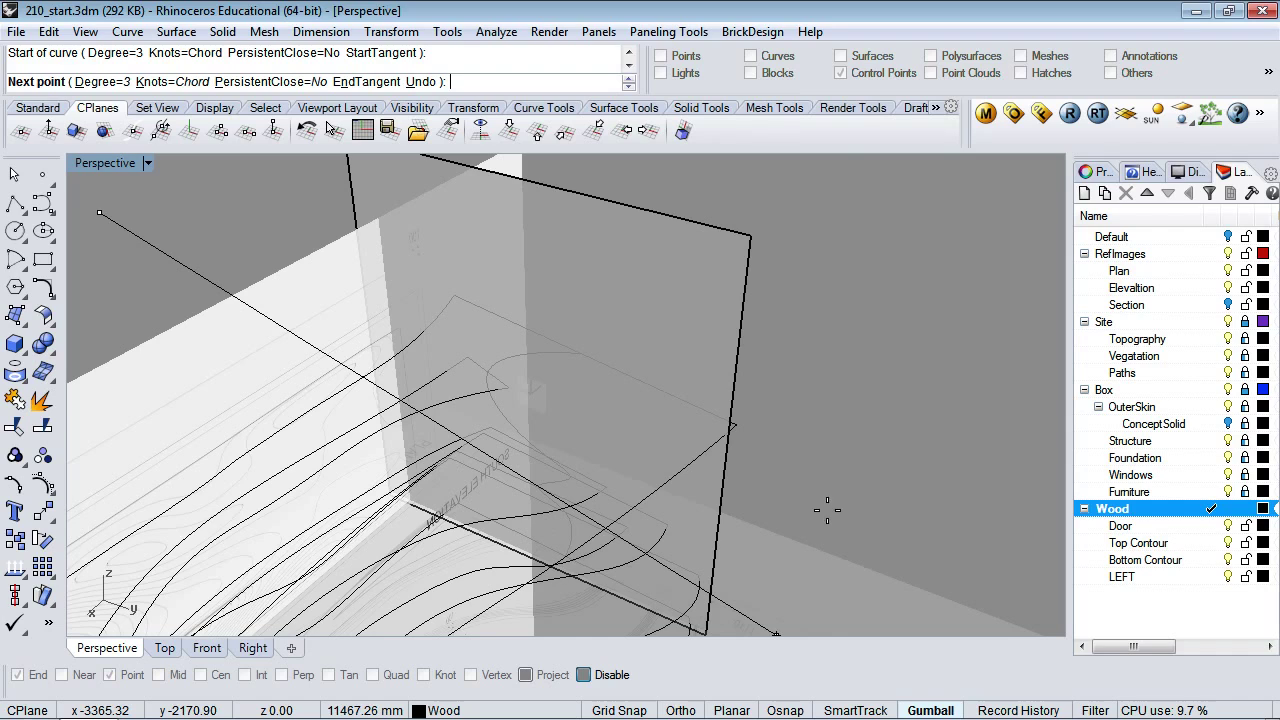
{"action": "key", "text": "Return"}
{"action": "right_click_drag", "start_coordinate": [840, 478], "coordinate": [719, 492]}
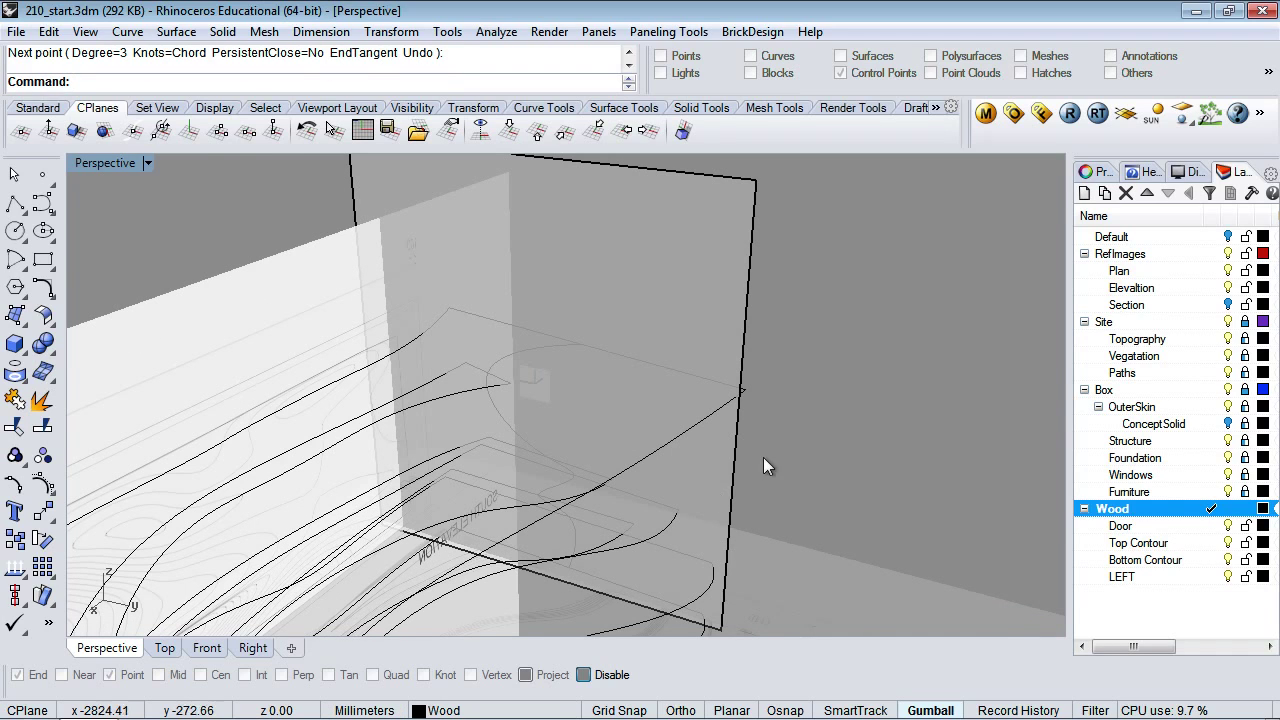
Step: Try to start an interpolated curve where the lowest wood curve meets the vertical plane, using one-shot End and Int snaps
{"action": "key", "text": "Return"}
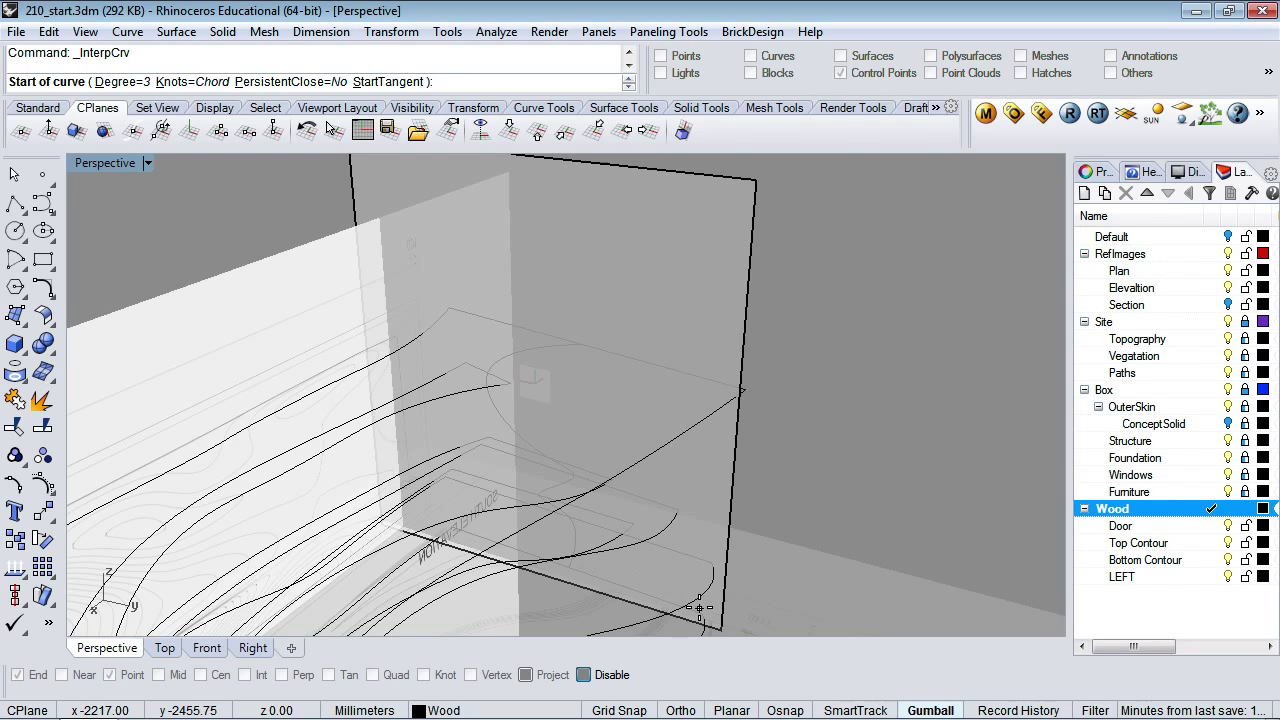
{"action": "right_click_drag", "start_coordinate": [832, 388], "coordinate": [856, 313], "text": "shift"}
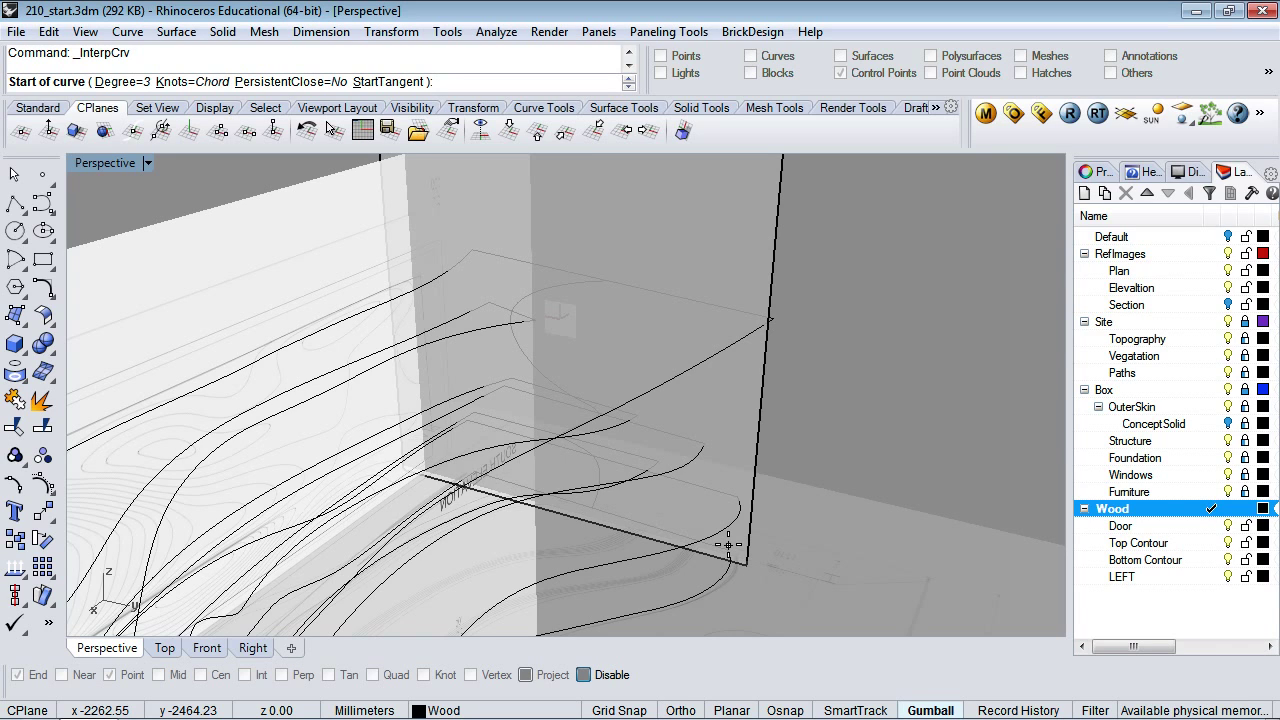
{"action": "type", "text": "end"}
{"action": "key", "text": "Return"}
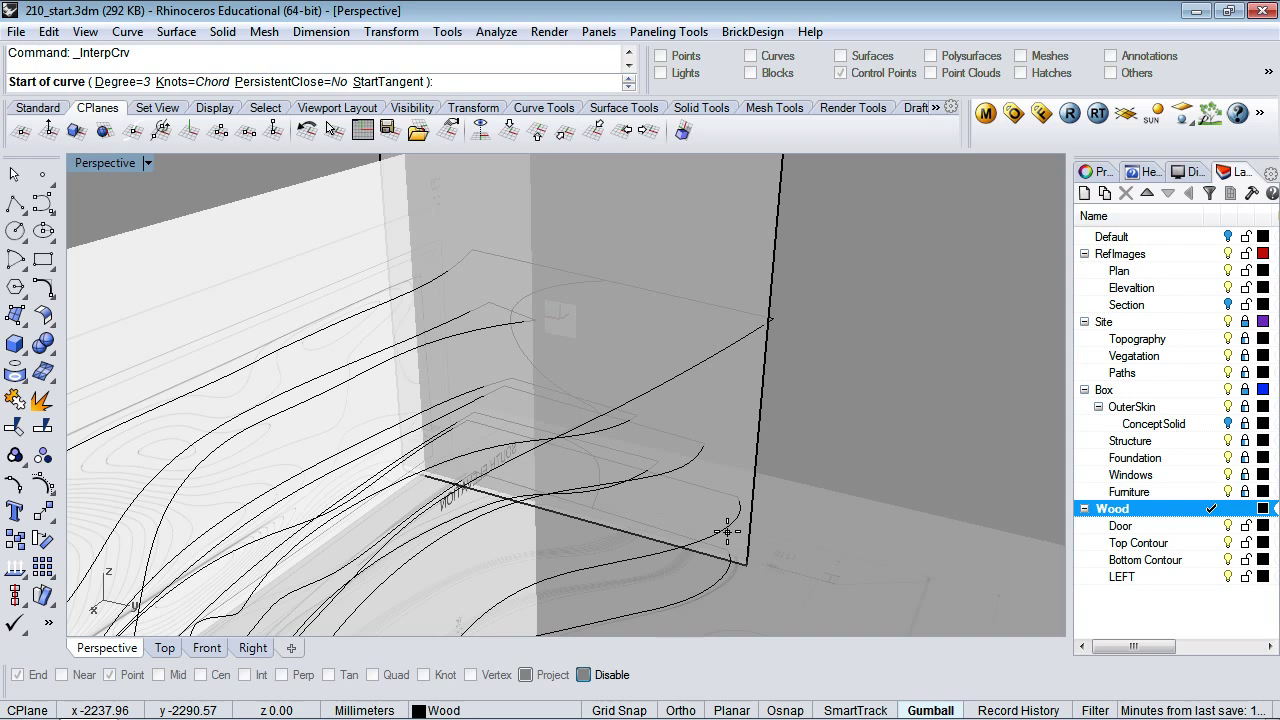
{"action": "type", "text": "int"}
{"action": "key", "text": "Return"}
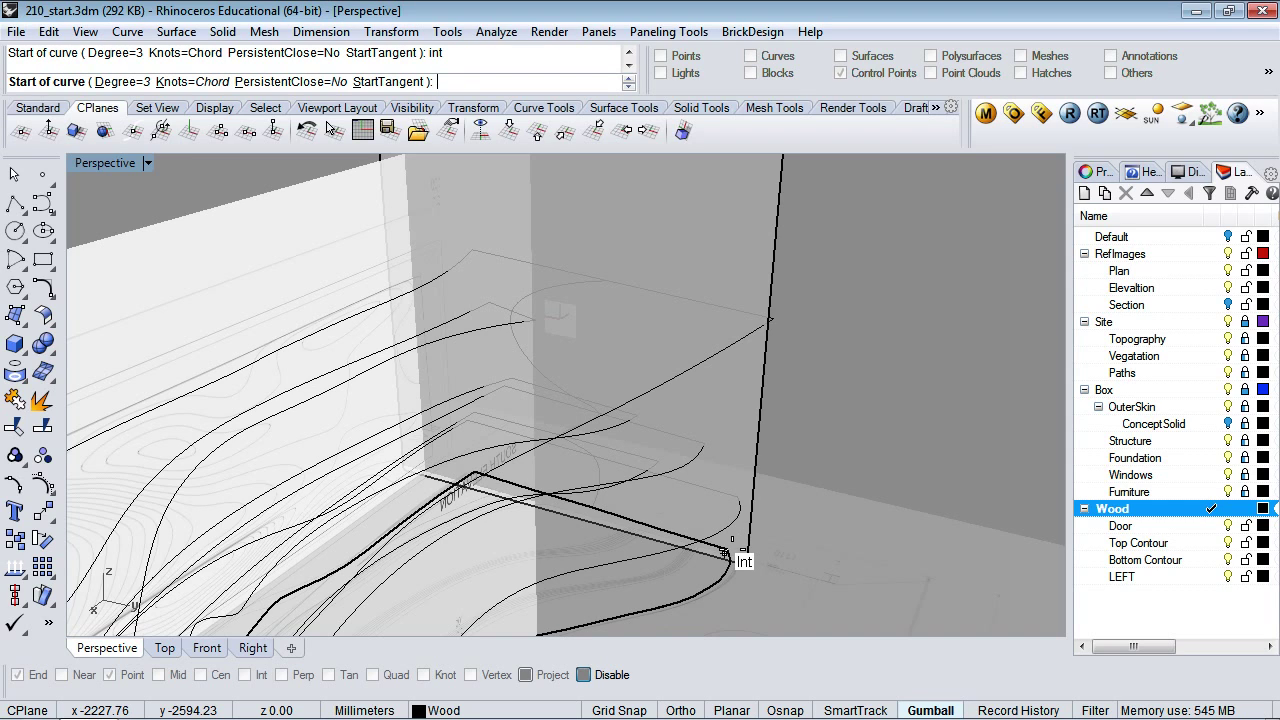
{"action": "scroll", "coordinate": [723, 553], "scroll_direction": "up", "scroll_amount": 5}
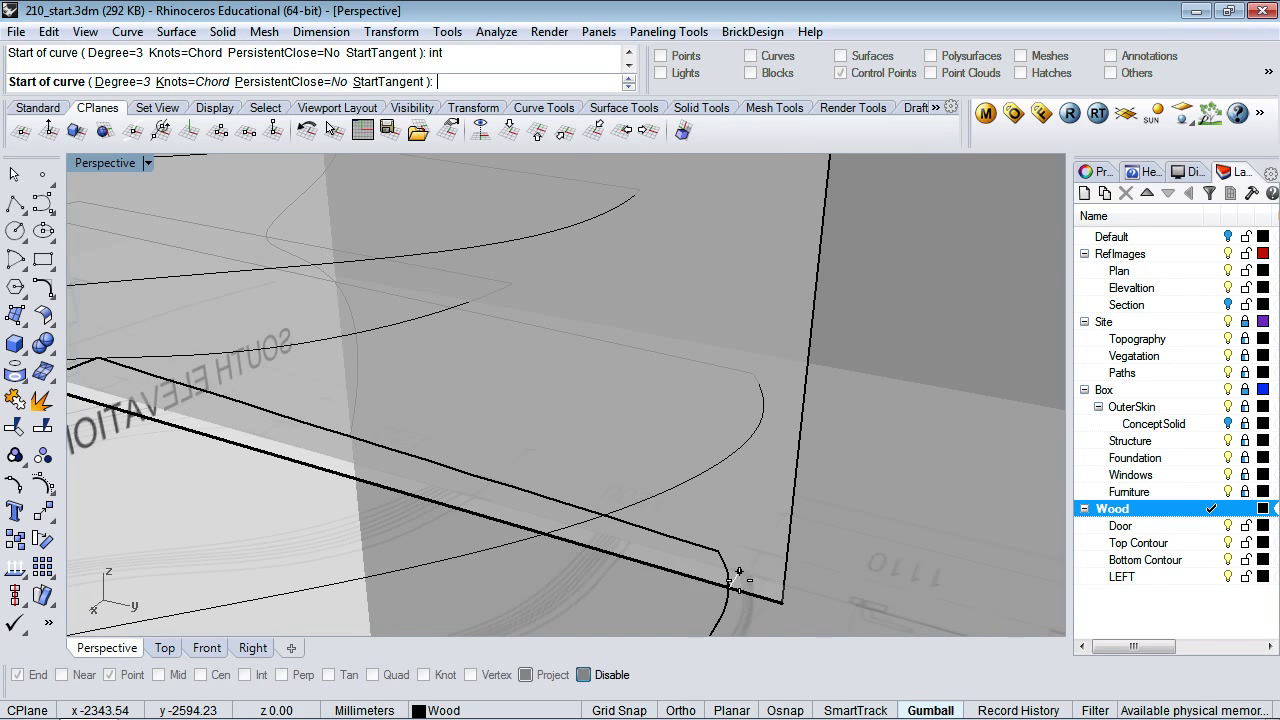
{"action": "scroll", "coordinate": [732, 571], "scroll_direction": "up", "scroll_amount": 3}
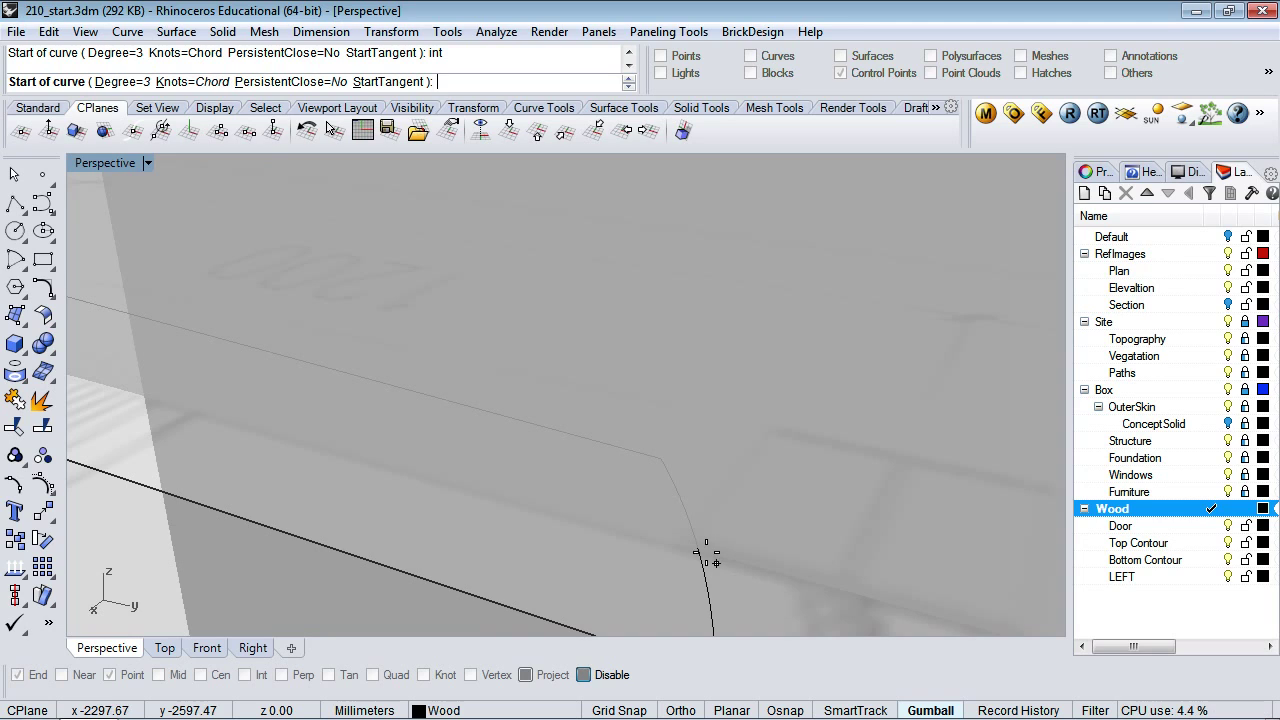
{"action": "scroll", "coordinate": [709, 550], "scroll_direction": "up", "scroll_amount": 5}
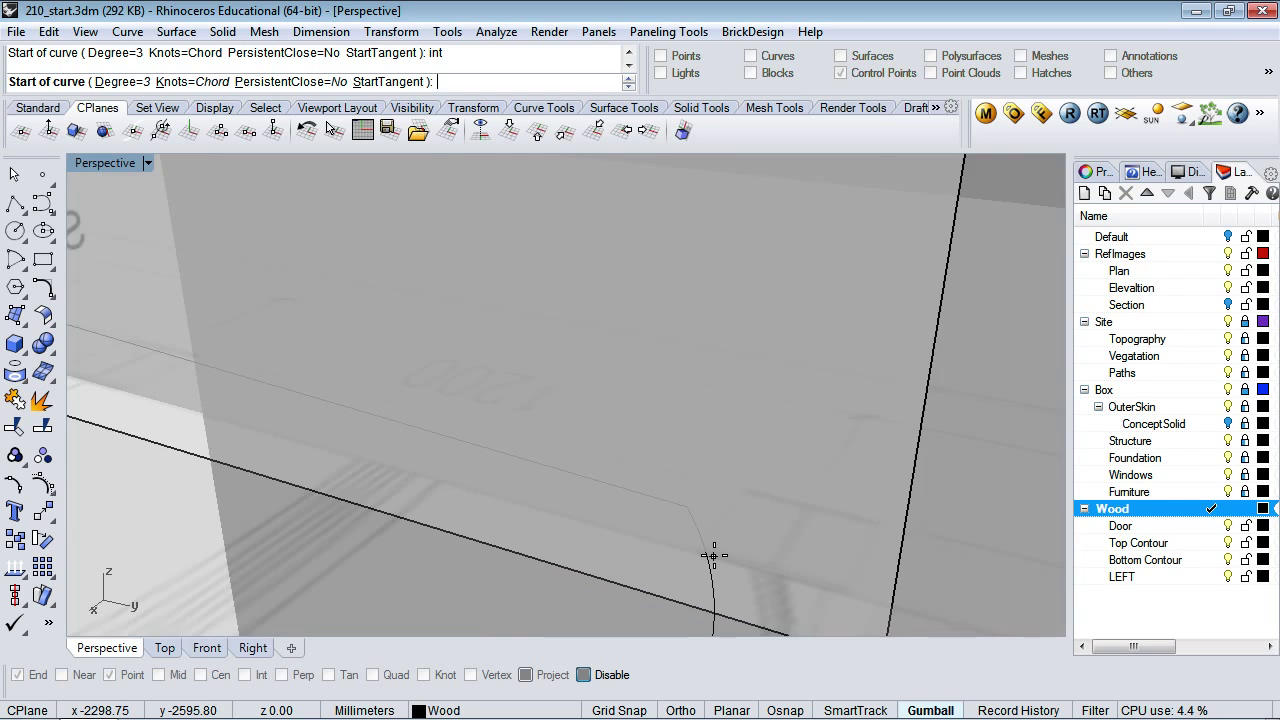
{"action": "scroll", "coordinate": [714, 556], "scroll_direction": "down", "scroll_amount": 2}
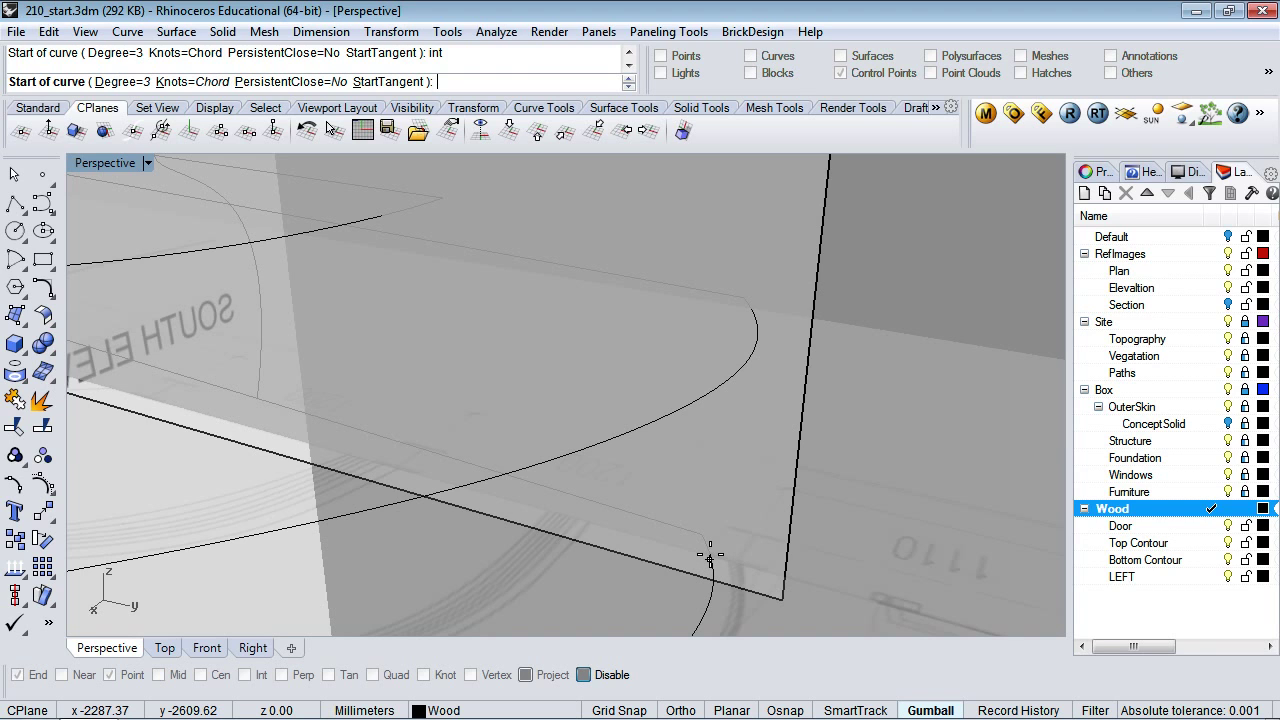
{"action": "key", "text": "Escape"}
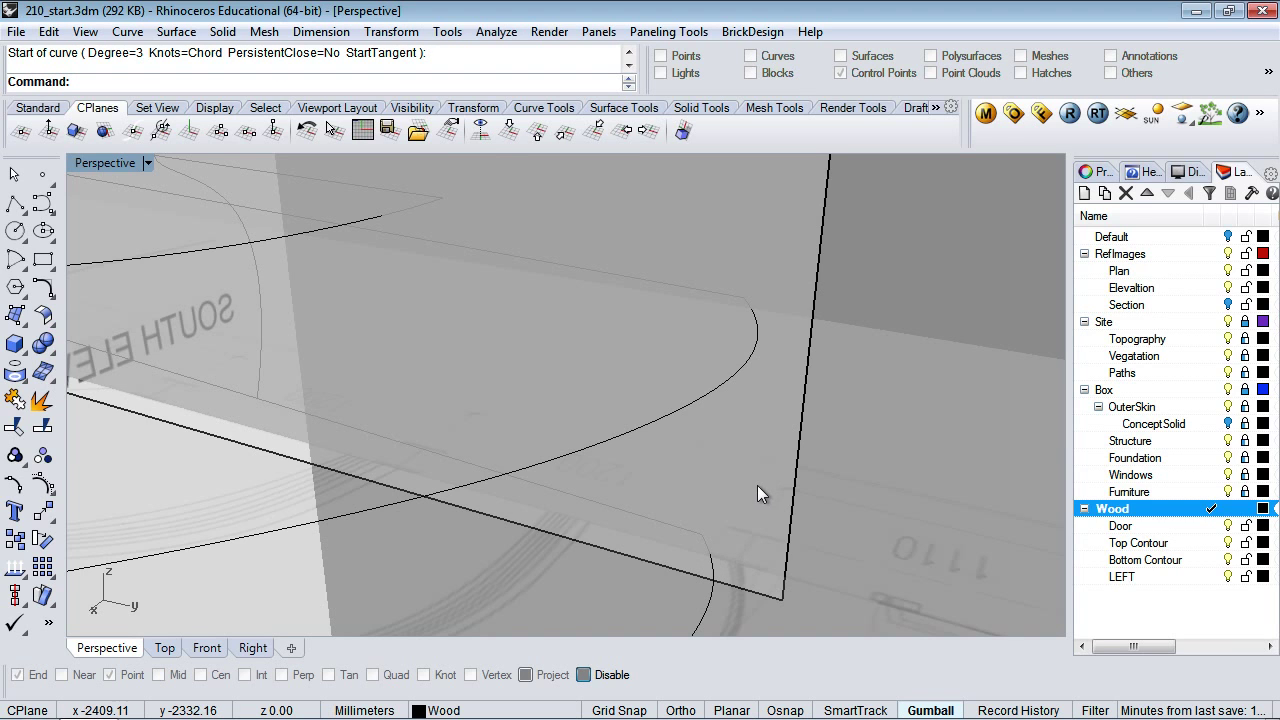
Step: Lock the RefImages layer so the reference image surfaces are excluded from selection
{"action": "scroll", "coordinate": [757, 485], "scroll_direction": "down", "scroll_amount": 3}
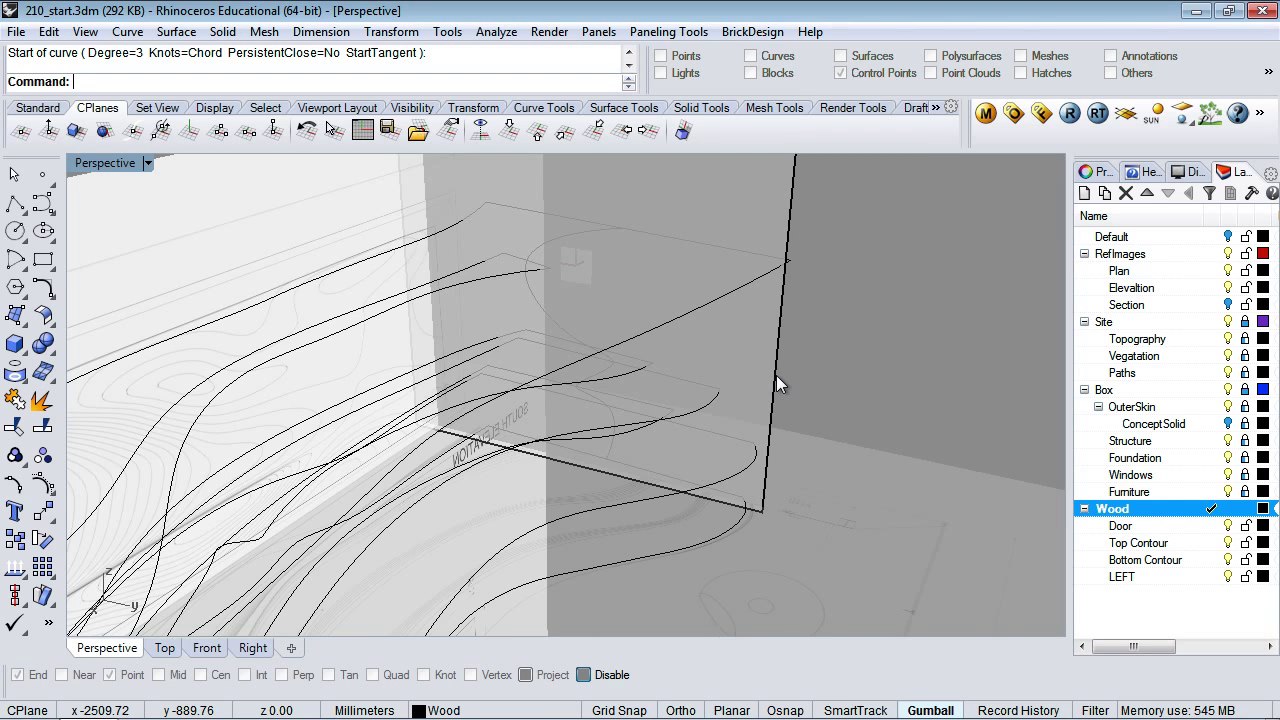
{"action": "scroll", "coordinate": [776, 378], "scroll_direction": "down", "scroll_amount": 5}
{"action": "scroll", "coordinate": [778, 384], "scroll_direction": "up", "scroll_amount": 5}
{"action": "scroll", "coordinate": [778, 384], "scroll_direction": "down", "scroll_amount": 3}
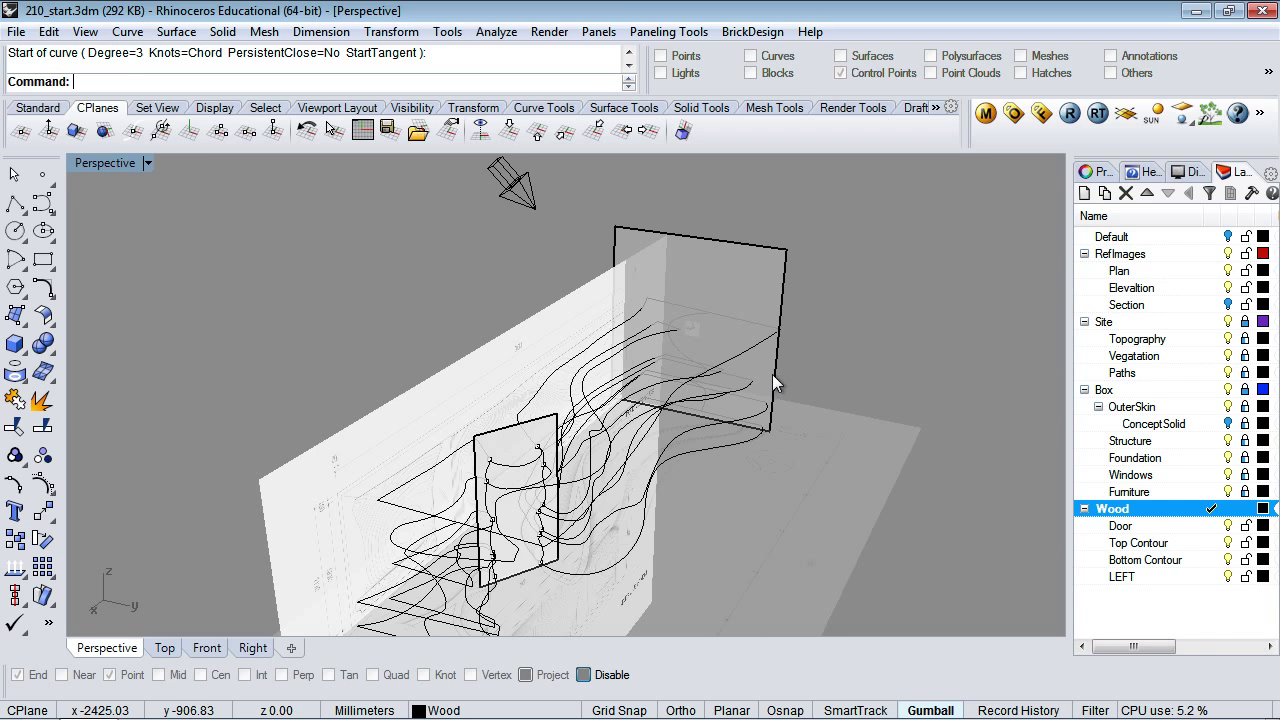
{"action": "key", "text": "ctrl+a"}
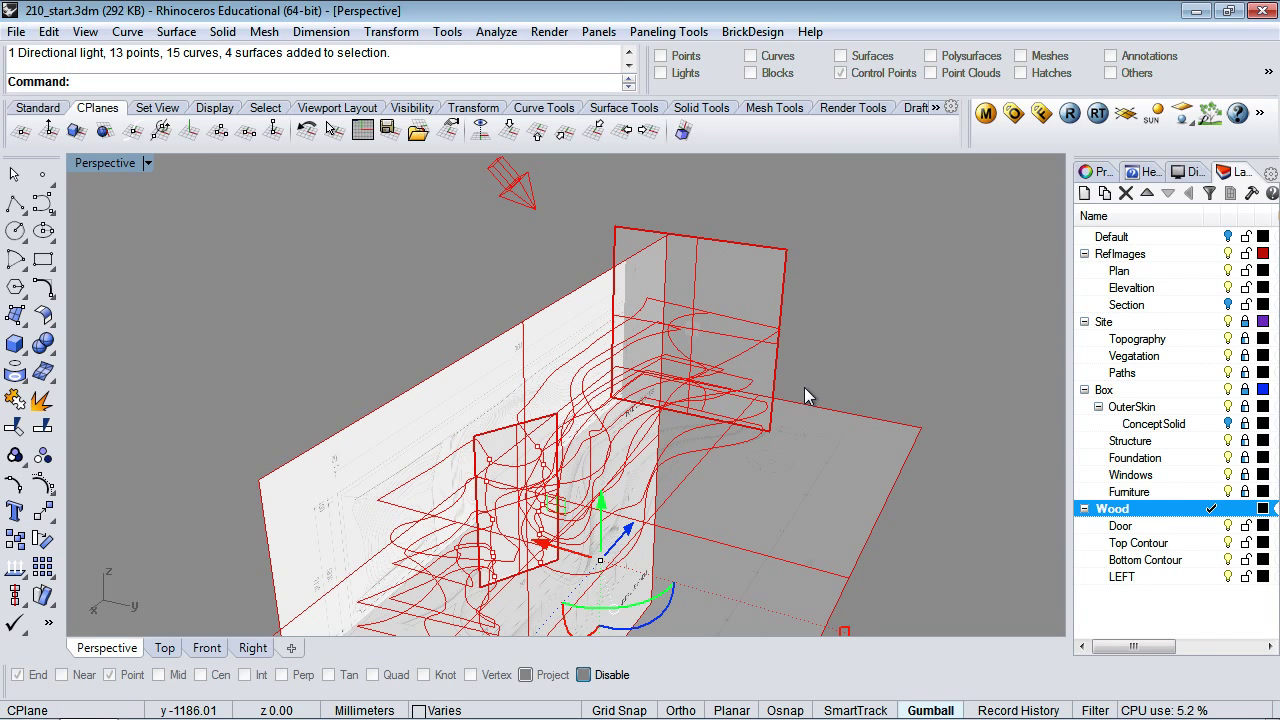
{"action": "left_click", "coordinate": [836, 346]}
{"action": "left_click", "coordinate": [1245, 254]}
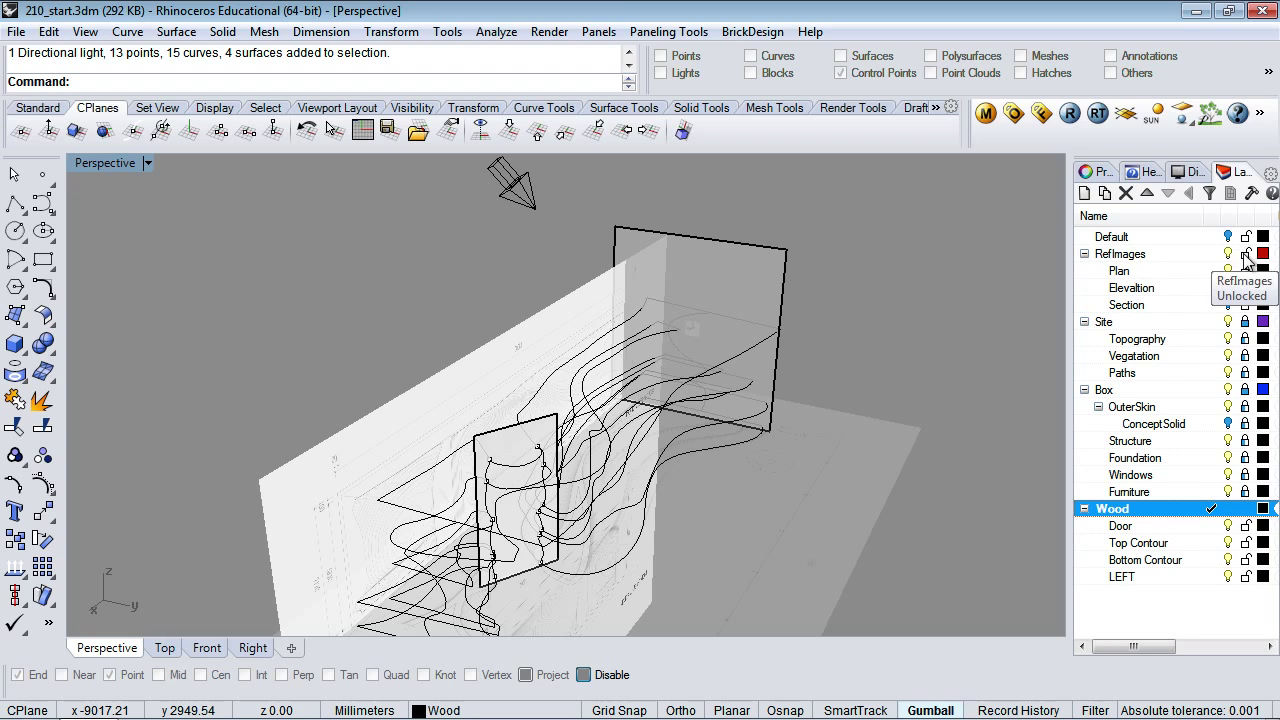
Step: Select all unlocked objects and generate their intersections with the Intersect command
{"action": "key", "text": "ctrl+a"}
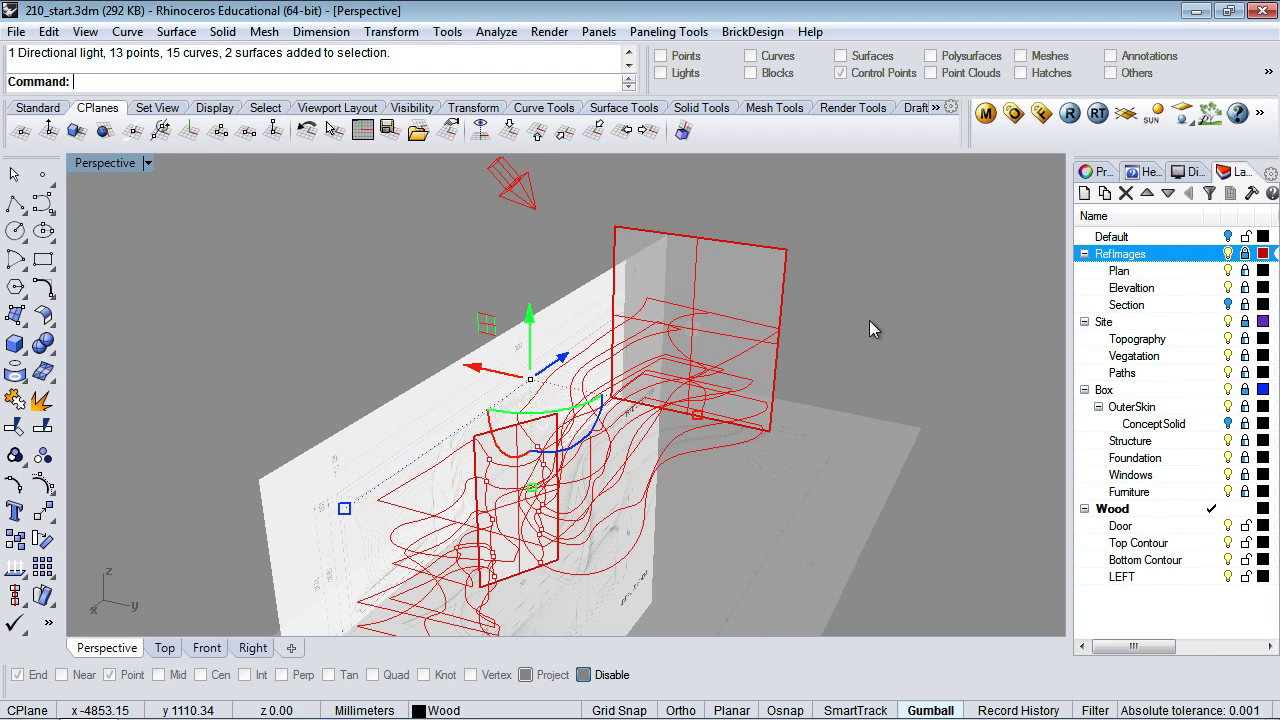
{"action": "type", "text": "Inter"}
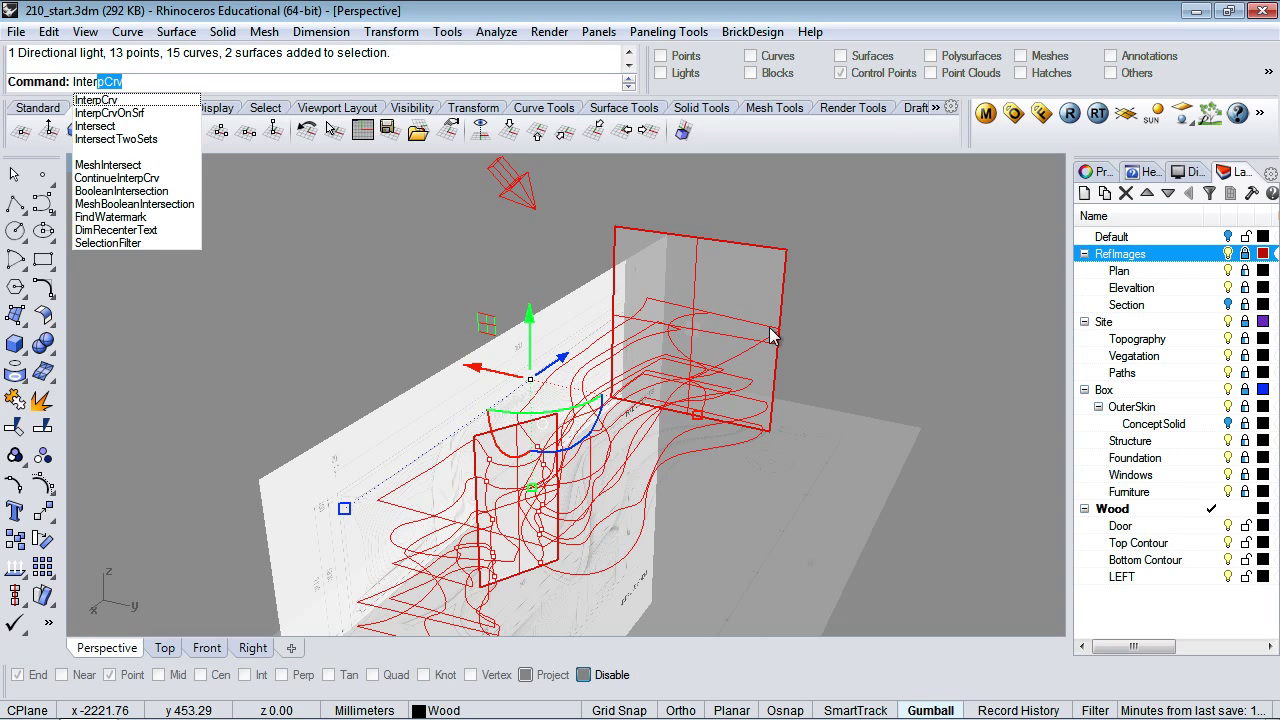
{"action": "type", "text": "se"}
{"action": "key", "text": "Return"}
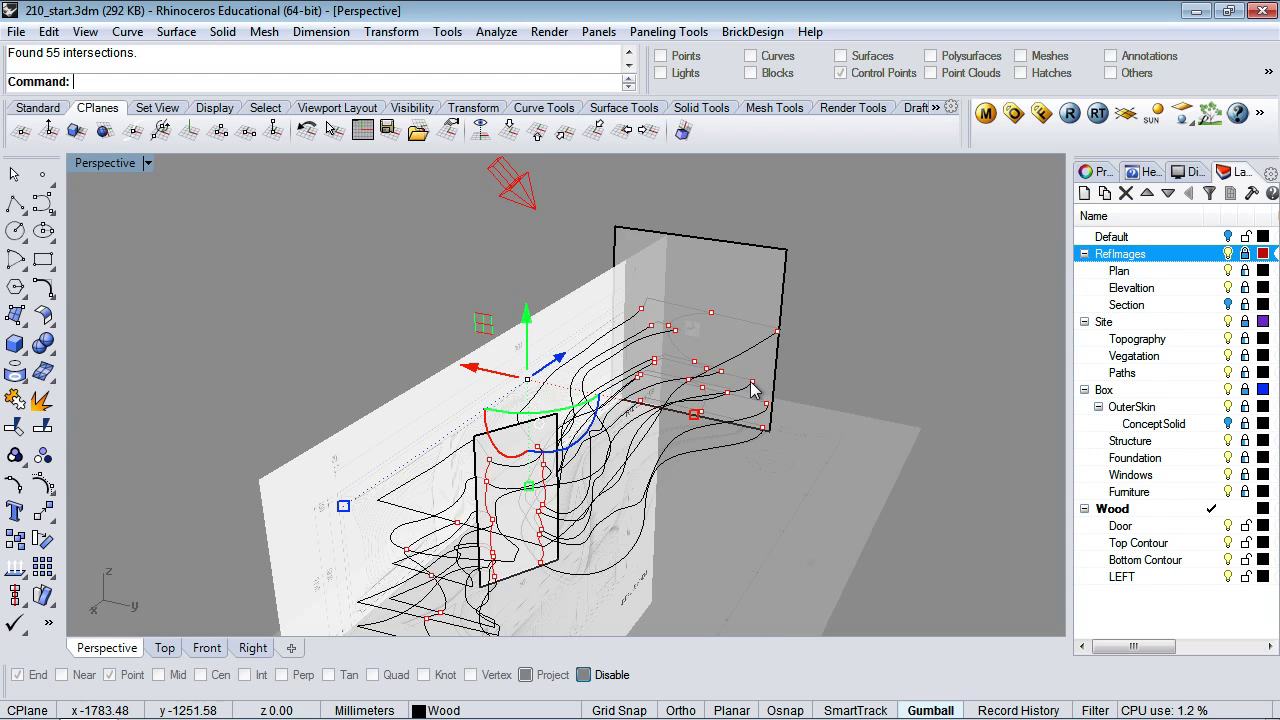
Step: Start a degree 3 control-point curve at the lowest wood curve's intersection point on the vertical plane, using a one-shot Point snap
{"action": "scroll", "coordinate": [754, 382], "scroll_direction": "up", "scroll_amount": 3}
{"action": "scroll", "coordinate": [754, 386], "scroll_direction": "up", "scroll_amount": 2}
{"action": "scroll", "coordinate": [754, 386], "scroll_direction": "down", "scroll_amount": 1}
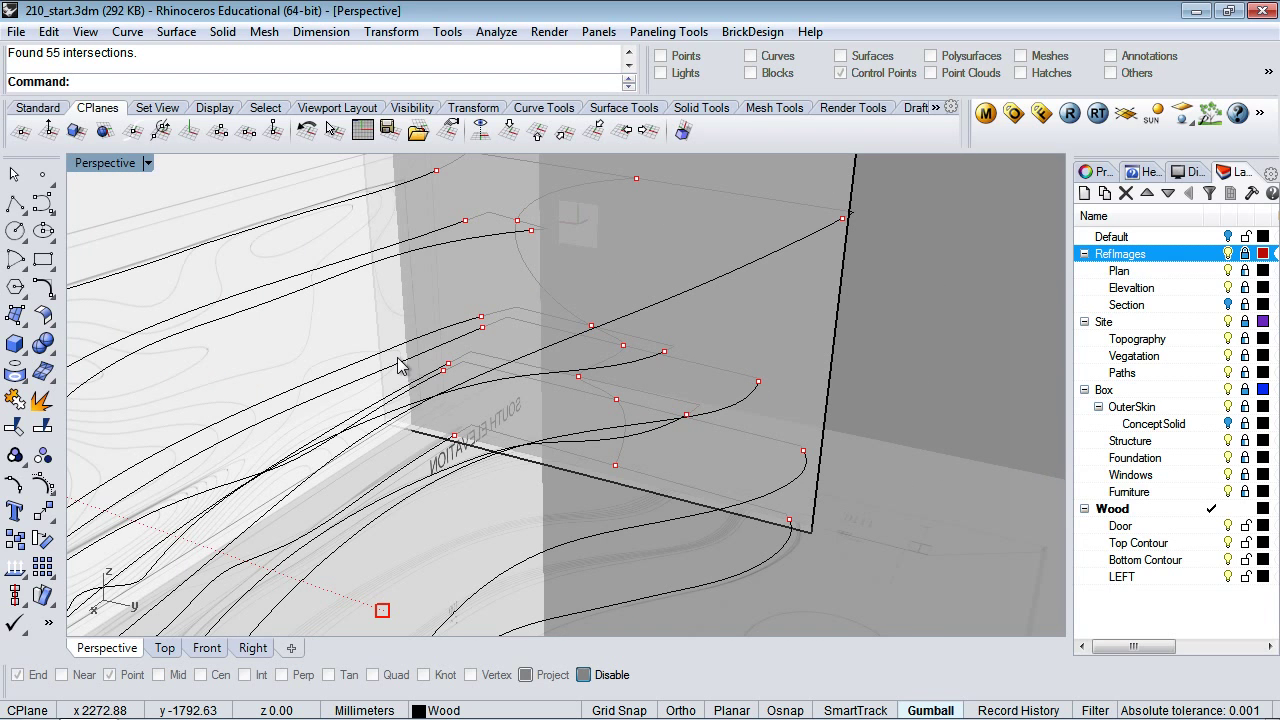
{"action": "left_click", "coordinate": [43, 205]}
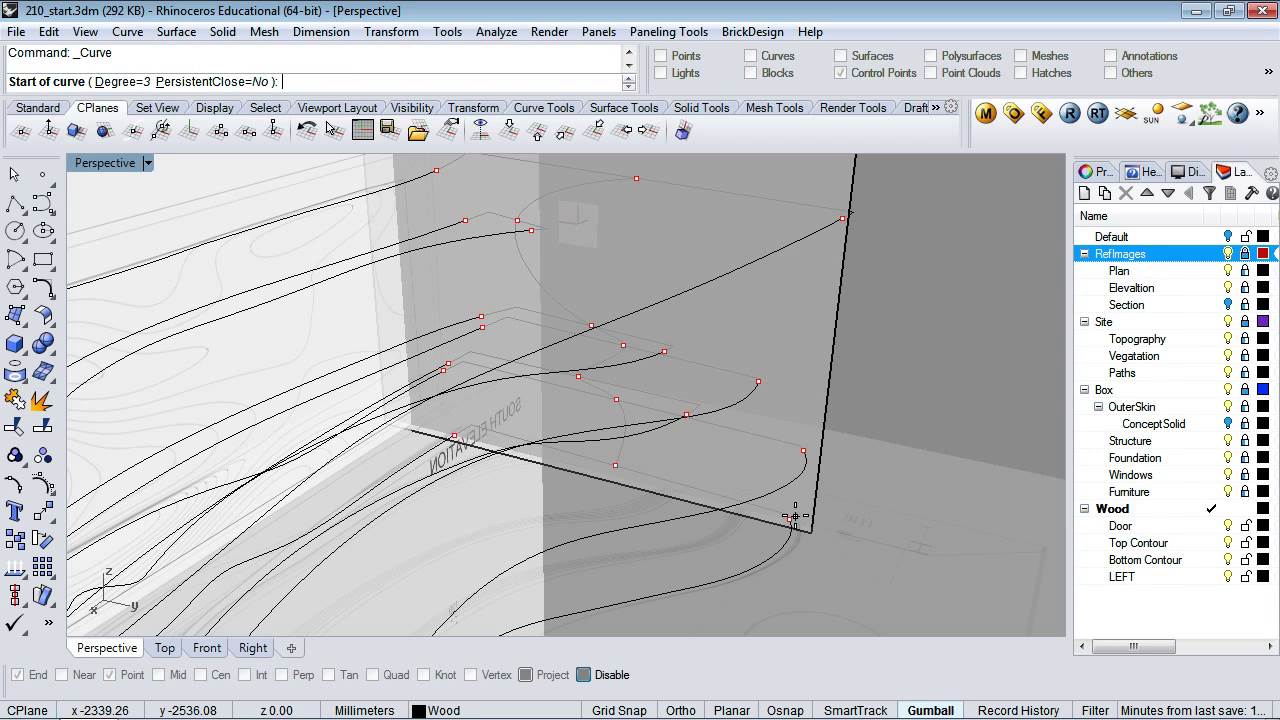
{"action": "type", "text": "point"}
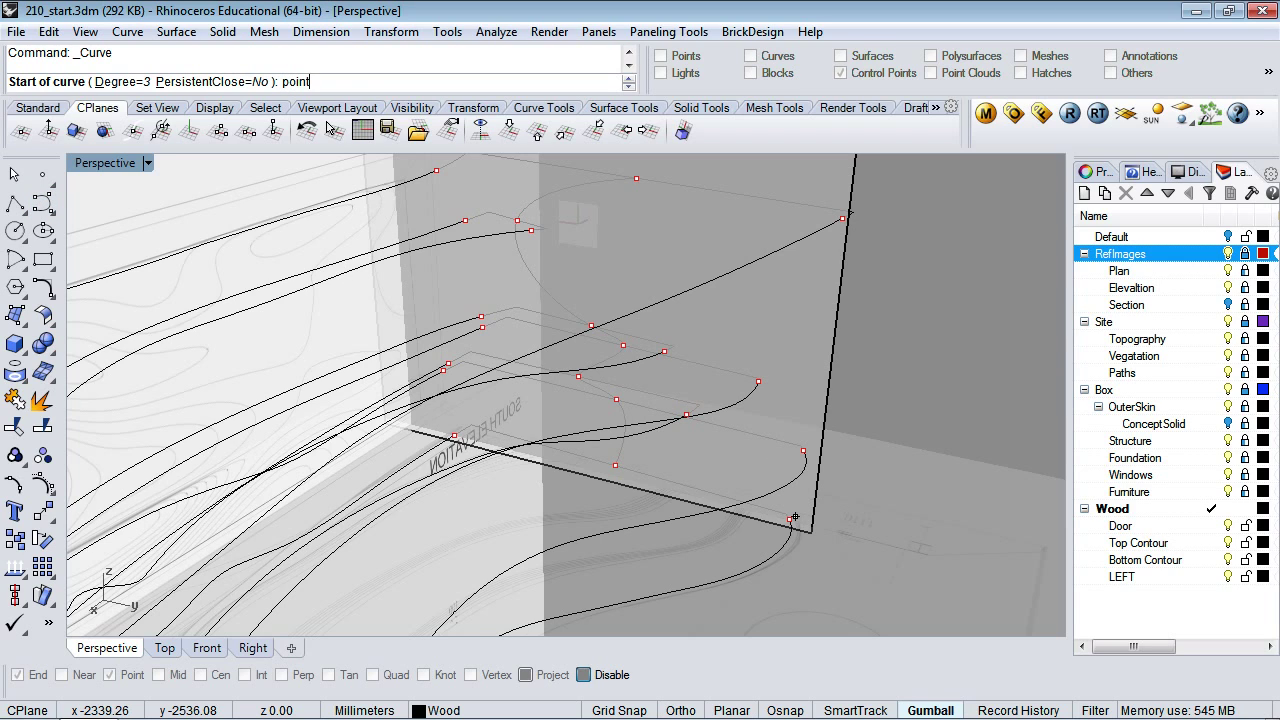
{"action": "key", "text": "Return"}
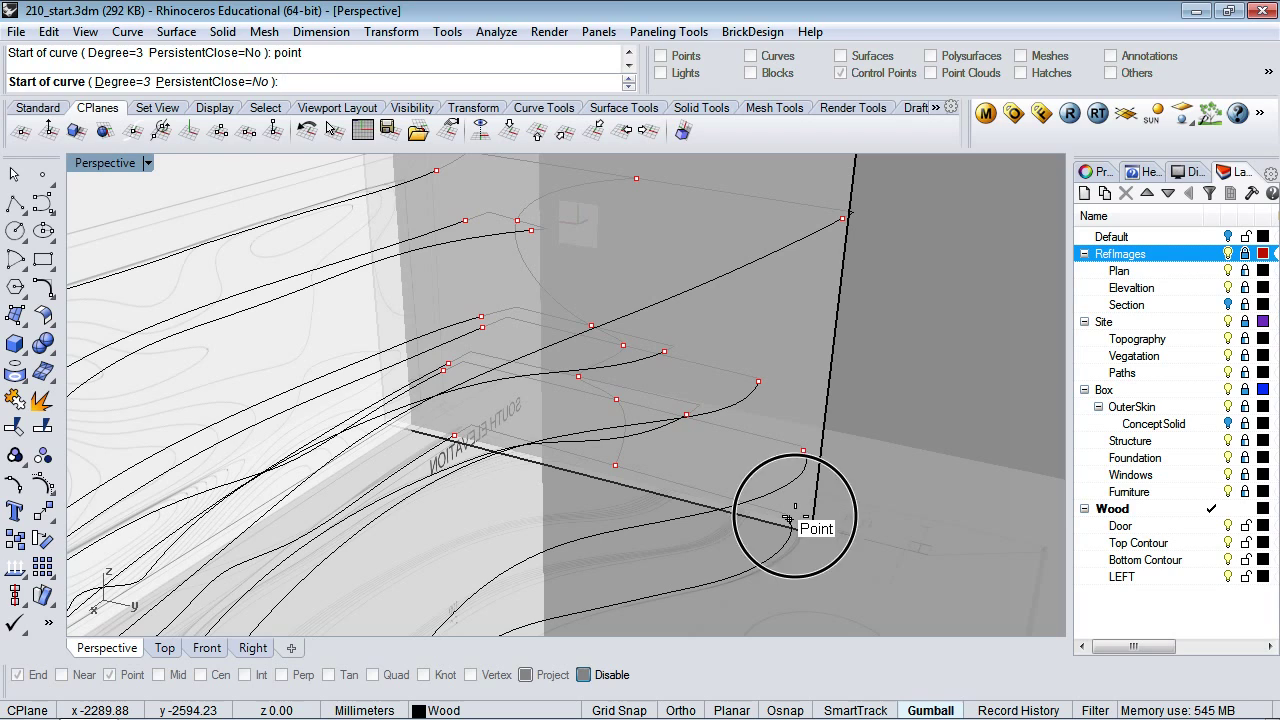
{"action": "left_click", "coordinate": [791, 518]}
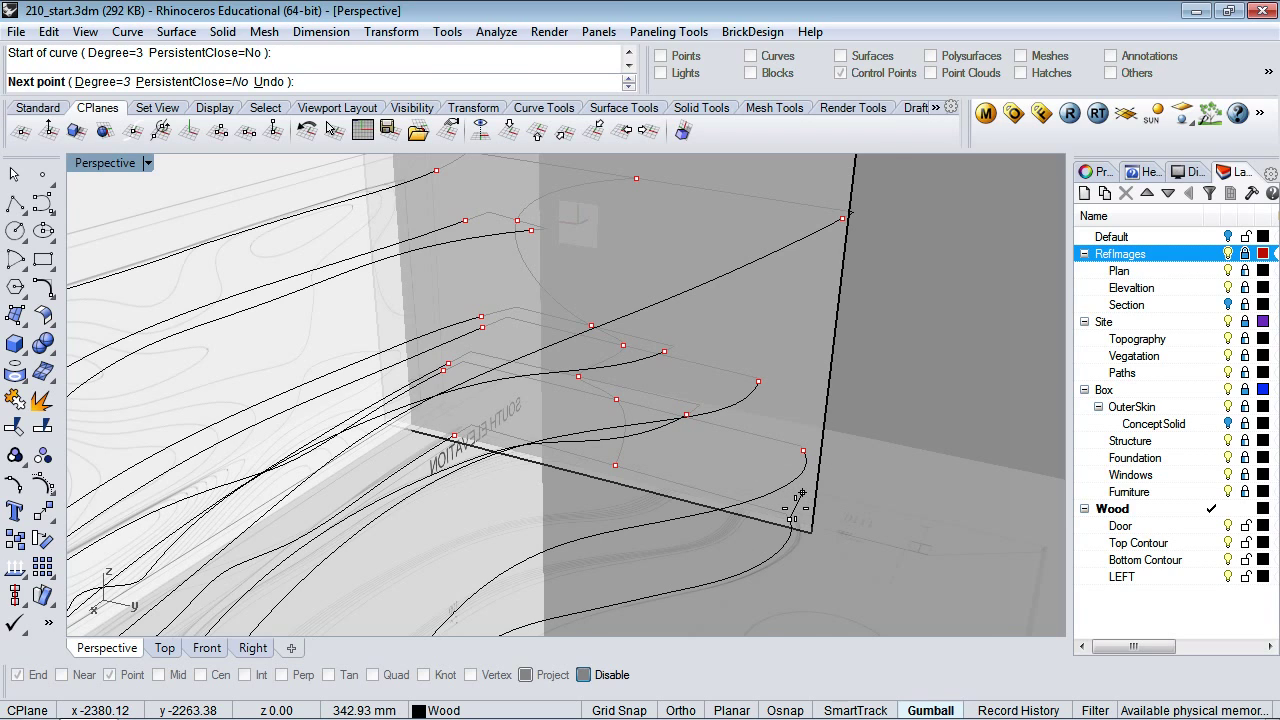
Step: Place control points that bulge the profile outward near the second wood curve's end, sweep it inward, and turn it upward
{"action": "scroll", "coordinate": [800, 494], "scroll_direction": "up", "scroll_amount": 3}
{"action": "left_click", "coordinate": [758, 505]}
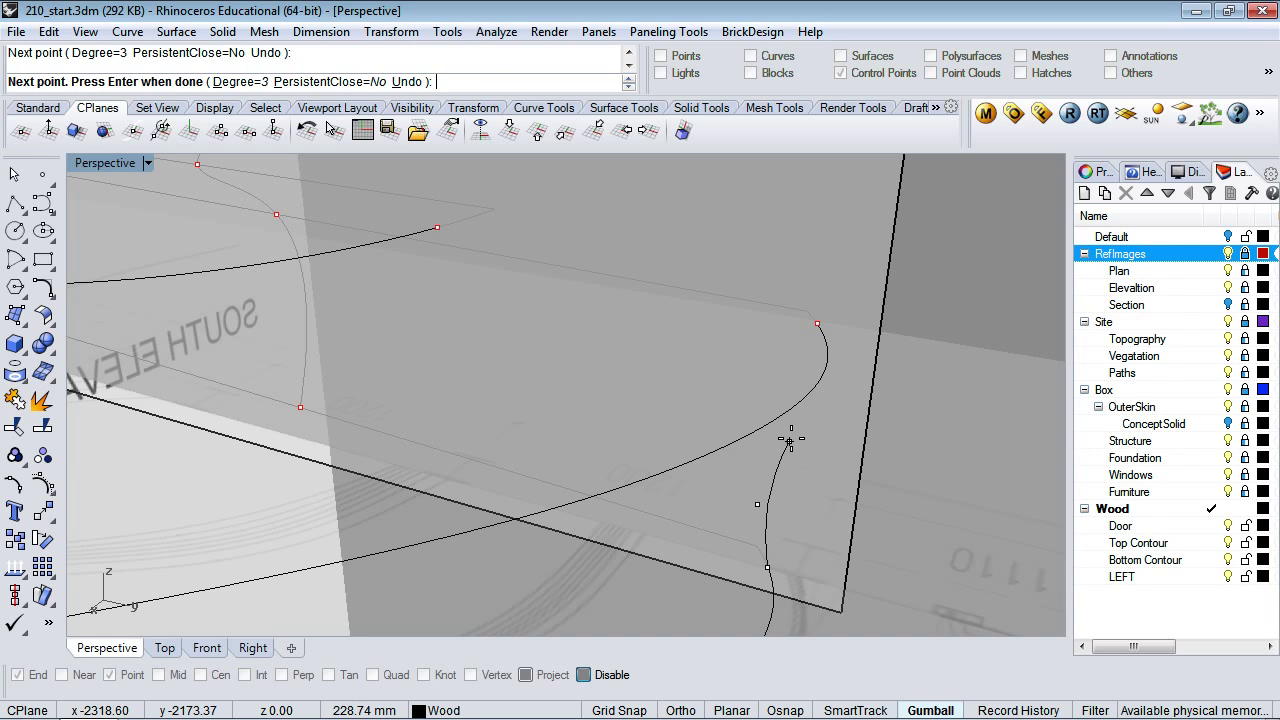
{"action": "left_click", "coordinate": [791, 439]}
{"action": "left_click", "coordinate": [827, 386]}
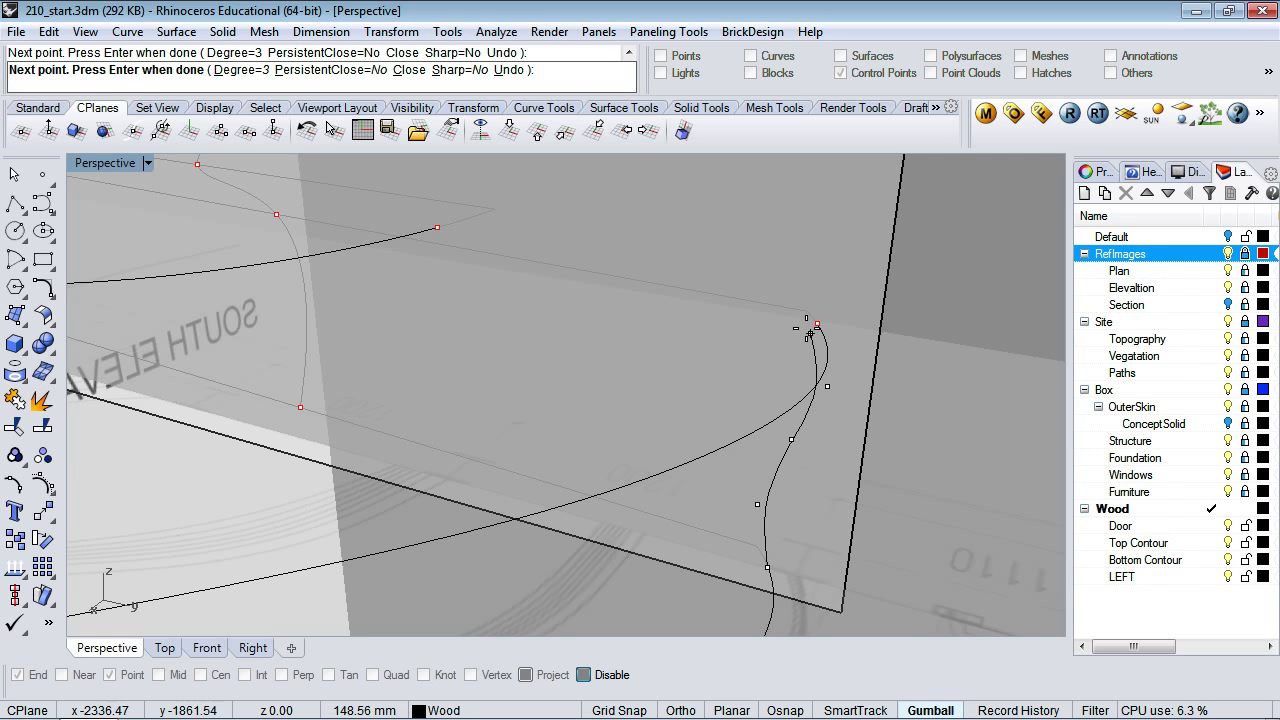
{"action": "left_click", "coordinate": [801, 349]}
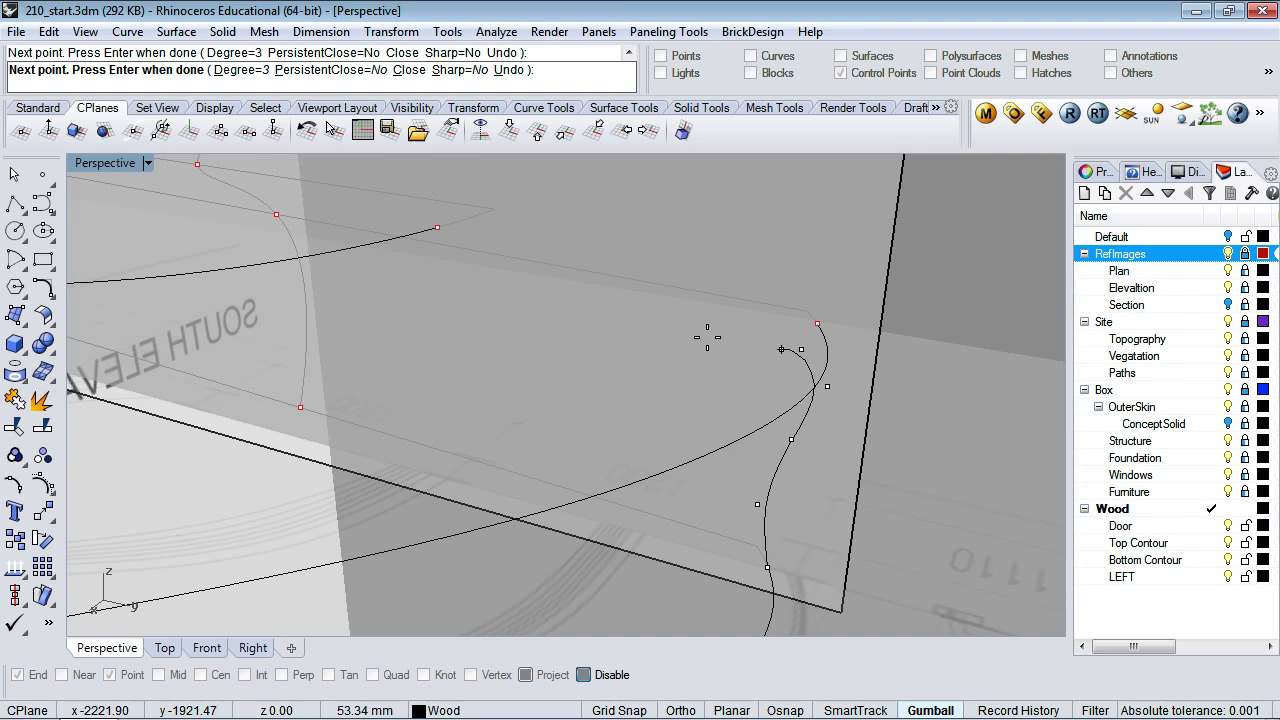
{"action": "left_click", "coordinate": [687, 339]}
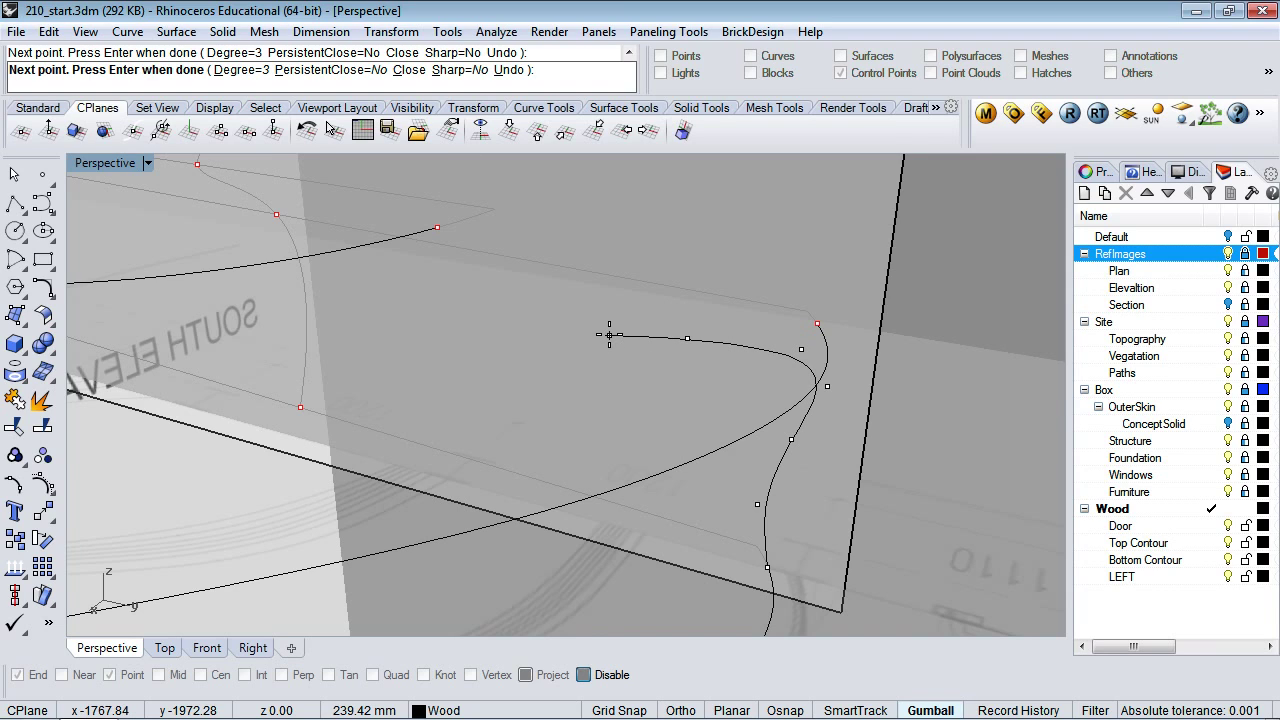
{"action": "left_click", "coordinate": [609, 335]}
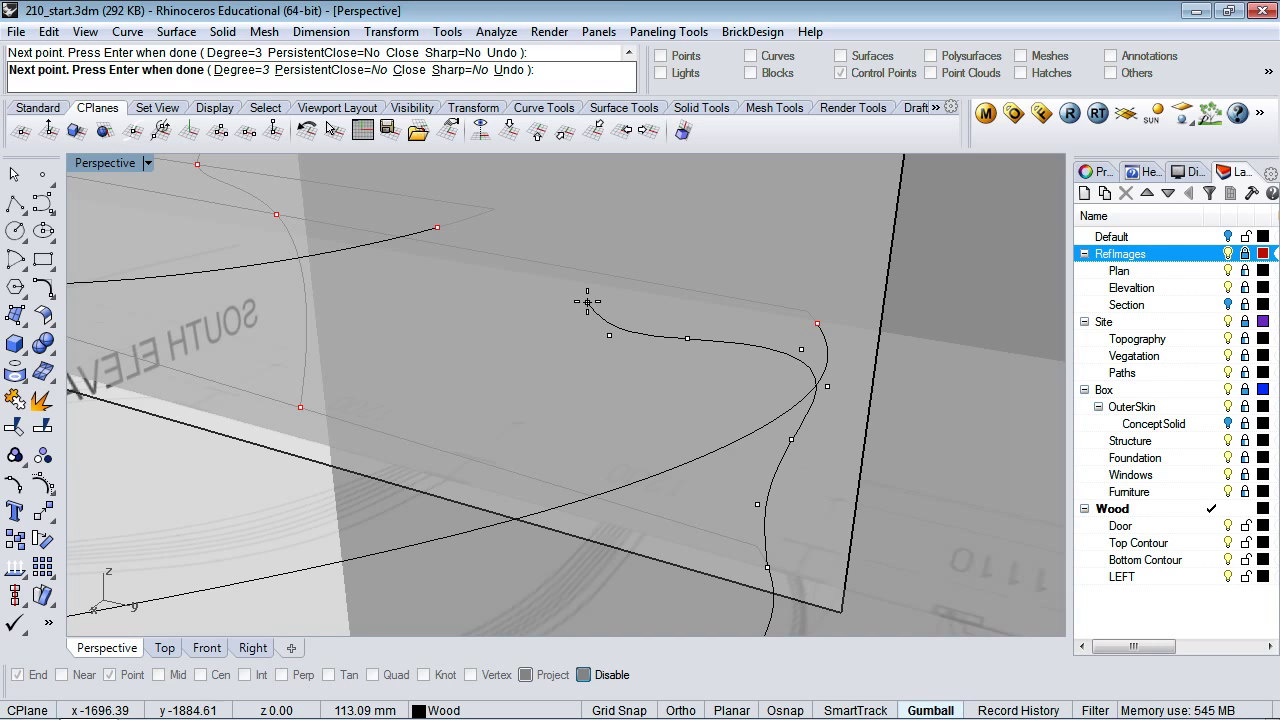
{"action": "left_click", "coordinate": [587, 302]}
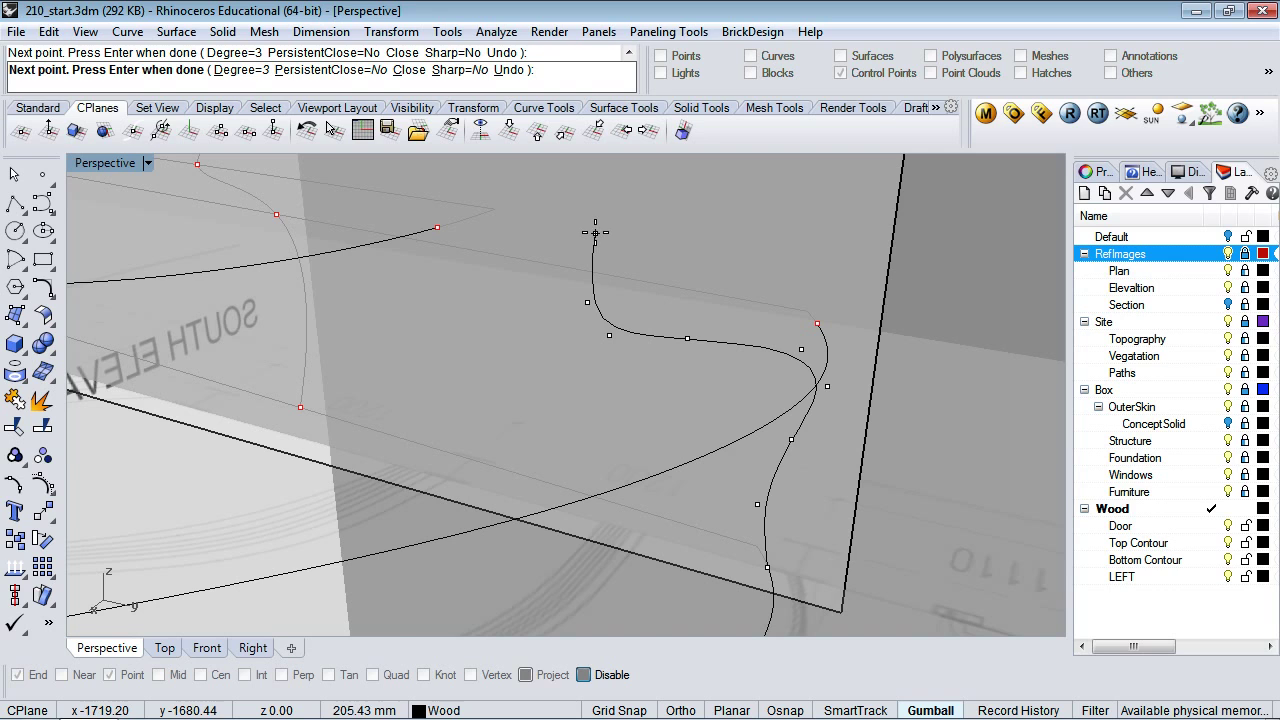
Step: Continue the profile curve with control points that round the next wood curve's end, sweep inward, and turn upward at the following intersection point
{"action": "mouse_move", "coordinate": [608, 217]}
{"action": "right_mouse_down"}
{"action": "mouse_move", "coordinate": [606, 320]}
{"action": "mouse_move", "coordinate": [619, 348]}
{"action": "right_mouse_up"}
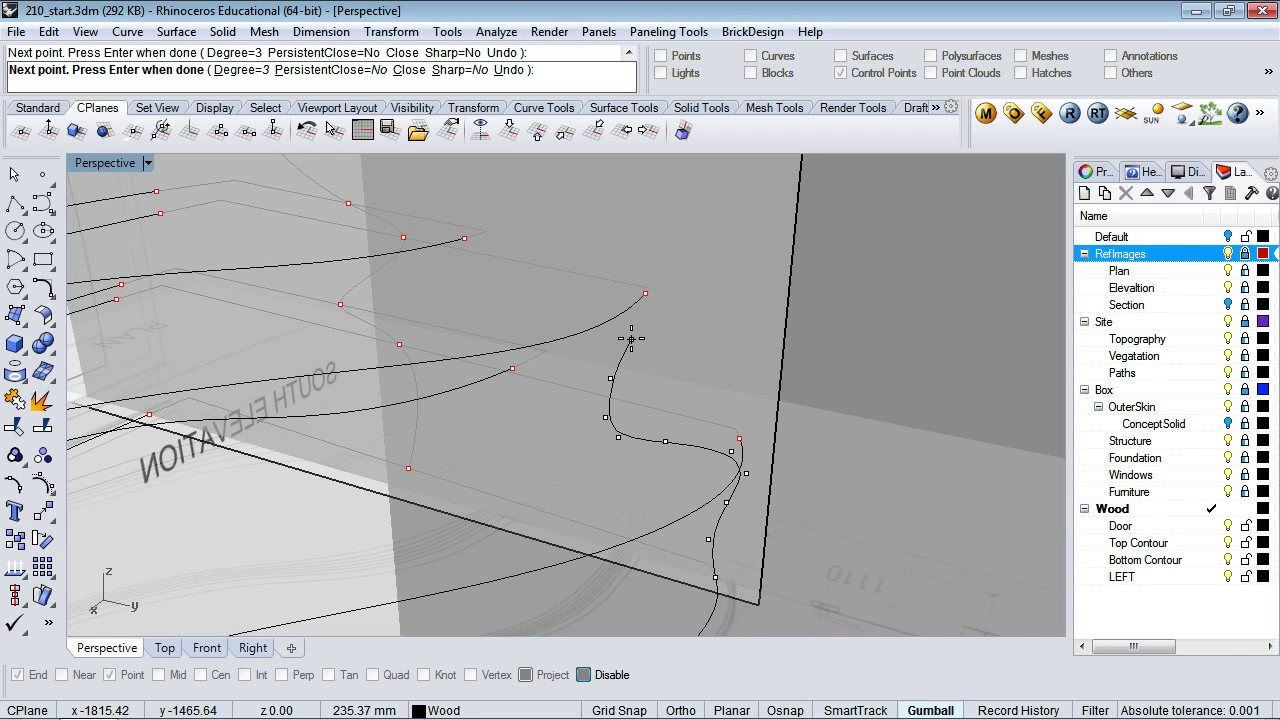
{"action": "left_click", "coordinate": [625, 340]}
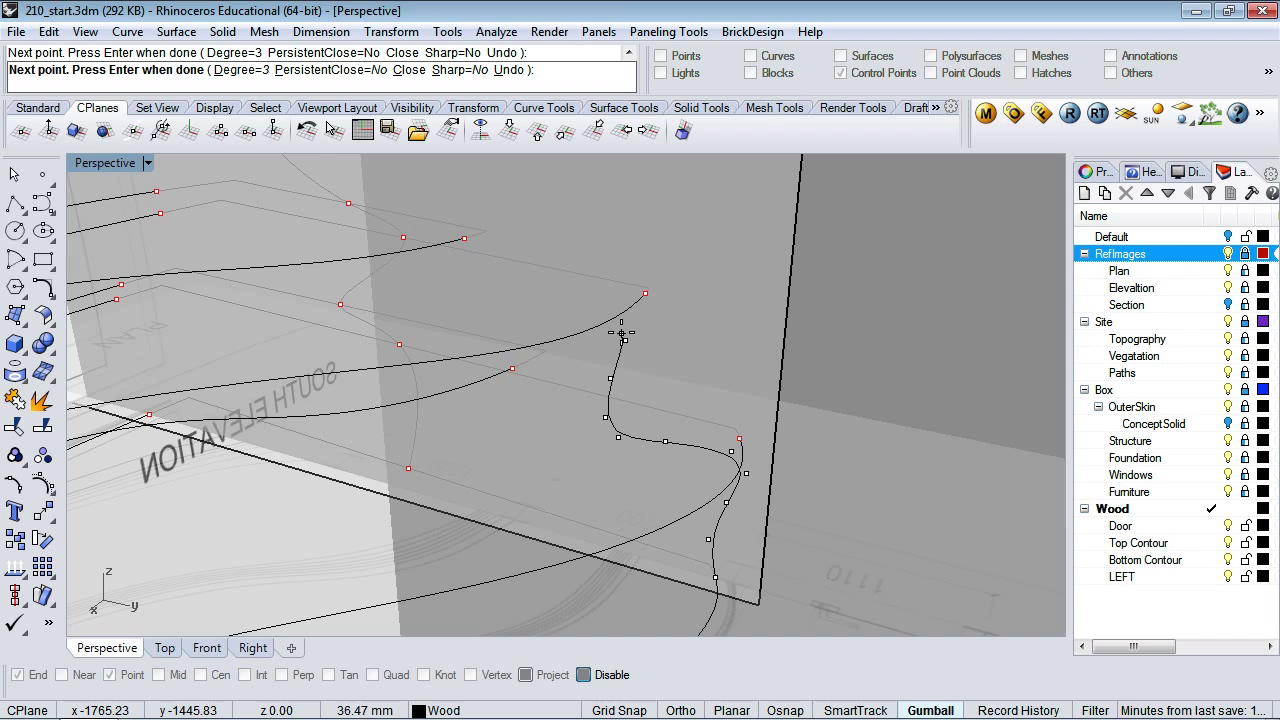
{"action": "left_click", "coordinate": [616, 325]}
{"action": "left_click", "coordinate": [554, 312]}
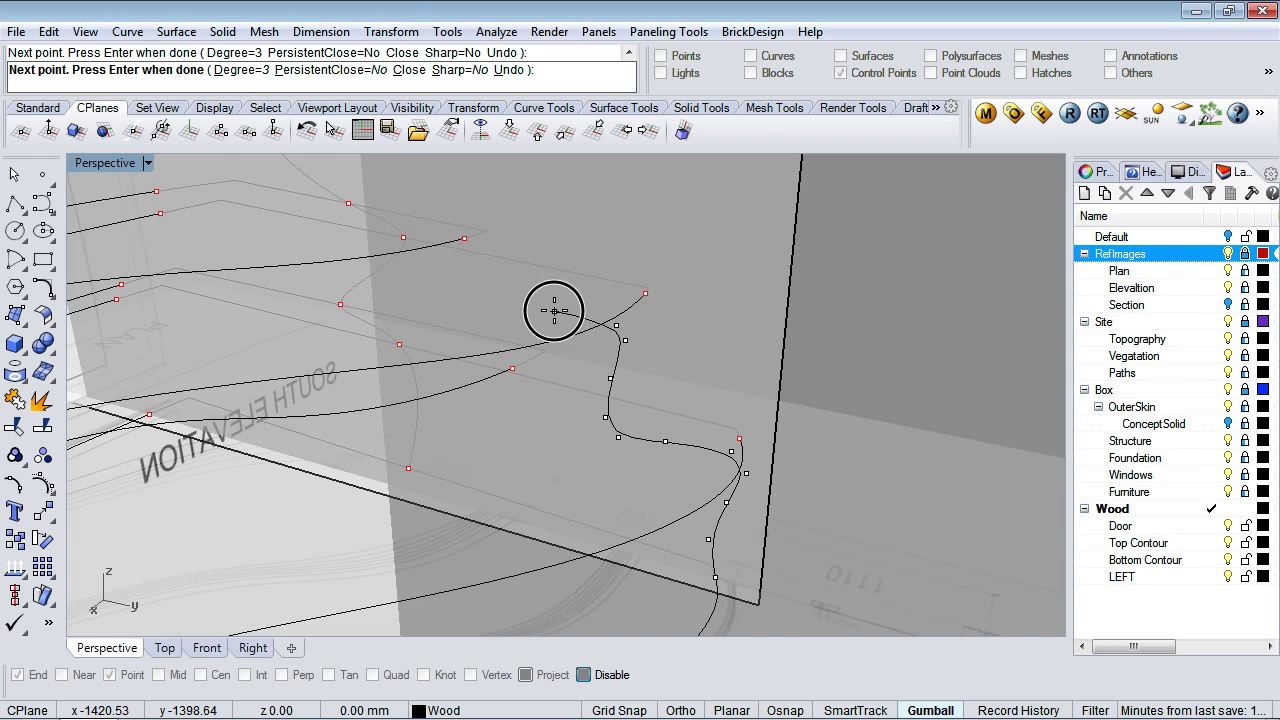
{"action": "left_click", "coordinate": [492, 318]}
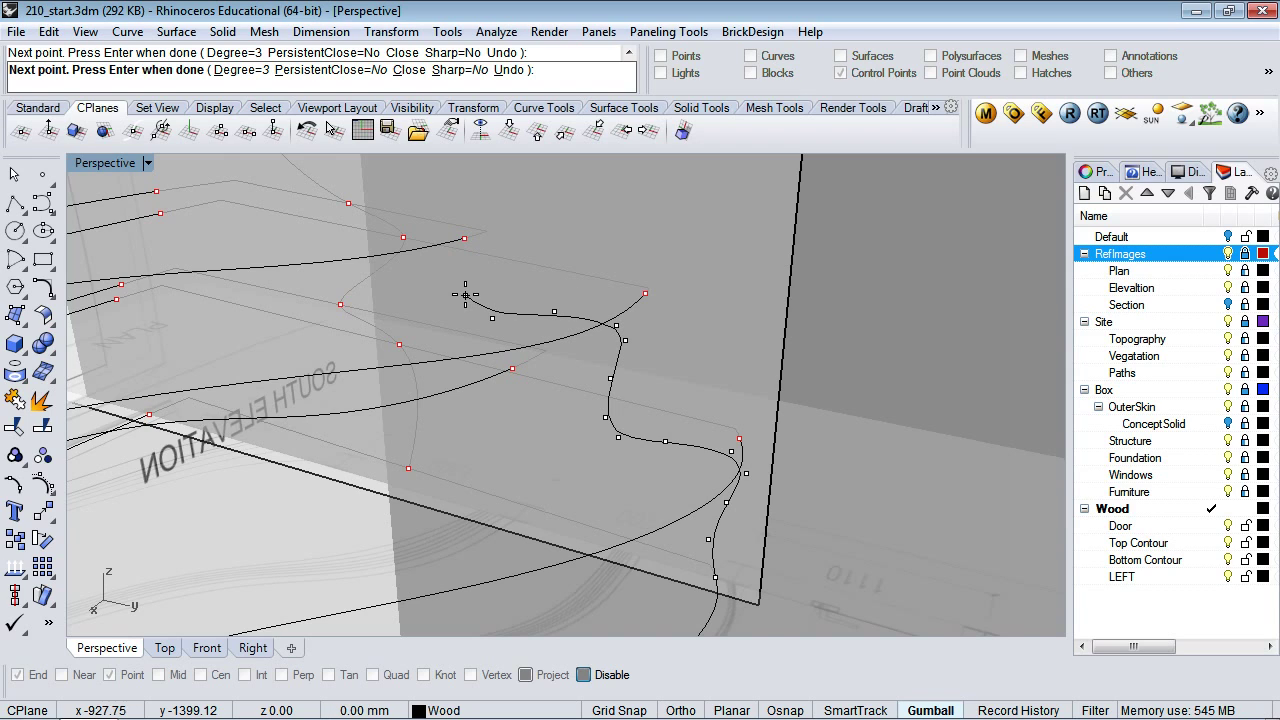
{"action": "left_click", "coordinate": [465, 295]}
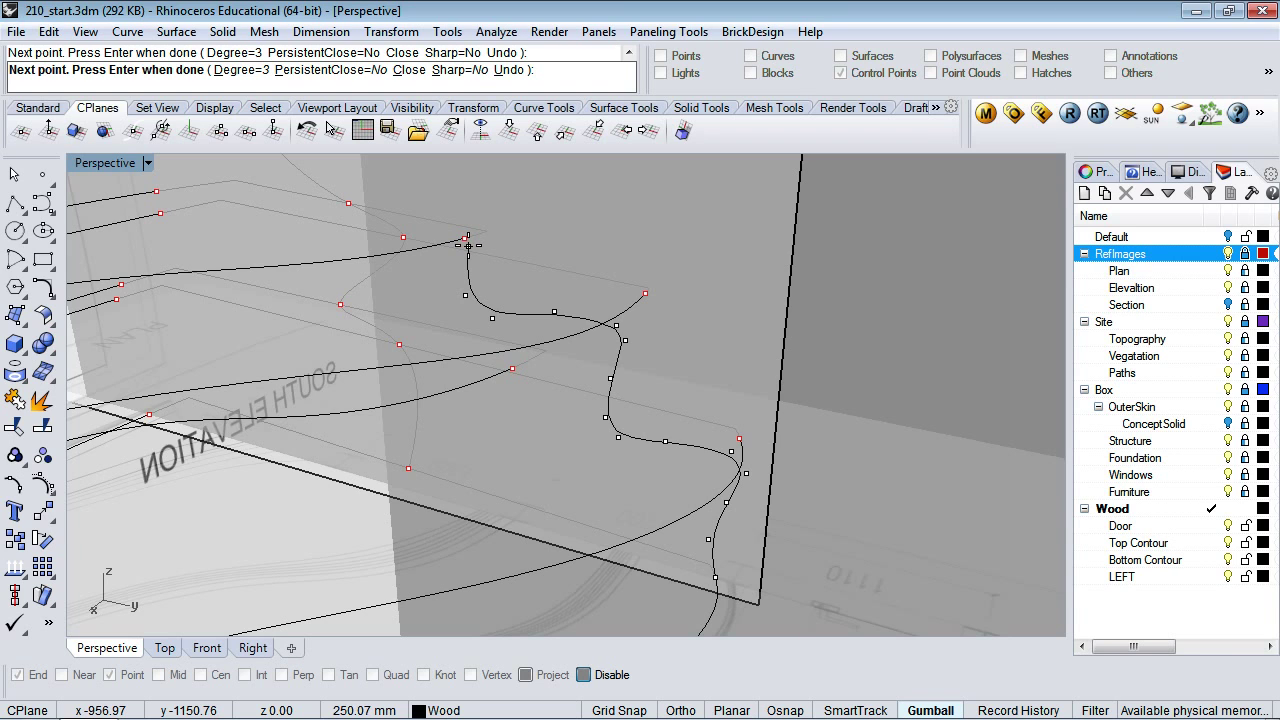
Step: Place control points that carry the profile inward past the intersection point and up along the large concave bend
{"action": "right_click_drag", "start_coordinate": [471, 206], "coordinate": [629, 374], "text": "shift"}
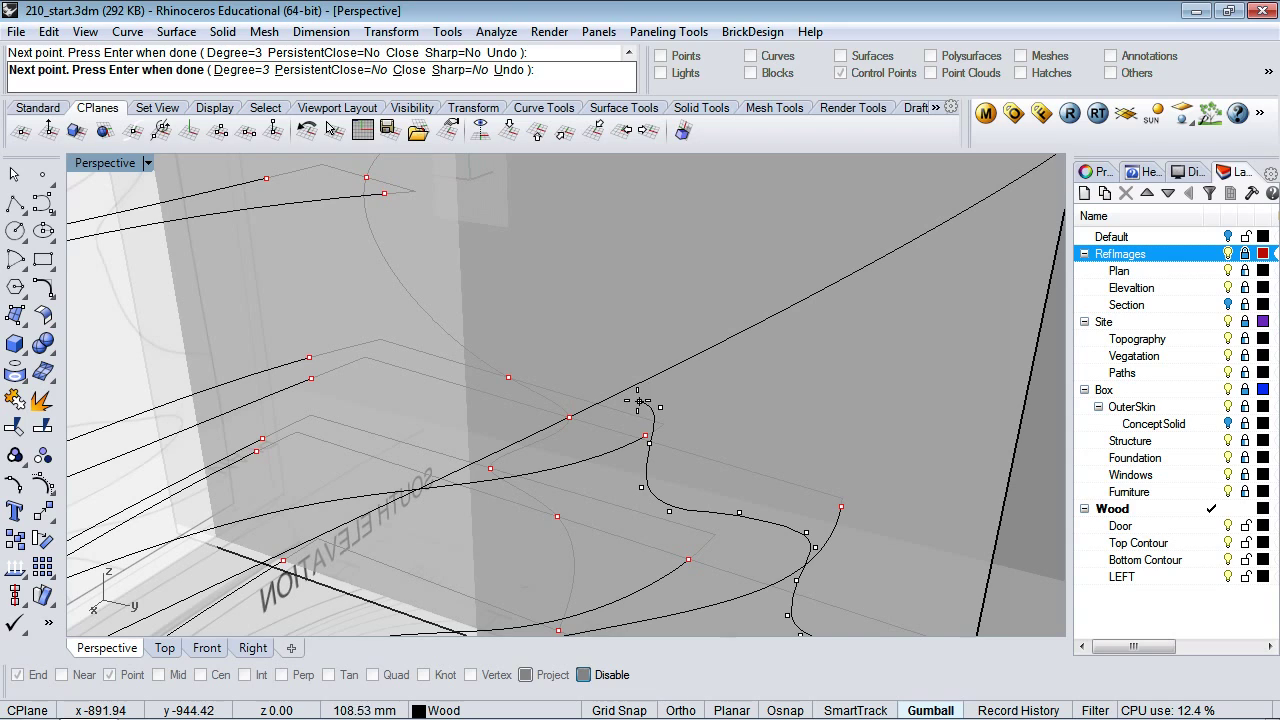
{"action": "left_click", "coordinate": [622, 404]}
{"action": "left_click", "coordinate": [533, 396]}
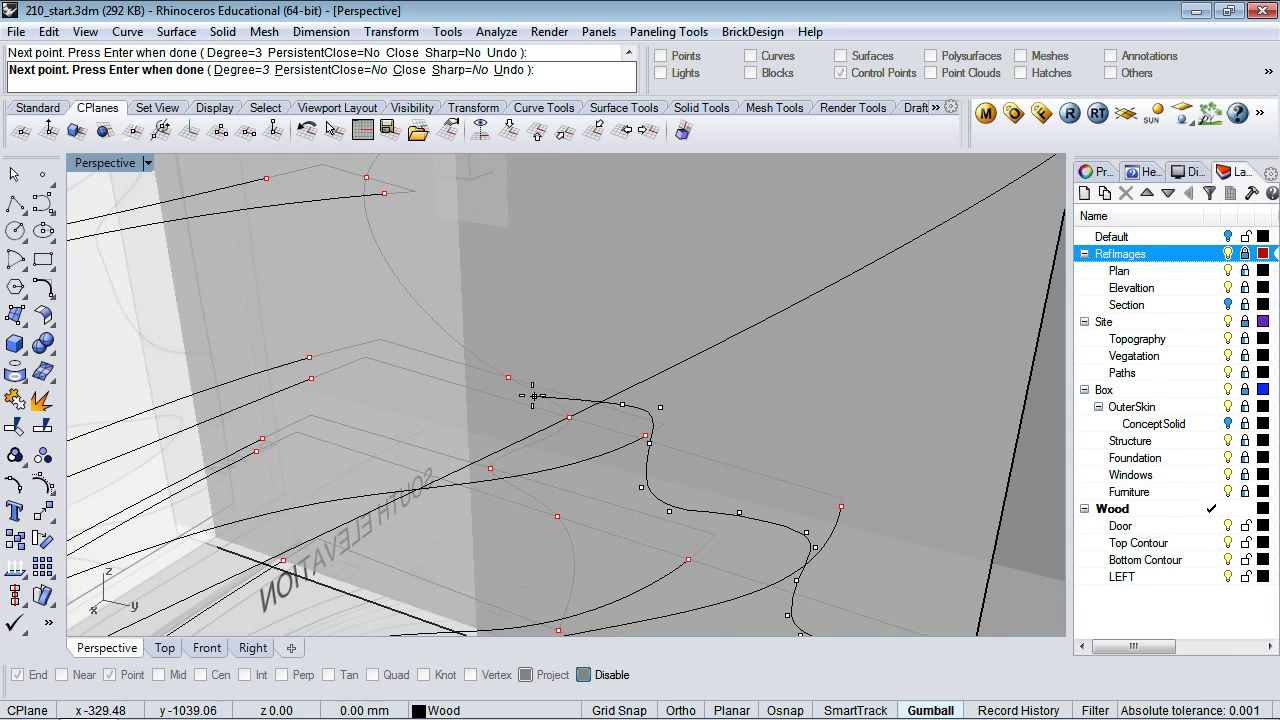
{"action": "left_click", "coordinate": [371, 253]}
Step: Place control points that round the profile past the upper wood curve's end and bring it back outward across the plane
{"action": "right_click_drag", "start_coordinate": [406, 216], "coordinate": [457, 366], "text": "shift"}
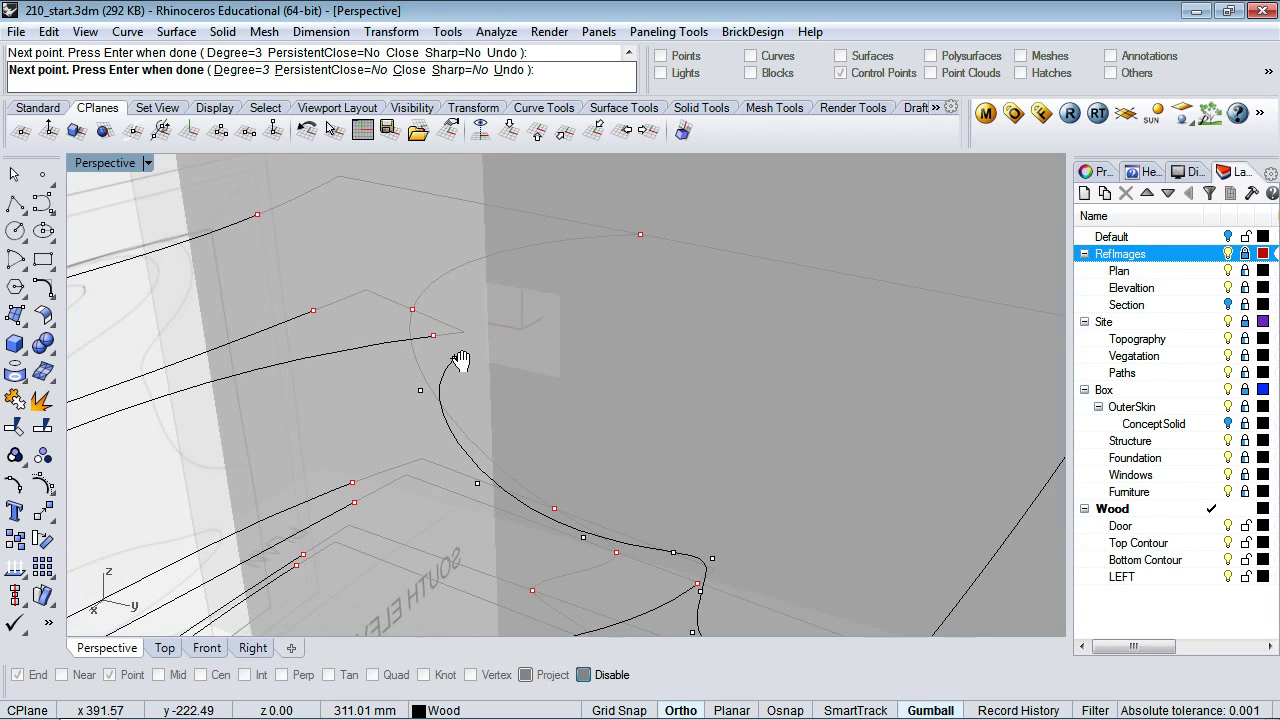
{"action": "left_click", "coordinate": [440, 326]}
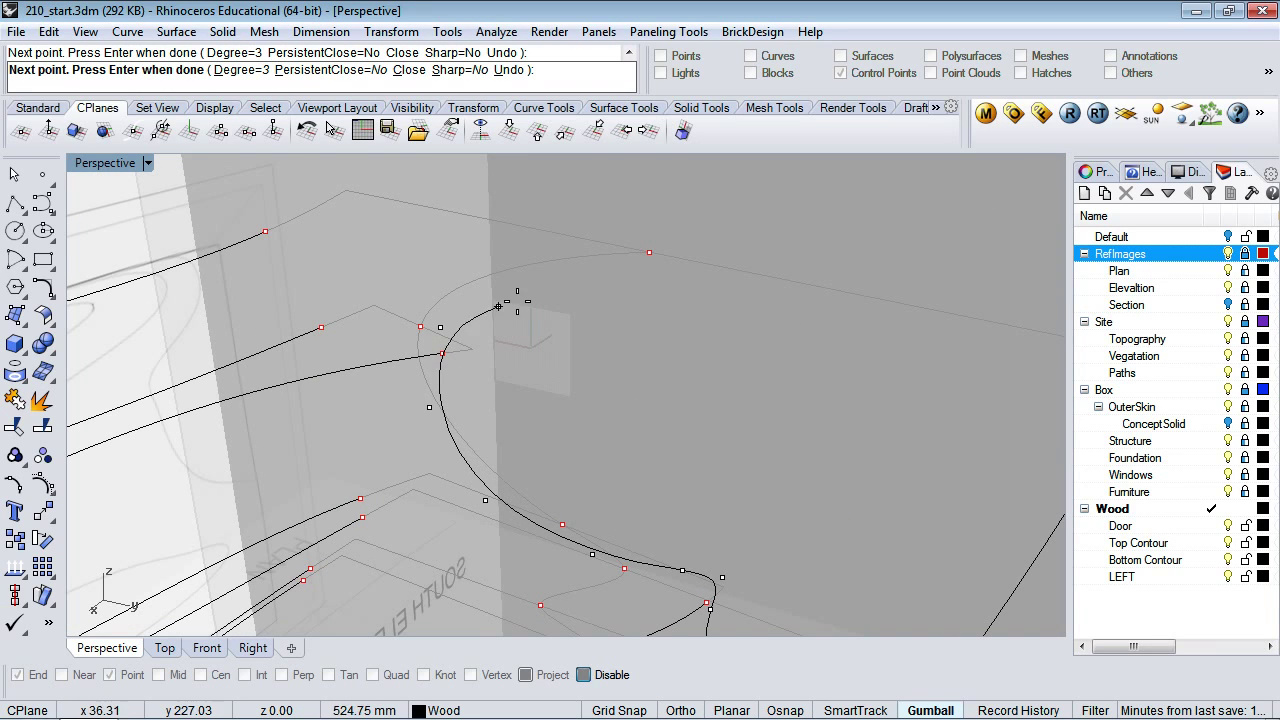
{"action": "left_click", "coordinate": [497, 282]}
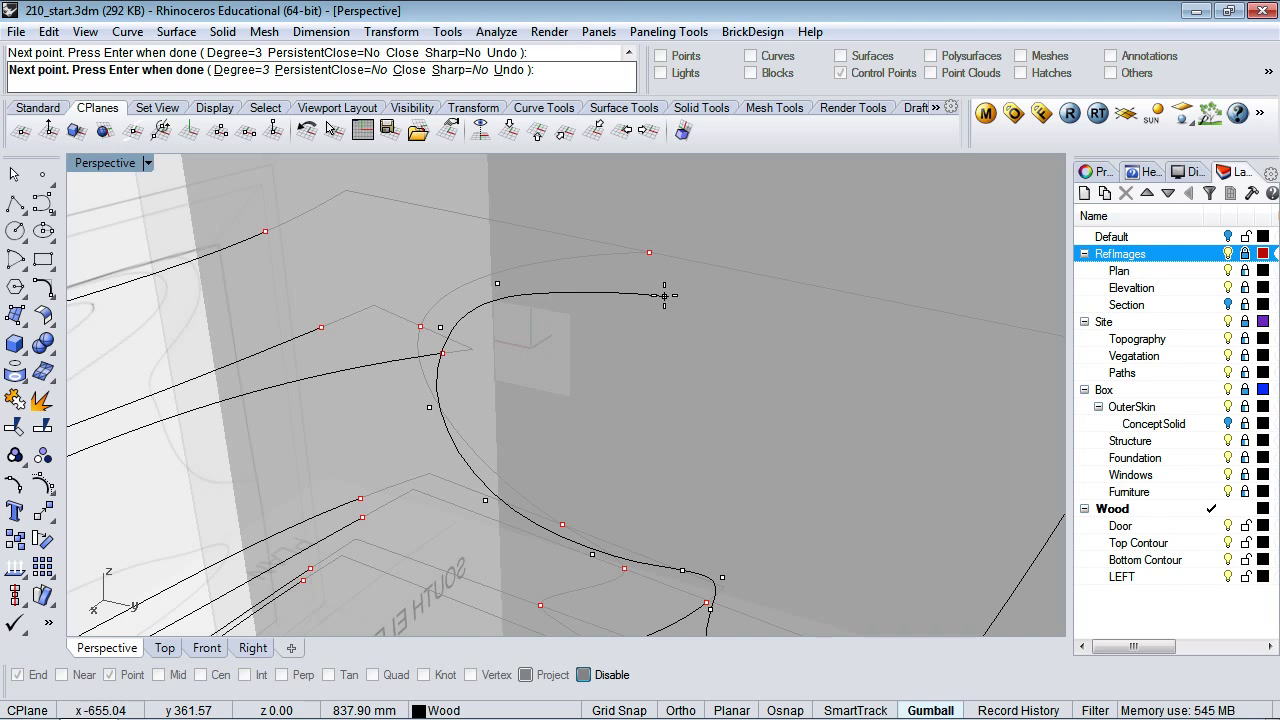
{"action": "left_click", "coordinate": [664, 296]}
{"action": "left_click", "coordinate": [825, 341]}
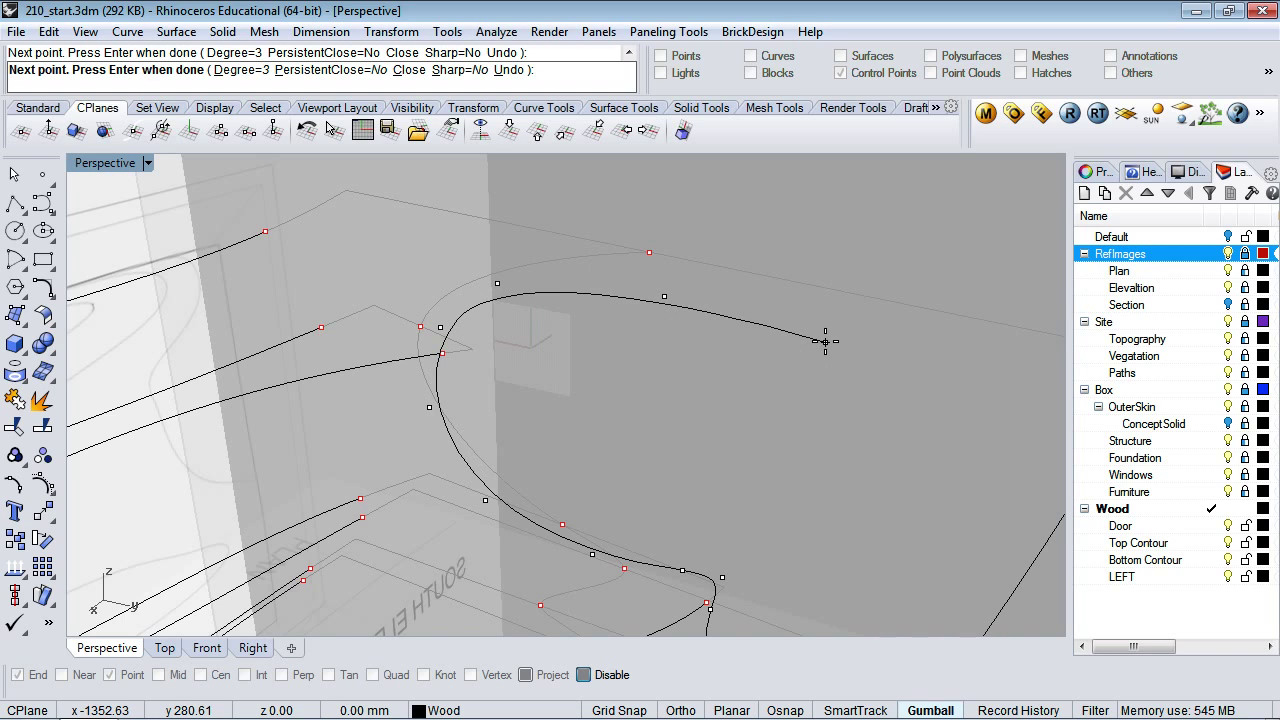
Step: Dip the profile toward the plane's outer edge and finish it on the outermost intersection point using a one-shot Point snap
{"action": "right_click_drag", "start_coordinate": [766, 343], "coordinate": [585, 354], "text": "shift"}
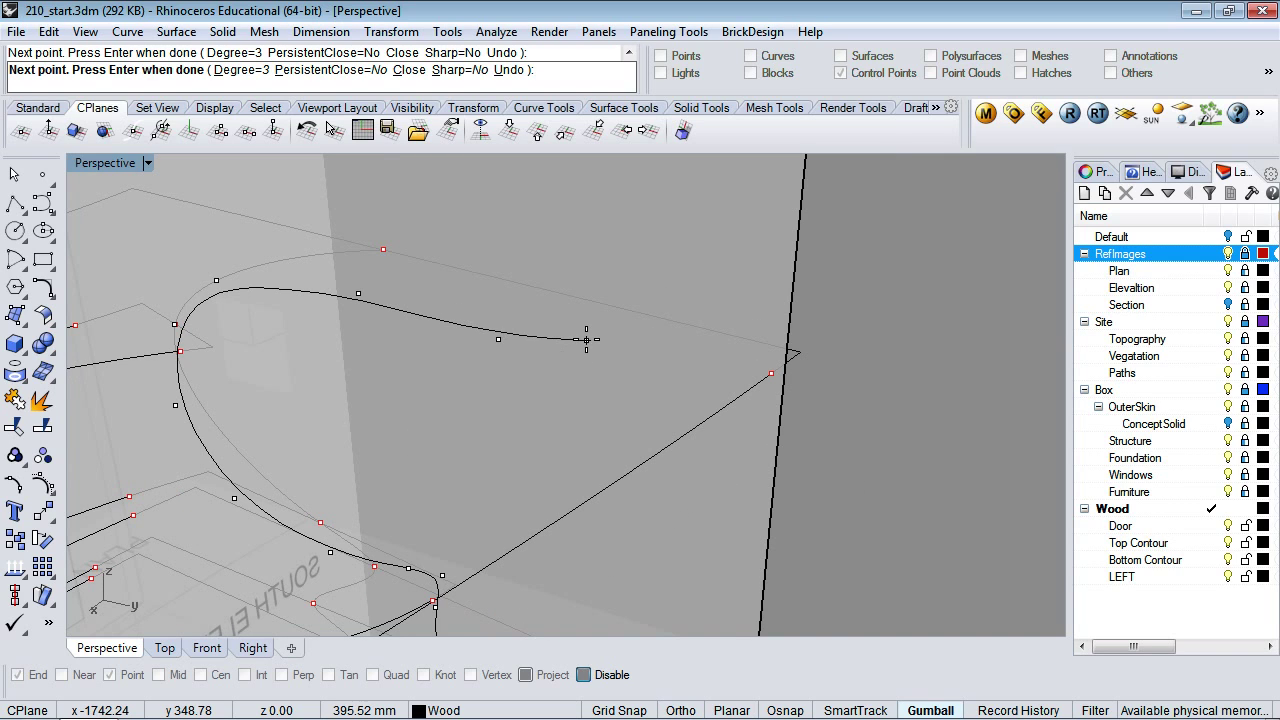
{"action": "left_click", "coordinate": [651, 399]}
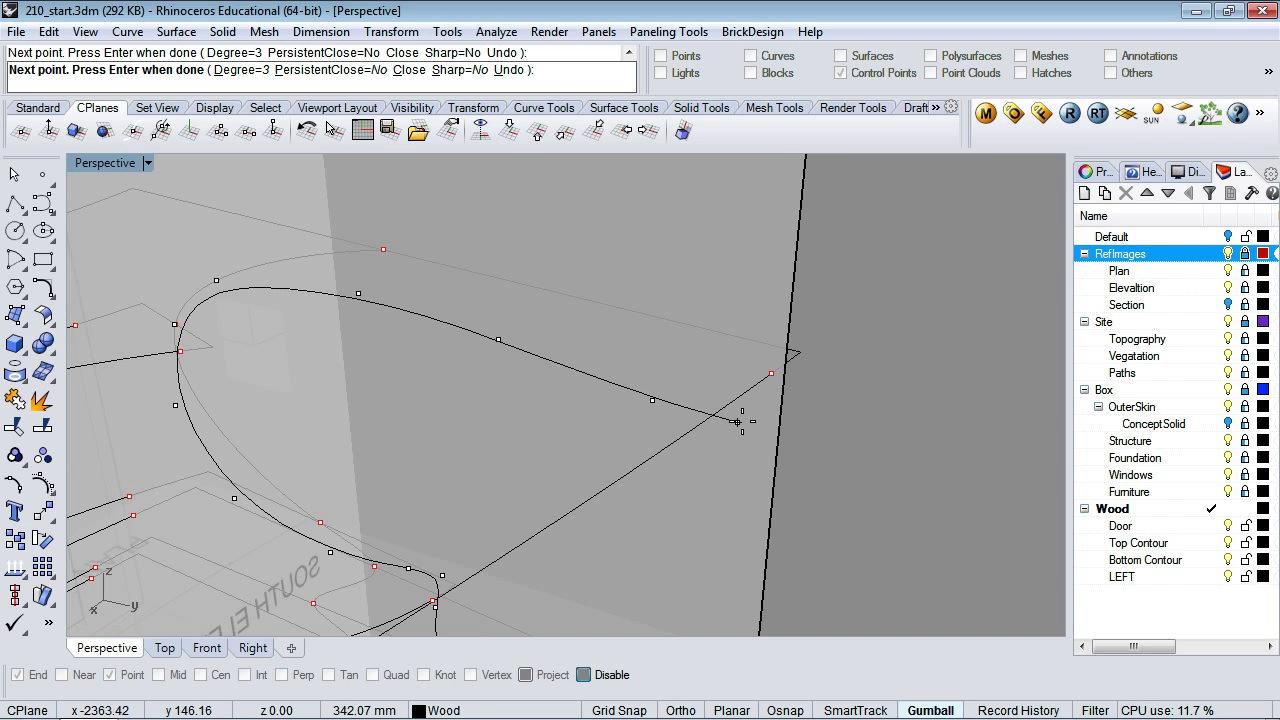
{"action": "left_click", "coordinate": [742, 416]}
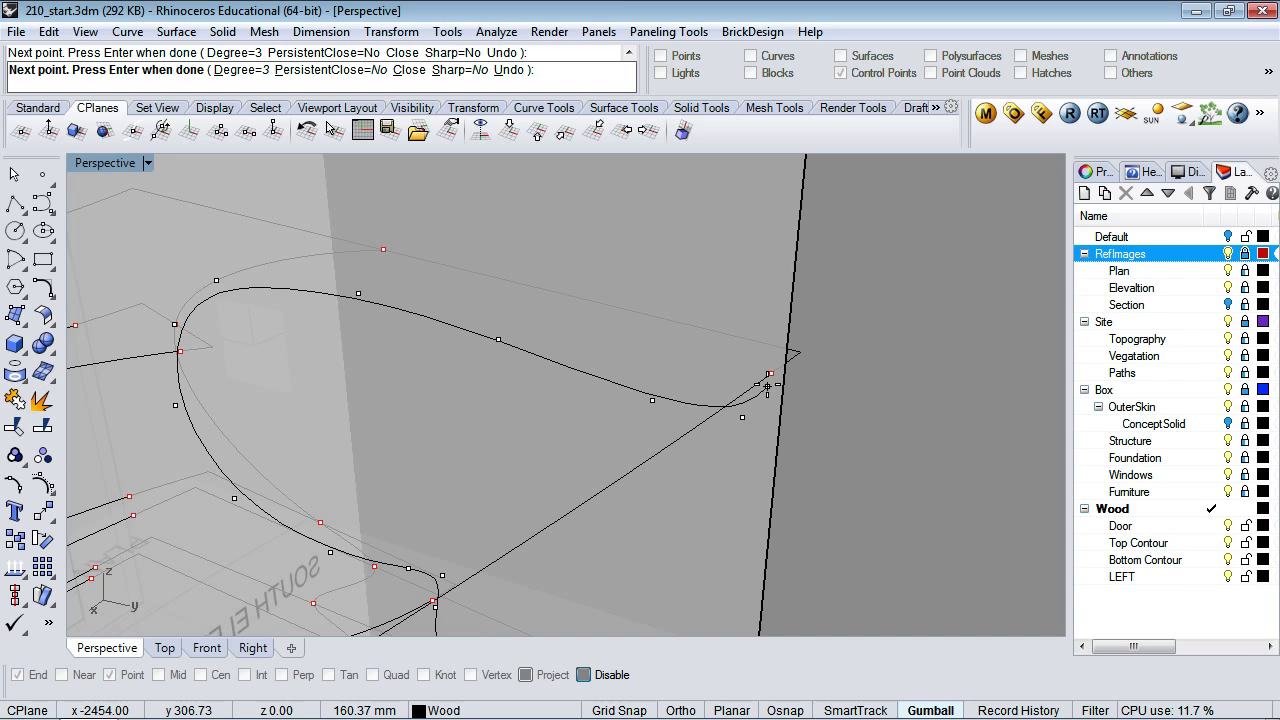
{"action": "type", "text": "po"}
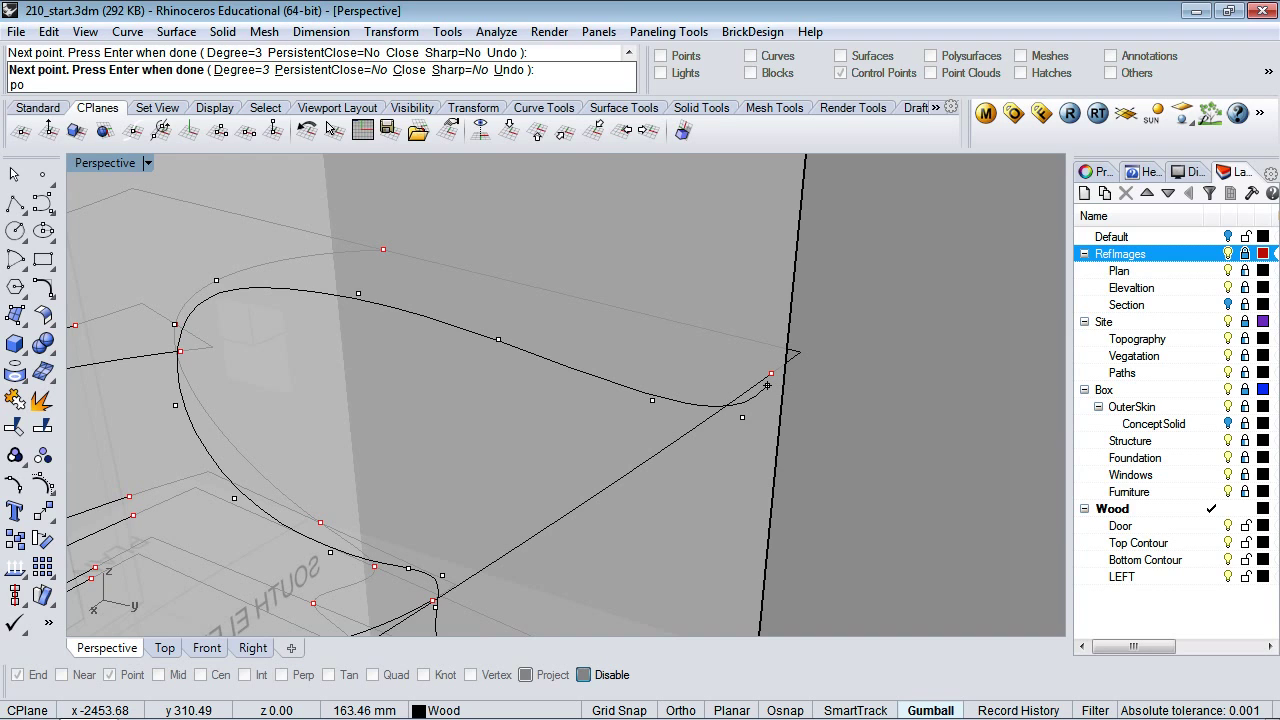
{"action": "type", "text": "int"}
{"action": "key", "text": "Return"}
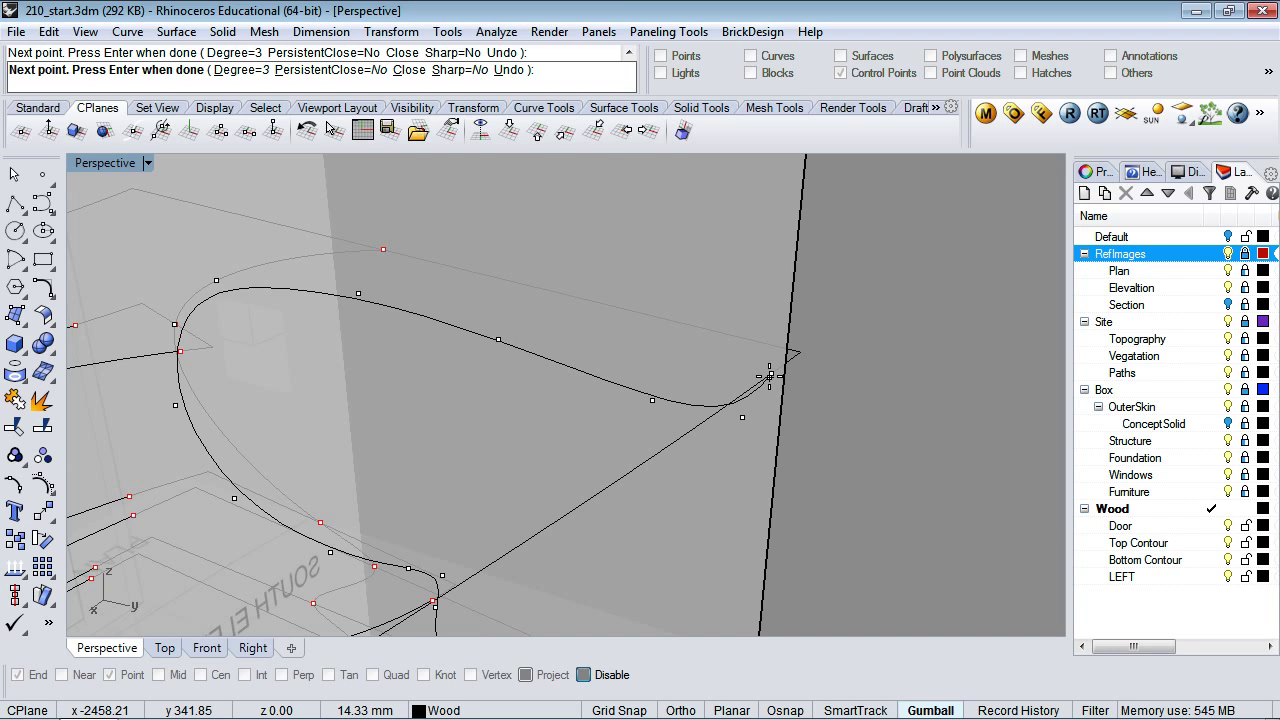
{"action": "type", "text": "poin"}
{"action": "type", "text": "t"}
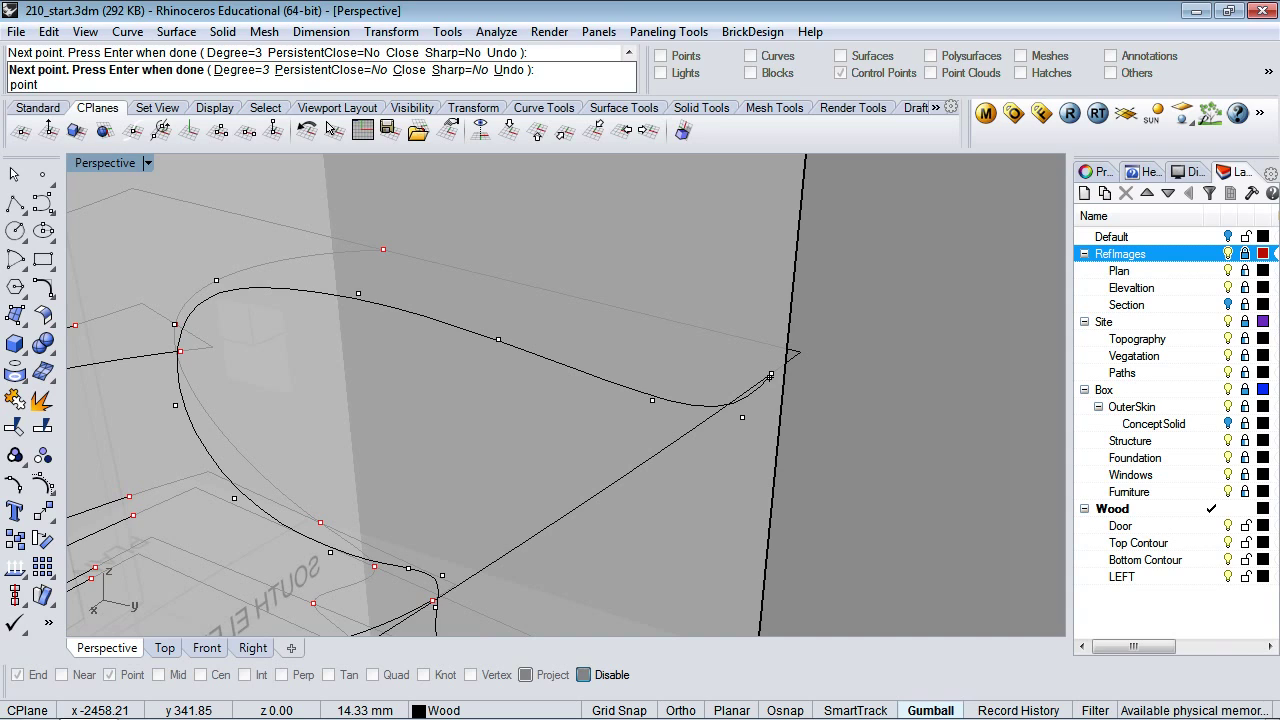
{"action": "key", "text": "Return"}
{"action": "key", "text": "Return"}
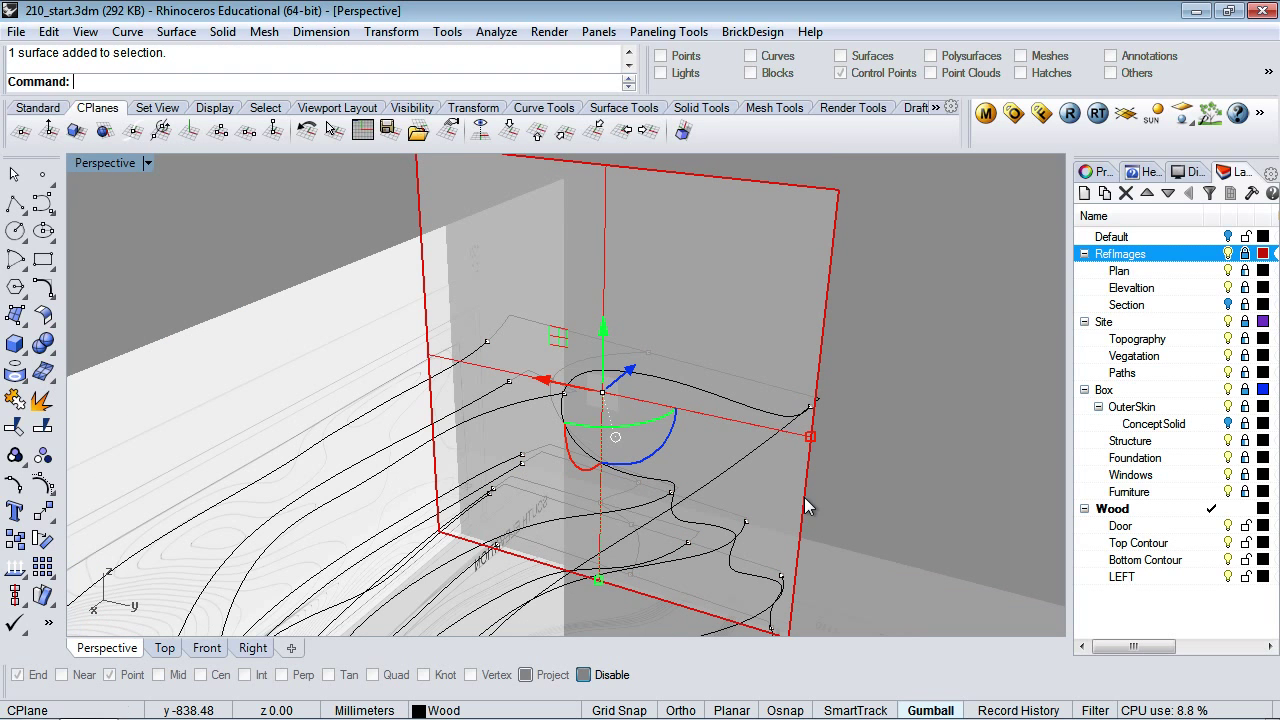
Step: Deselect the plane and examine the finished profile against the wood curves and the other section plane from several angles
{"action": "key", "text": "Escape"}
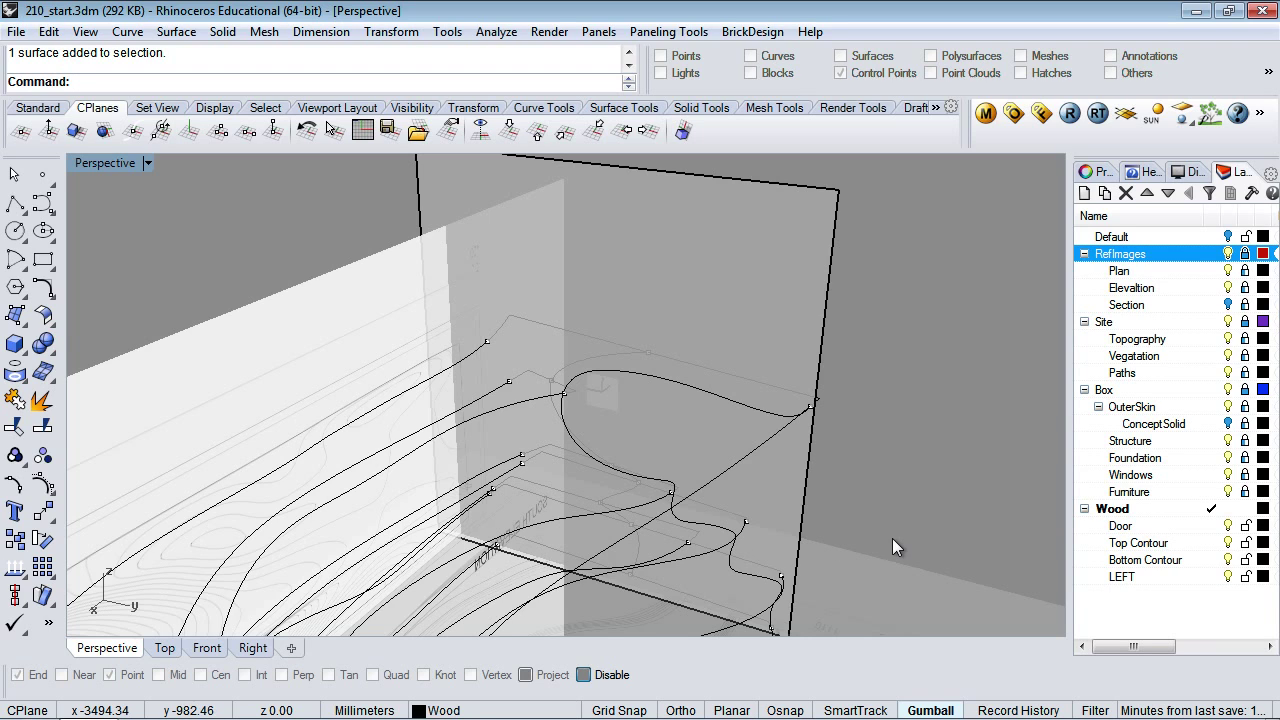
{"action": "right_click_drag", "start_coordinate": [853, 458], "coordinate": [869, 396]}
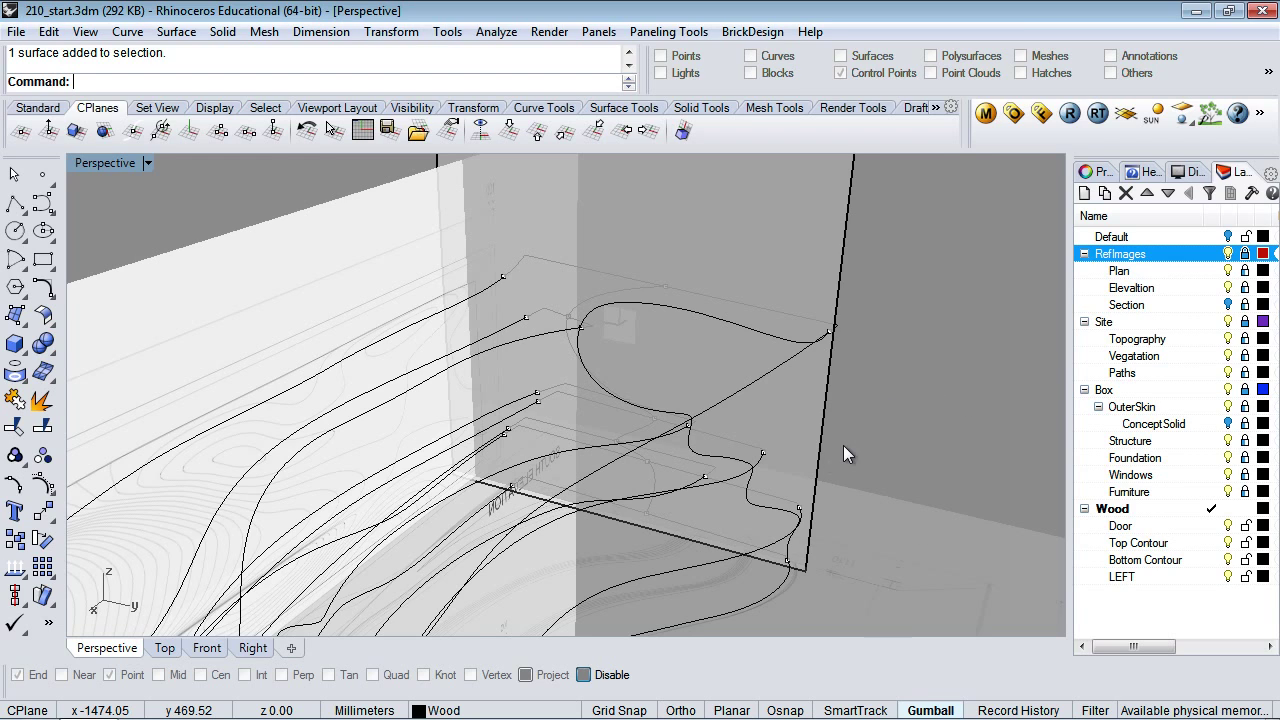
{"action": "right_click_drag", "start_coordinate": [843, 445], "coordinate": [916, 405]}
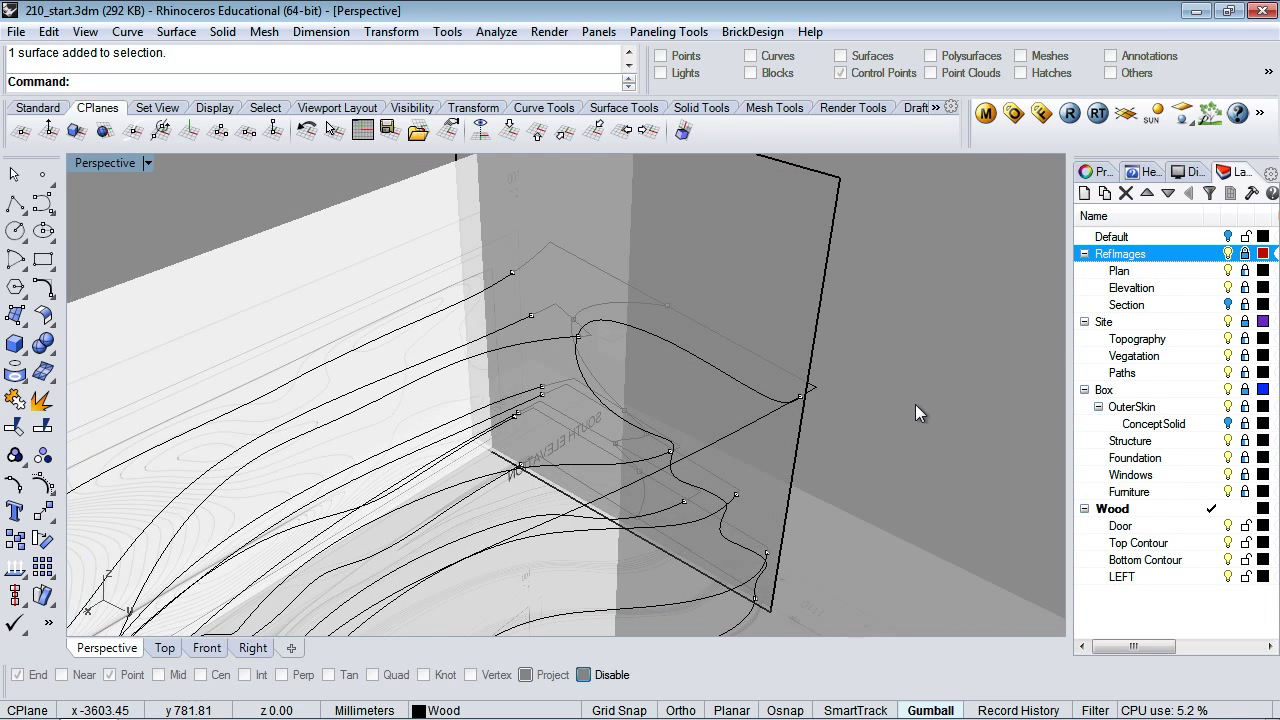
{"action": "key", "text": "ctrl+shift+e"}
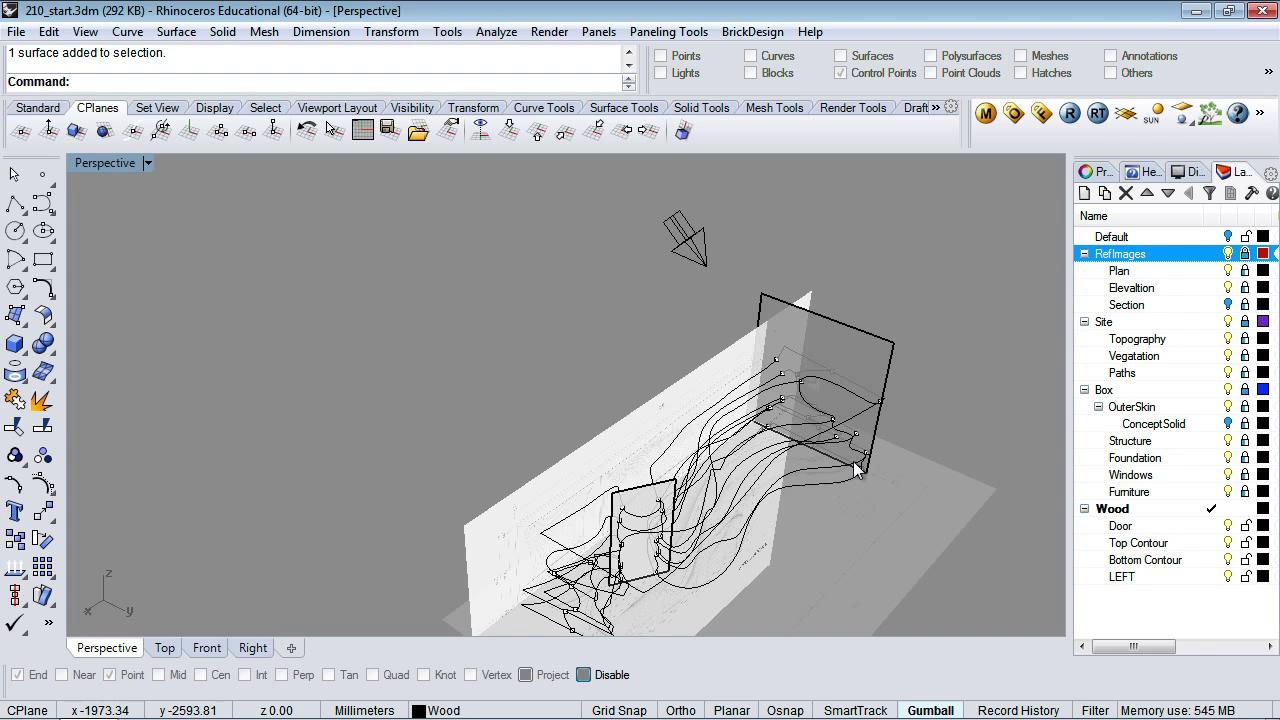
{"action": "scroll", "coordinate": [858, 400], "scroll_direction": "up", "scroll_amount": 5}
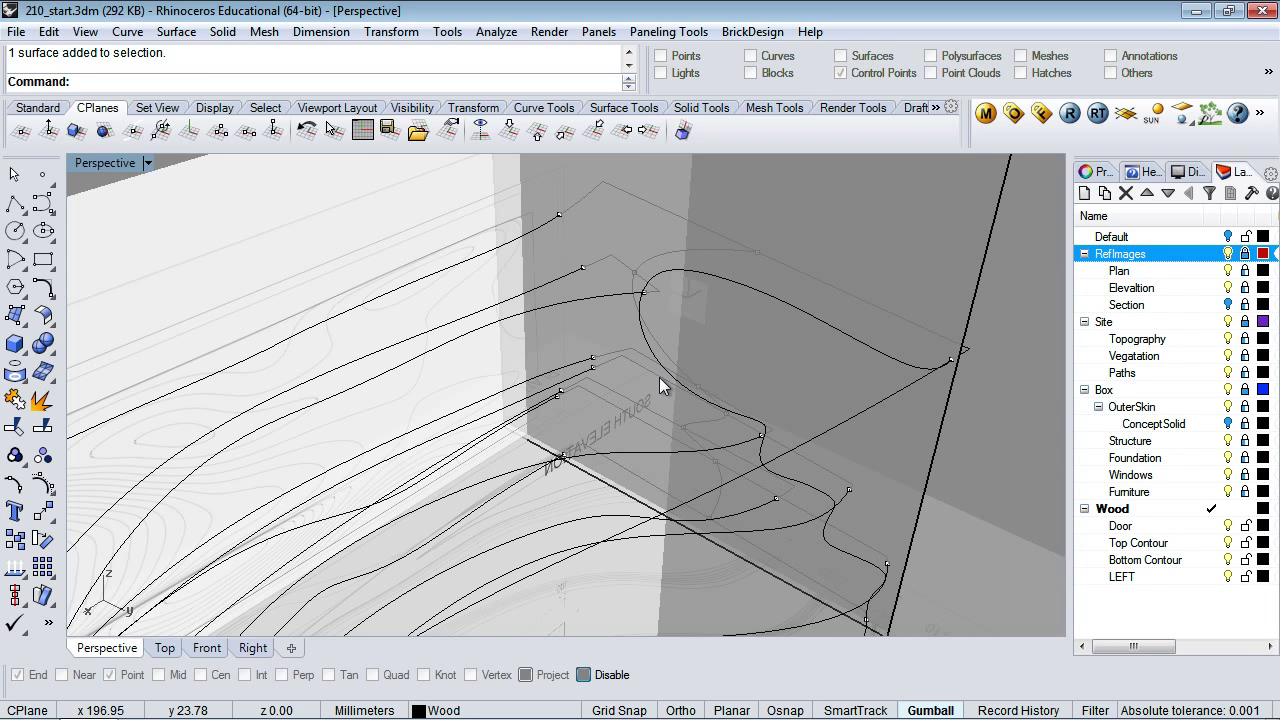
{"action": "scroll", "coordinate": [802, 392], "scroll_direction": "down", "scroll_amount": 4}
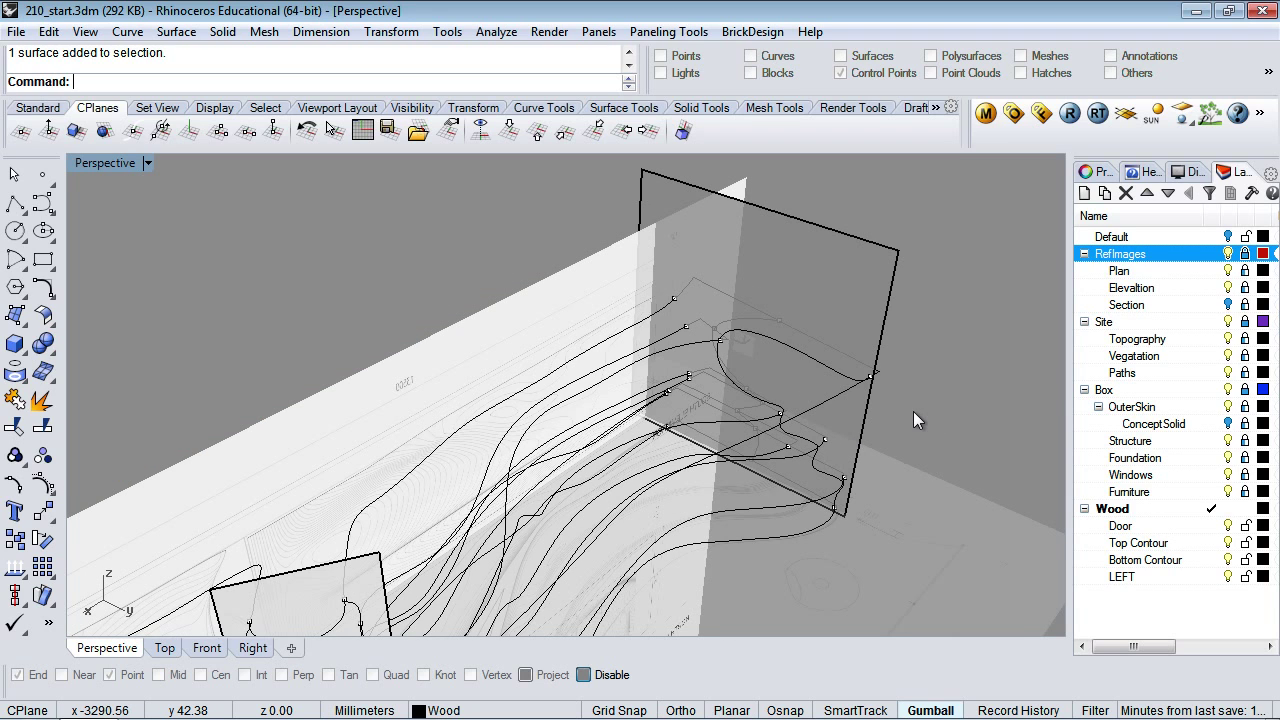
{"action": "right_click_drag", "start_coordinate": [913, 411], "coordinate": [866, 418]}
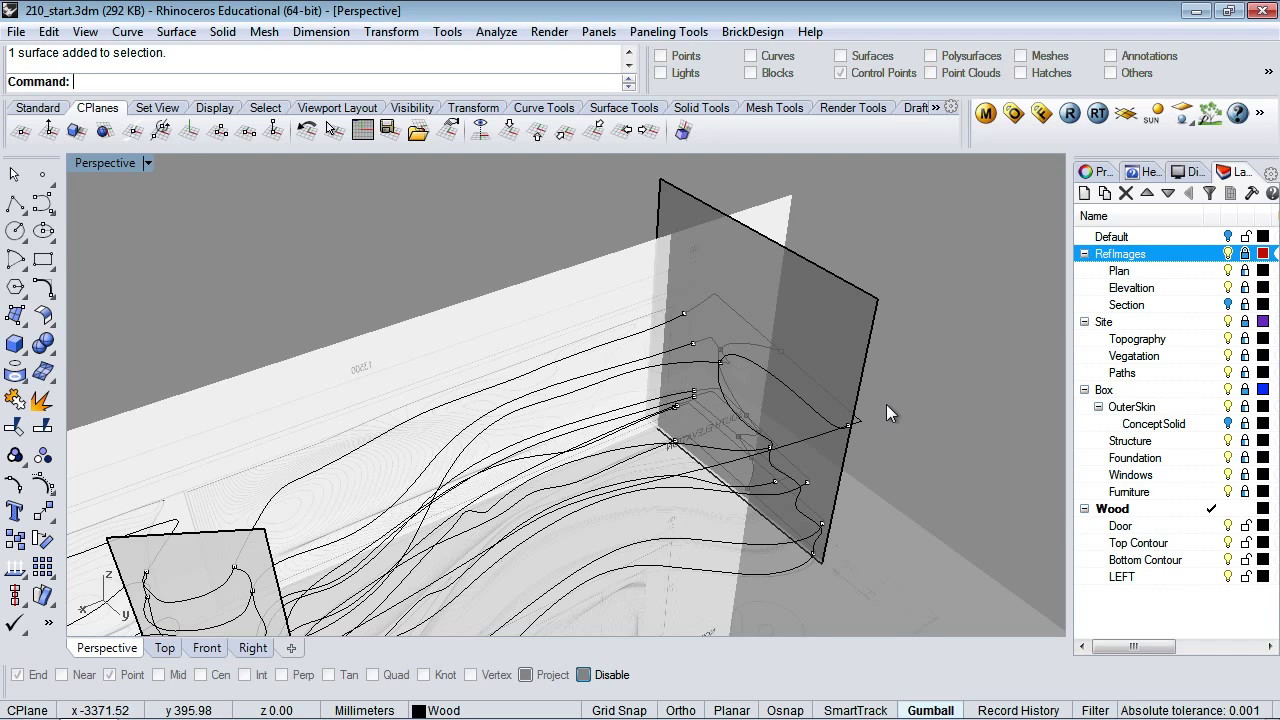
{"action": "right_click_drag", "start_coordinate": [886, 404], "coordinate": [894, 380]}
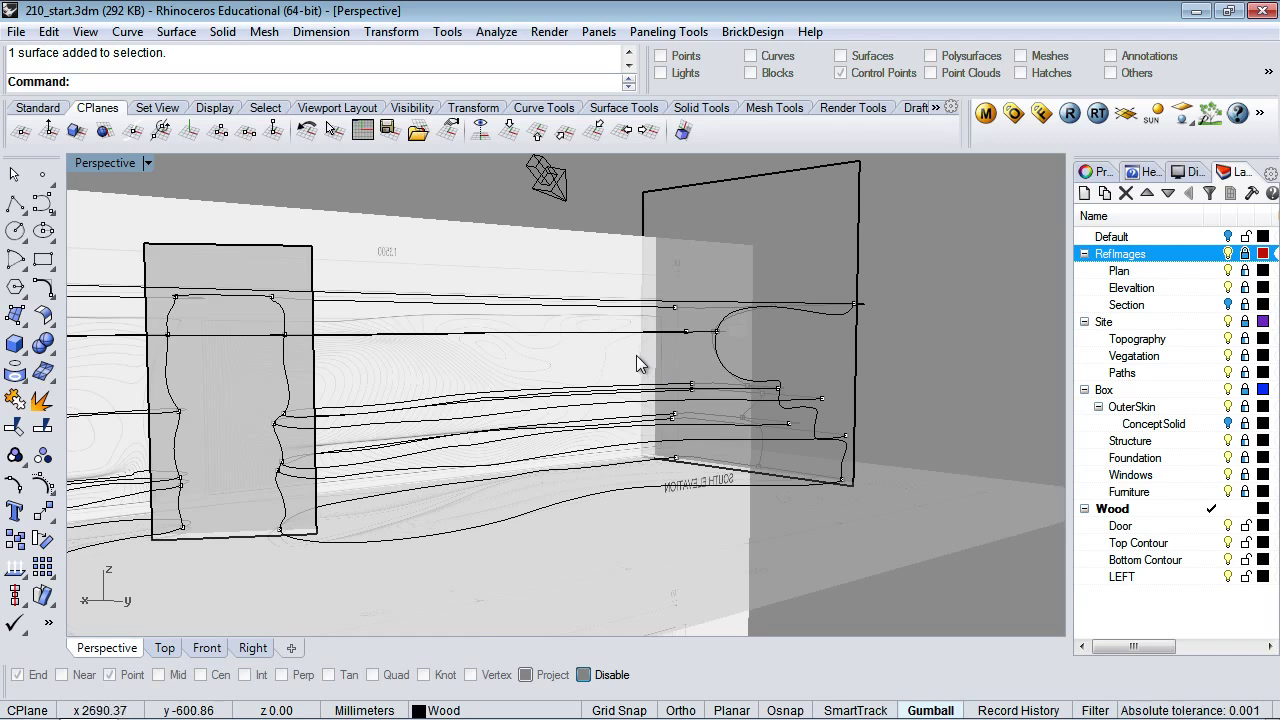
{"action": "right_click_drag", "start_coordinate": [636, 355], "coordinate": [800, 340]}
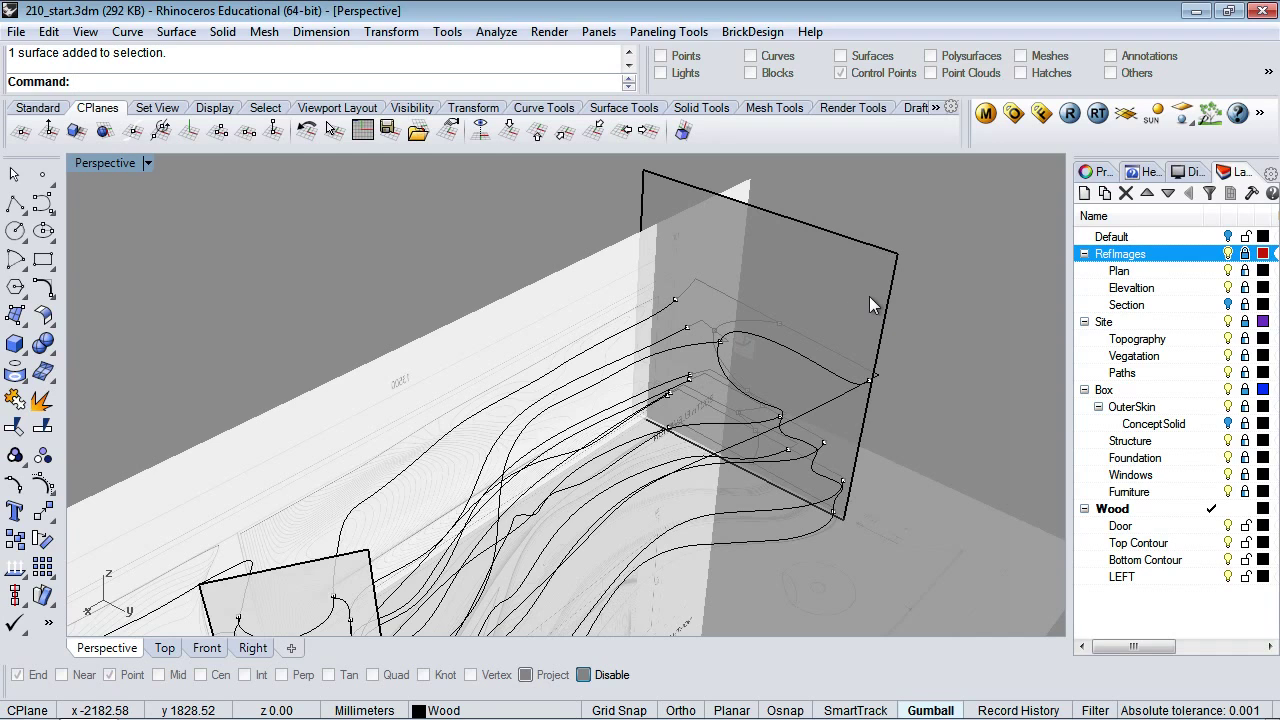
{"action": "scroll", "coordinate": [832, 362], "scroll_direction": "down", "scroll_amount": 5}
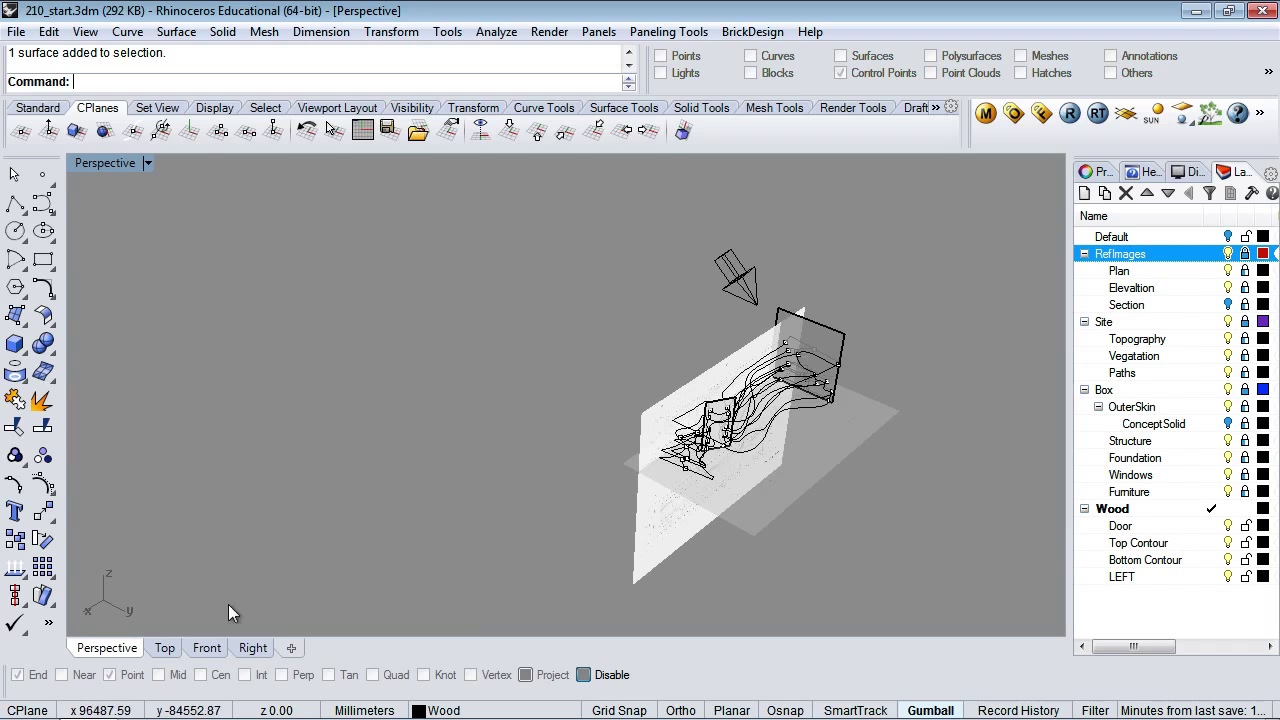
Step: Show the whole wood curve layout in the Top view and unlock the RefImages layer
{"action": "left_click", "coordinate": [165, 648]}
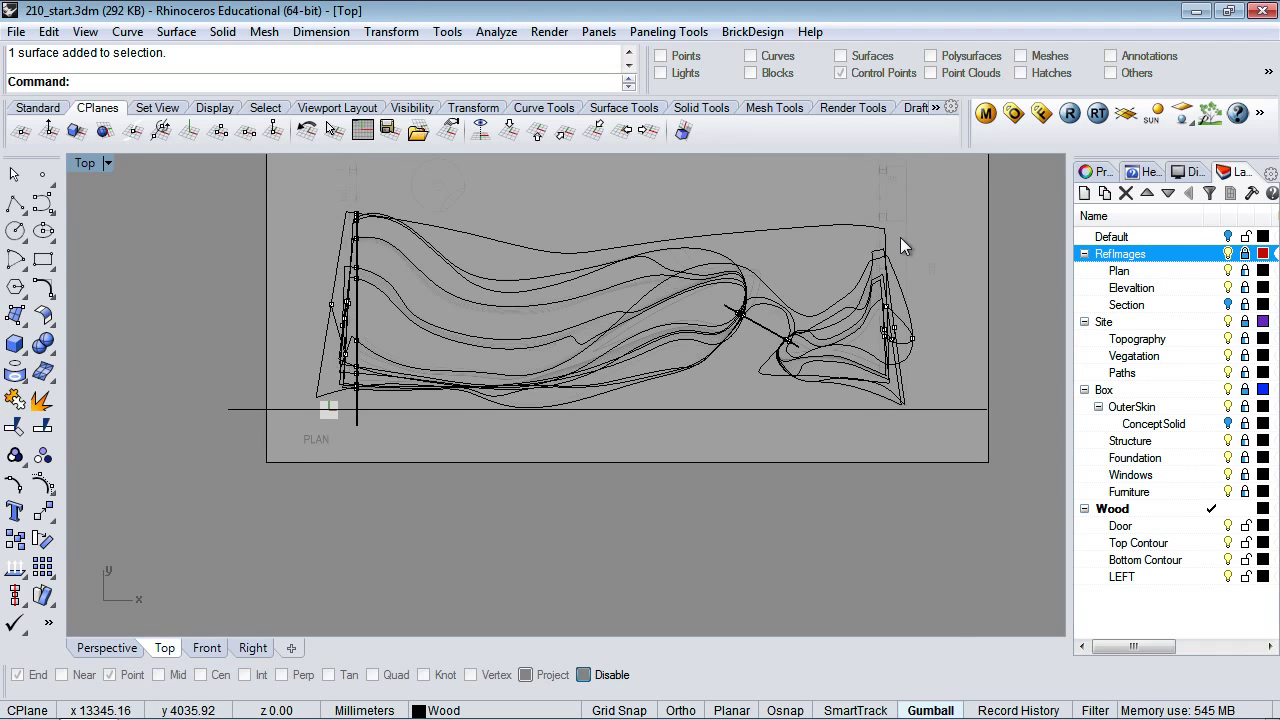
{"action": "right_click_drag", "start_coordinate": [900, 237], "coordinate": [925, 287]}
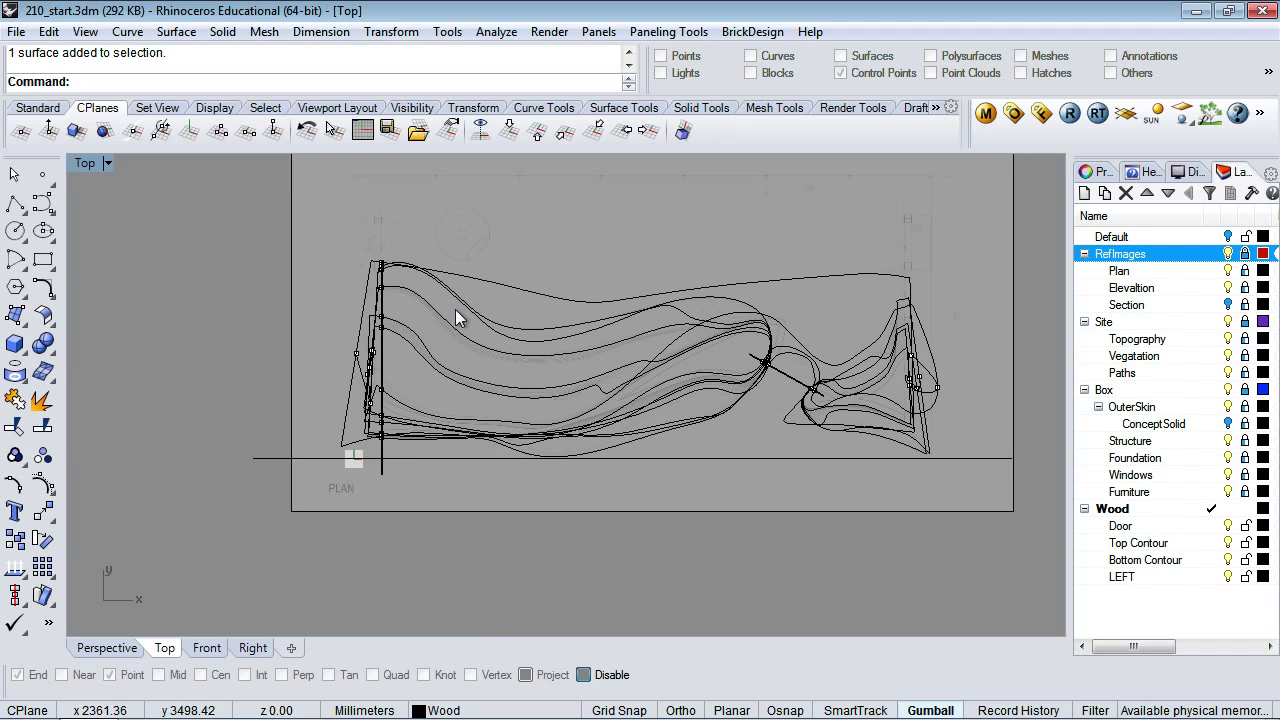
{"action": "scroll", "coordinate": [544, 321], "scroll_direction": "up", "scroll_amount": 4}
{"action": "scroll", "coordinate": [544, 321], "scroll_direction": "down", "scroll_amount": 3}
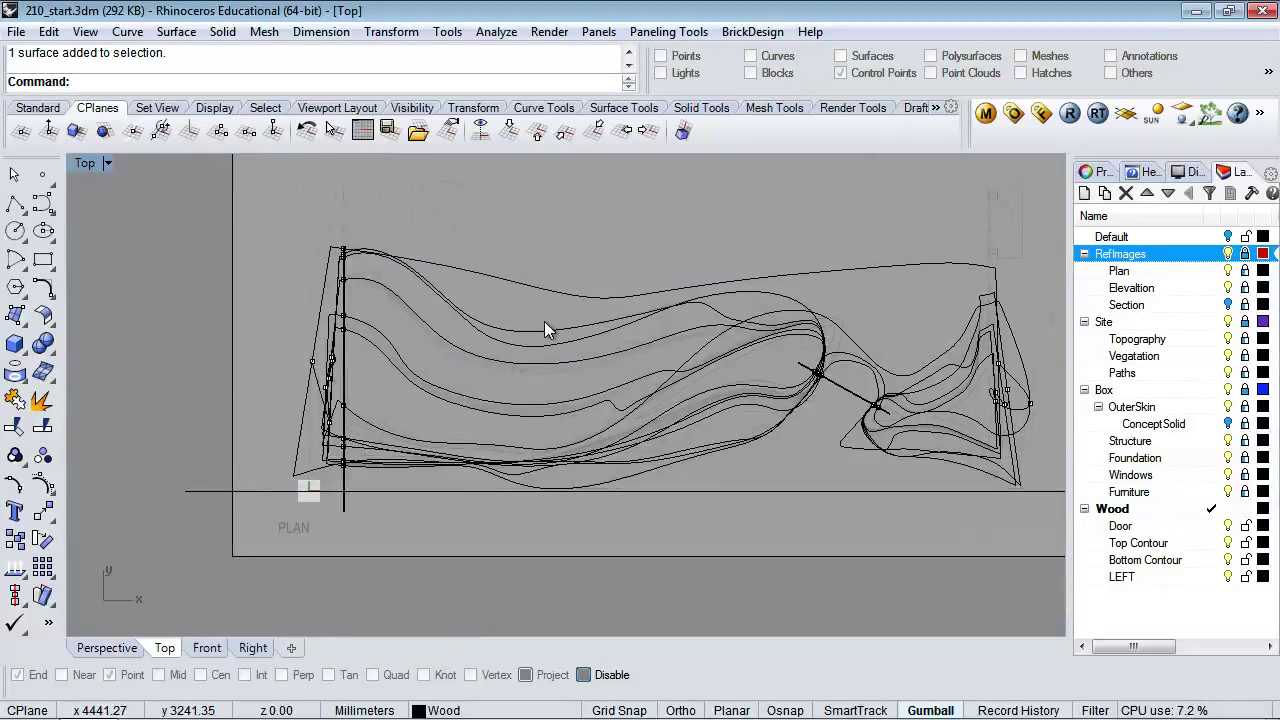
{"action": "scroll", "coordinate": [544, 322], "scroll_direction": "down", "scroll_amount": 1}
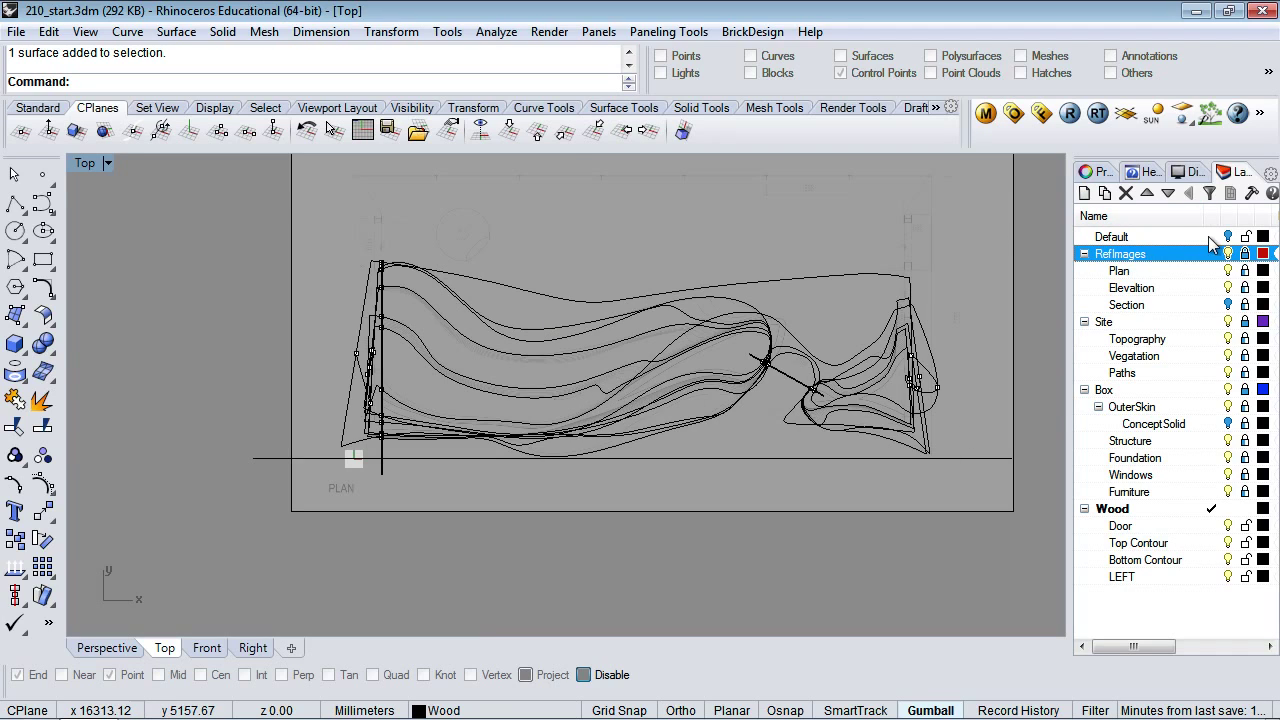
{"action": "left_click", "coordinate": [1246, 254]}
Step: Lower the plan reference image's Picture Frame material transparency to 42%
{"action": "left_click", "coordinate": [1002, 250]}
{"action": "left_click", "coordinate": [1100, 174]}
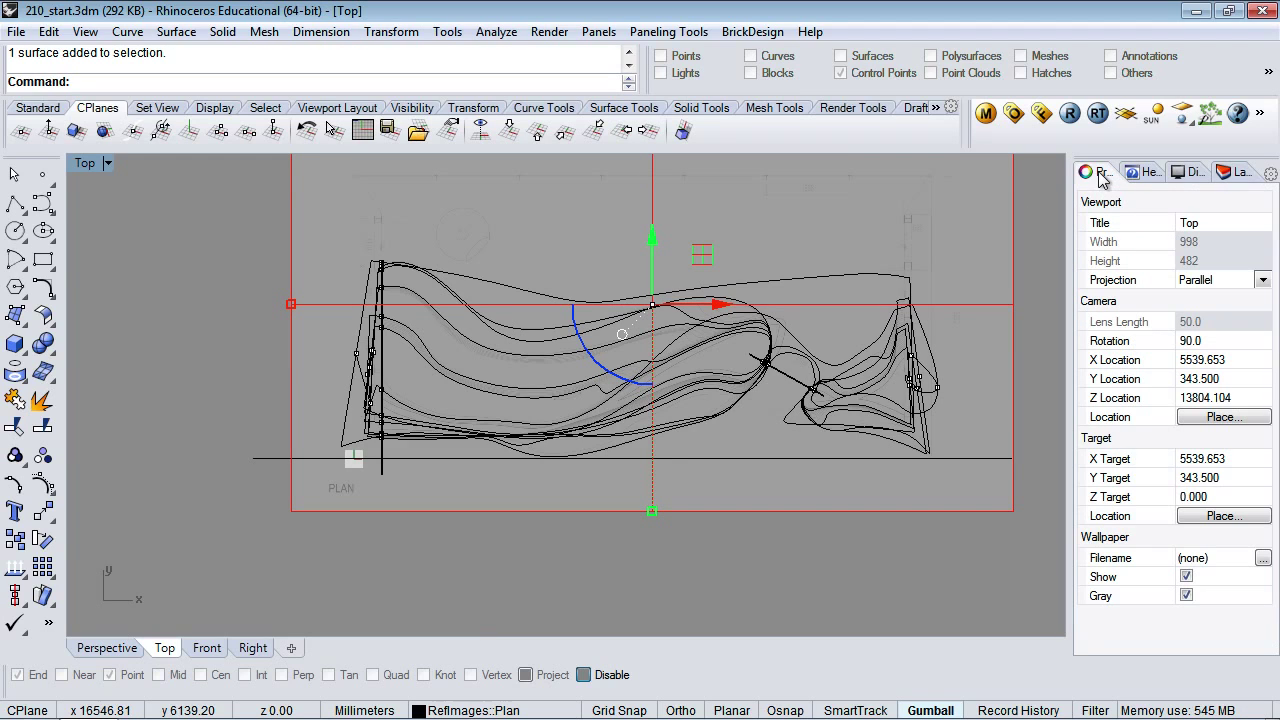
{"action": "left_click", "coordinate": [1121, 201]}
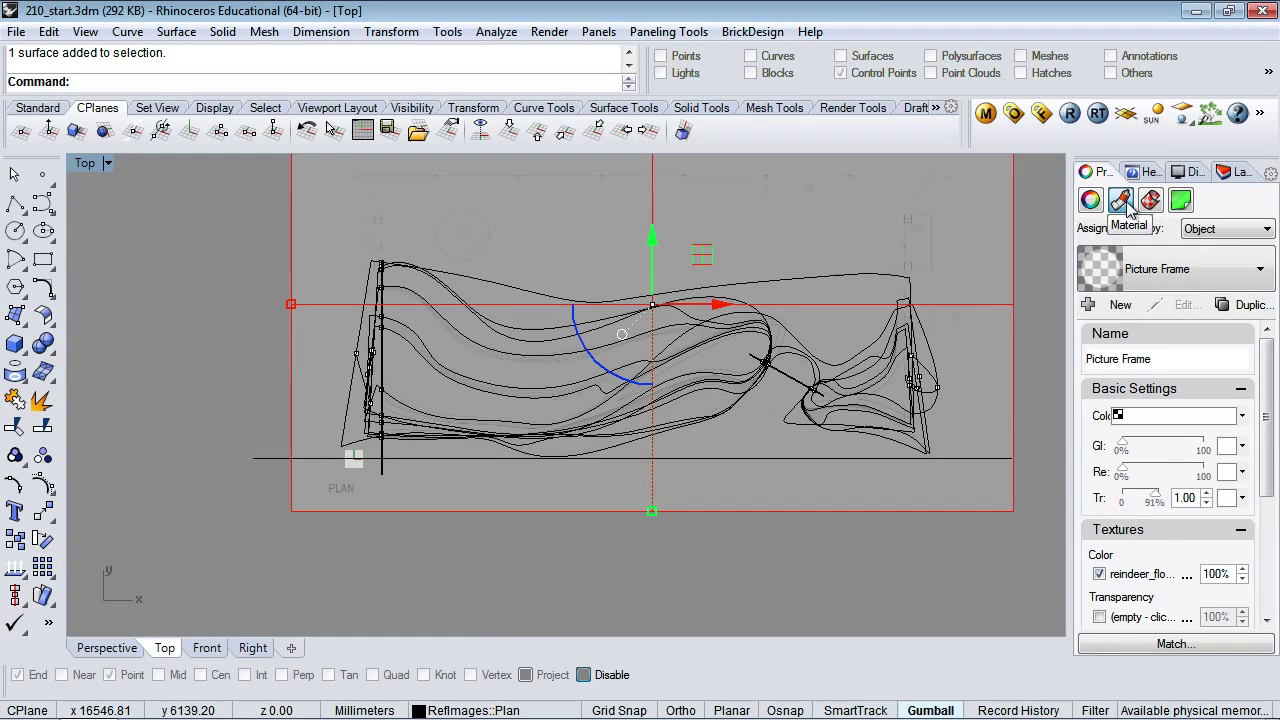
{"action": "left_click_drag", "start_coordinate": [1158, 498], "coordinate": [1140, 501]}
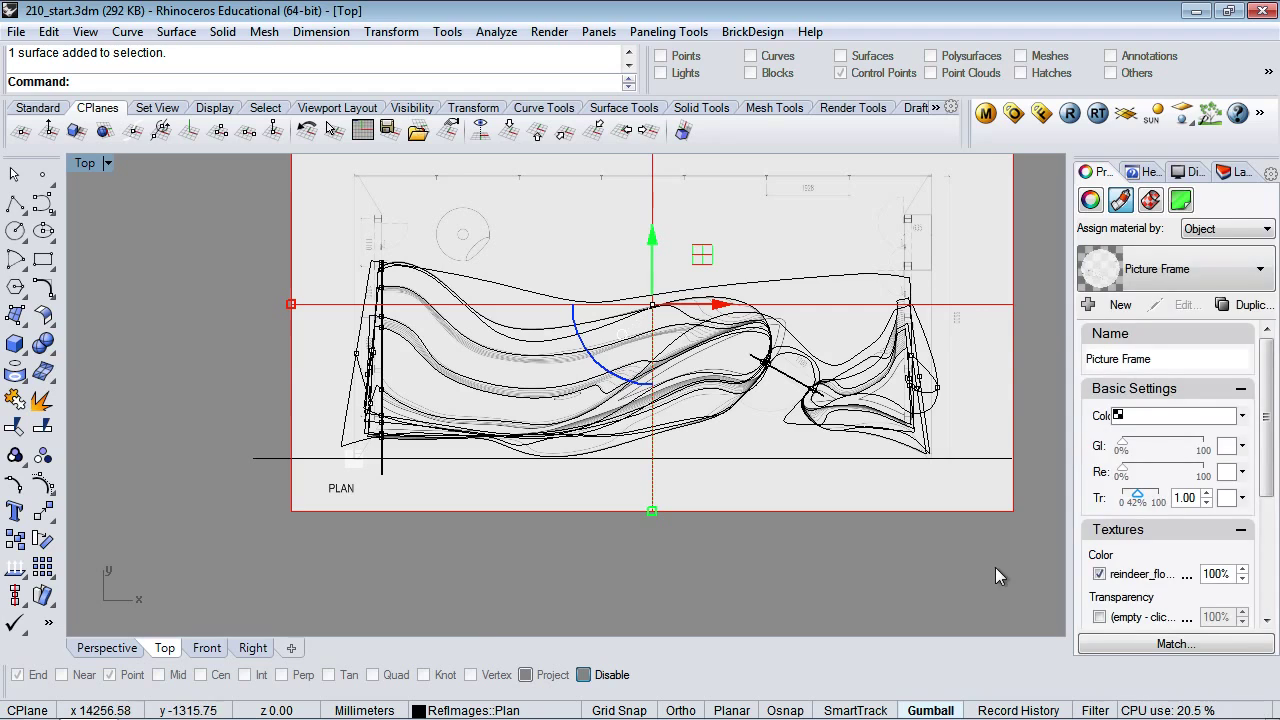
Step: Lock the RefImages layer while keeping it visible, and cancel the accidentally started curve
{"action": "right_click", "coordinate": [1026, 352]}
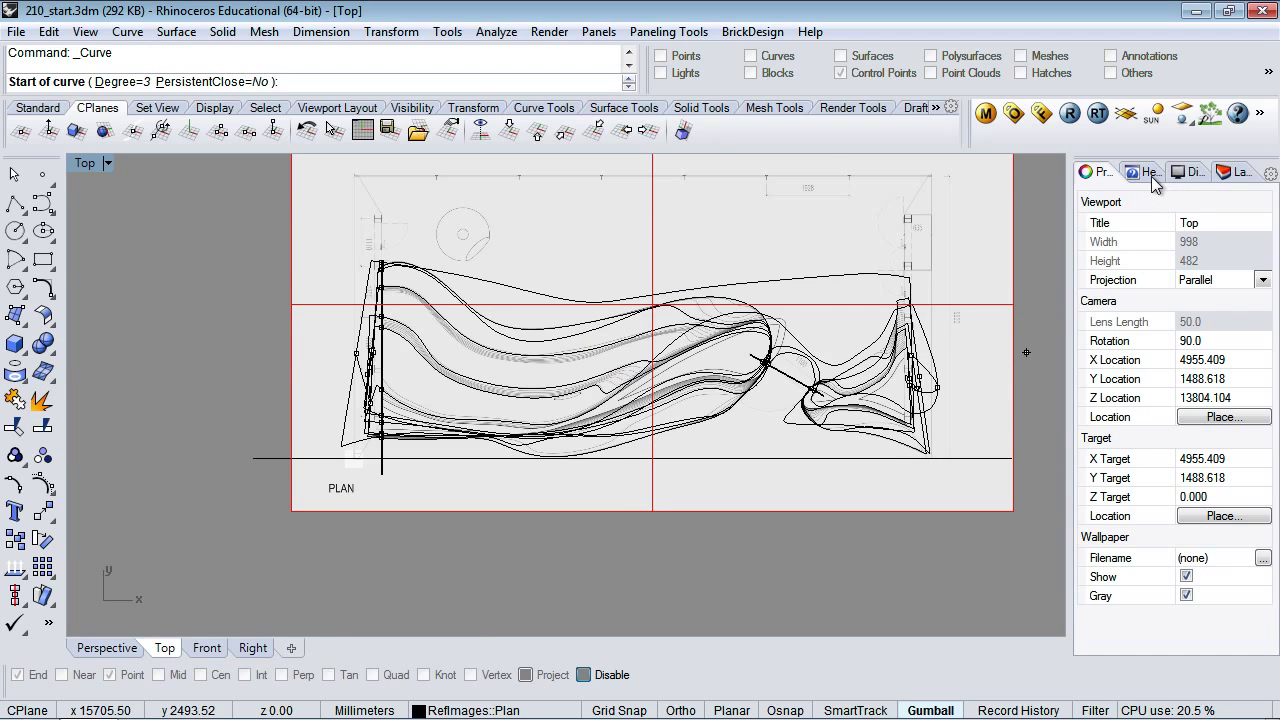
{"action": "left_click", "coordinate": [1041, 264]}
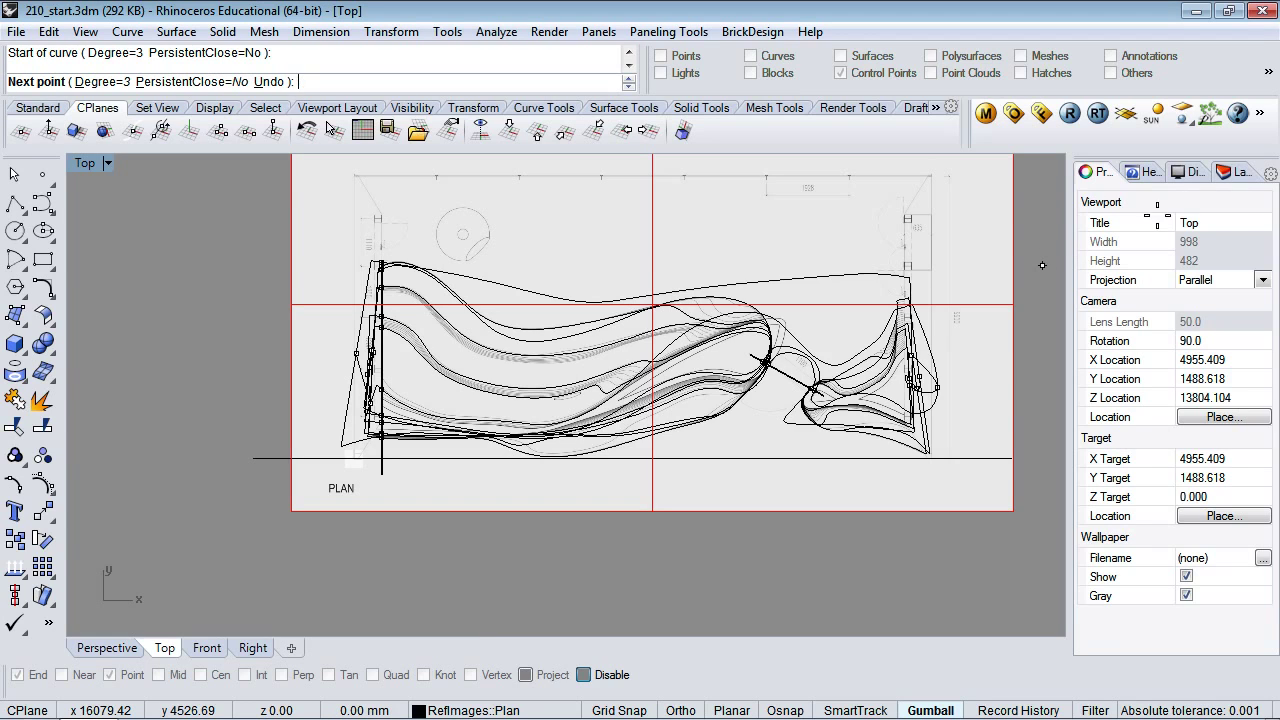
{"action": "left_click", "coordinate": [1232, 176]}
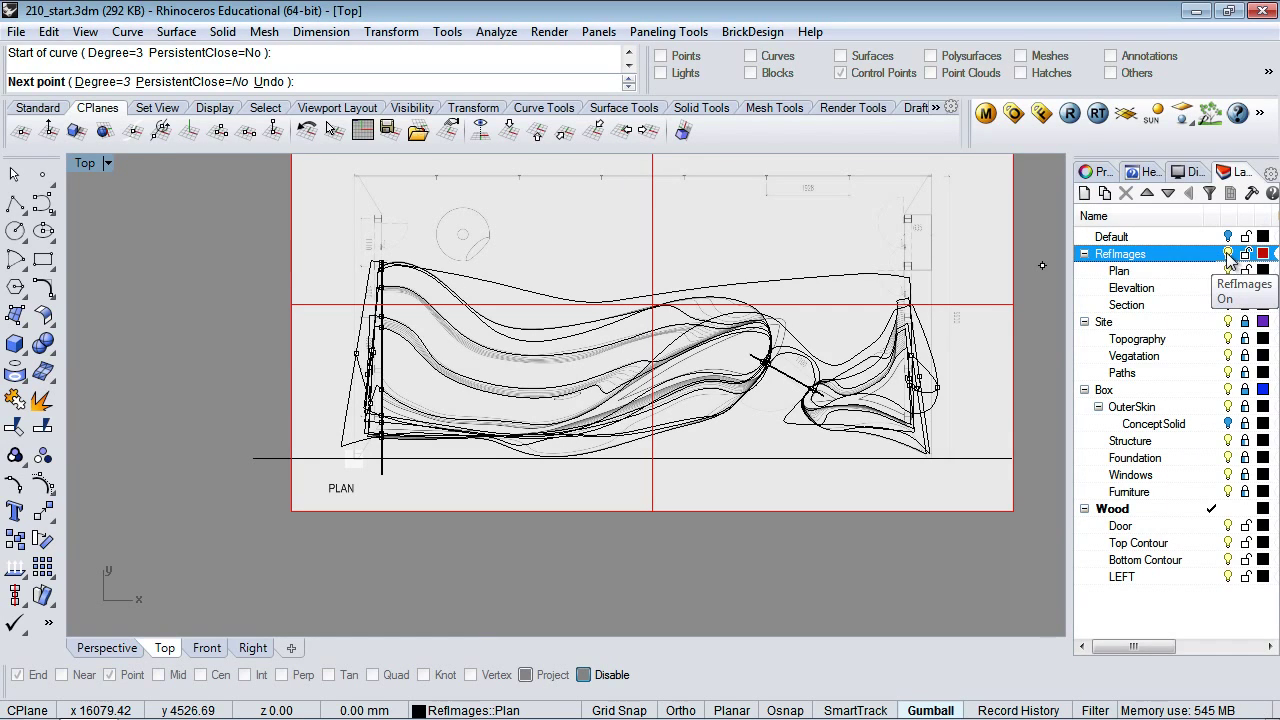
{"action": "left_click", "coordinate": [1228, 255]}
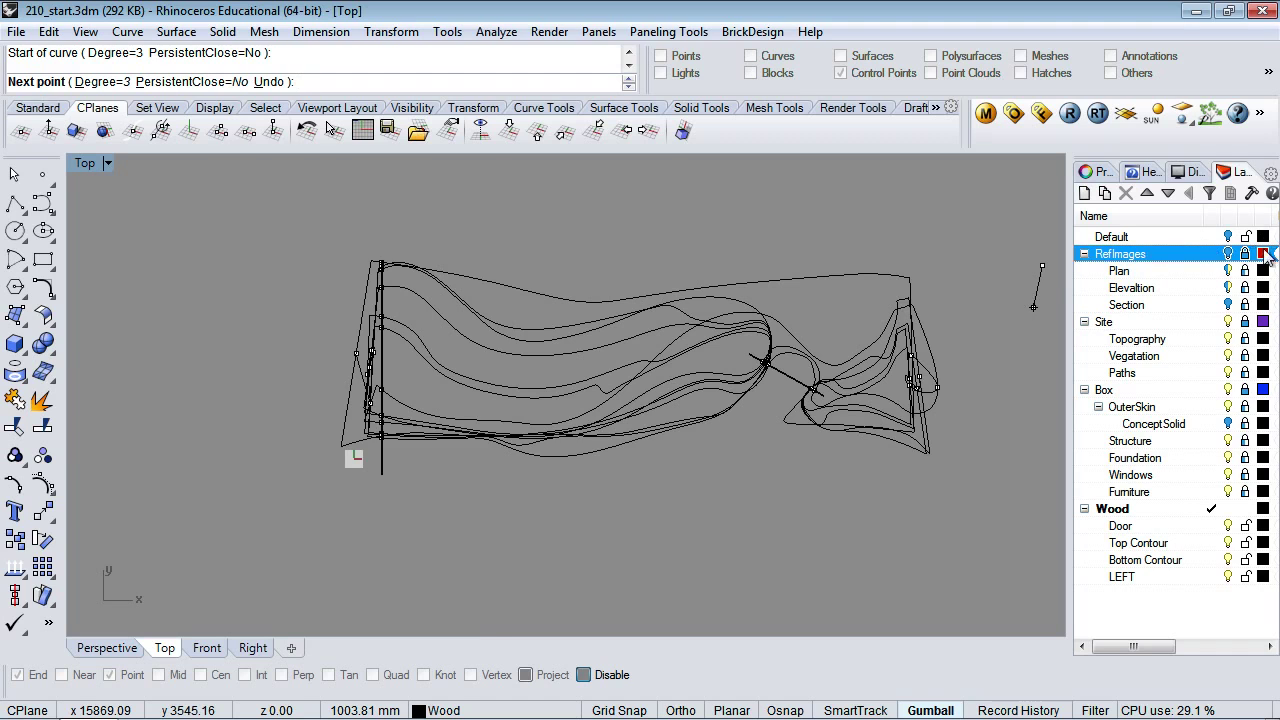
{"action": "left_click", "coordinate": [1228, 254]}
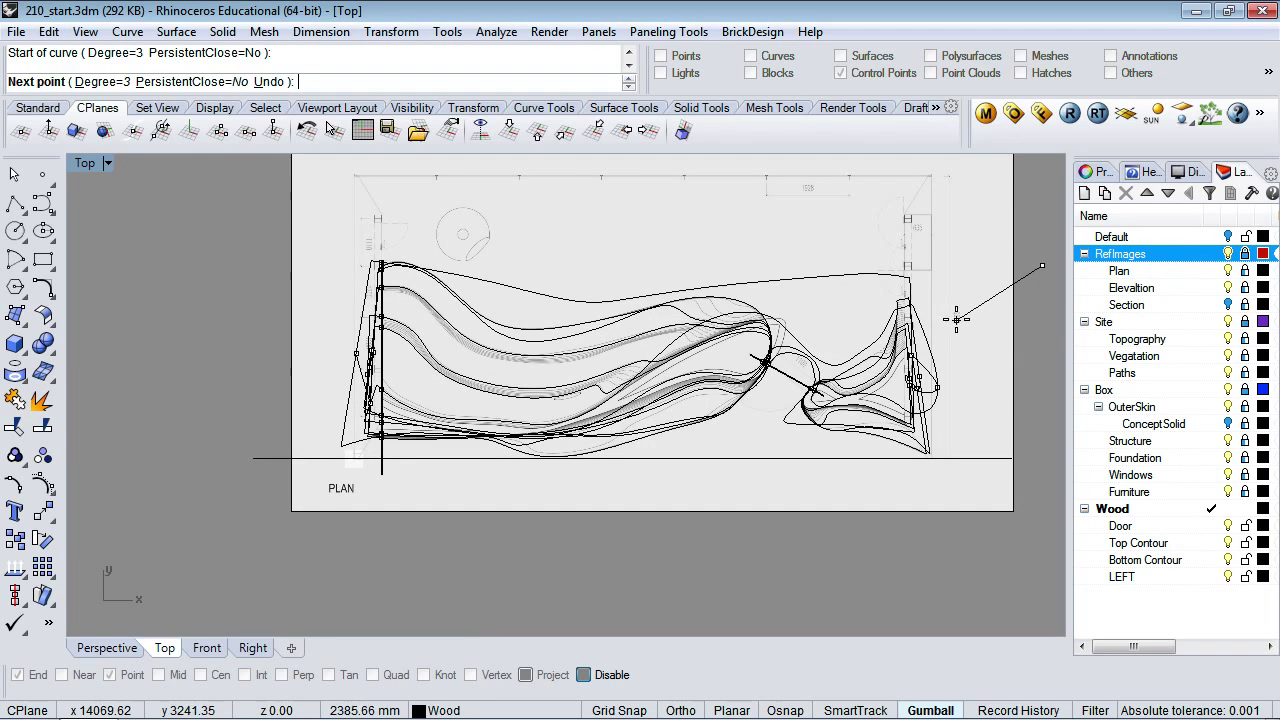
{"action": "key", "text": "Escape"}
Step: Examine the wood curves over the plan image in the Top view and the elevation image in the Front view
{"action": "scroll", "coordinate": [522, 368], "scroll_direction": "up", "scroll_amount": 5}
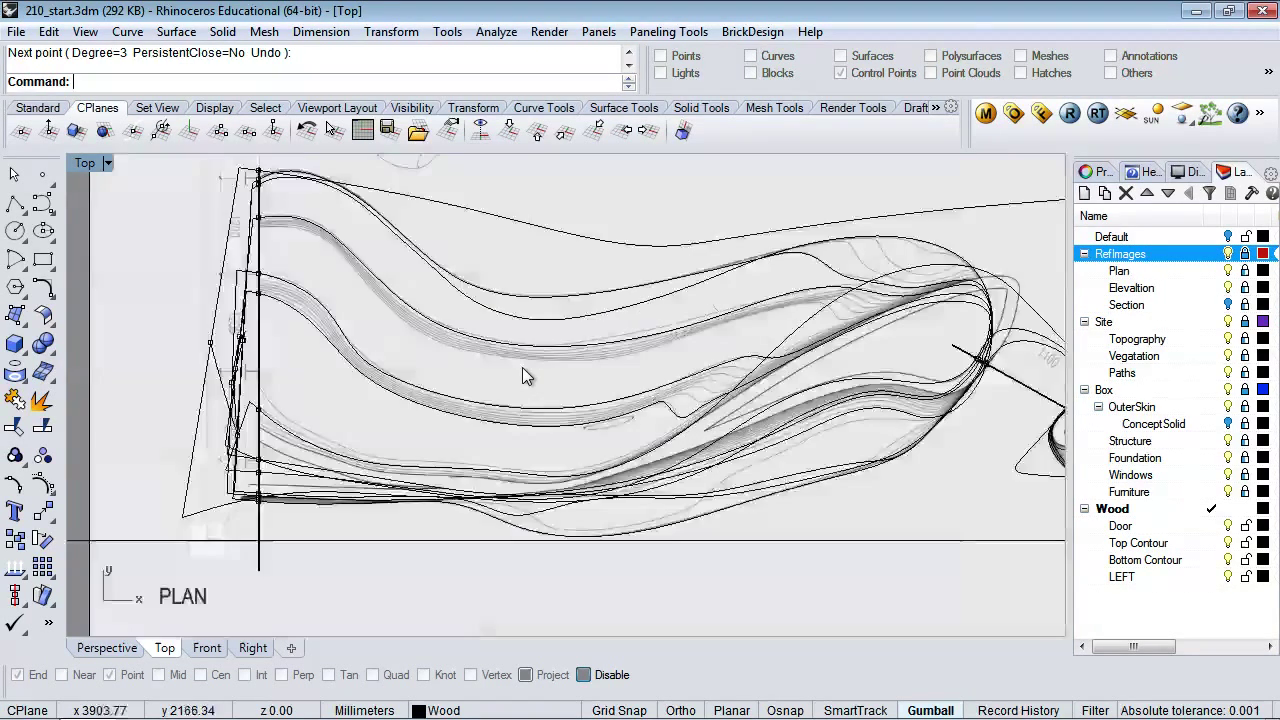
{"action": "scroll", "coordinate": [522, 367], "scroll_direction": "up", "scroll_amount": 1}
{"action": "scroll", "coordinate": [522, 367], "scroll_direction": "down", "scroll_amount": 3}
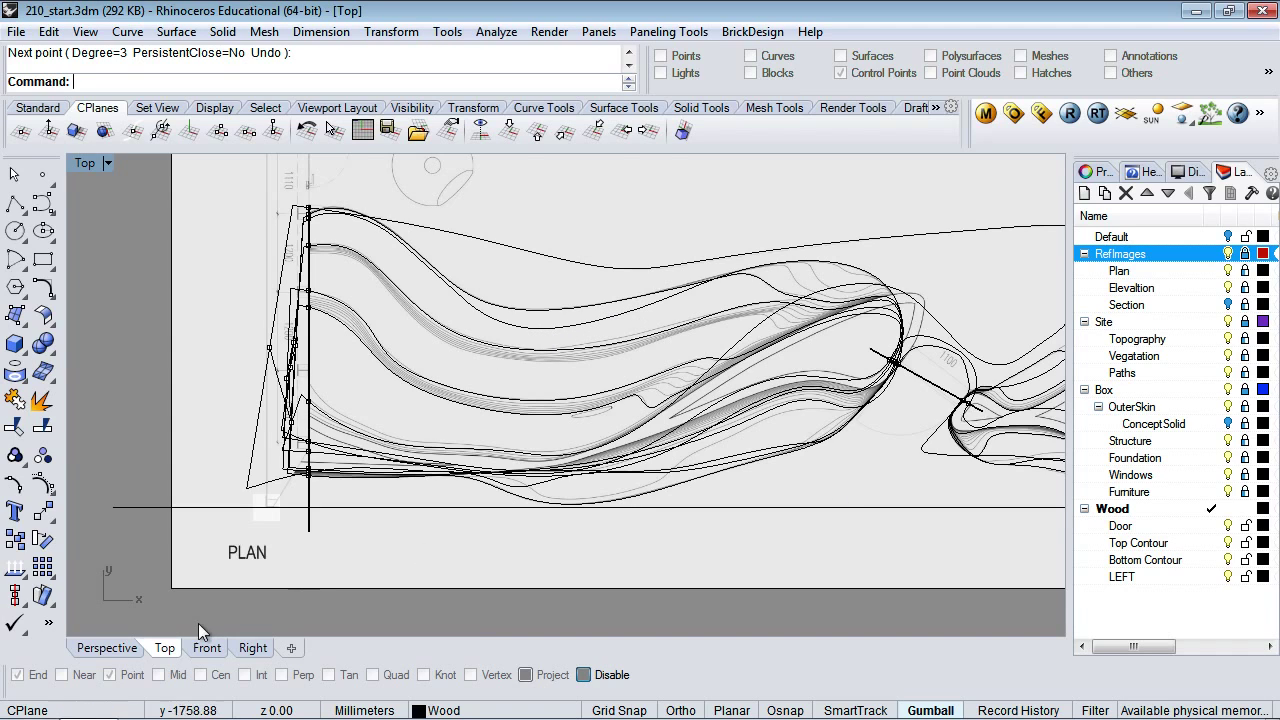
{"action": "left_click", "coordinate": [214, 647]}
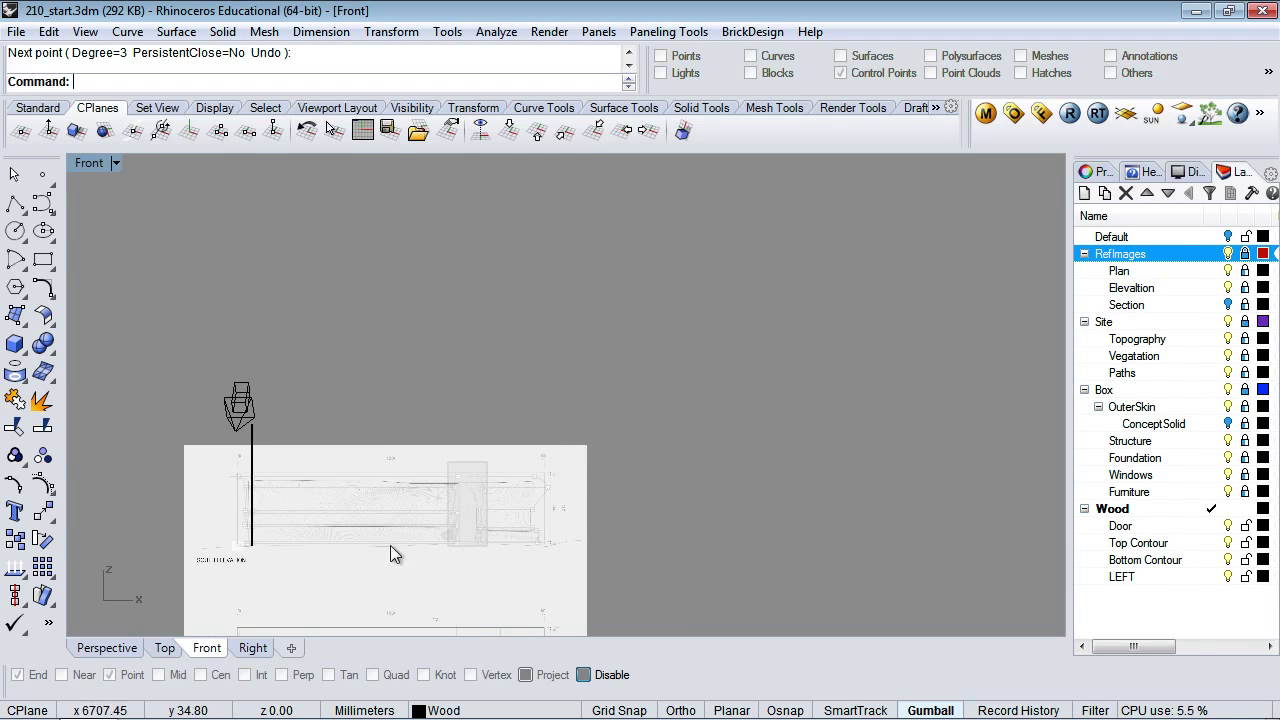
{"action": "scroll", "coordinate": [390, 545], "scroll_direction": "up", "scroll_amount": 3}
{"action": "scroll", "coordinate": [362, 548], "scroll_direction": "up", "scroll_amount": 5}
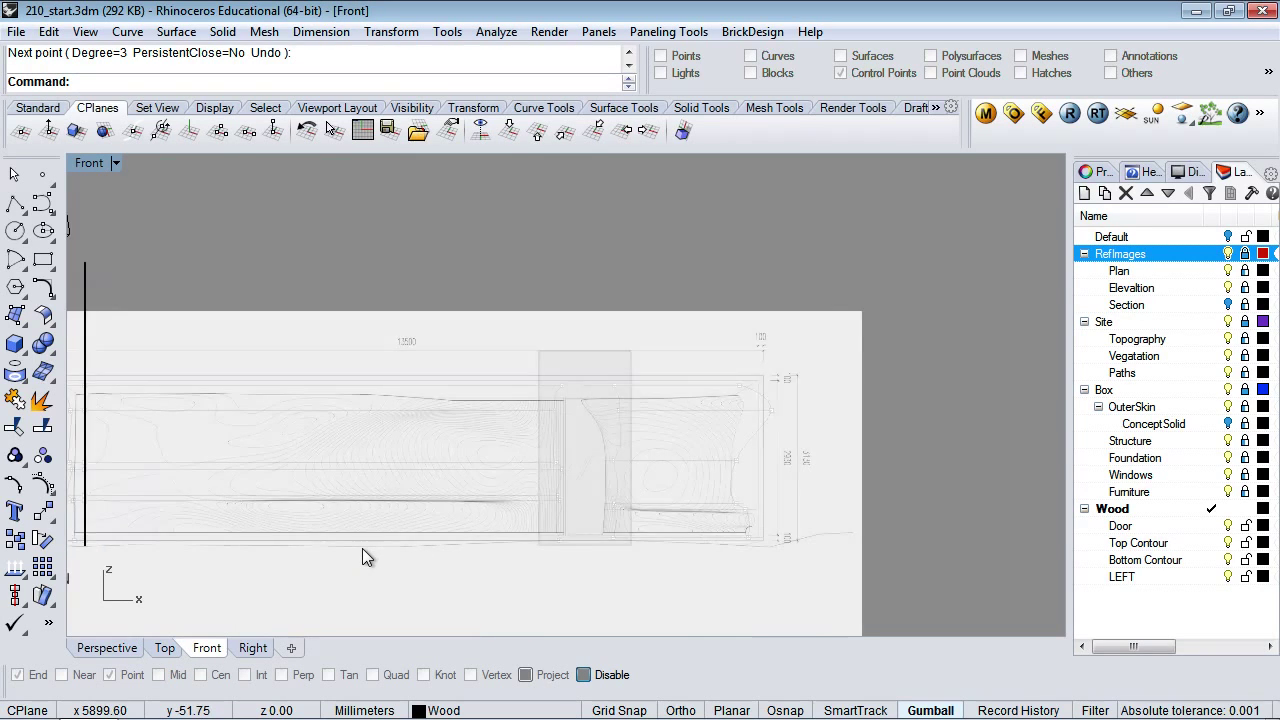
{"action": "scroll", "coordinate": [362, 548], "scroll_direction": "down", "scroll_amount": 3}
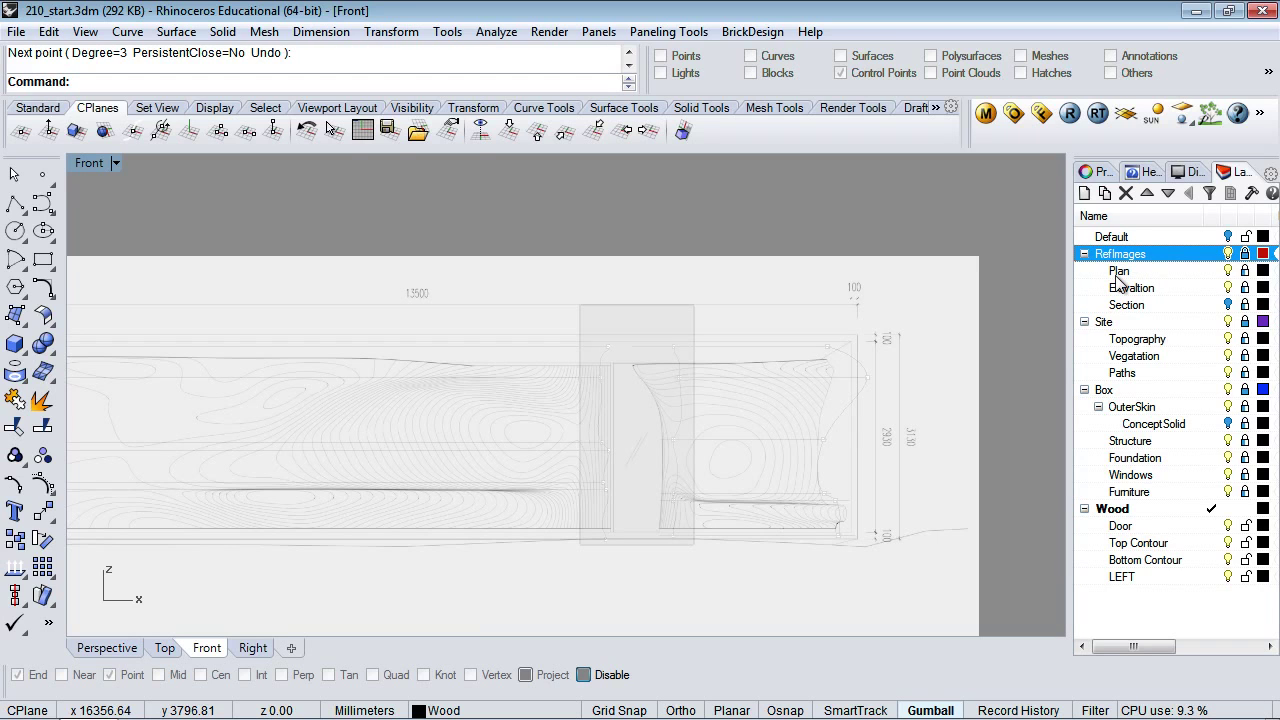
{"action": "left_click", "coordinate": [165, 648]}
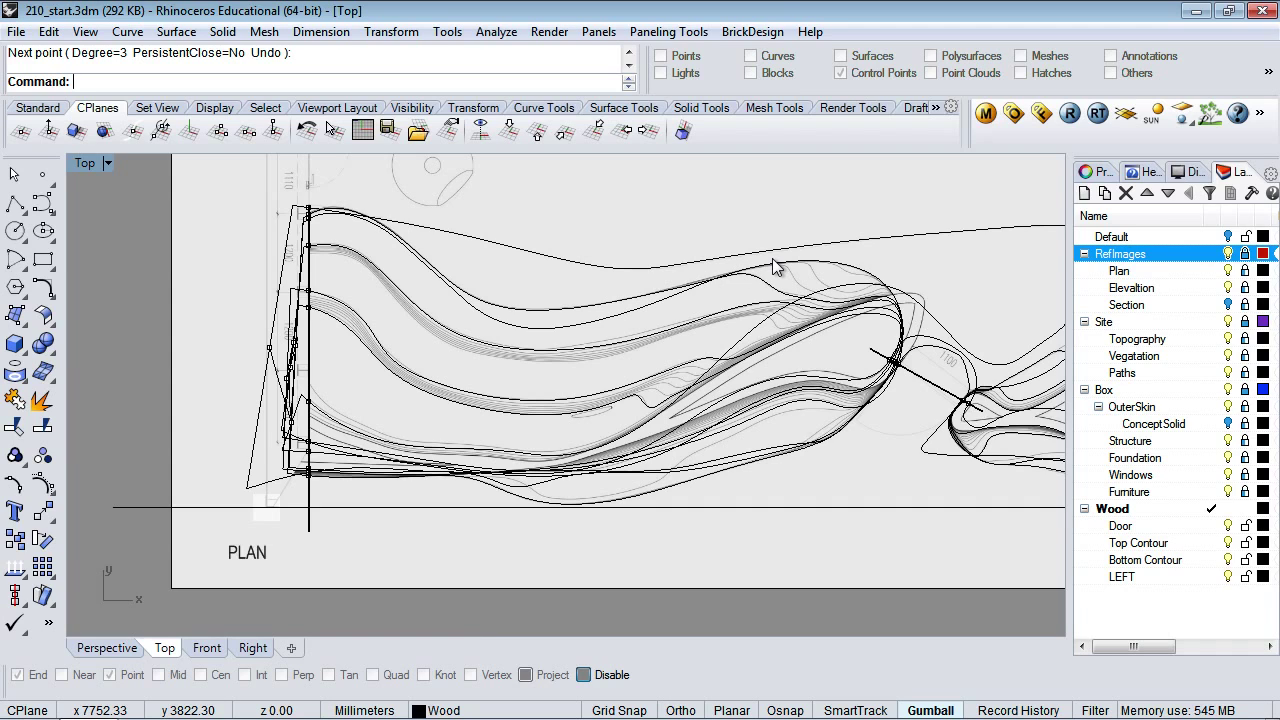
Step: Select the vertical section plane at the wood's outer end in the Top view and move it along the curves toward the rounded end
{"action": "right_click", "coordinate": [310, 527]}
{"action": "left_click", "coordinate": [388, 372]}
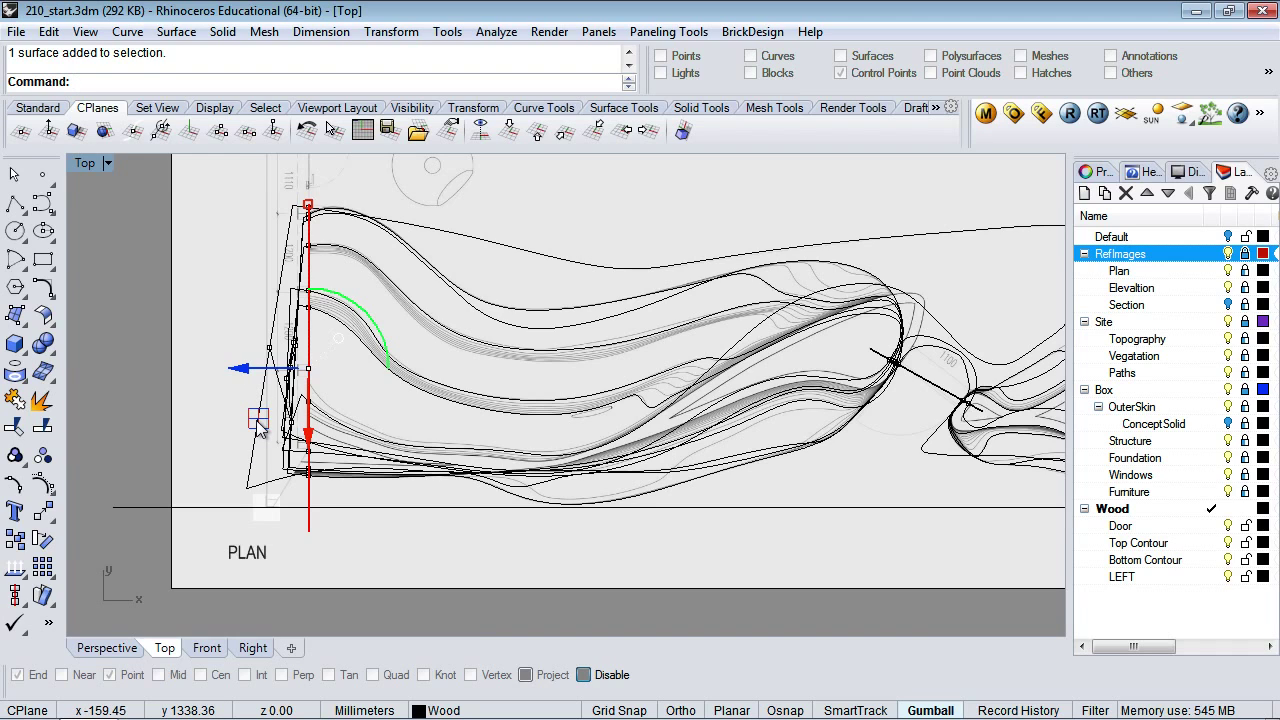
{"action": "left_click_drag", "start_coordinate": [258, 424], "coordinate": [515, 429]}
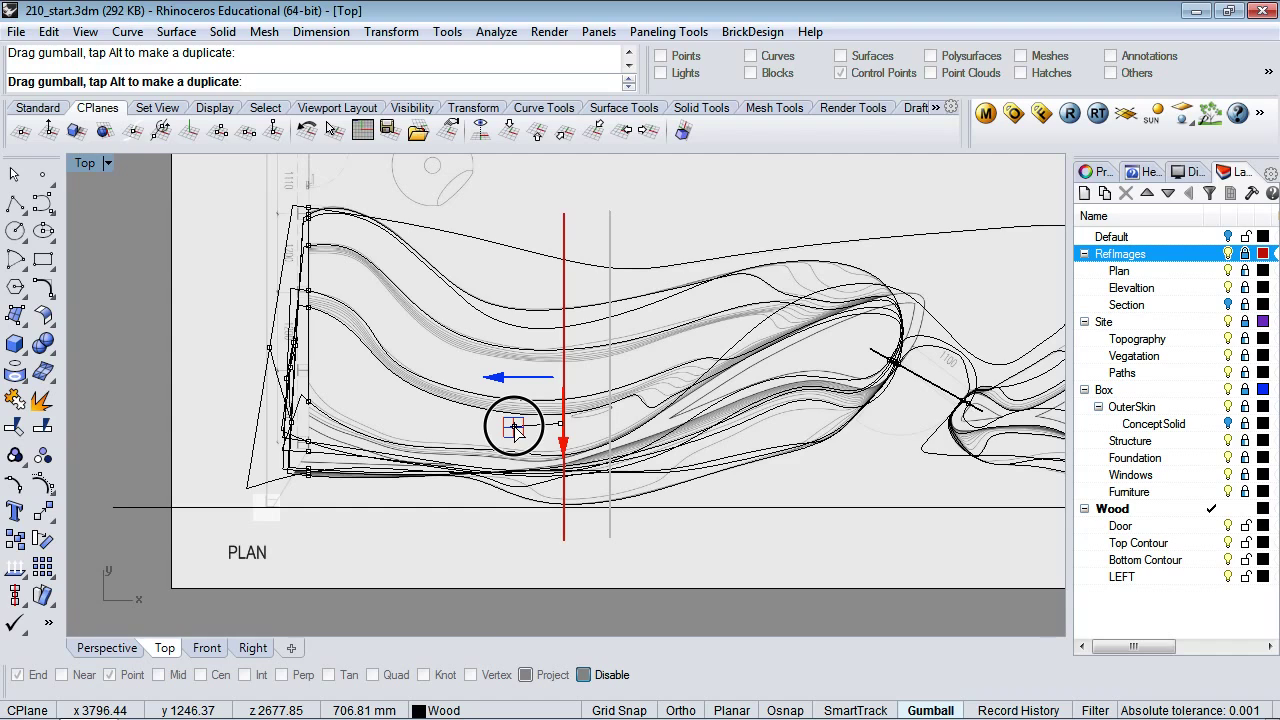
{"action": "left_click_drag", "start_coordinate": [514, 428], "coordinate": [514, 428]}
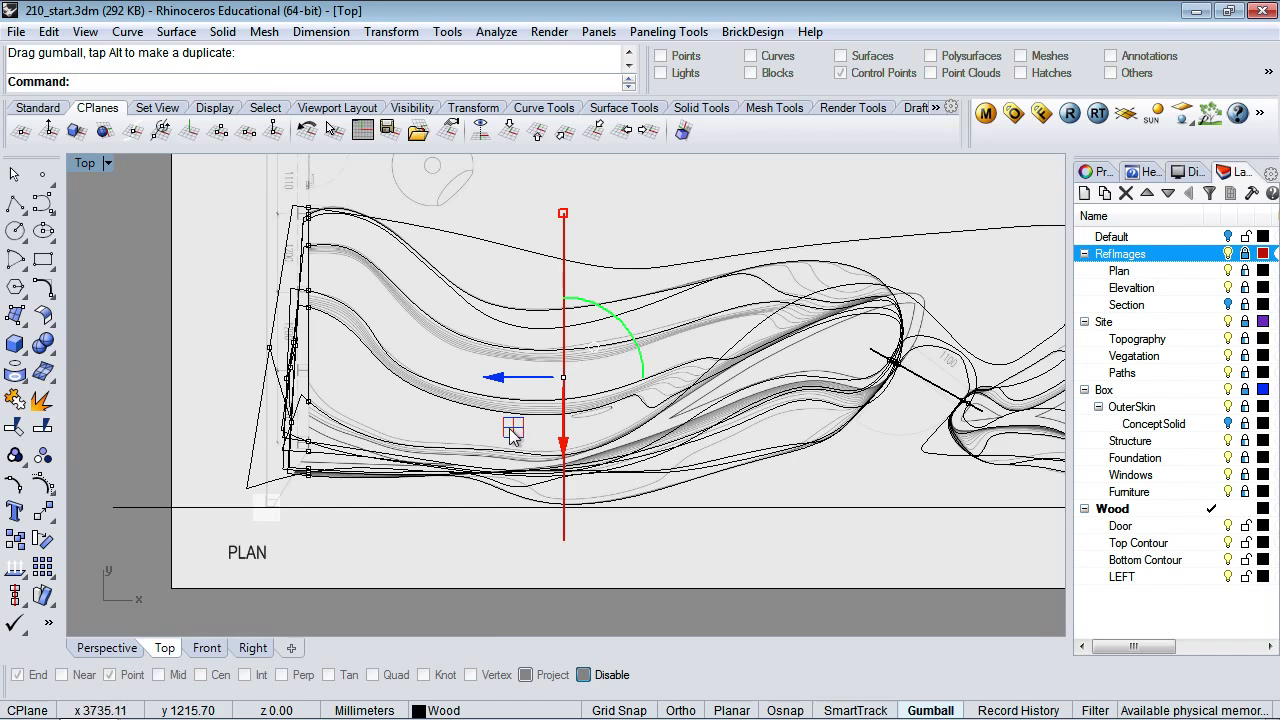
{"action": "left_click_drag", "start_coordinate": [510, 430], "coordinate": [810, 396]}
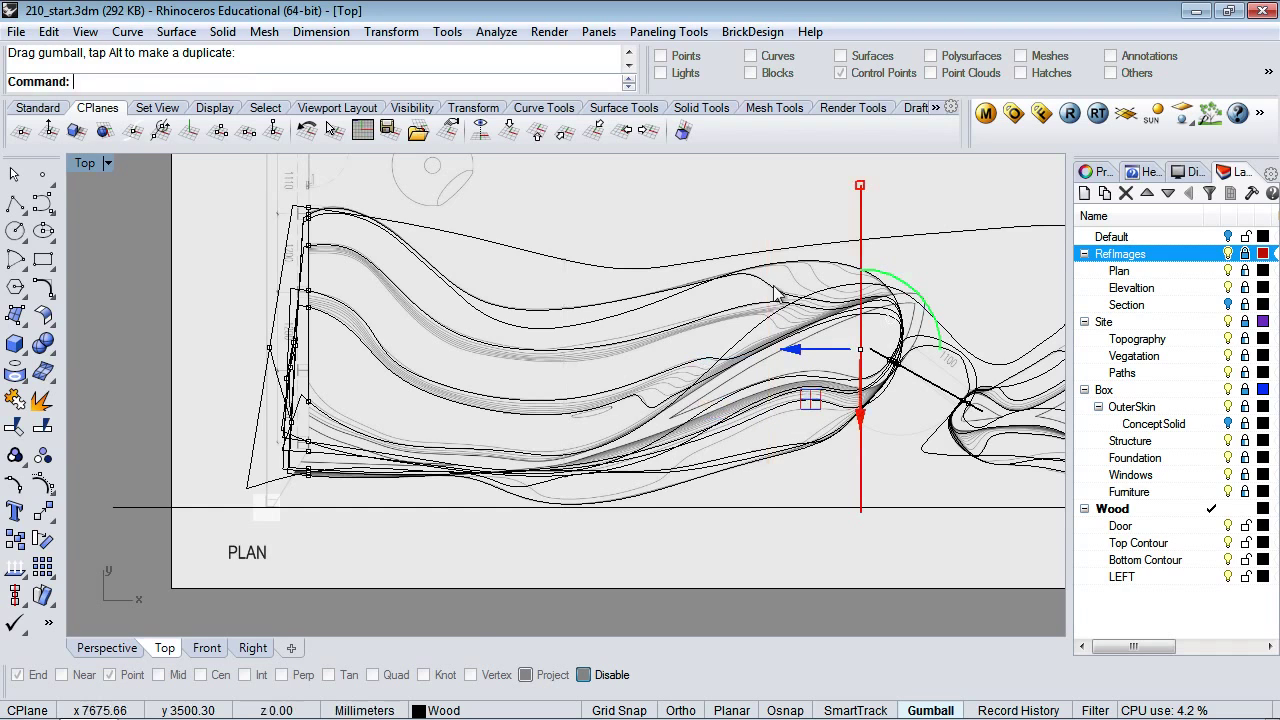
{"action": "left_click_drag", "start_coordinate": [815, 400], "coordinate": [726, 402]}
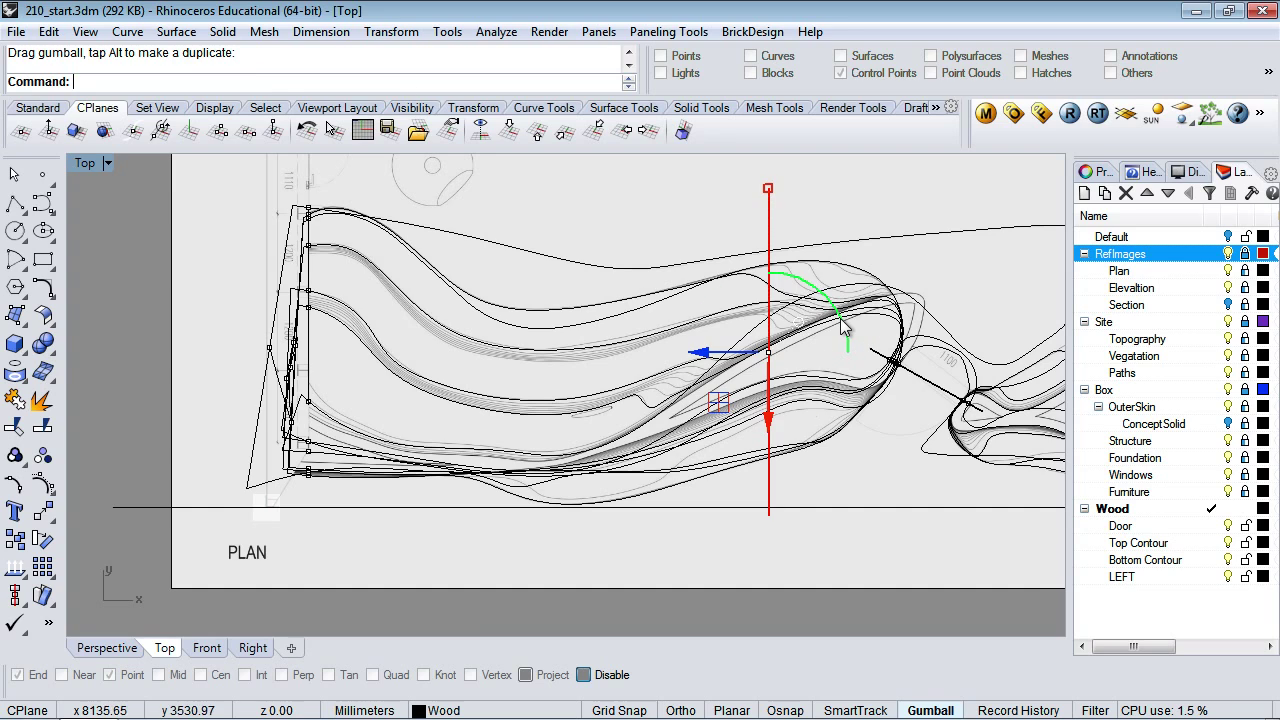
Step: Try tilting the section plane to cross the bending wood curves and shifting it along them toward the rounded end
{"action": "left_click_drag", "start_coordinate": [846, 326], "coordinate": [787, 318]}
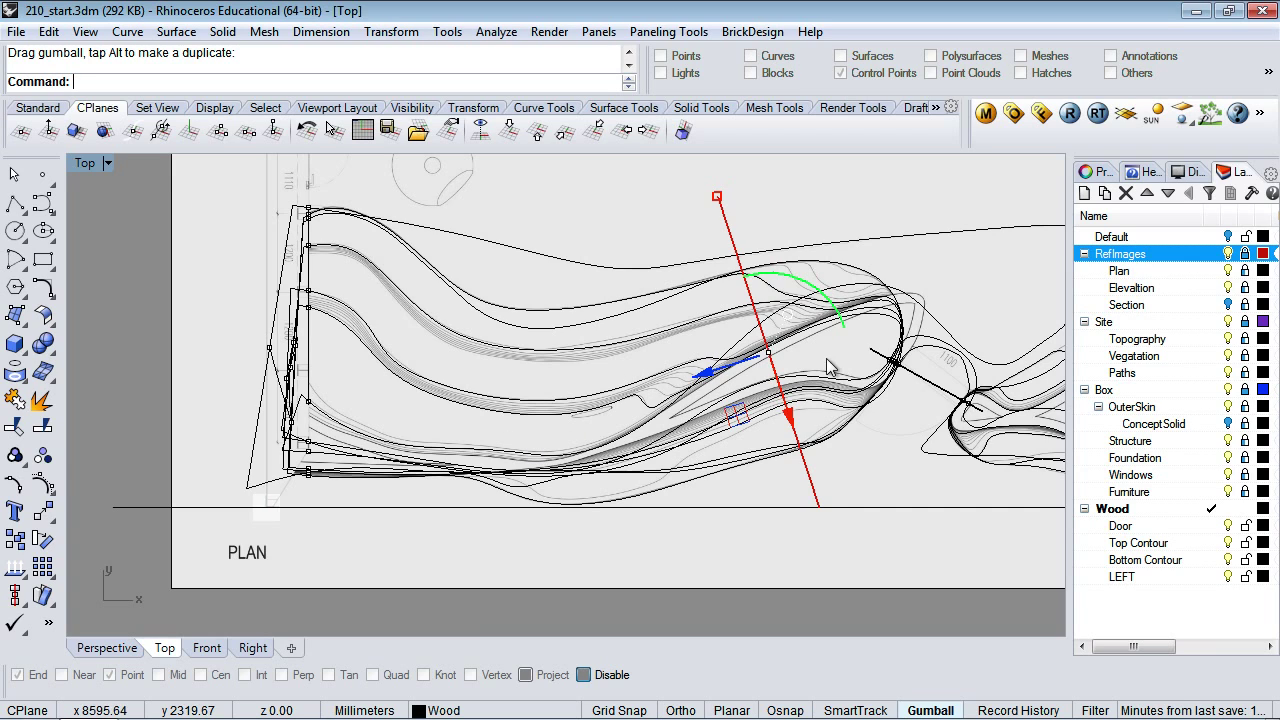
{"action": "mouse_move", "coordinate": [737, 415]}
{"action": "left_mouse_down"}
{"action": "mouse_move", "coordinate": [660, 447]}
{"action": "mouse_move", "coordinate": [676, 446]}
{"action": "left_mouse_up"}
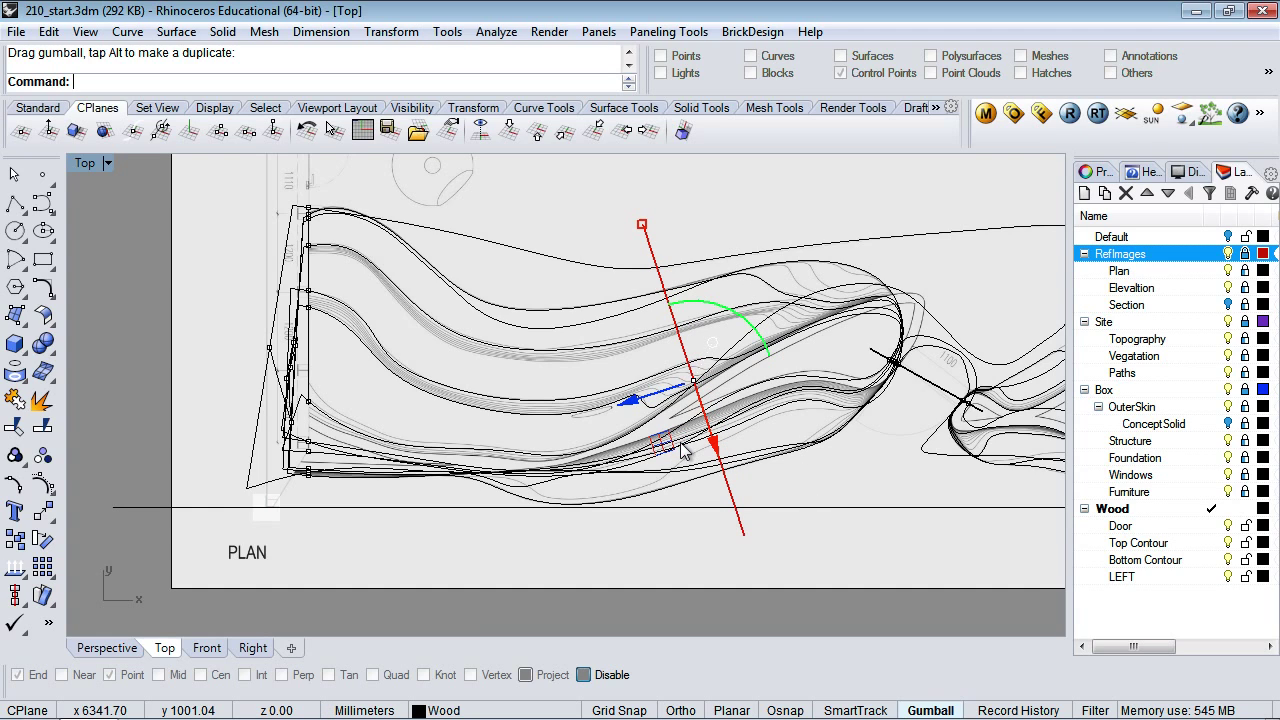
{"action": "left_click_drag", "start_coordinate": [660, 444], "coordinate": [696, 435]}
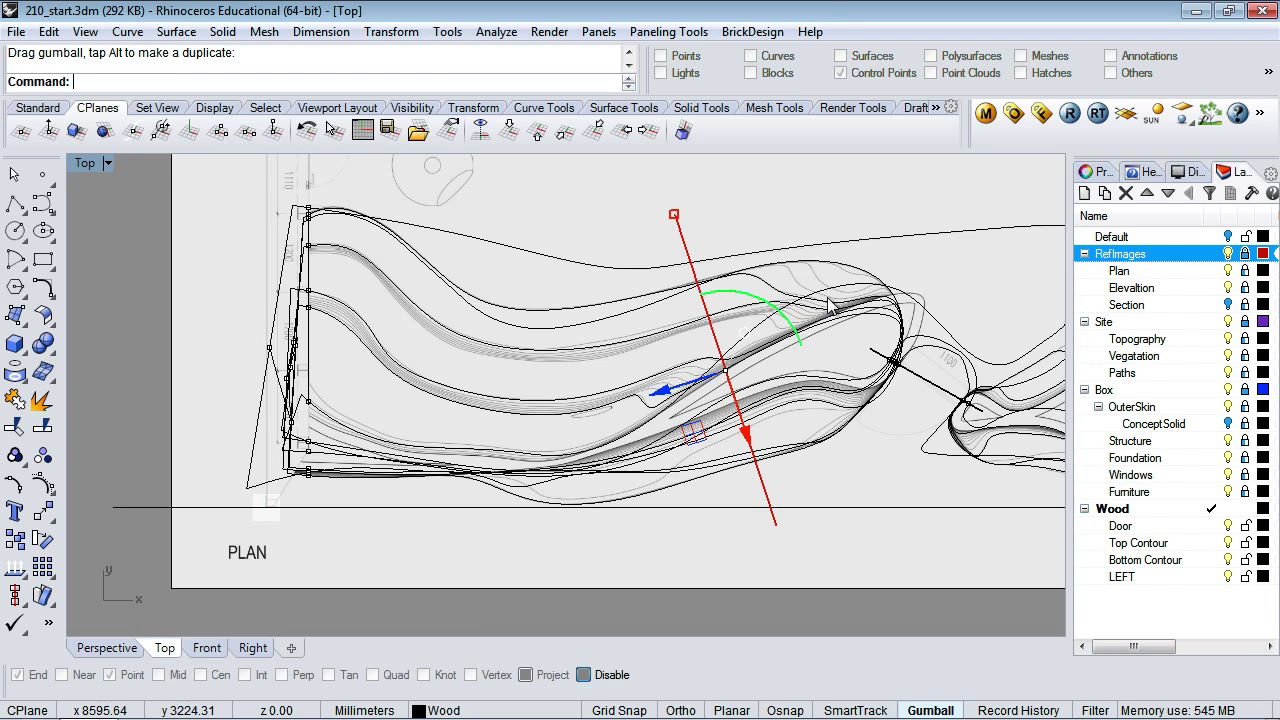
{"action": "left_click_drag", "start_coordinate": [707, 431], "coordinate": [812, 390]}
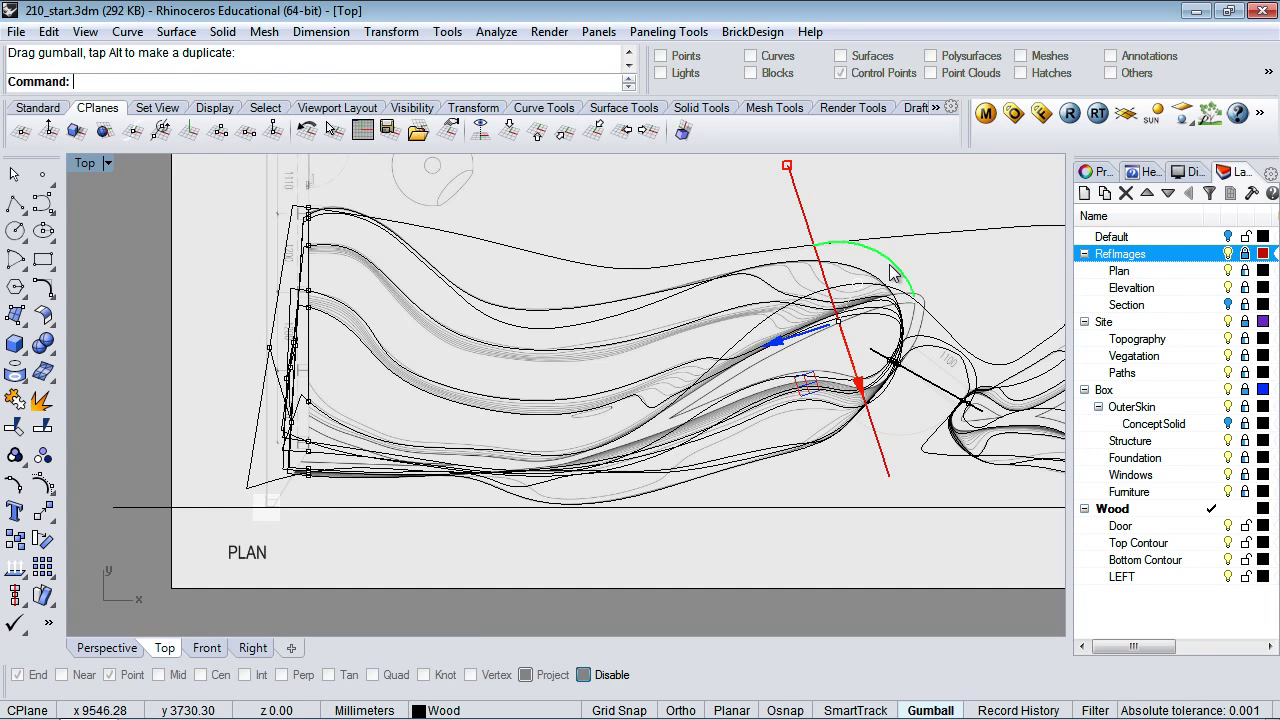
Step: Try rotating the section plane through other angles around the rounded end and nudging it toward the short section line
{"action": "left_click_drag", "start_coordinate": [895, 276], "coordinate": [740, 265]}
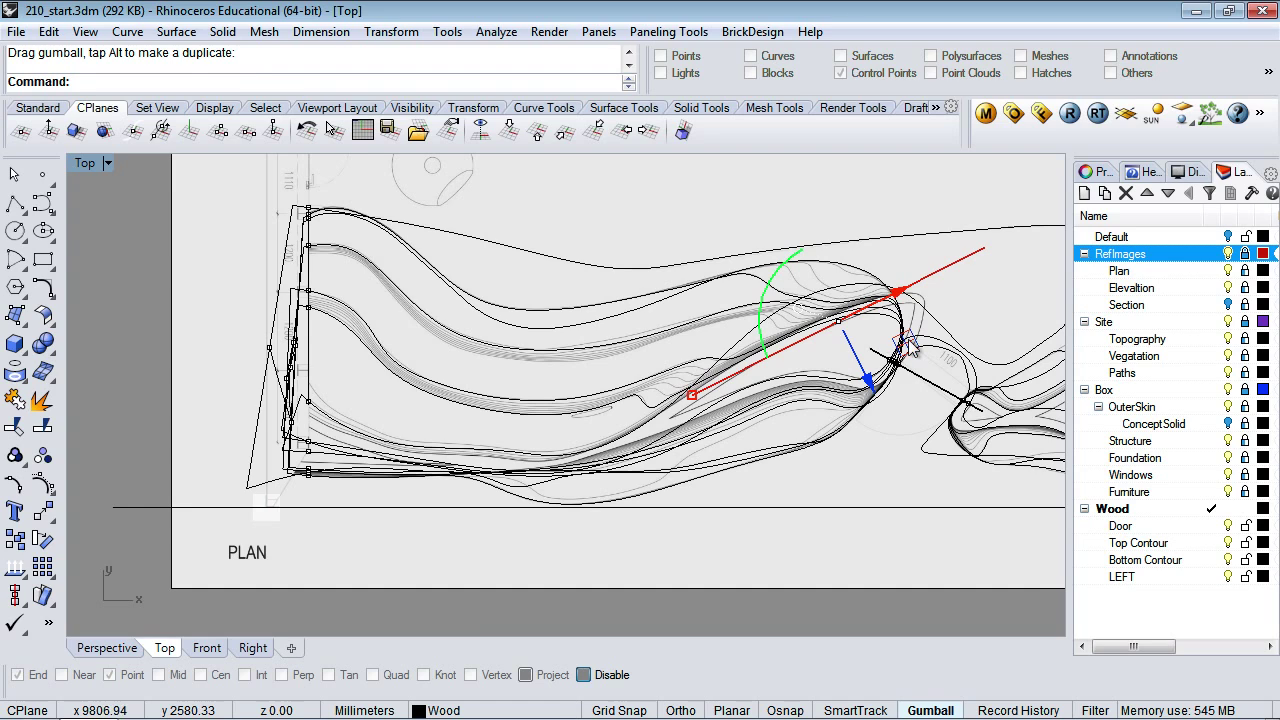
{"action": "left_click_drag", "start_coordinate": [911, 340], "coordinate": [920, 343]}
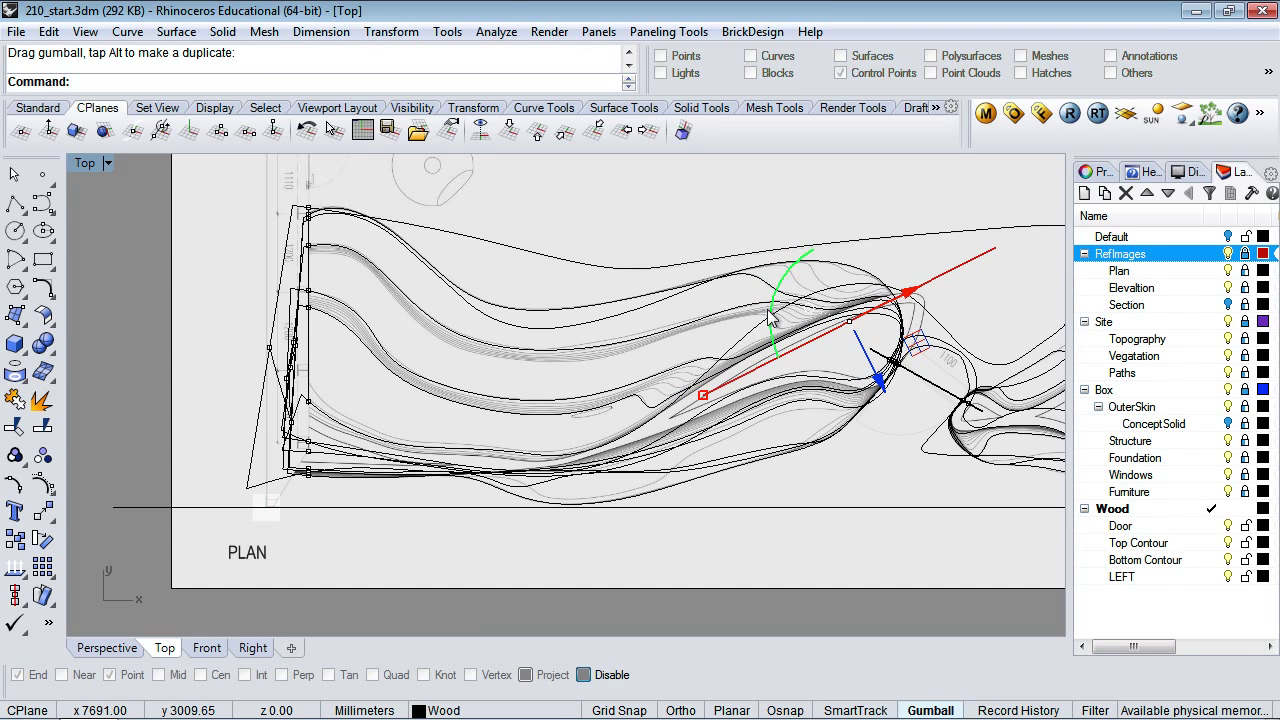
{"action": "left_click_drag", "start_coordinate": [768, 310], "coordinate": [768, 352]}
{"action": "left_click_drag", "start_coordinate": [918, 310], "coordinate": [942, 316]}
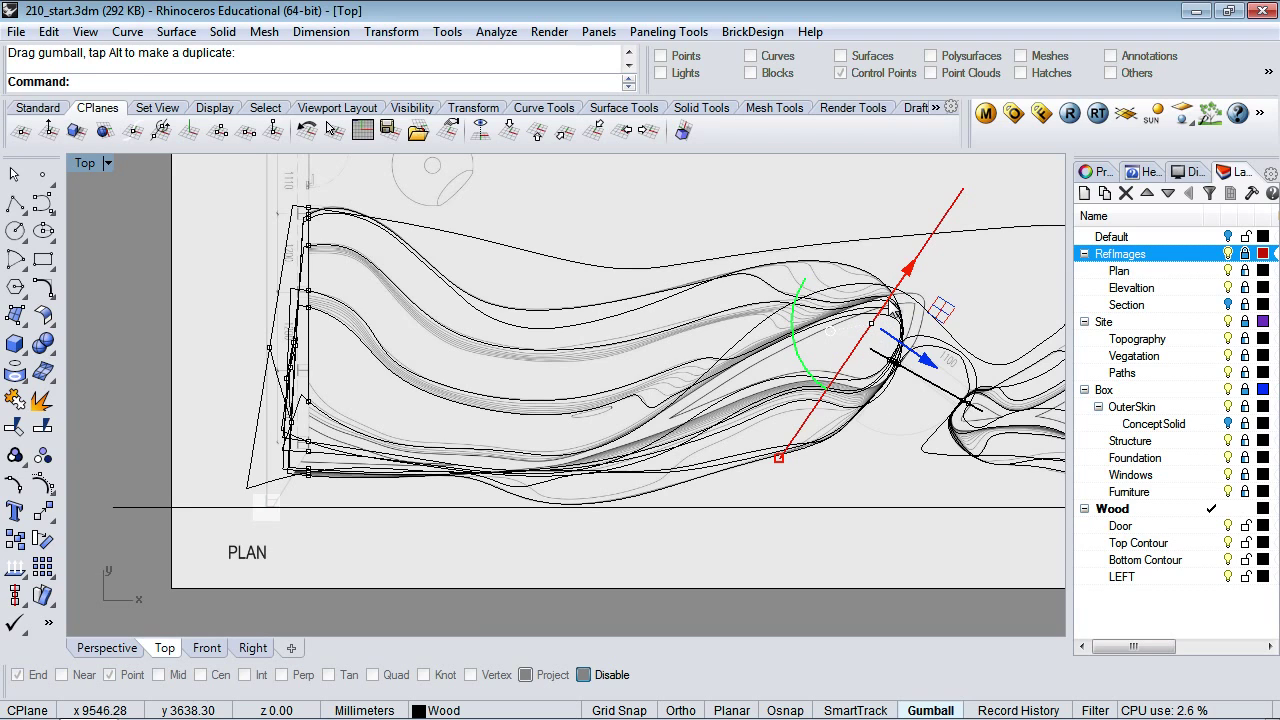
Step: Rotate the section plane parallel to the short section line between the two wood parts and move it onto that line
{"action": "left_click_drag", "start_coordinate": [806, 364], "coordinate": [822, 240]}
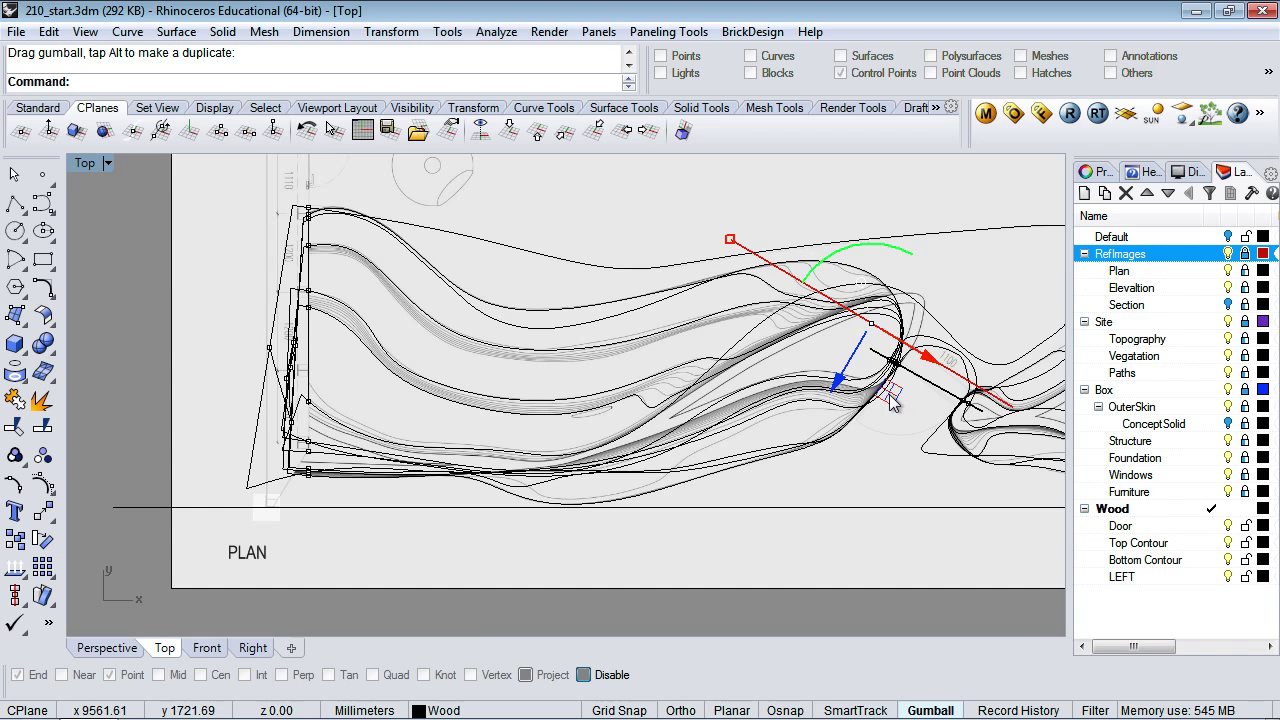
{"action": "left_click_drag", "start_coordinate": [910, 425], "coordinate": [905, 427]}
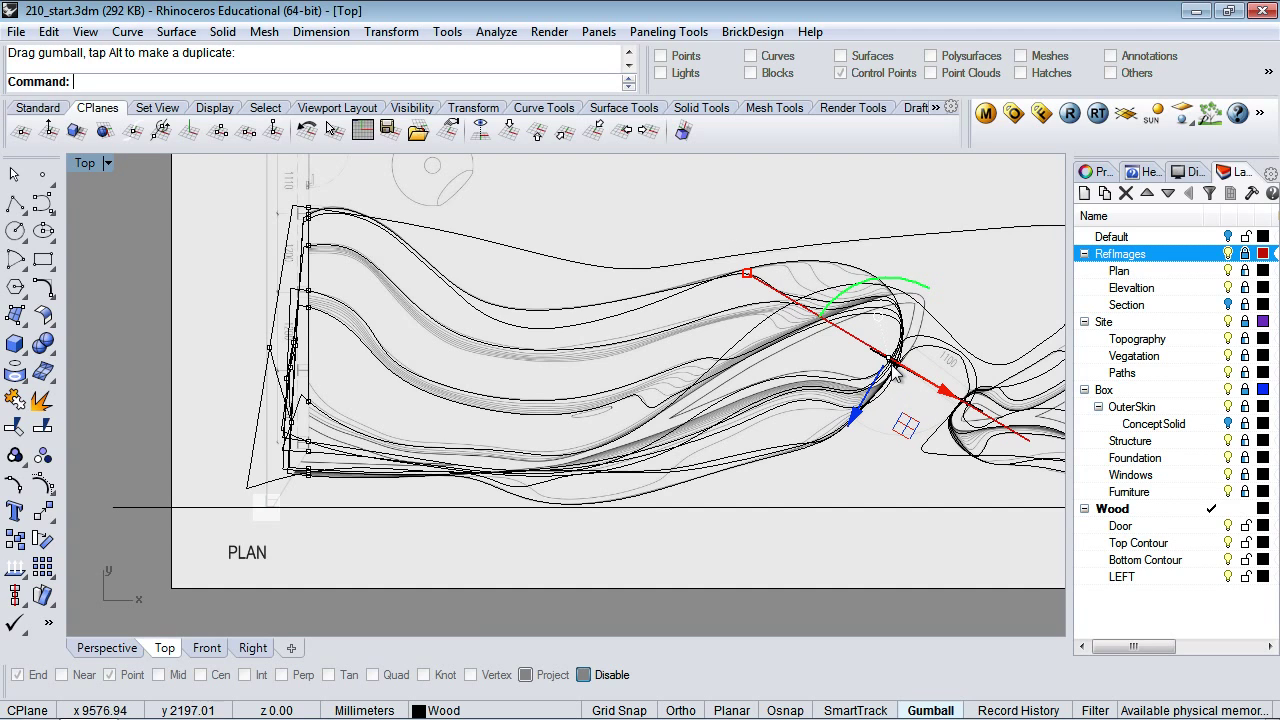
{"action": "left_click_drag", "start_coordinate": [892, 285], "coordinate": [894, 286]}
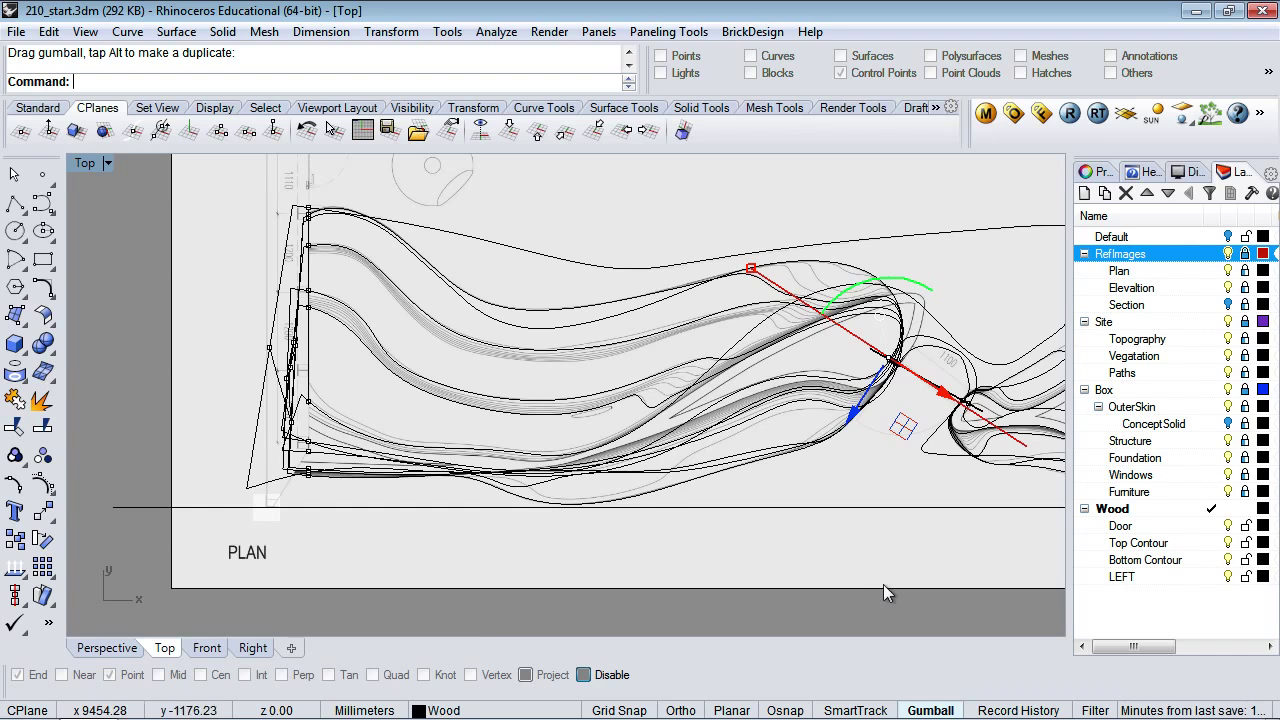
Step: Deselect the section plane and orient the Front view's construction plane to its surface
{"action": "right_click_drag", "start_coordinate": [884, 594], "coordinate": [772, 571]}
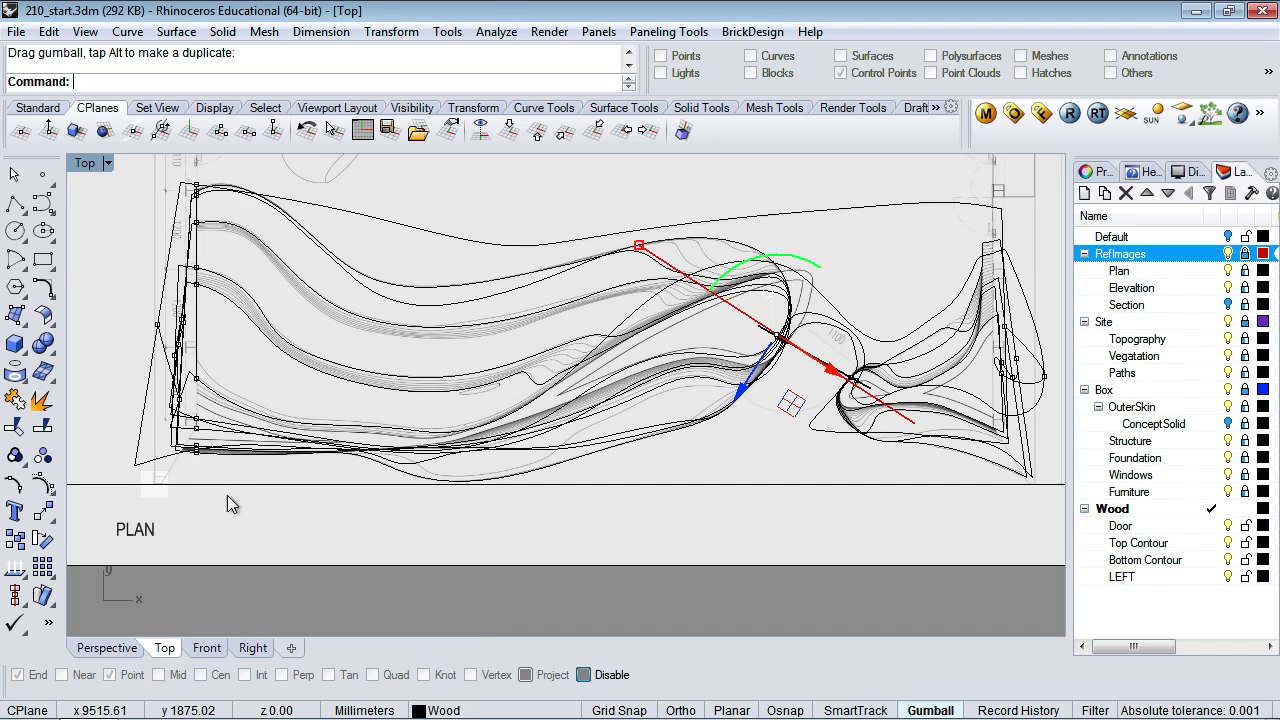
{"action": "left_click", "coordinate": [207, 648]}
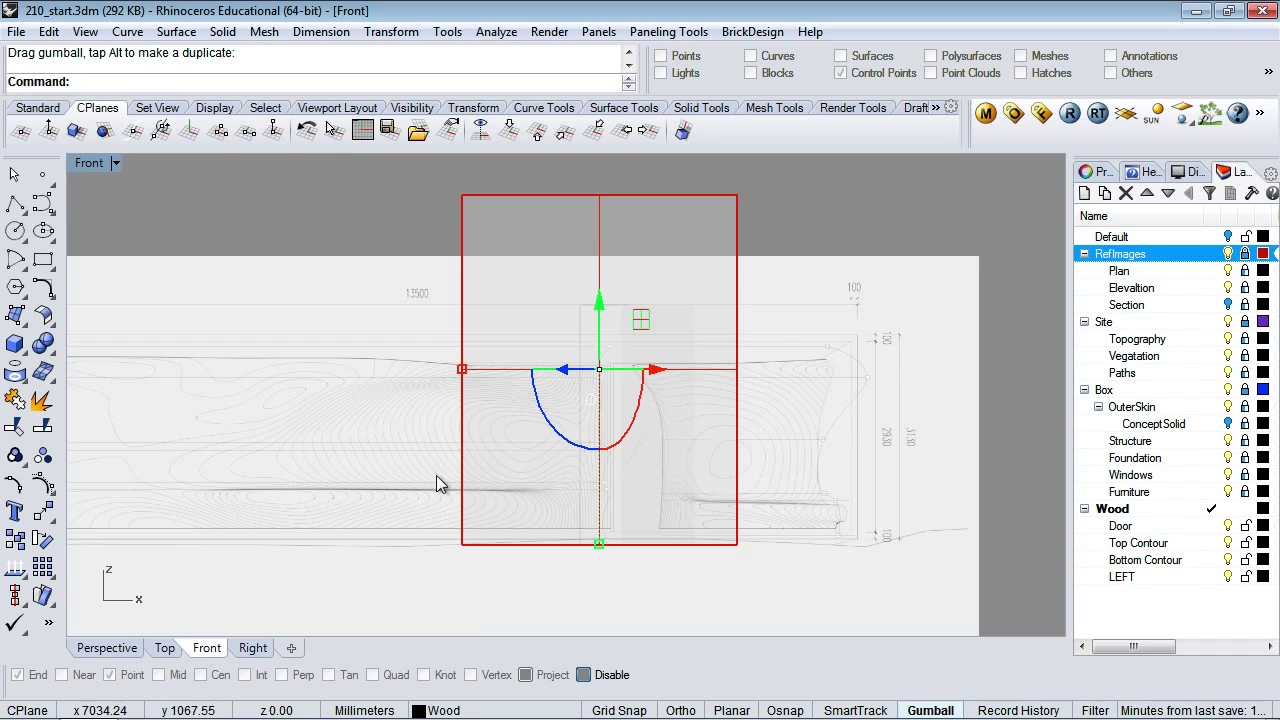
{"action": "left_click", "coordinate": [18, 207]}
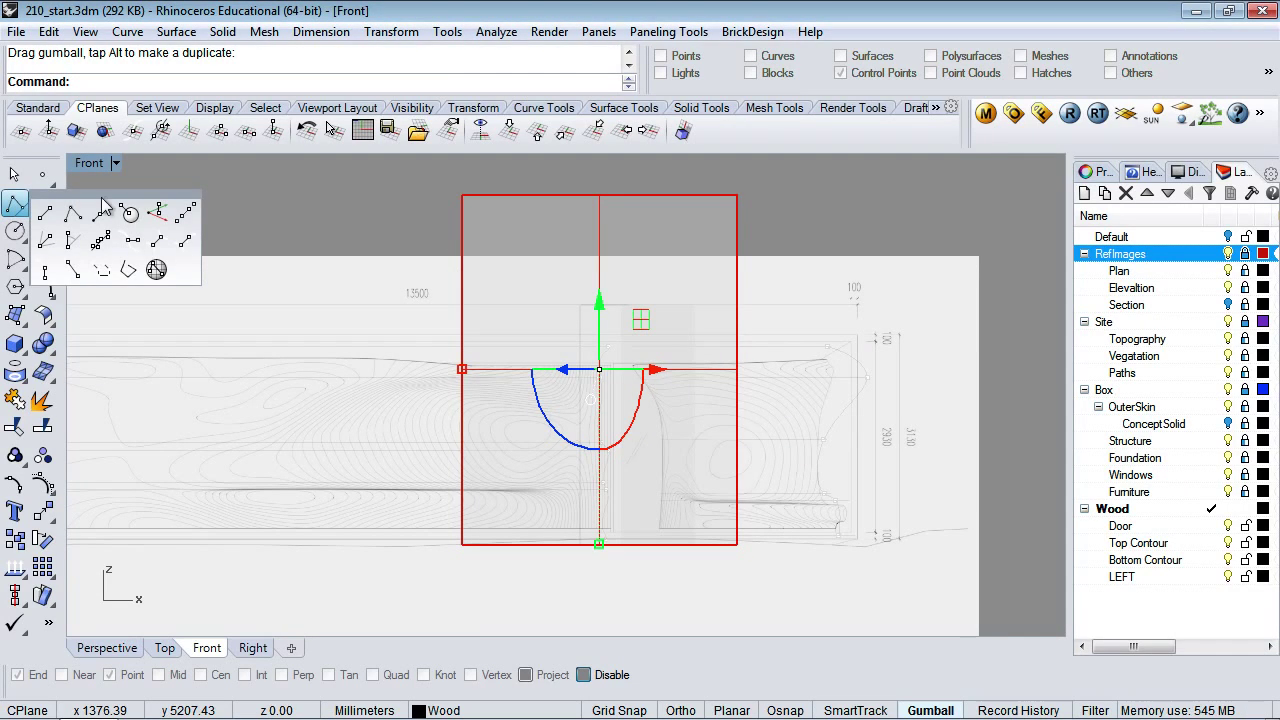
{"action": "left_click", "coordinate": [45, 240]}
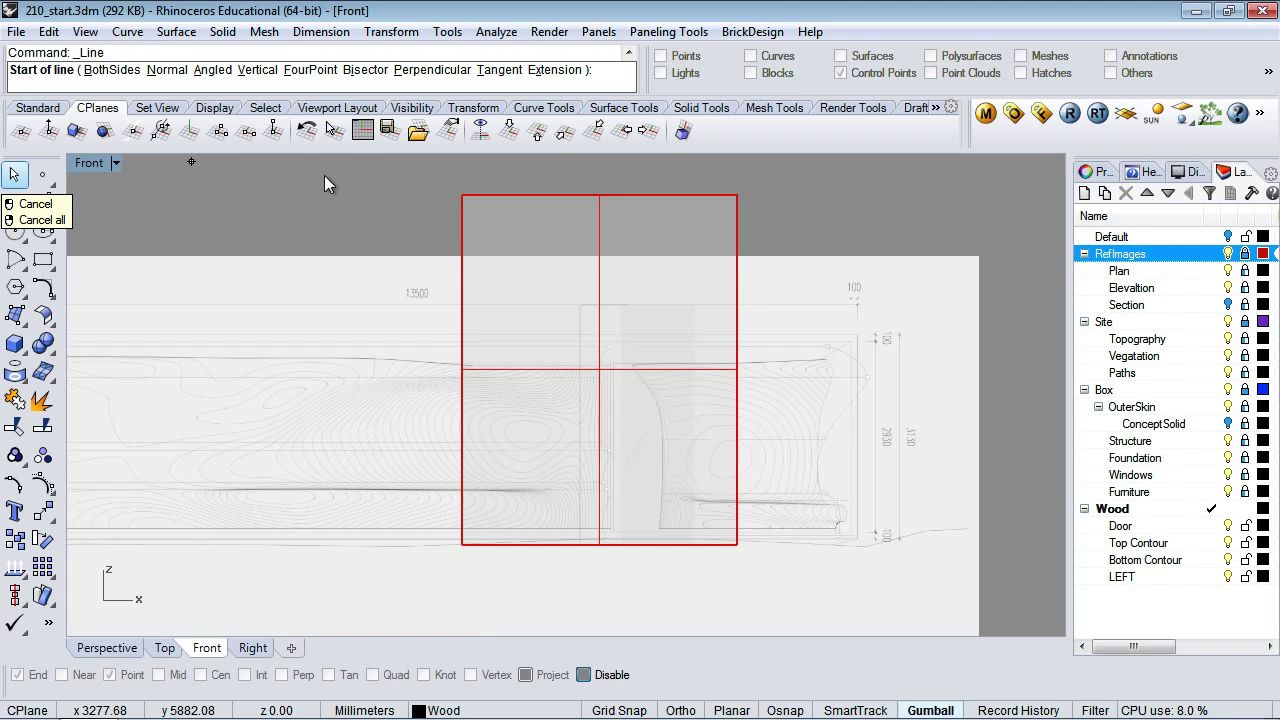
{"action": "key", "text": "Escape"}
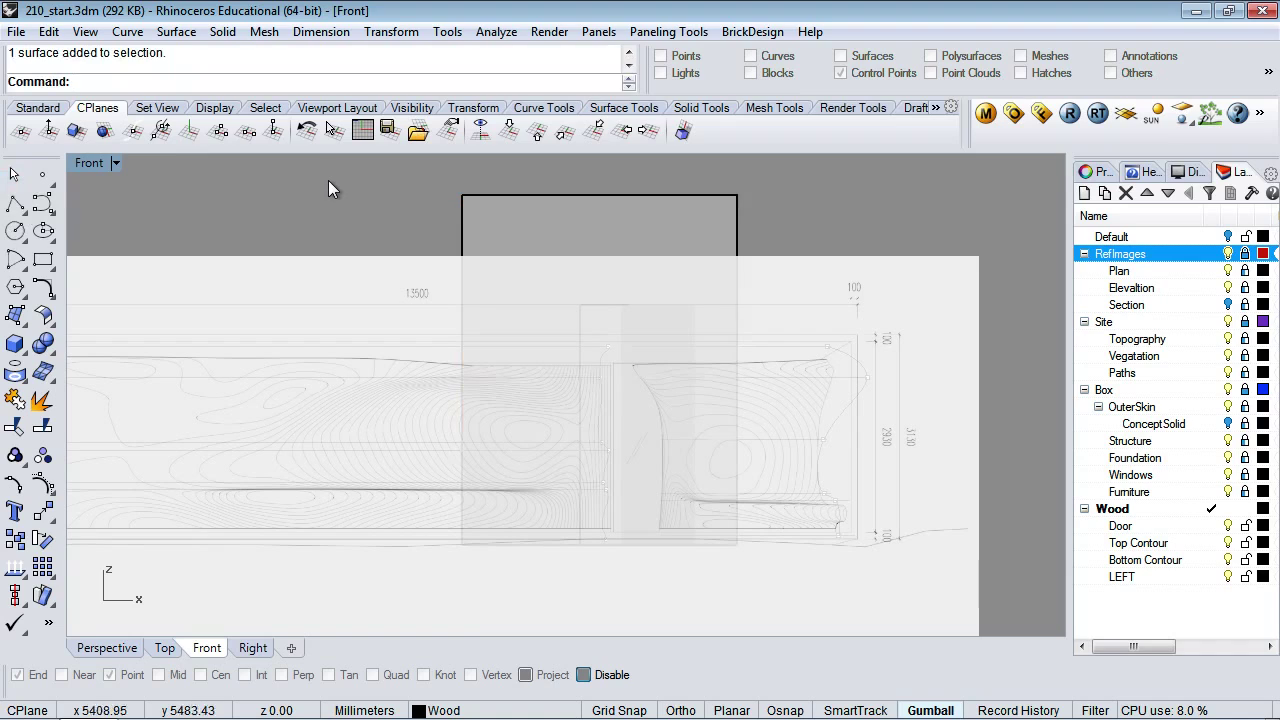
{"action": "left_click", "coordinate": [96, 165]}
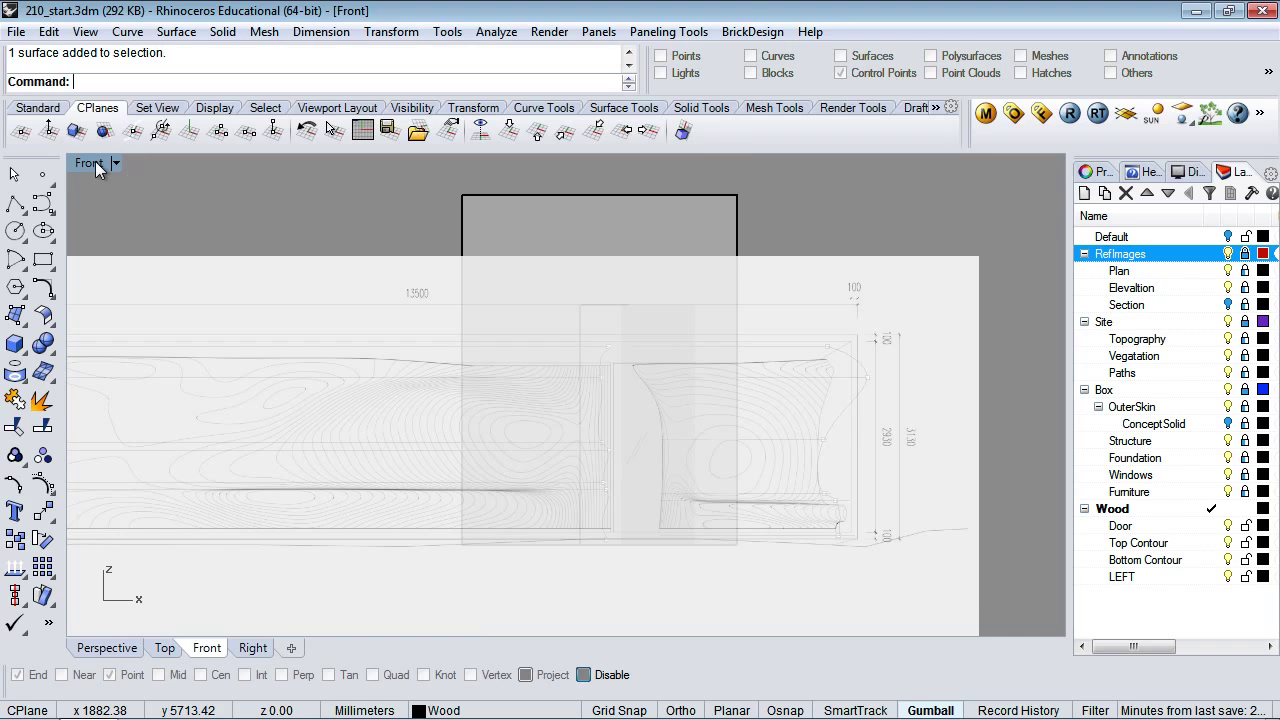
{"action": "left_click", "coordinate": [78, 131]}
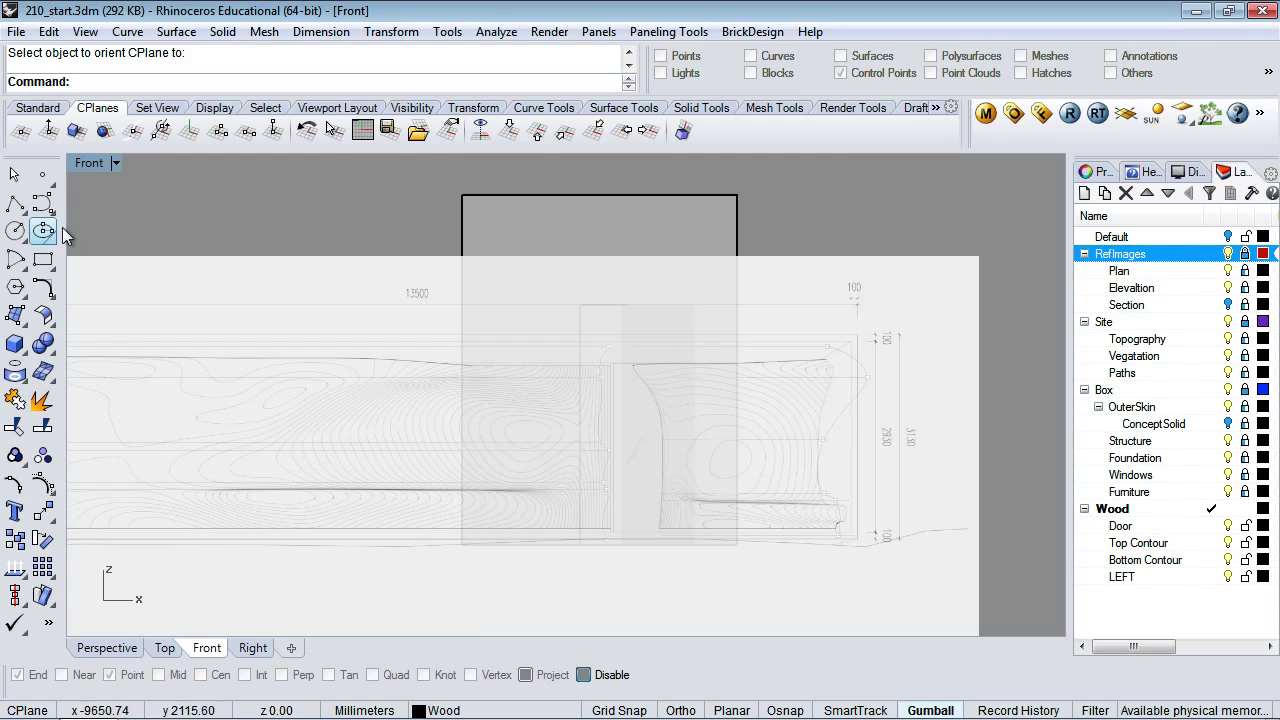
Step: Draw a straight horizontal polyline across the lower part of the section plane in the Front view, along the dark elevation line
{"action": "left_click", "coordinate": [15, 204]}
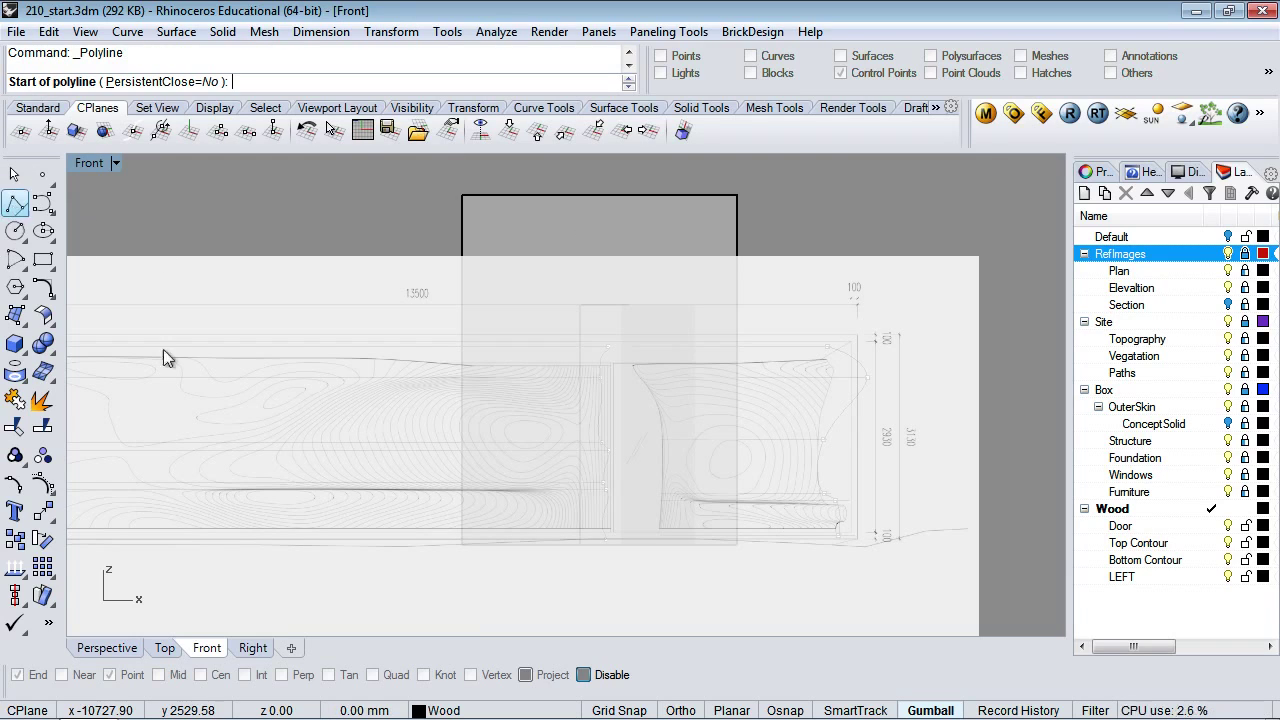
{"action": "left_click", "coordinate": [460, 490]}
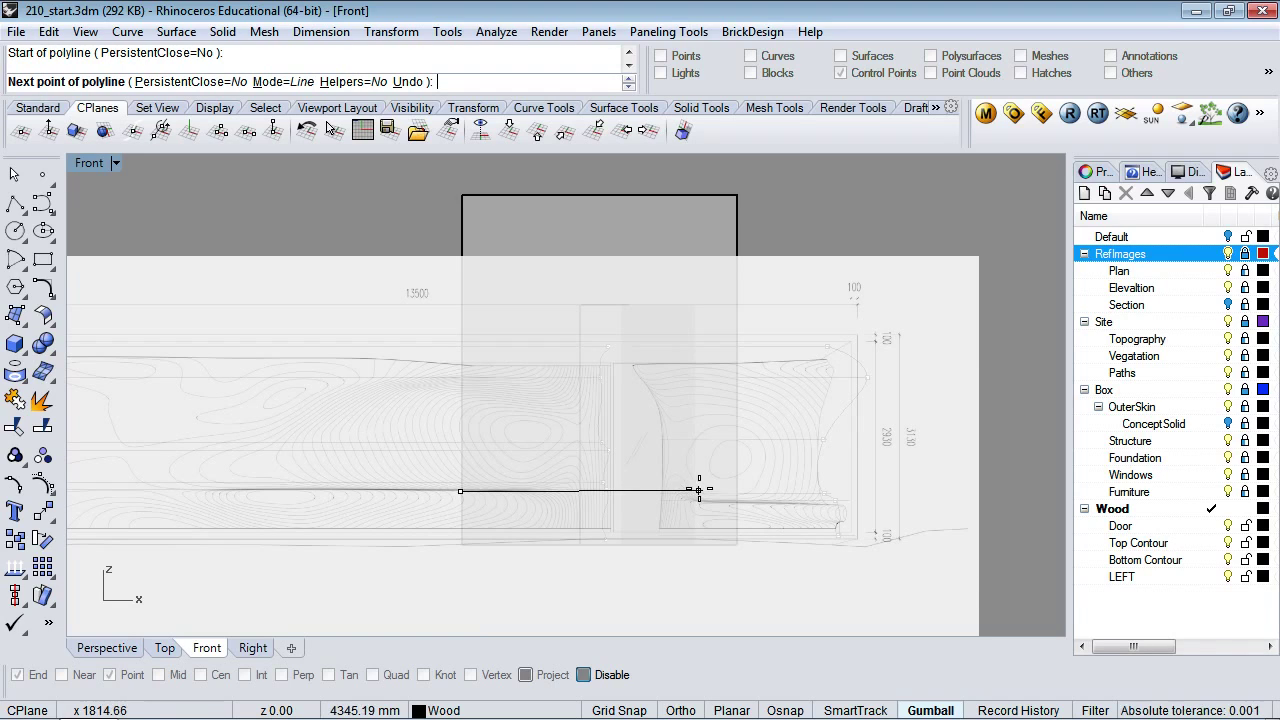
{"action": "key", "text": "F8"}
{"action": "left_click", "coordinate": [744, 490]}
{"action": "key", "text": "F8"}
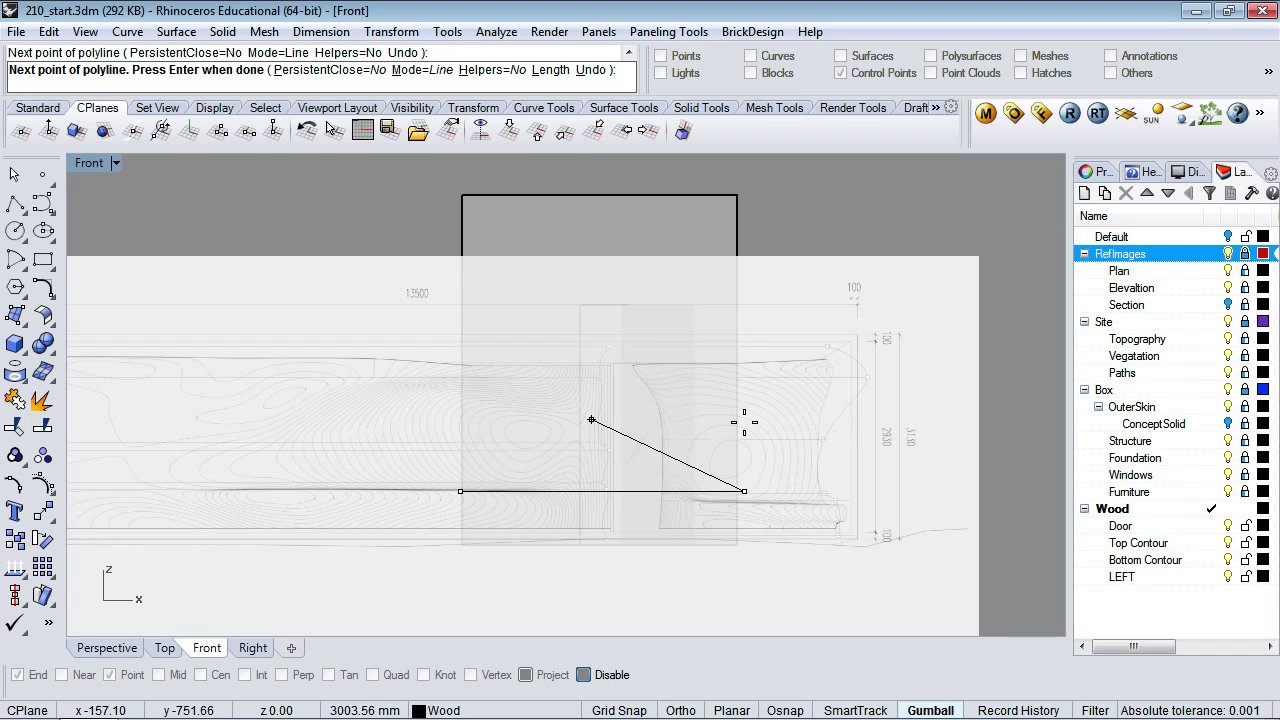
{"action": "key", "text": "Escape"}
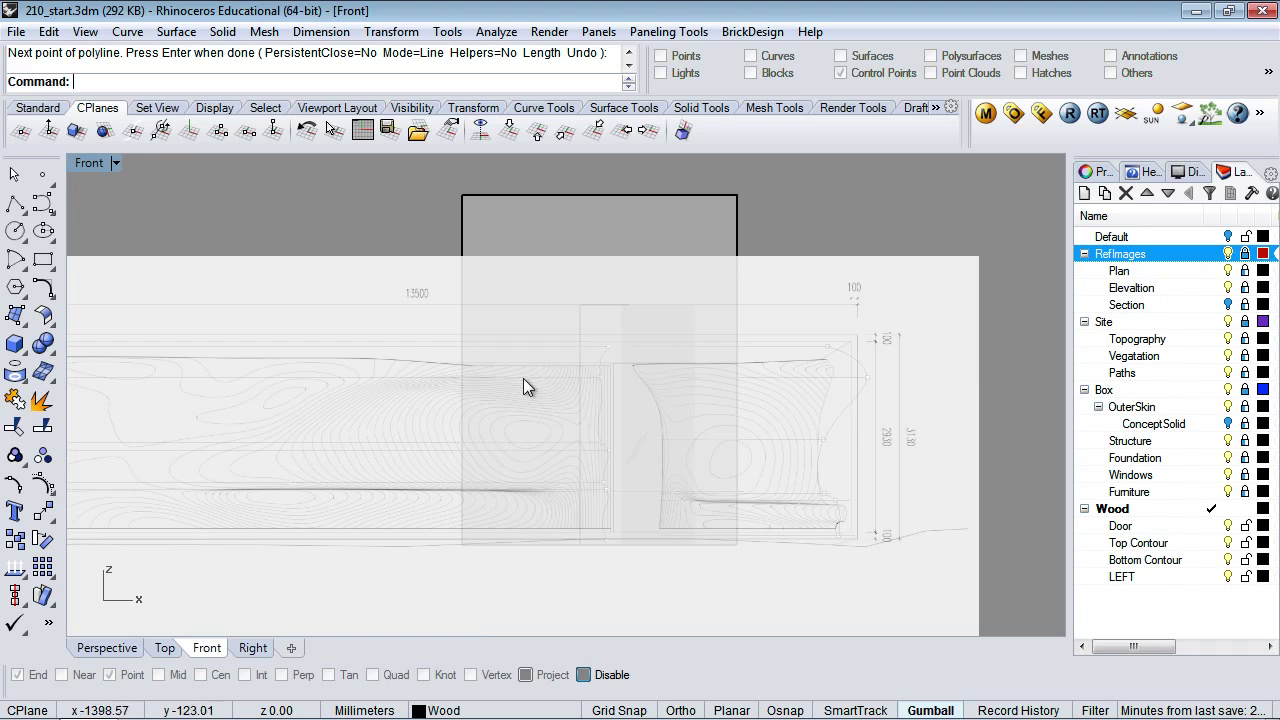
Step: Draw a second horizontal polyline about 5500 mm long just above that height, extending slightly past both edges of the section plane
{"action": "left_click", "coordinate": [15, 203]}
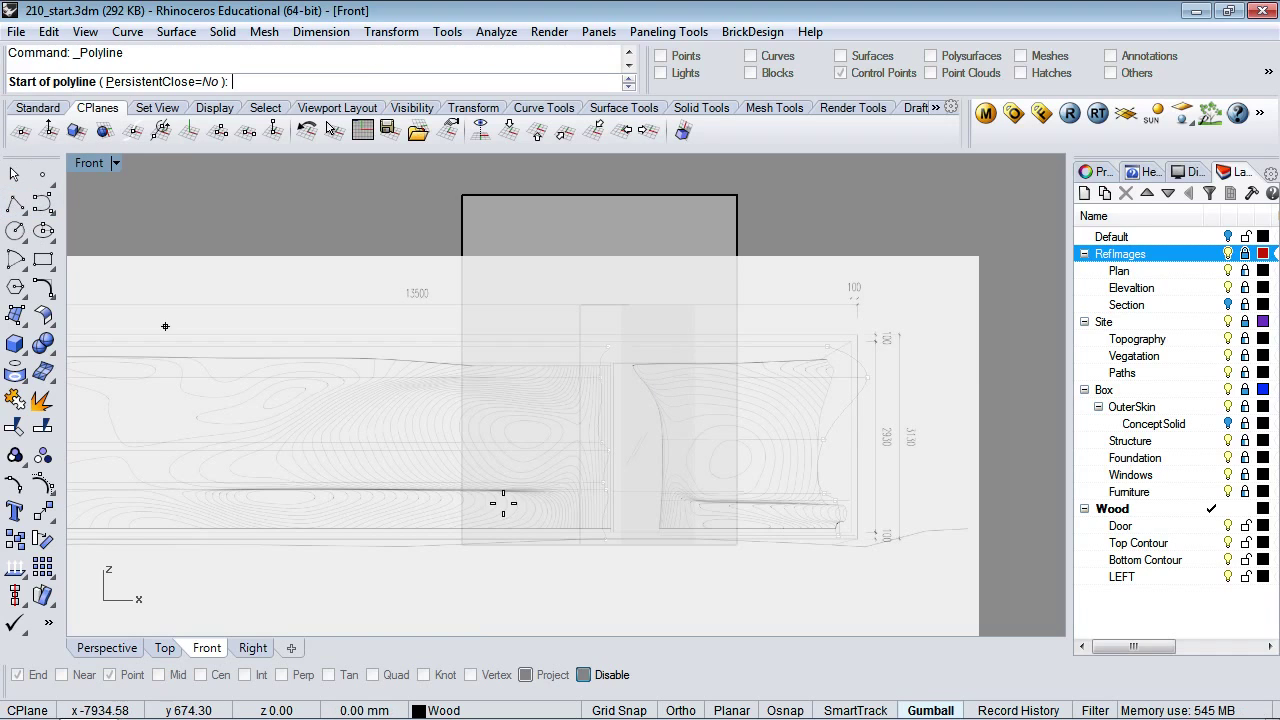
{"action": "left_click", "coordinate": [451, 487]}
{"action": "key", "text": "F8"}
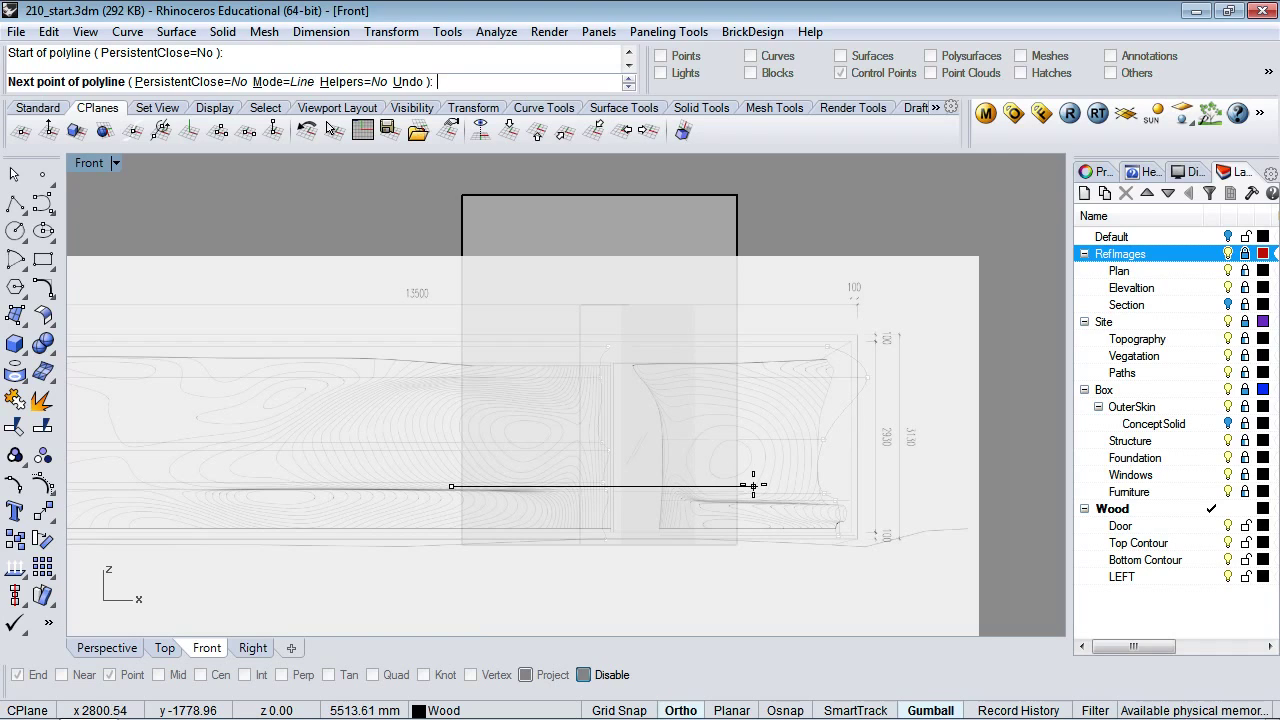
{"action": "left_click", "coordinate": [753, 486]}
{"action": "key", "text": "Escape"}
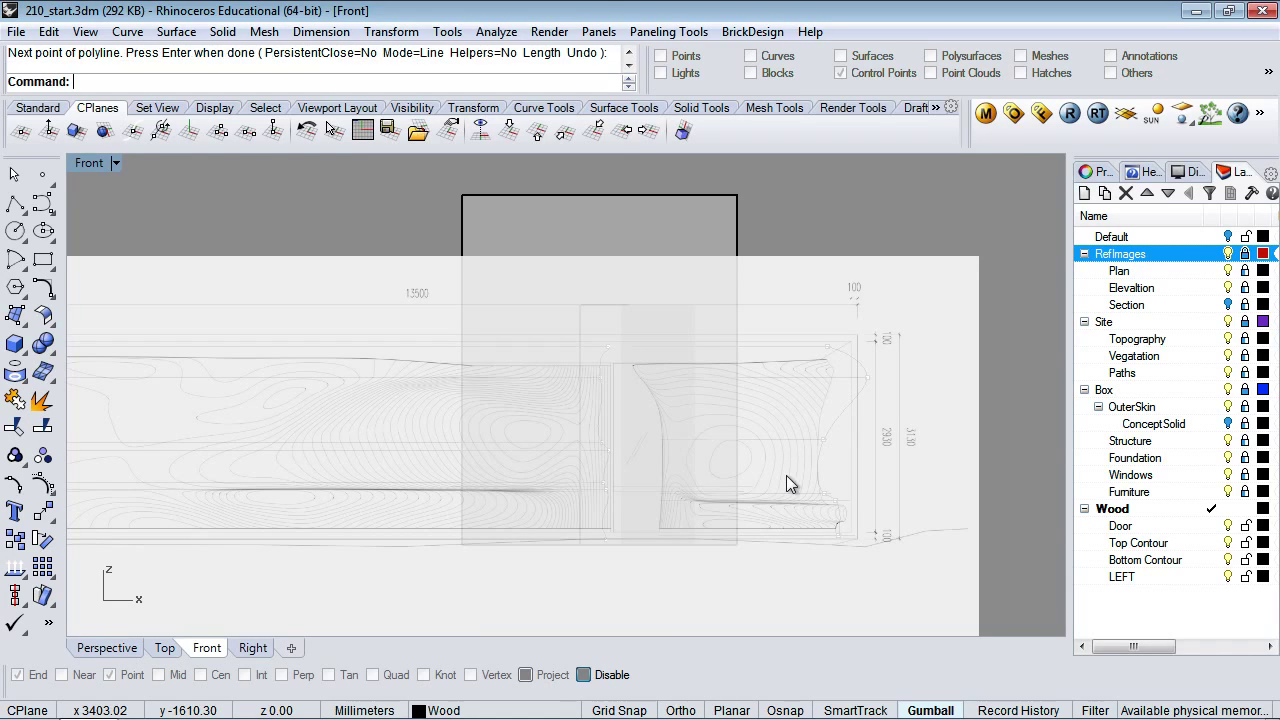
Step: Try to group one of the new horizontal lines with the large section plane in the Perspective view
{"action": "left_click", "coordinate": [690, 461]}
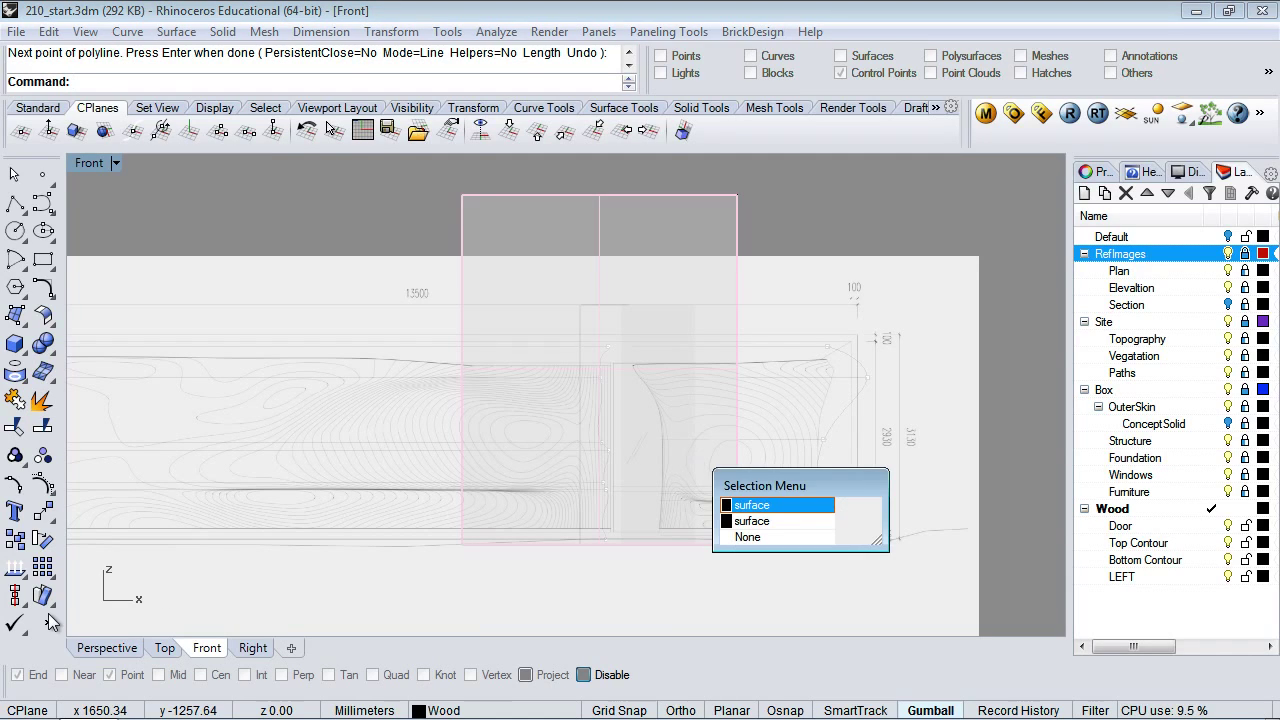
{"action": "left_click", "coordinate": [106, 650]}
{"action": "left_click", "coordinate": [106, 648]}
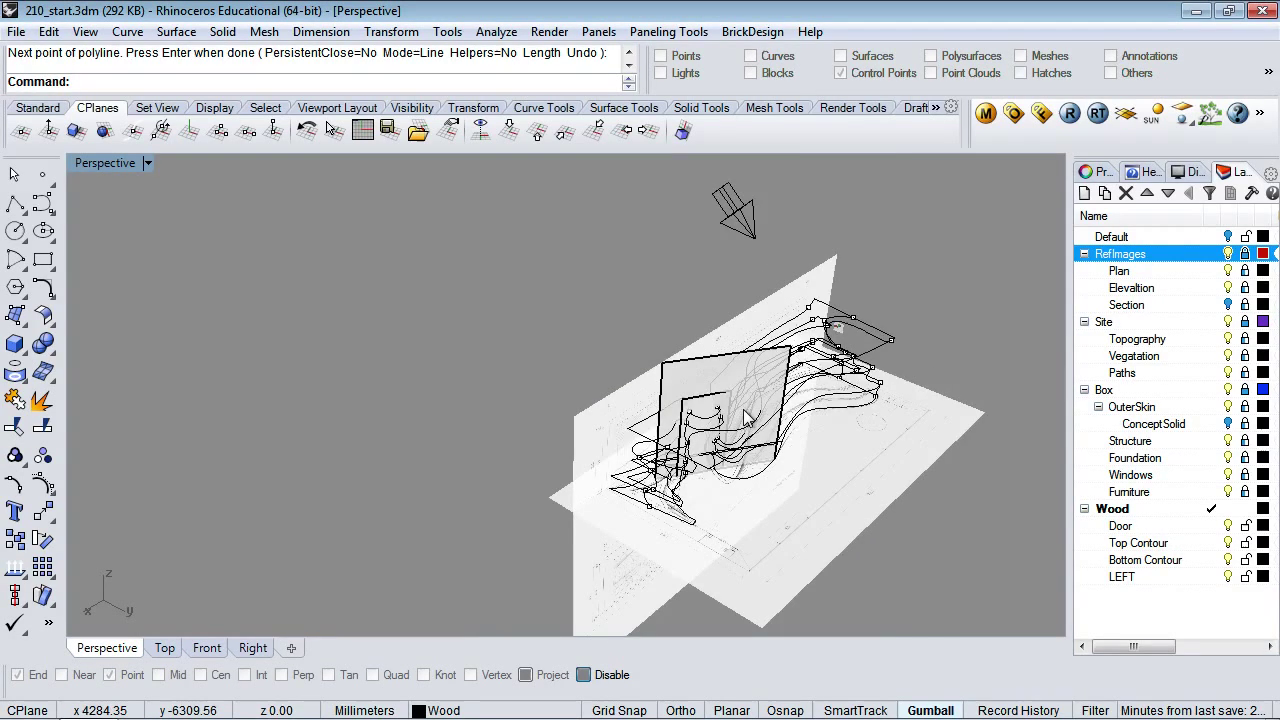
{"action": "scroll", "coordinate": [745, 418], "scroll_direction": "up", "scroll_amount": 3}
{"action": "left_click", "coordinate": [808, 486]}
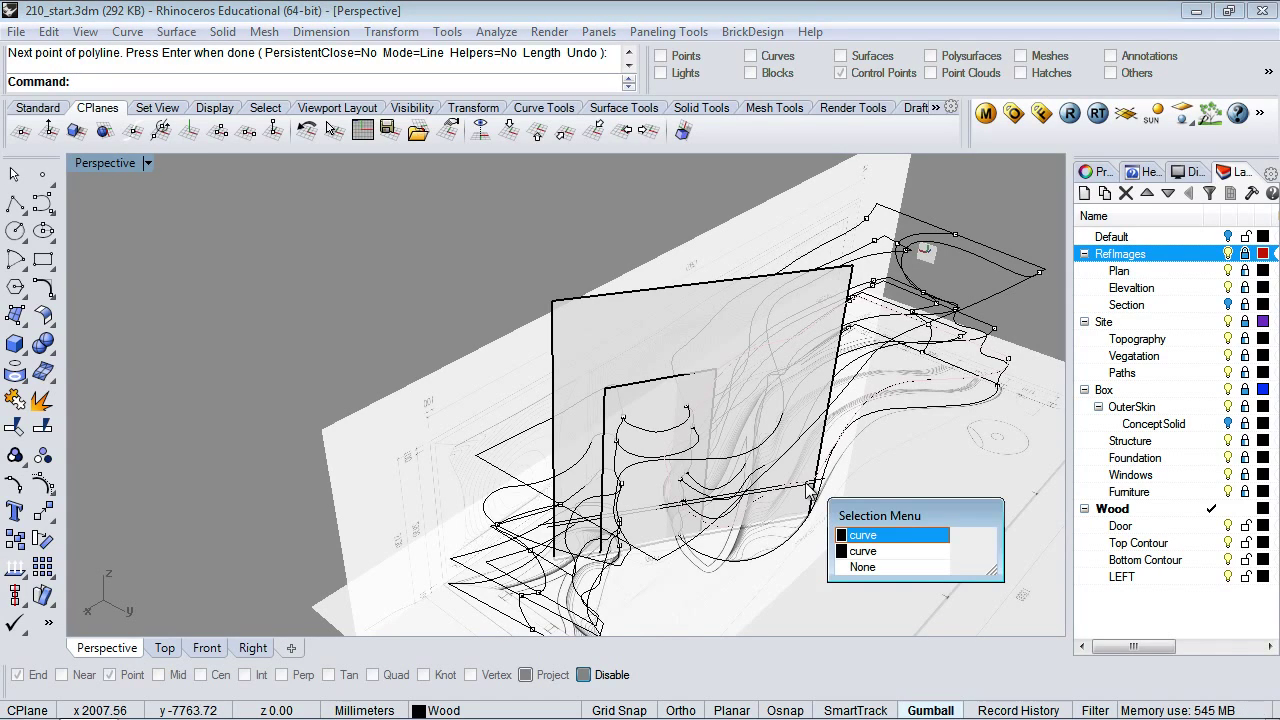
{"action": "left_click", "coordinate": [864, 550]}
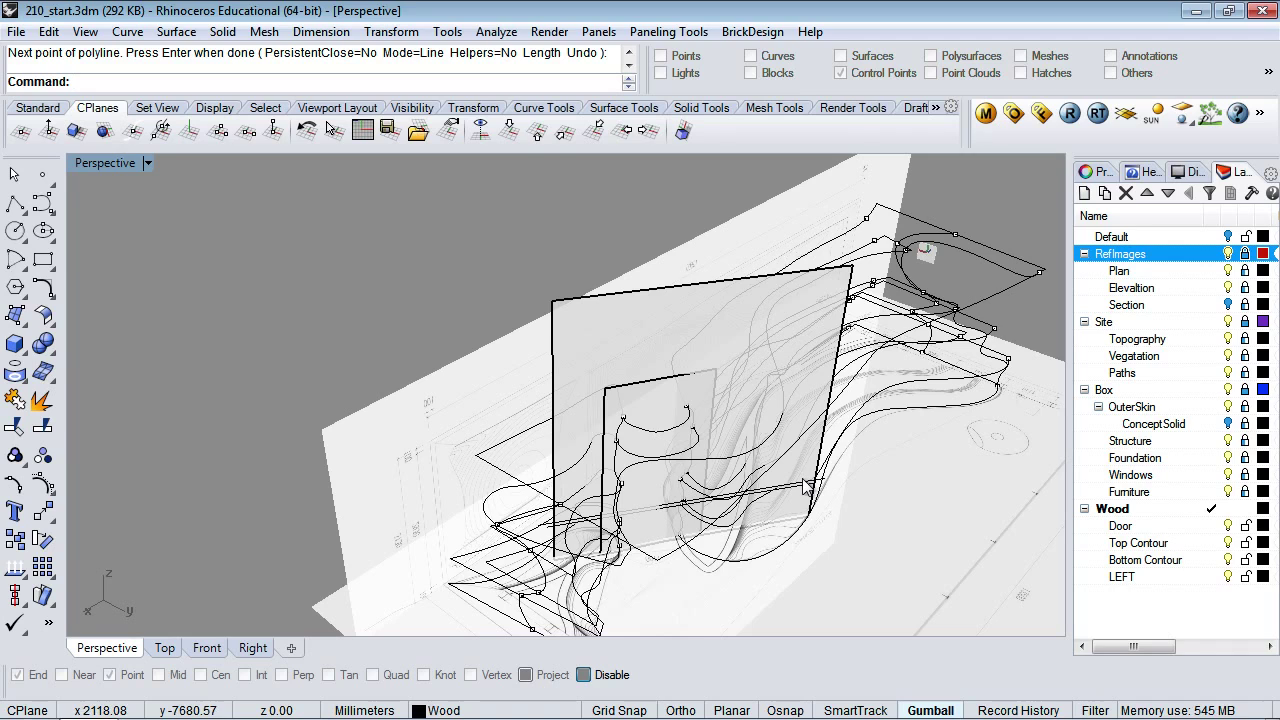
{"action": "left_click", "coordinate": [862, 530]}
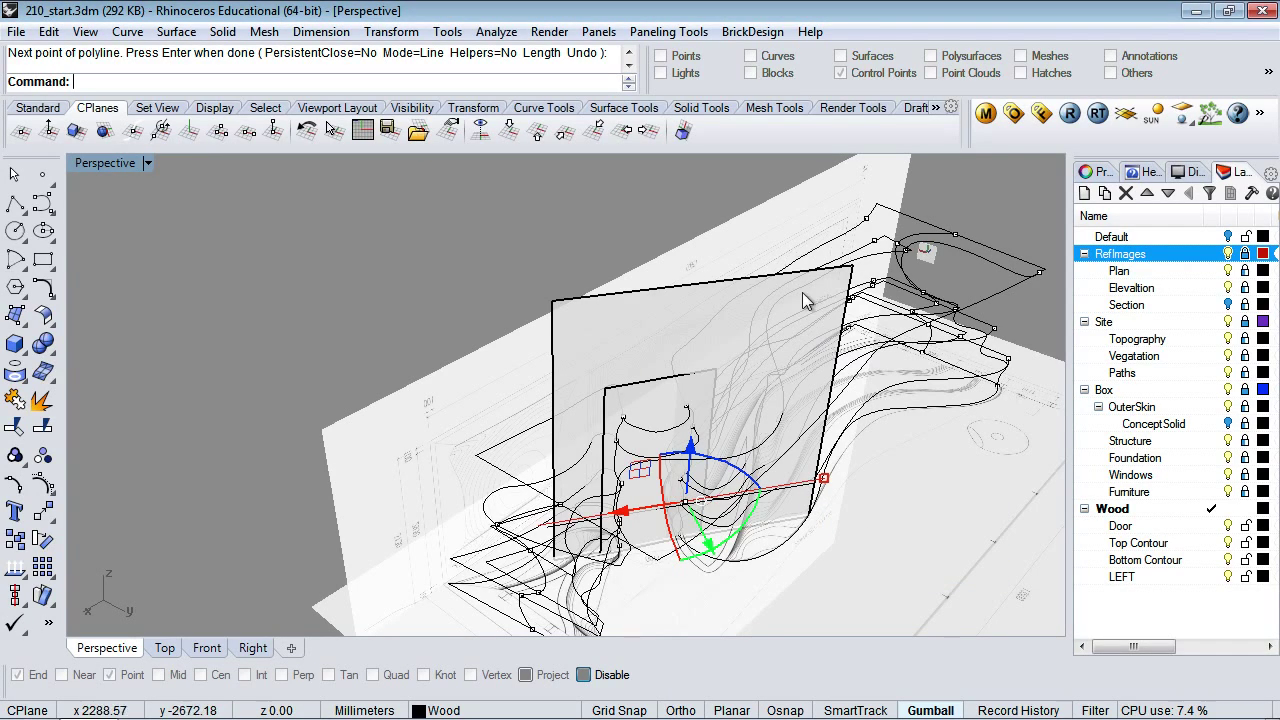
{"action": "left_click", "coordinate": [722, 285]}
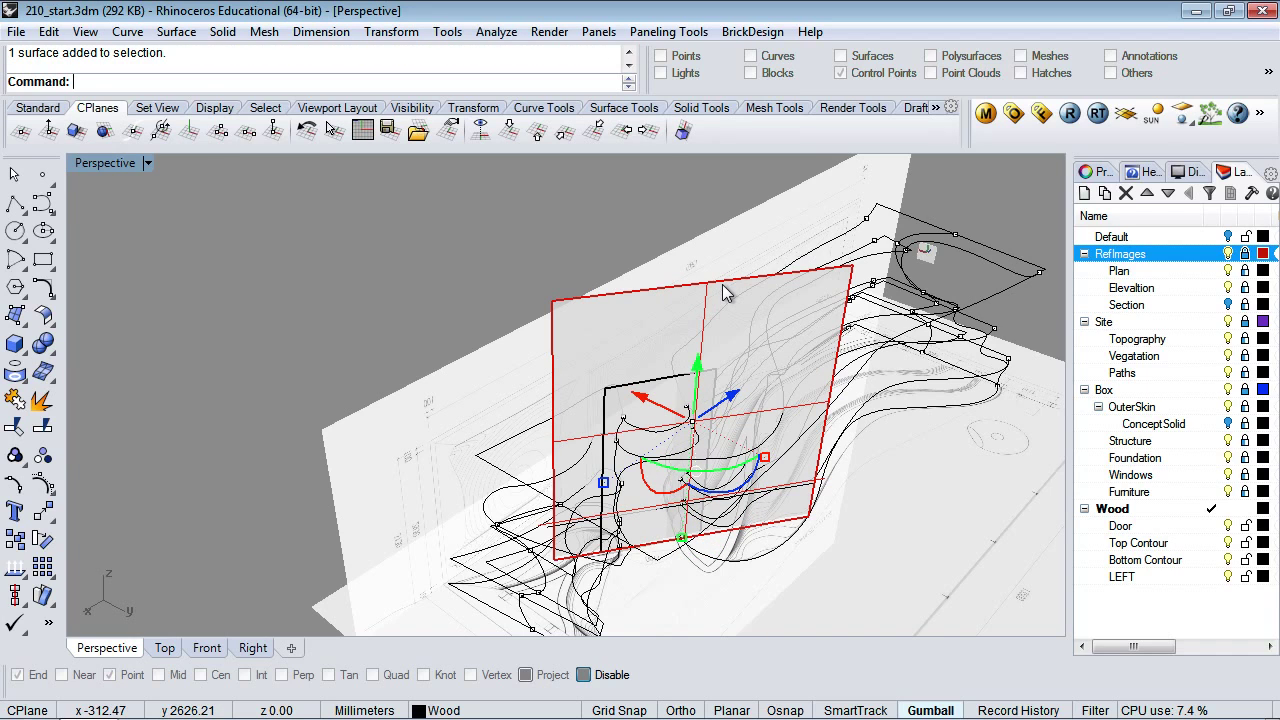
{"action": "type", "text": "Go"}
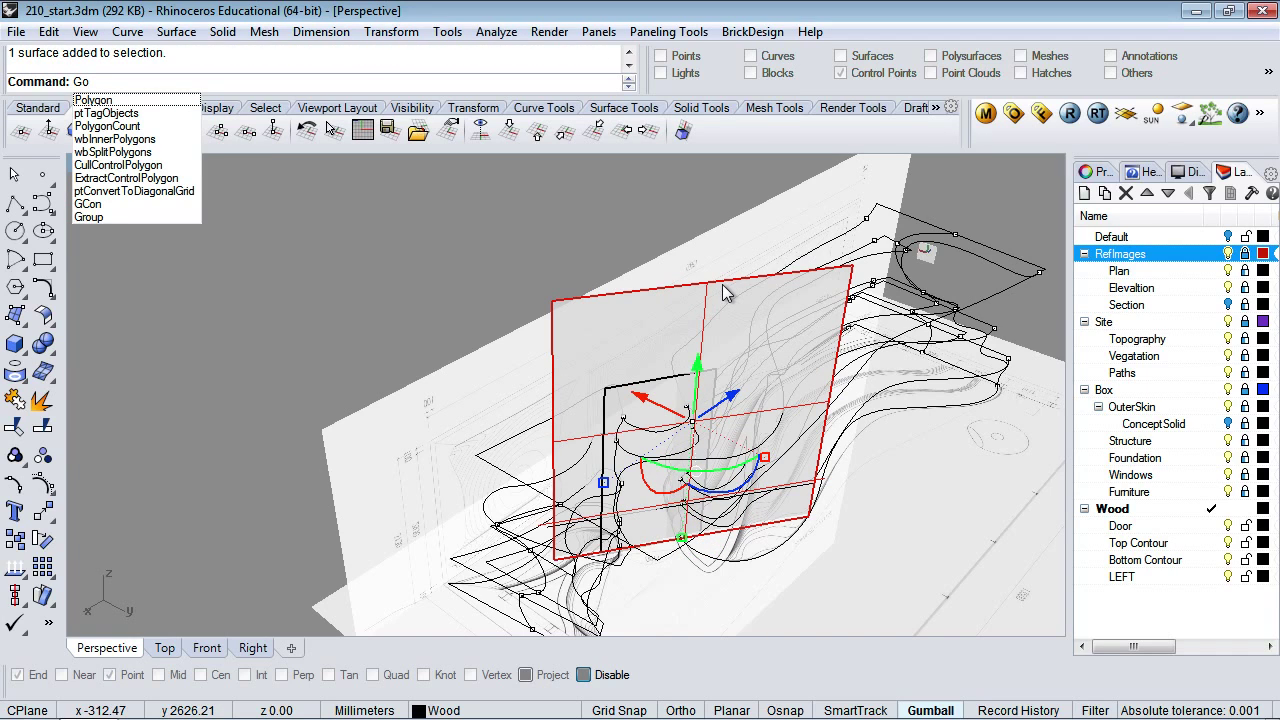
{"action": "key", "text": "BackSpace"}
{"action": "type", "text": "r"}
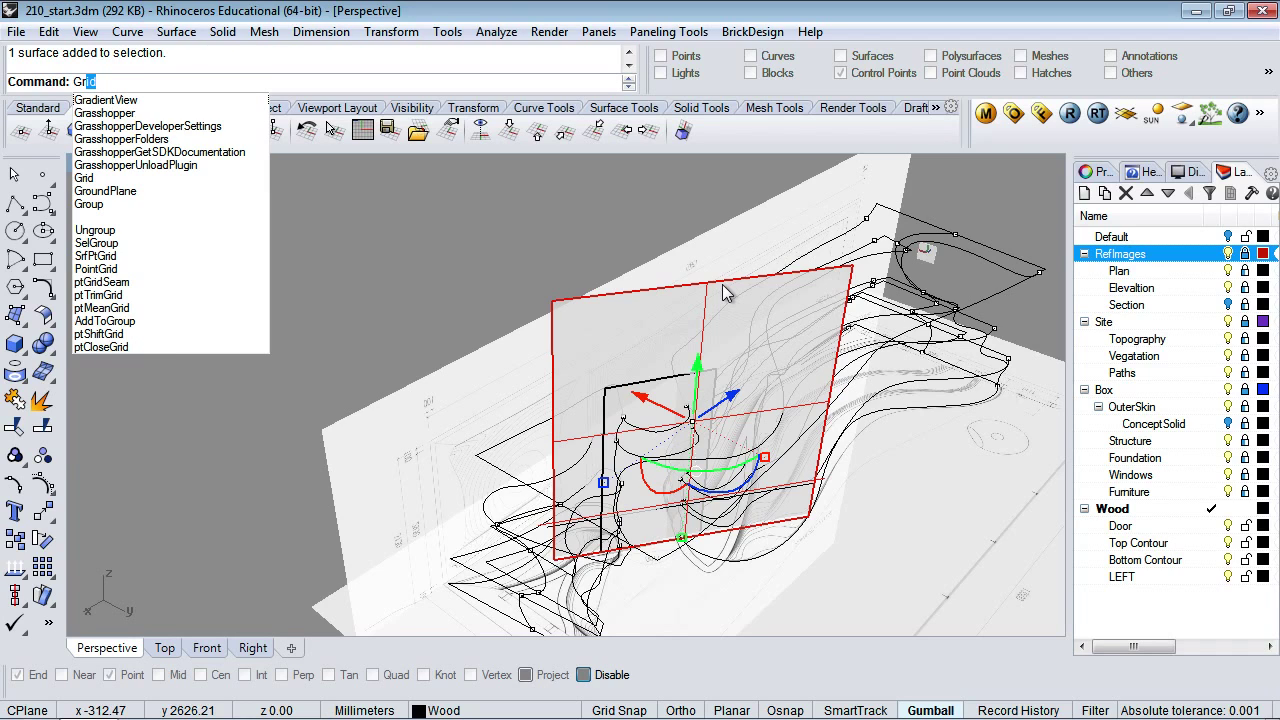
{"action": "type", "text": "oup"}
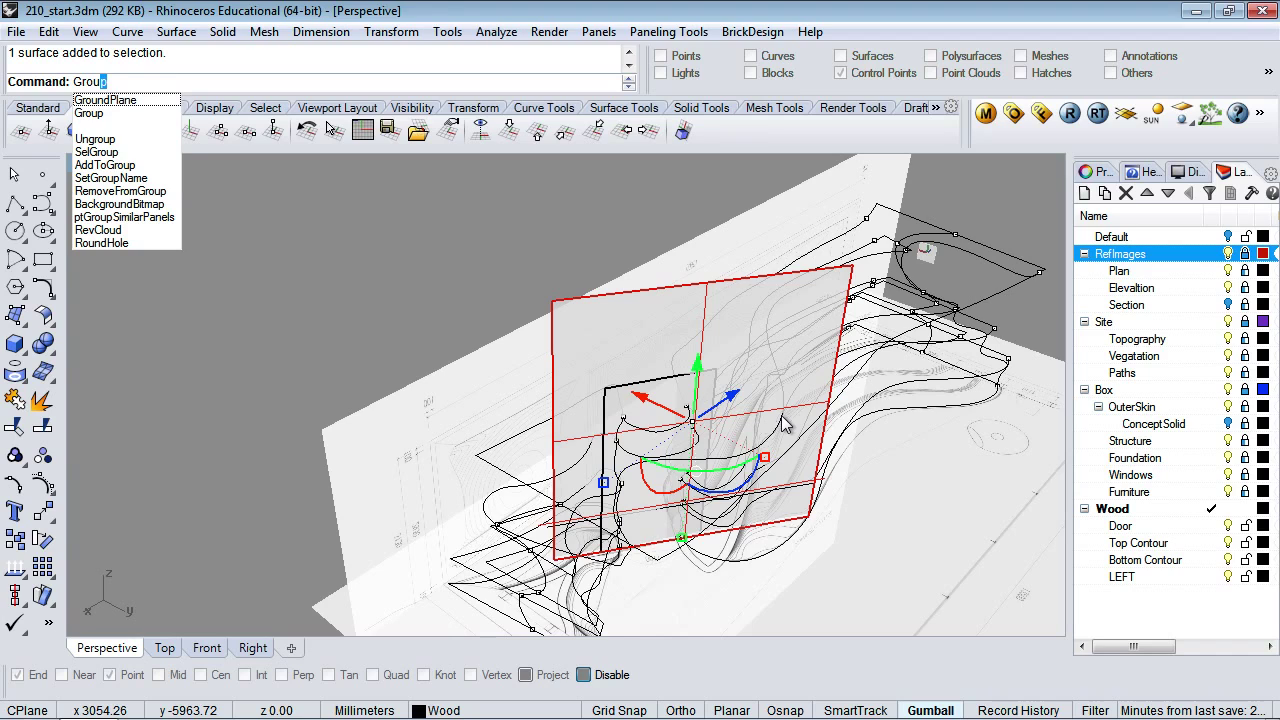
{"action": "key", "text": "Escape"}
{"action": "key", "text": "Escape"}
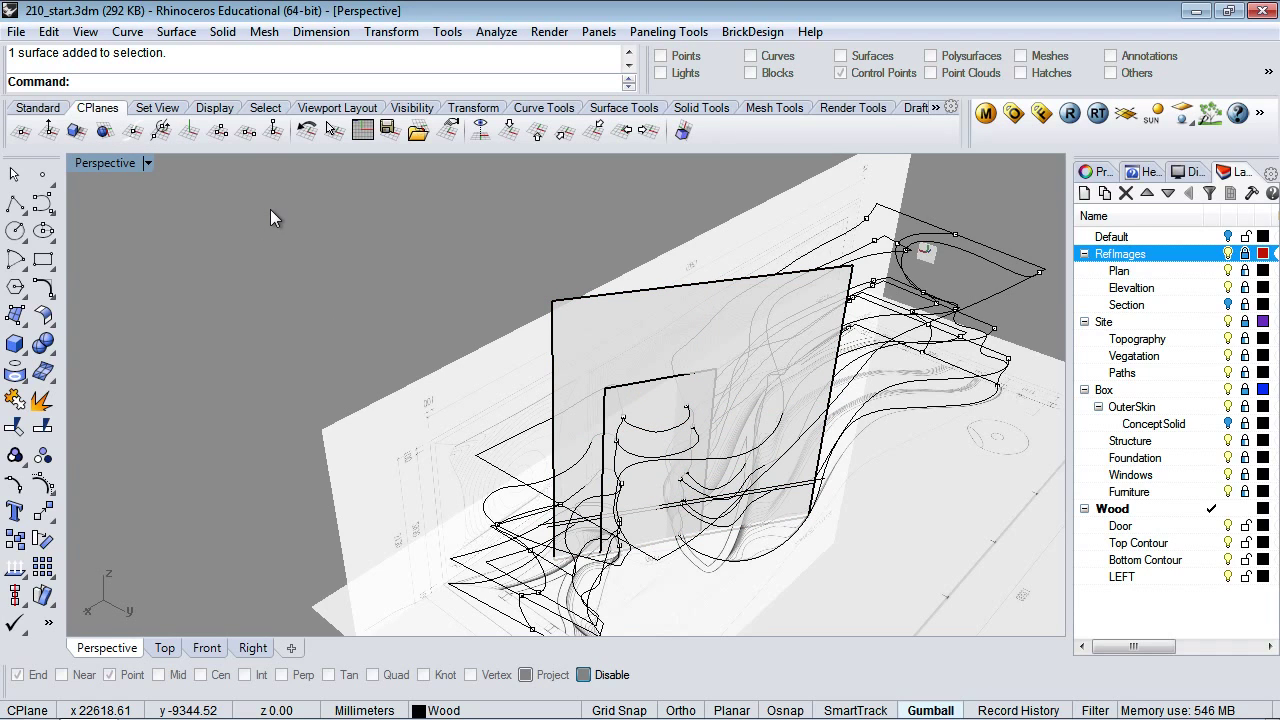
Step: Review how the section planes and horizontal lines sit across the wood curves in the Perspective and Top views
{"action": "key", "text": "Home"}
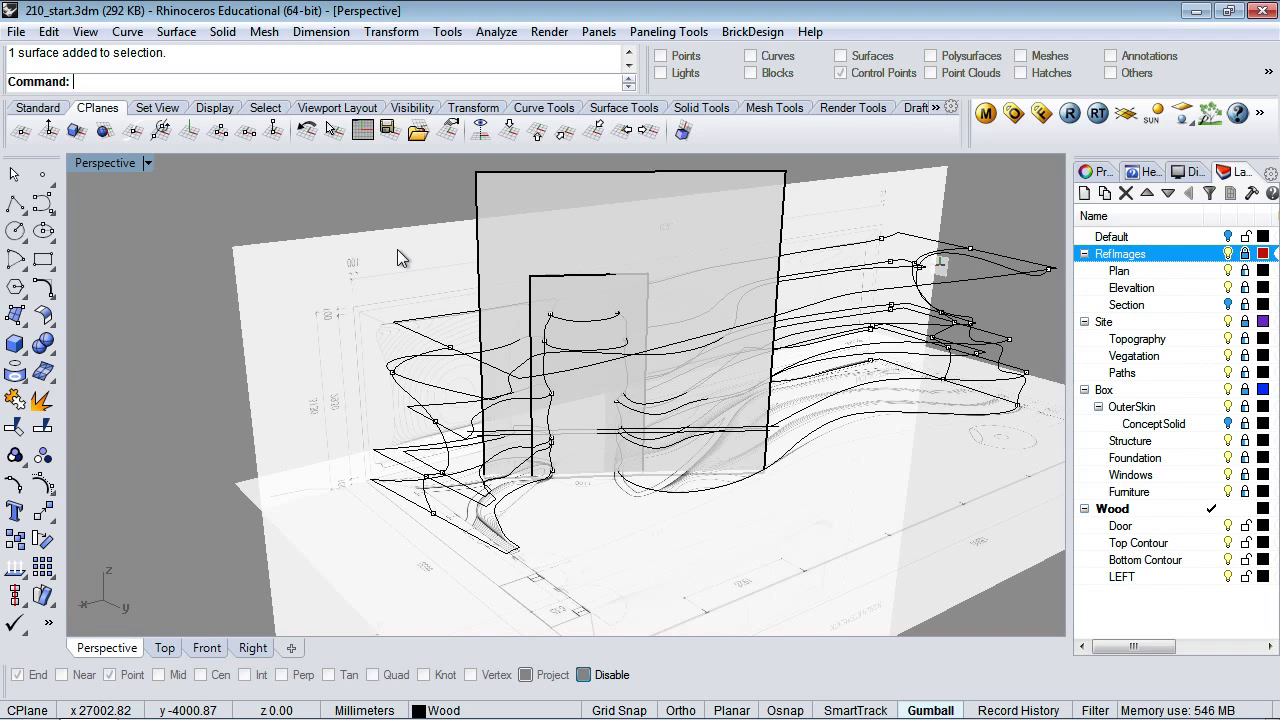
{"action": "right_click_drag", "start_coordinate": [431, 250], "coordinate": [437, 305]}
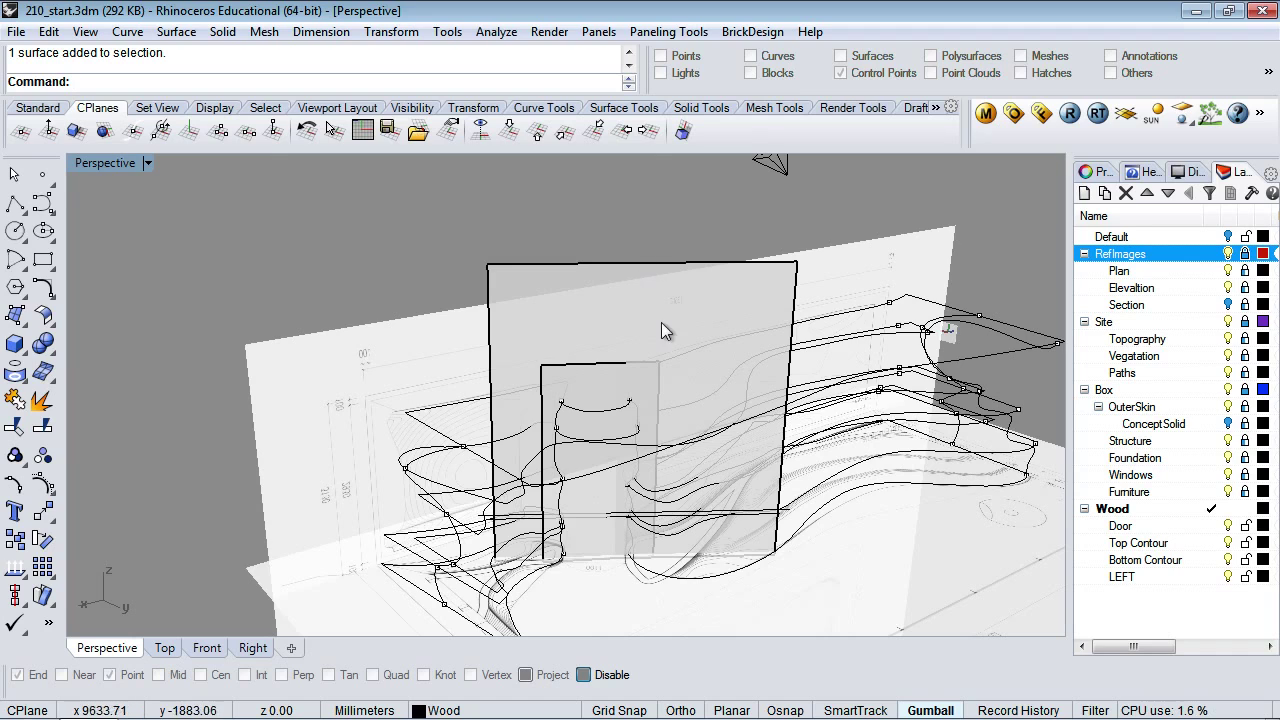
{"action": "left_click", "coordinate": [165, 649]}
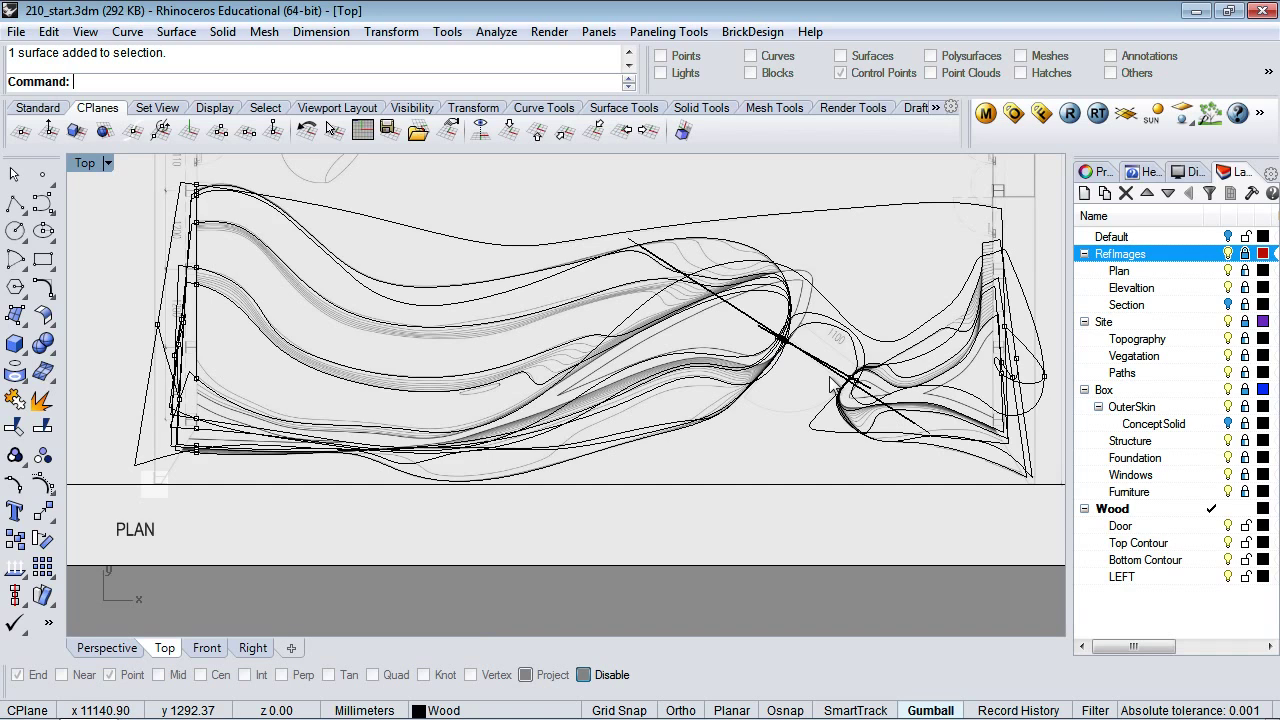
{"action": "left_click", "coordinate": [105, 648]}
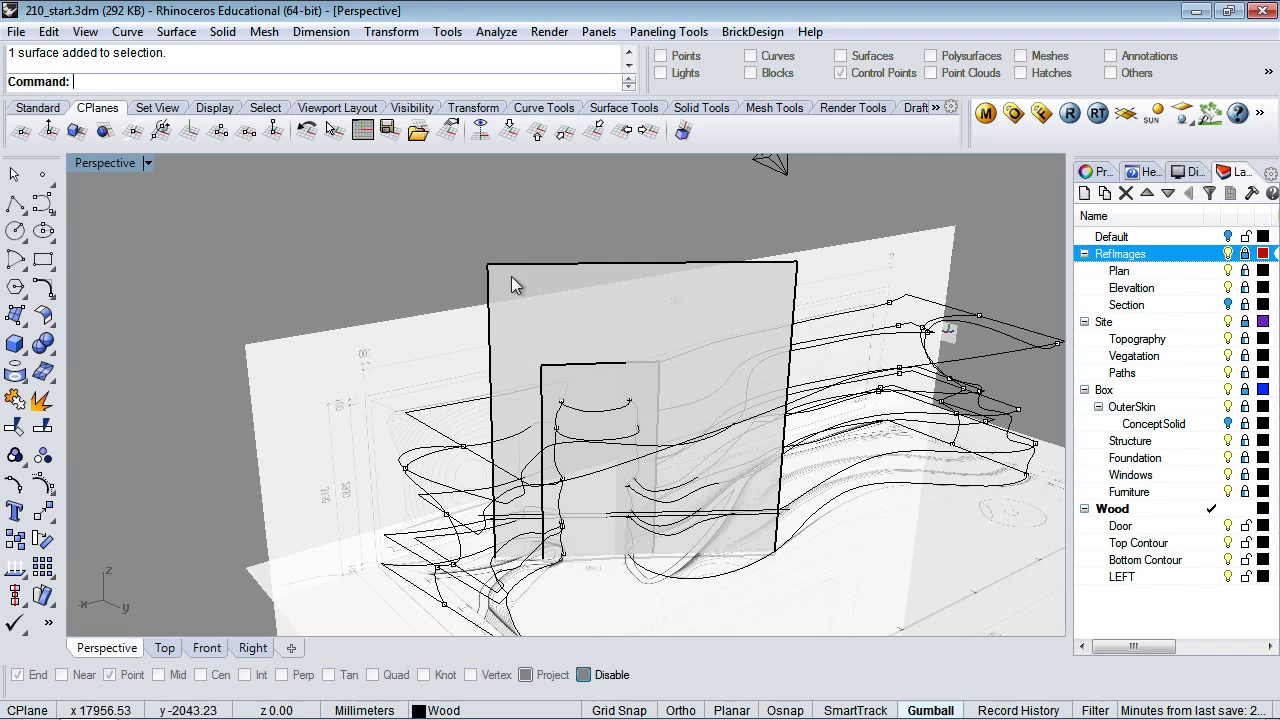
{"action": "left_click", "coordinate": [77, 131]}
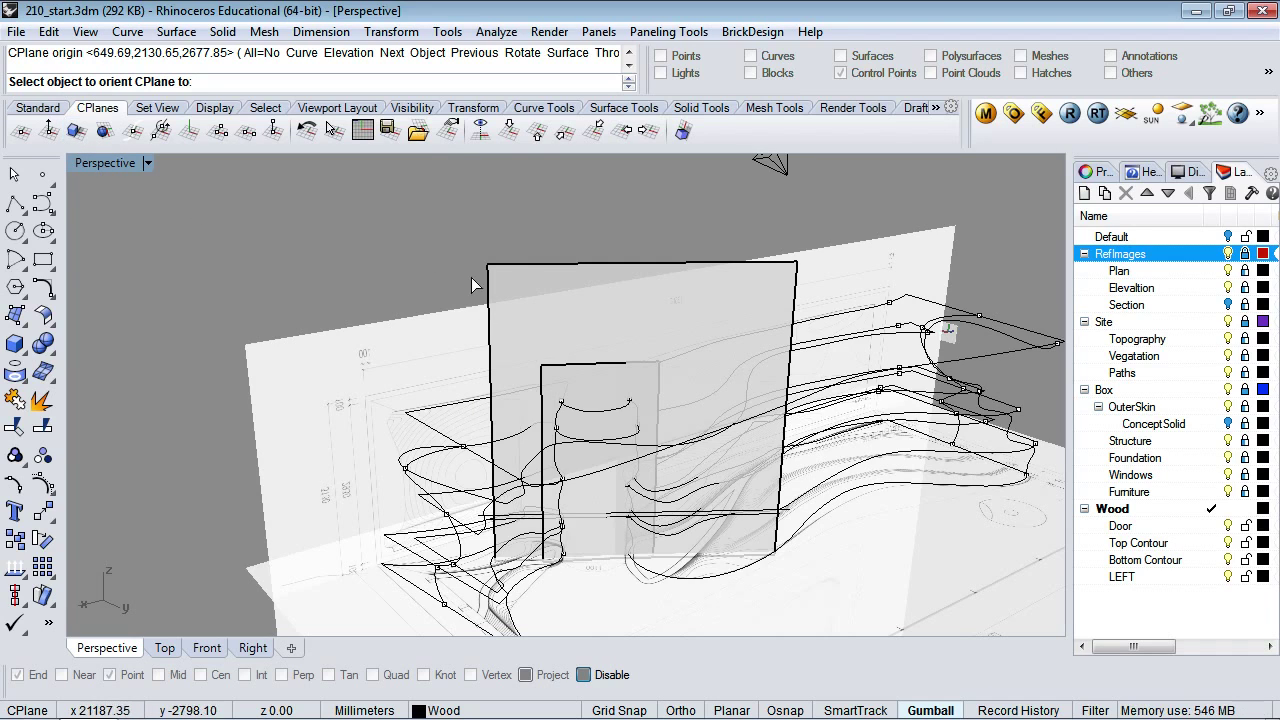
{"action": "key", "text": "Escape"}
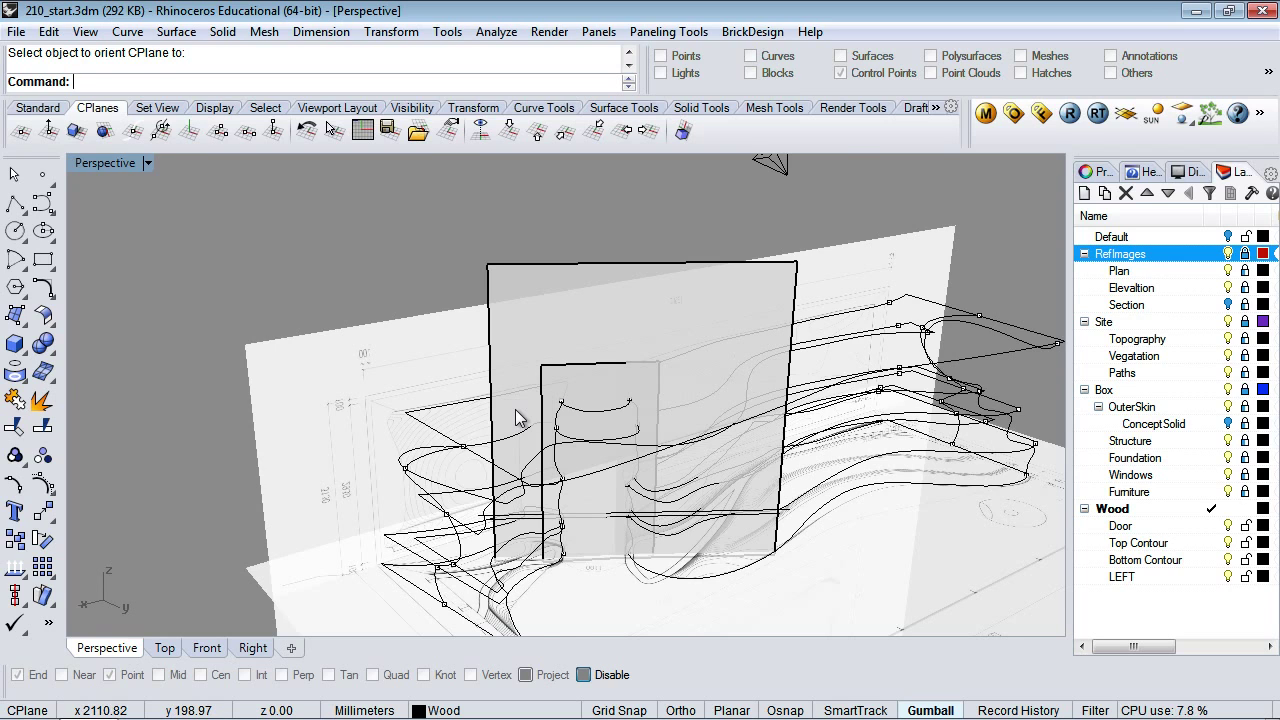
{"action": "right_click_drag", "start_coordinate": [518, 418], "coordinate": [580, 460]}
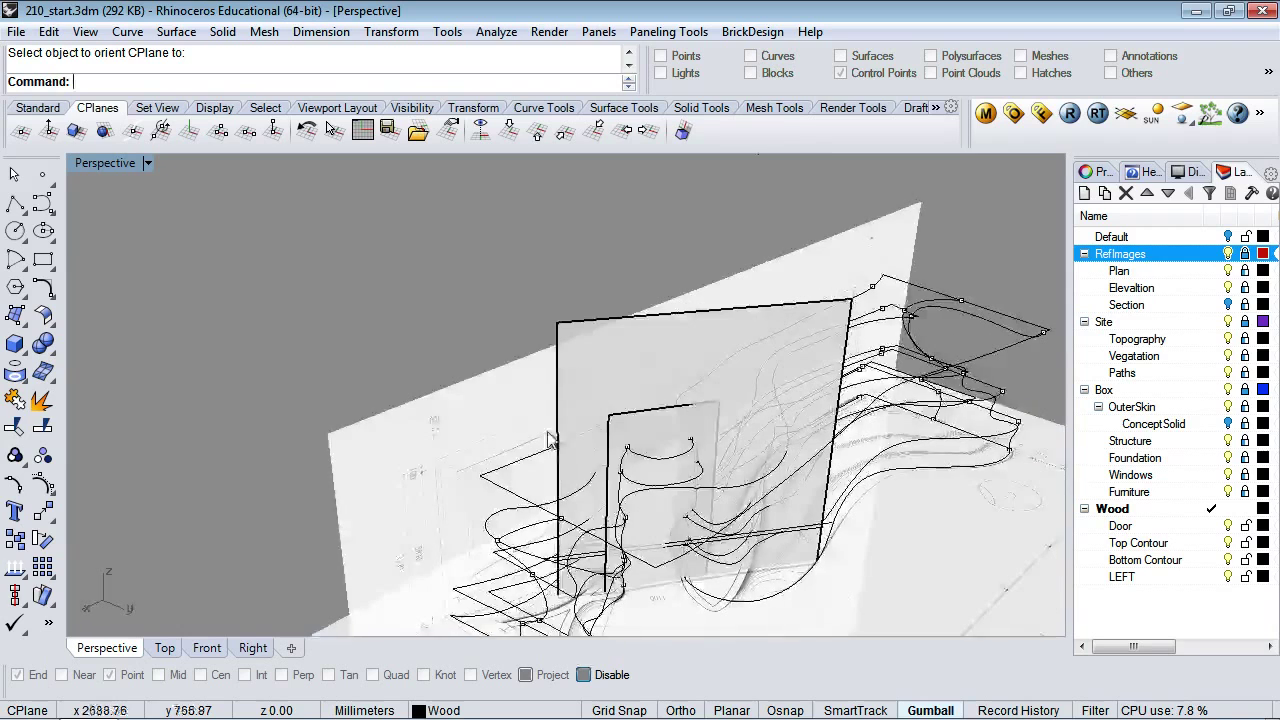
{"action": "left_click", "coordinate": [43, 203]}
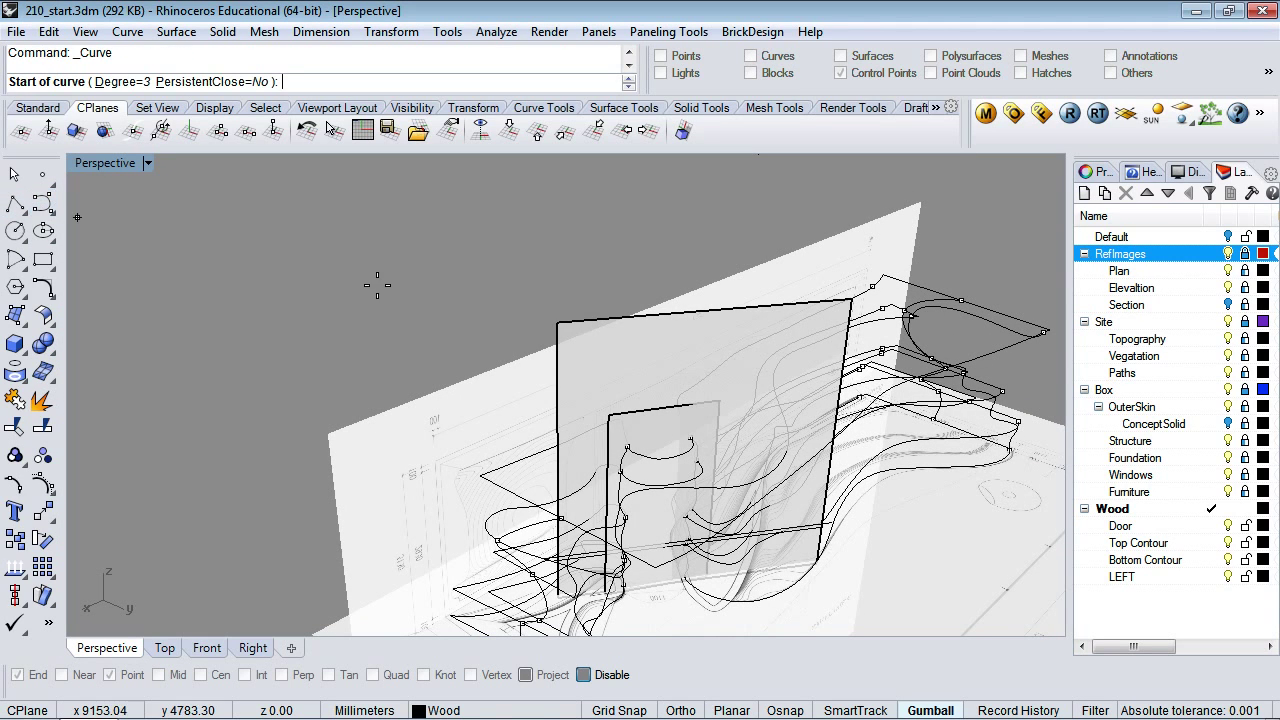
{"action": "left_click", "coordinate": [541, 267]}
{"action": "left_click", "coordinate": [426, 253]}
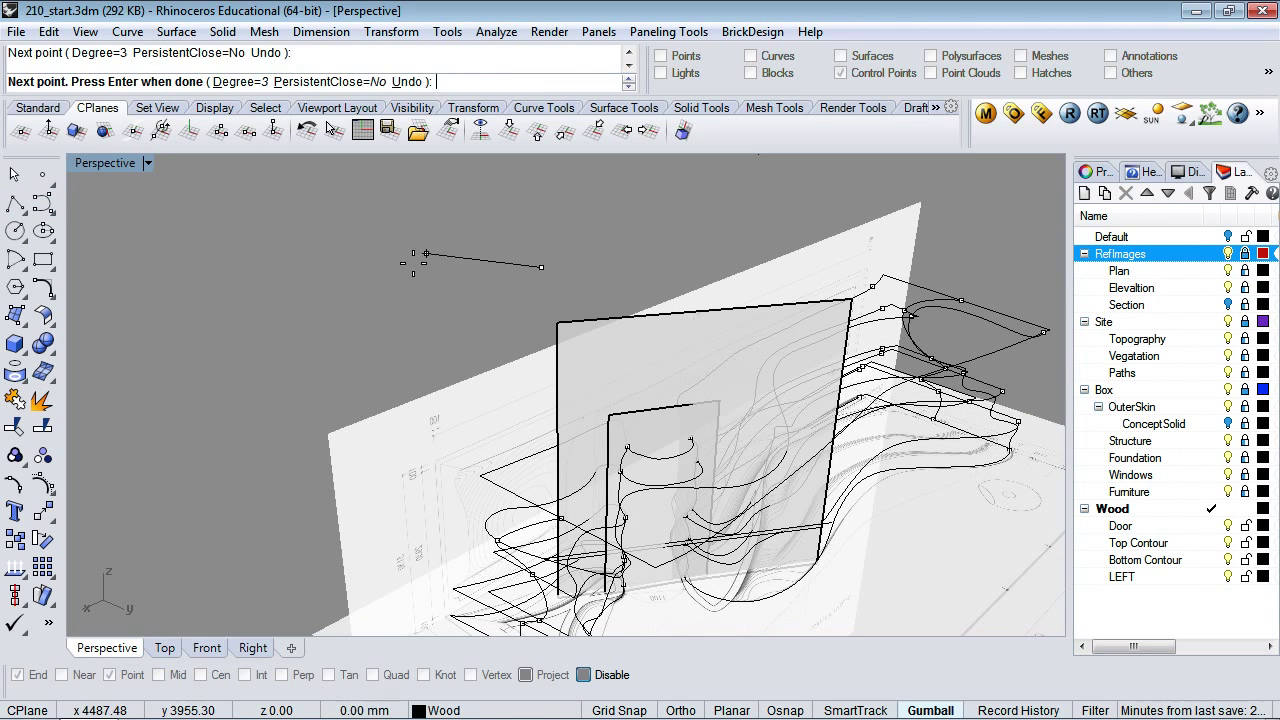
{"action": "left_click", "coordinate": [314, 350]}
{"action": "left_click", "coordinate": [188, 369]}
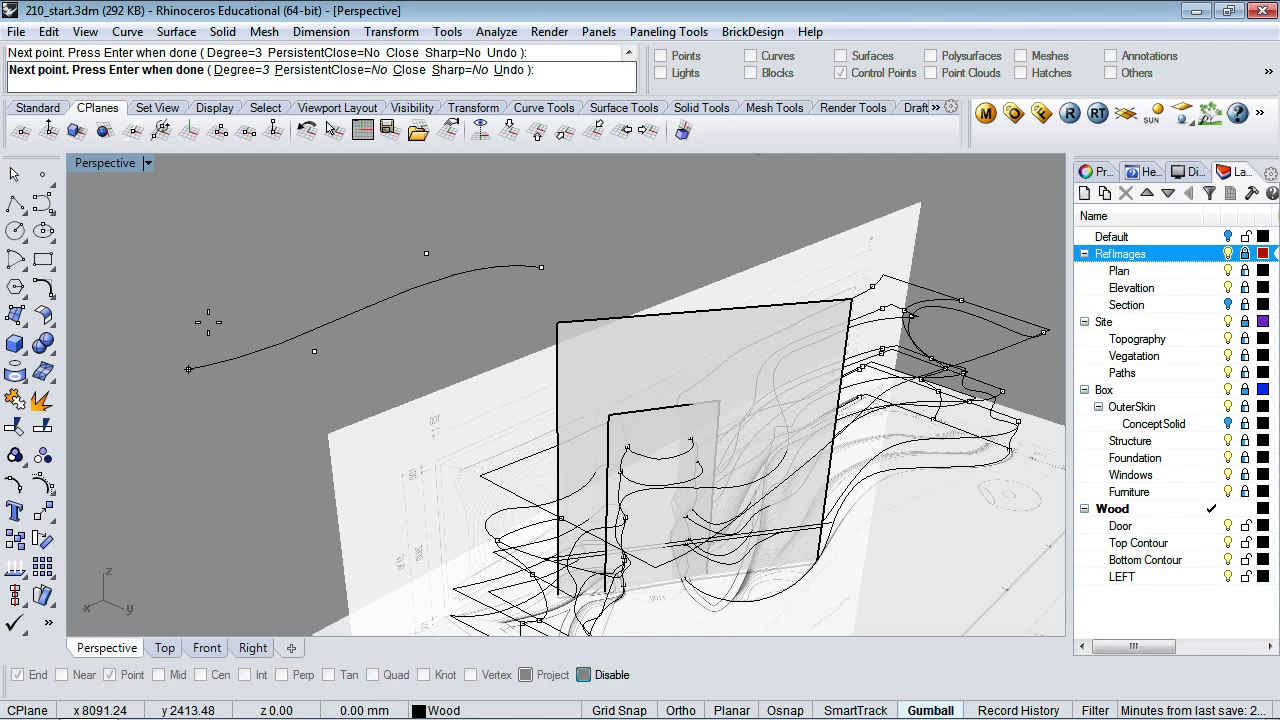
{"action": "left_click", "coordinate": [238, 277]}
{"action": "left_click", "coordinate": [397, 246]}
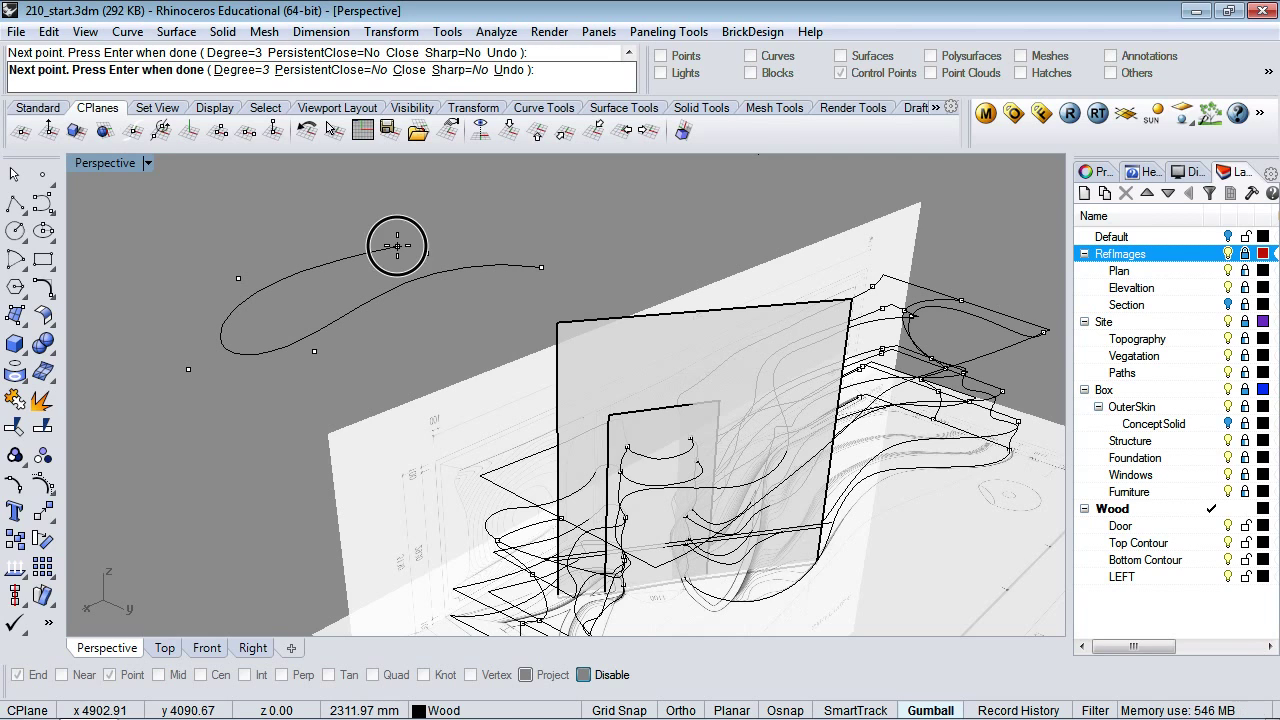
{"action": "left_click", "coordinate": [442, 213]}
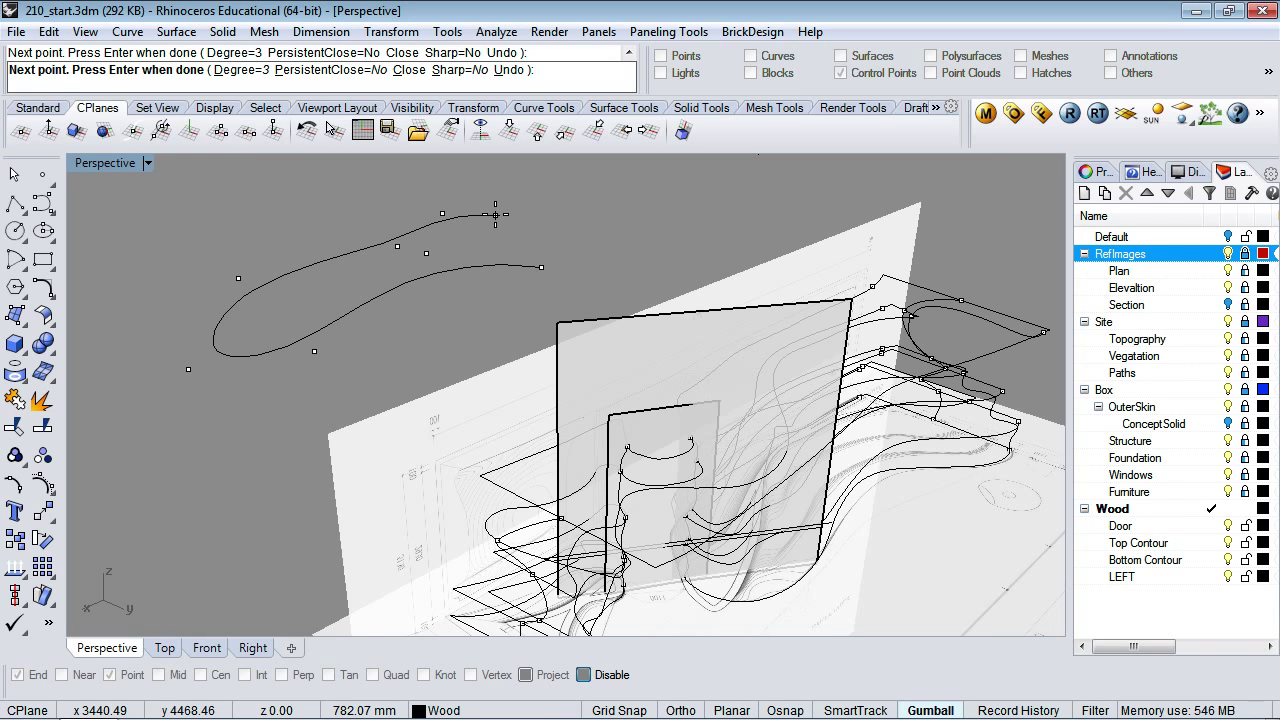
{"action": "key", "text": "Escape"}
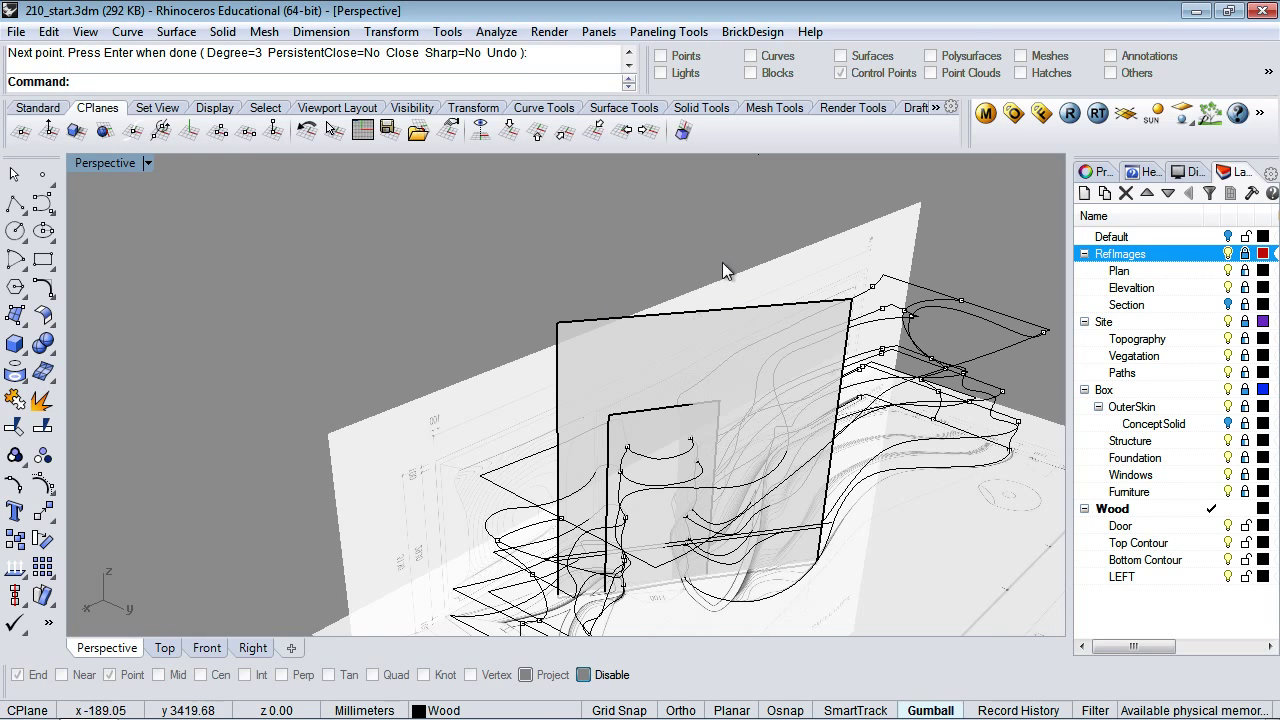
Step: Delete the large and the small vertical section planes, keeping the wood curves
{"action": "left_click", "coordinate": [756, 342]}
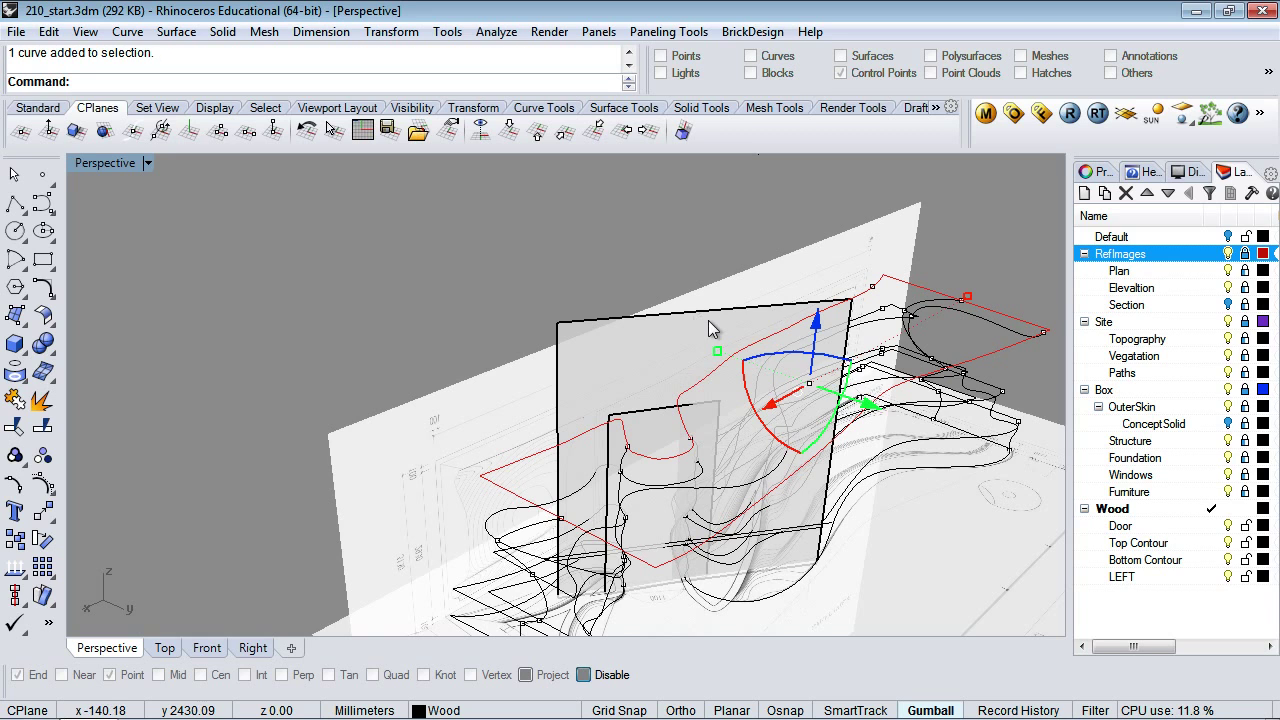
{"action": "left_click", "coordinate": [708, 328]}
{"action": "key", "text": "Delete"}
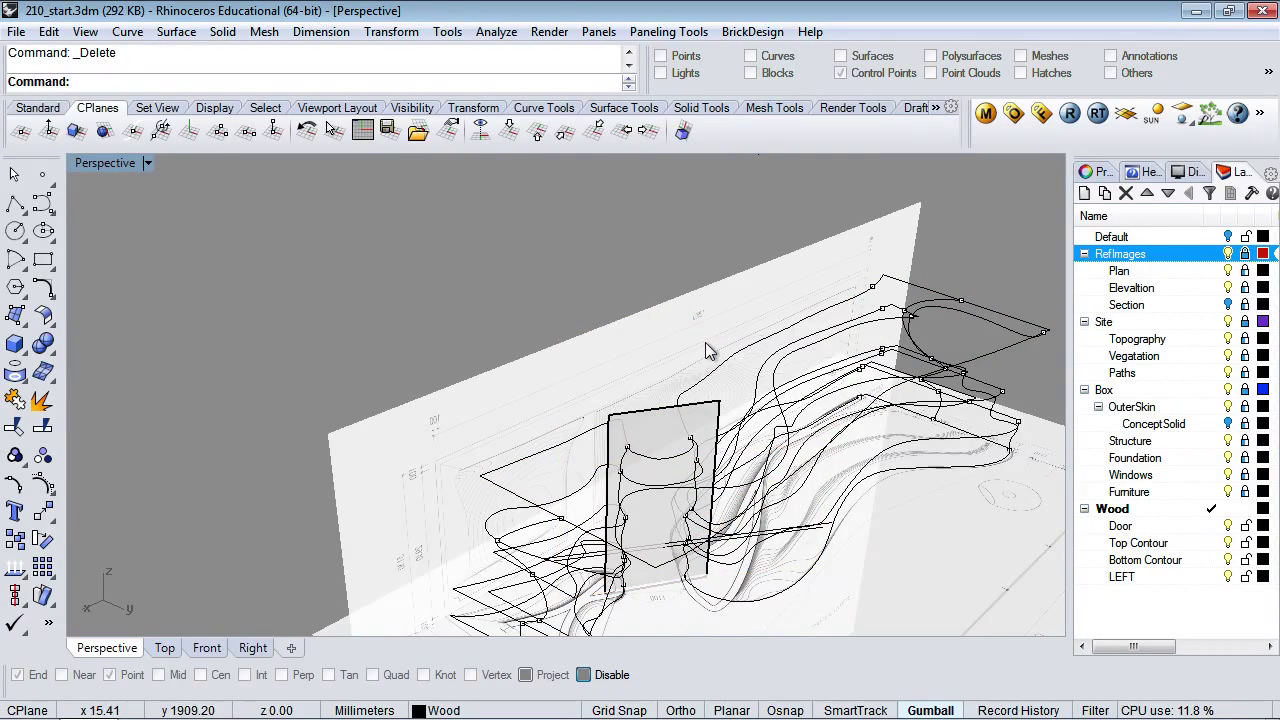
{"action": "left_click", "coordinate": [668, 418]}
{"action": "key", "text": "Delete"}
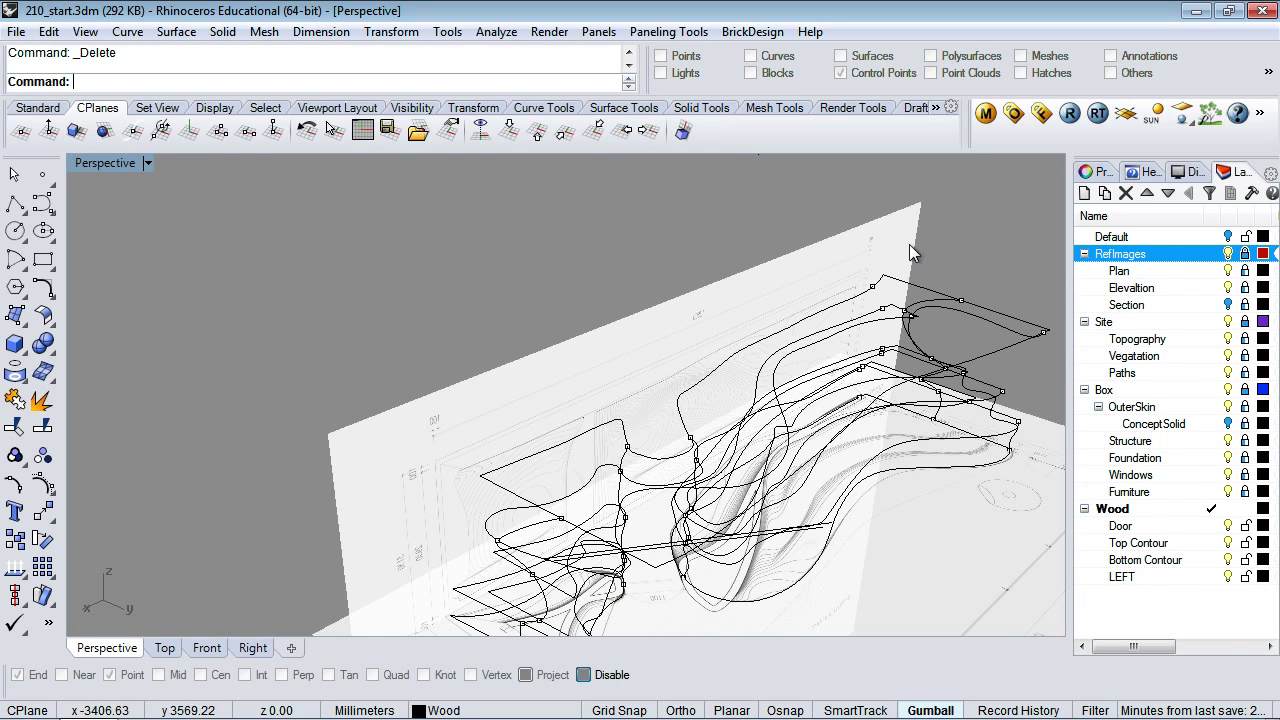
Step: Select all the point objects in the model and delete them, keeping the wood curves
{"action": "left_click", "coordinate": [263, 108]}
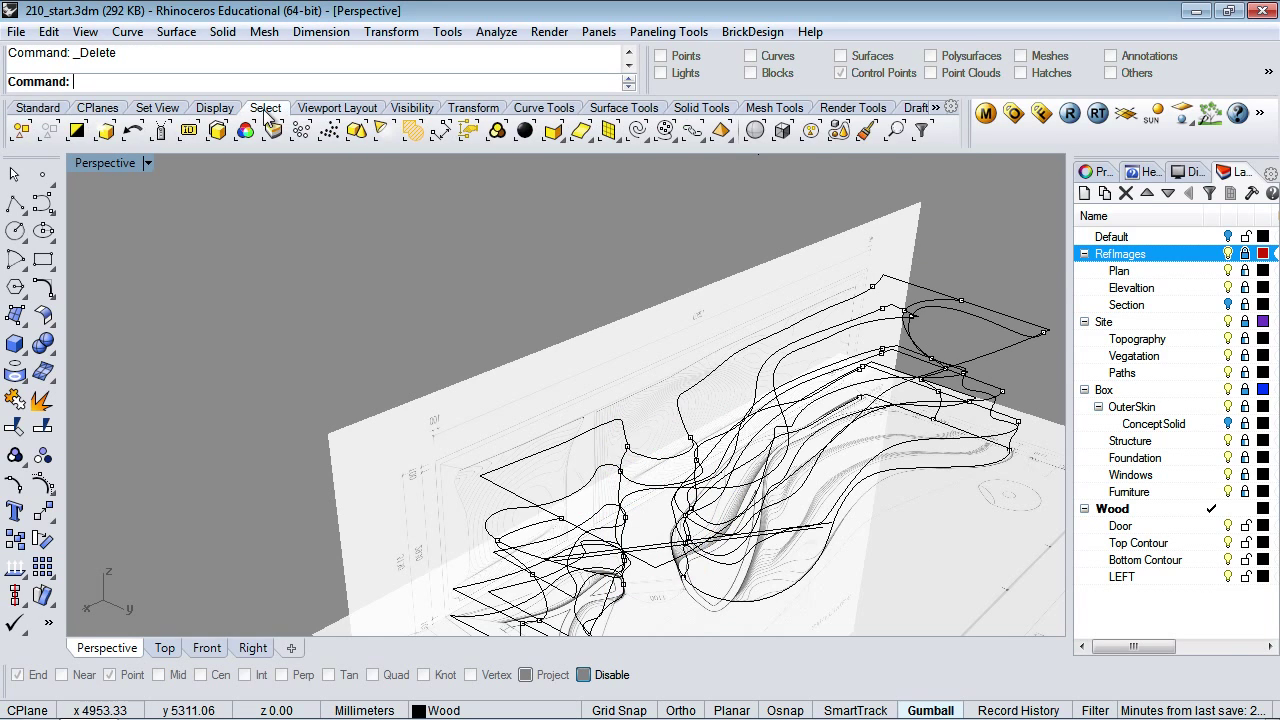
{"action": "left_click", "coordinate": [301, 130]}
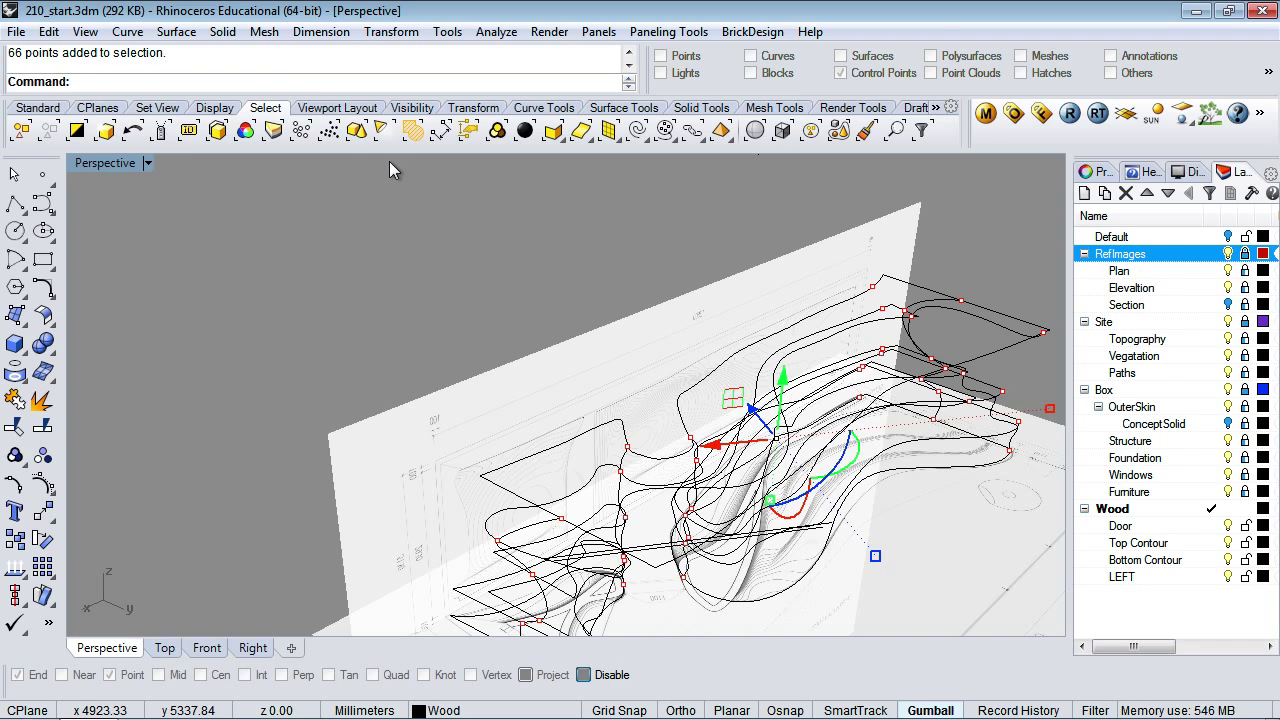
{"action": "key", "text": "Delete"}
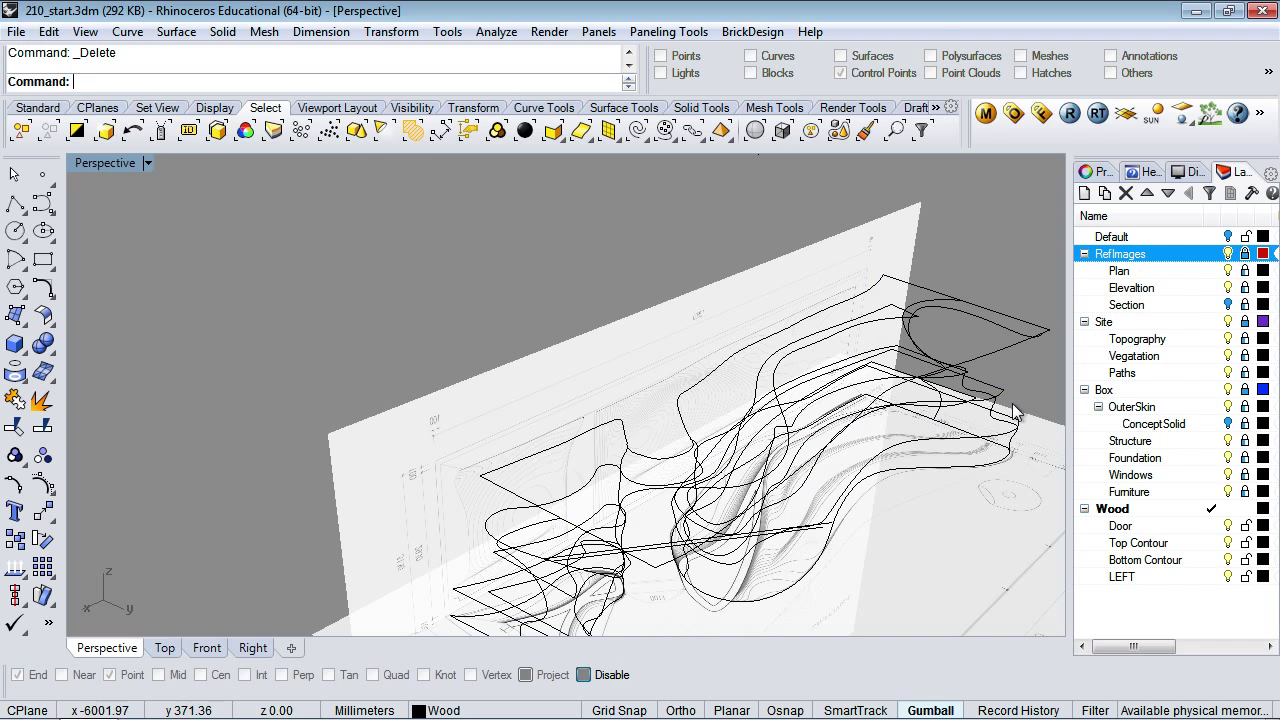
Step: Hide the RefImages layer so that only the wood curves are displayed
{"action": "right_click_drag", "start_coordinate": [628, 280], "coordinate": [560, 222]}
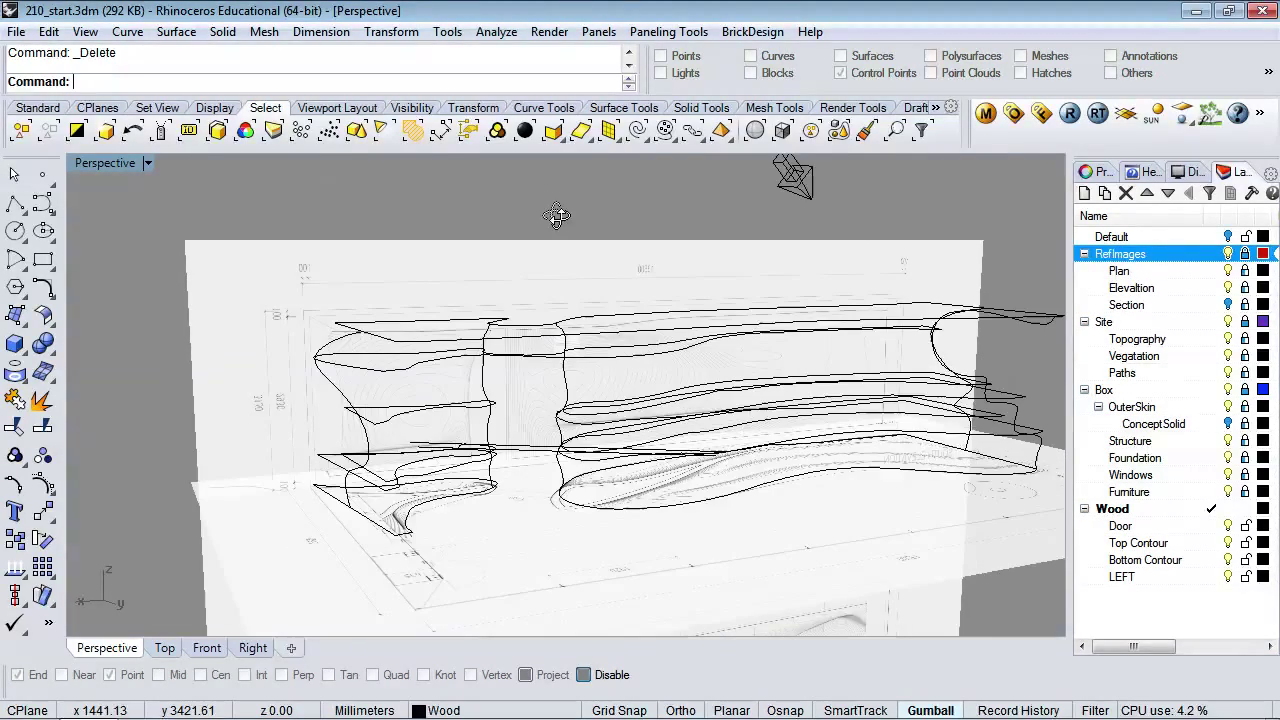
{"action": "left_click", "coordinate": [1038, 463]}
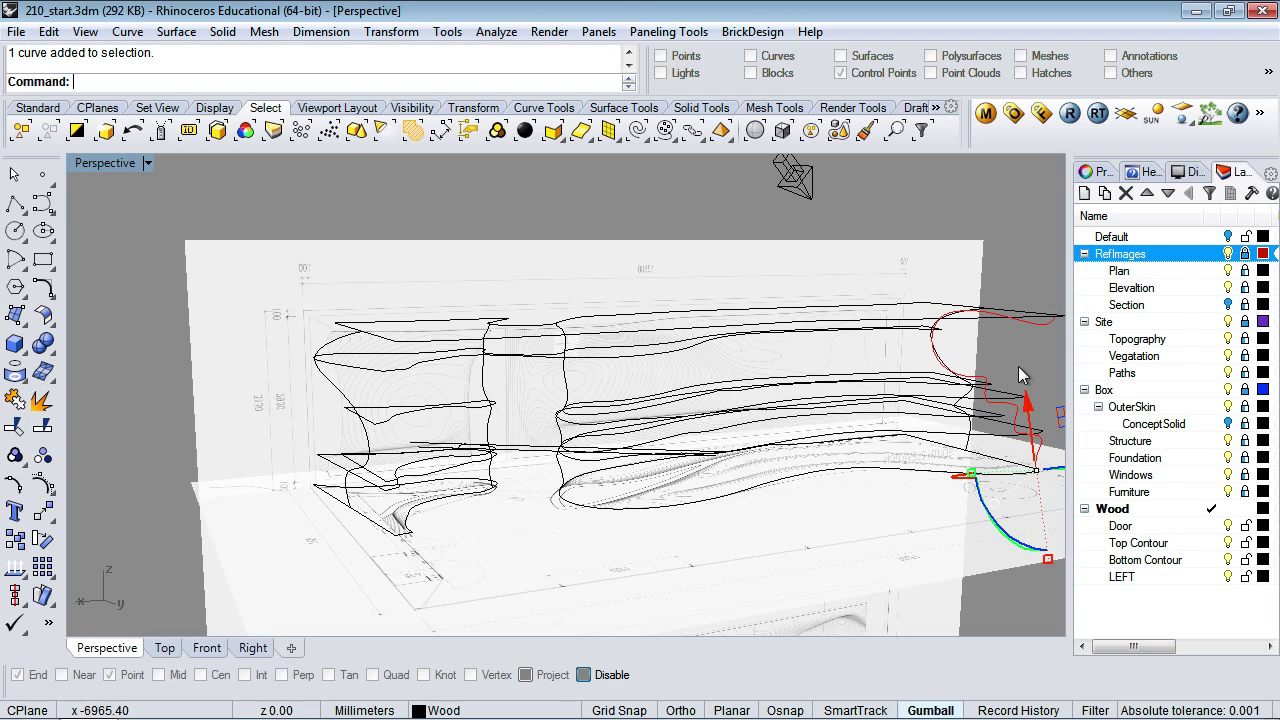
{"action": "key", "text": "Escape"}
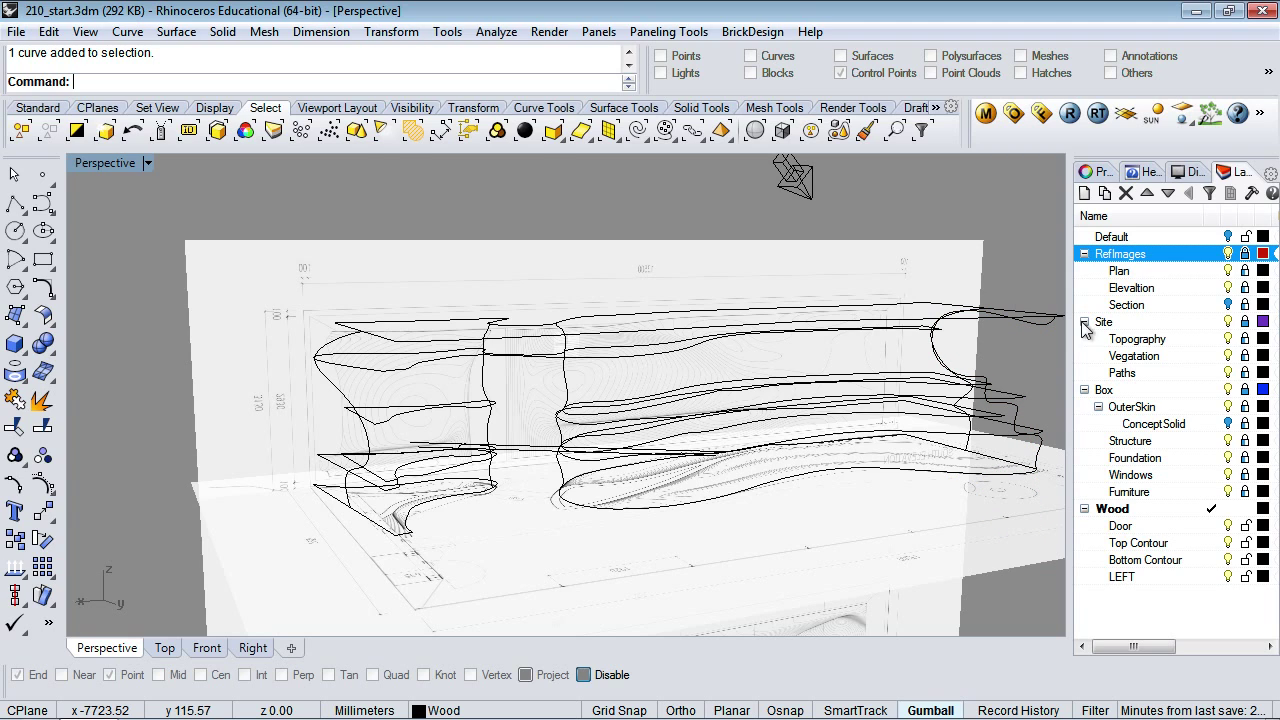
{"action": "left_click", "coordinate": [1228, 254]}
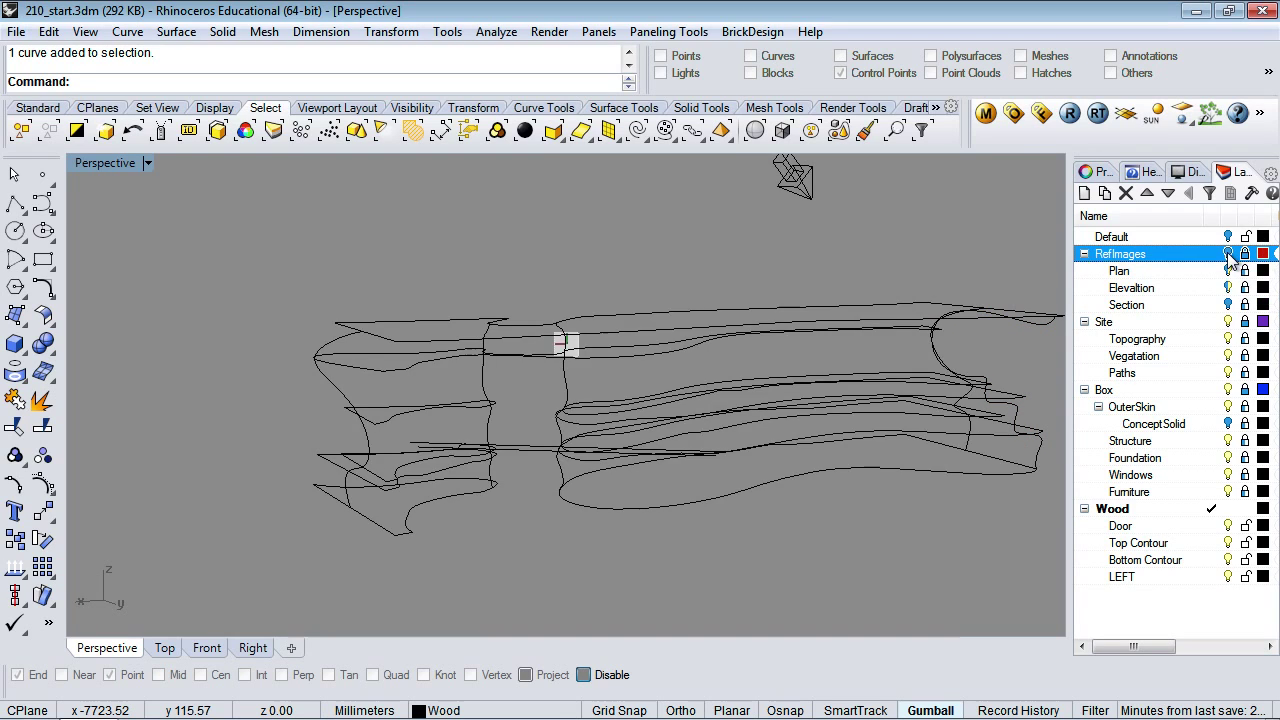
Step: Examine the vertical end profile and the lowest closed contour, including how they meet at the contour's straight edge
{"action": "right_click_drag", "start_coordinate": [719, 532], "coordinate": [649, 445]}
{"action": "left_click", "coordinate": [782, 381]}
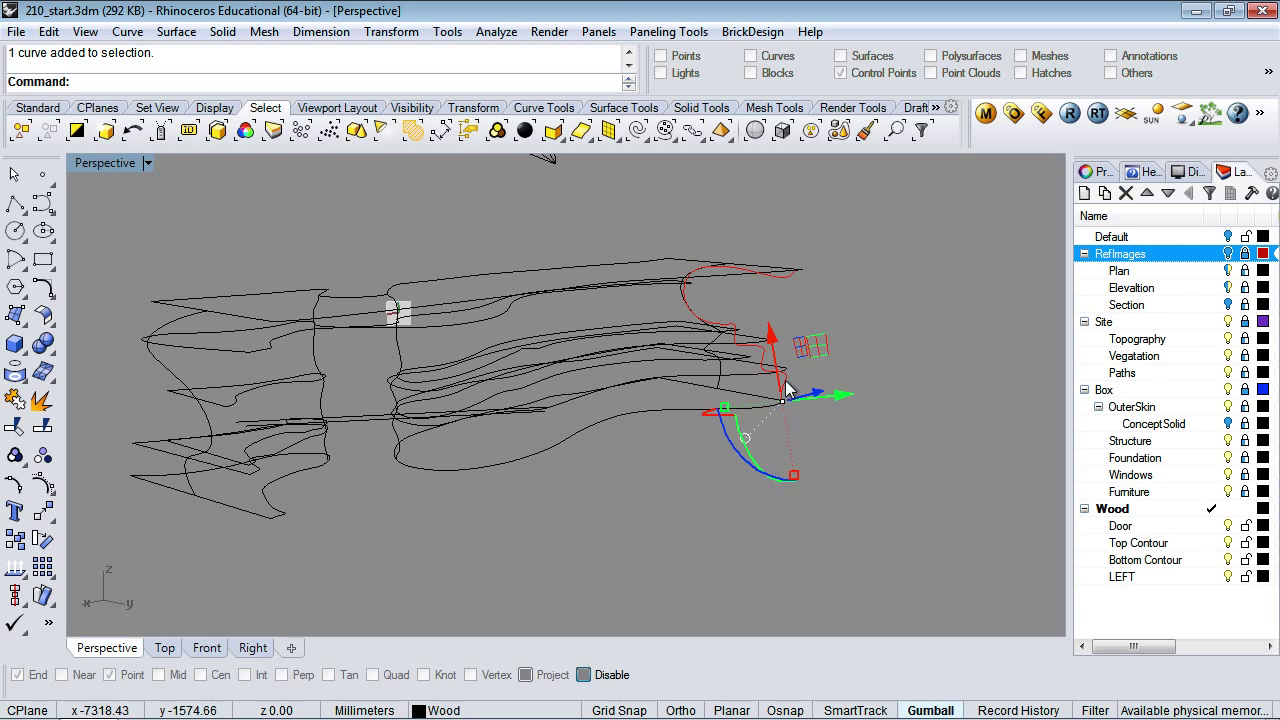
{"action": "left_click", "coordinate": [857, 462]}
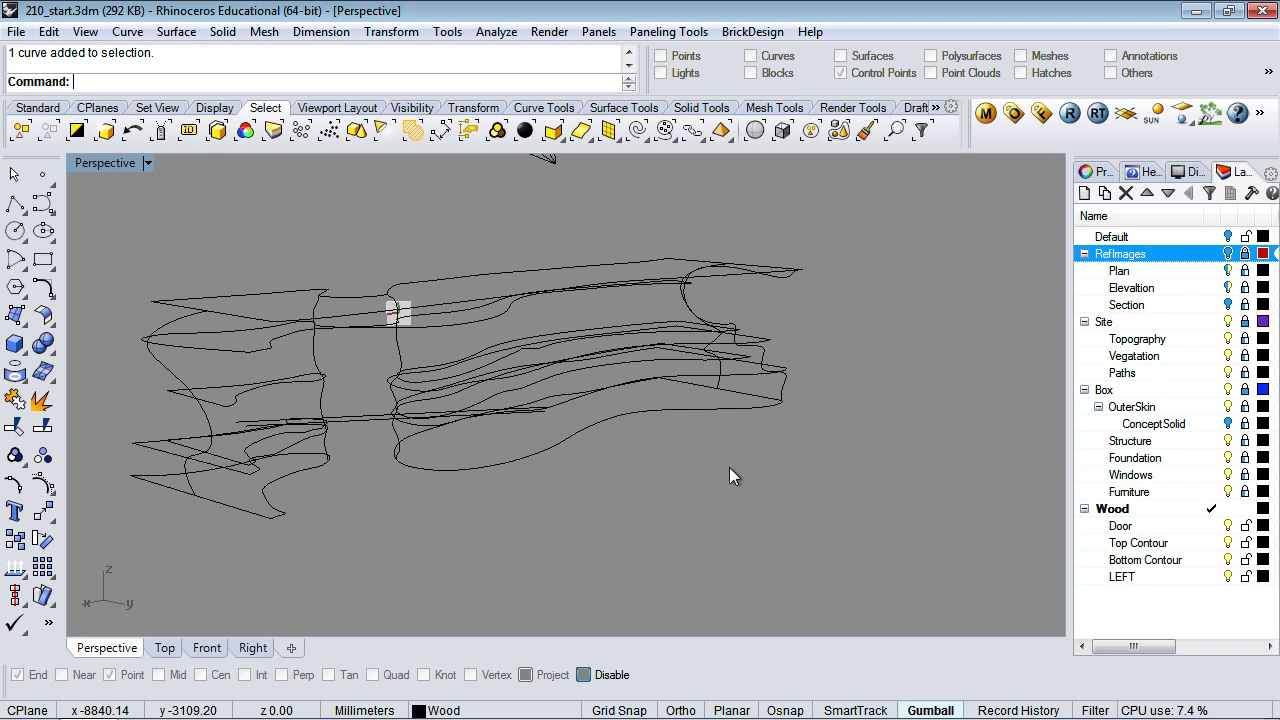
{"action": "left_click", "coordinate": [686, 406]}
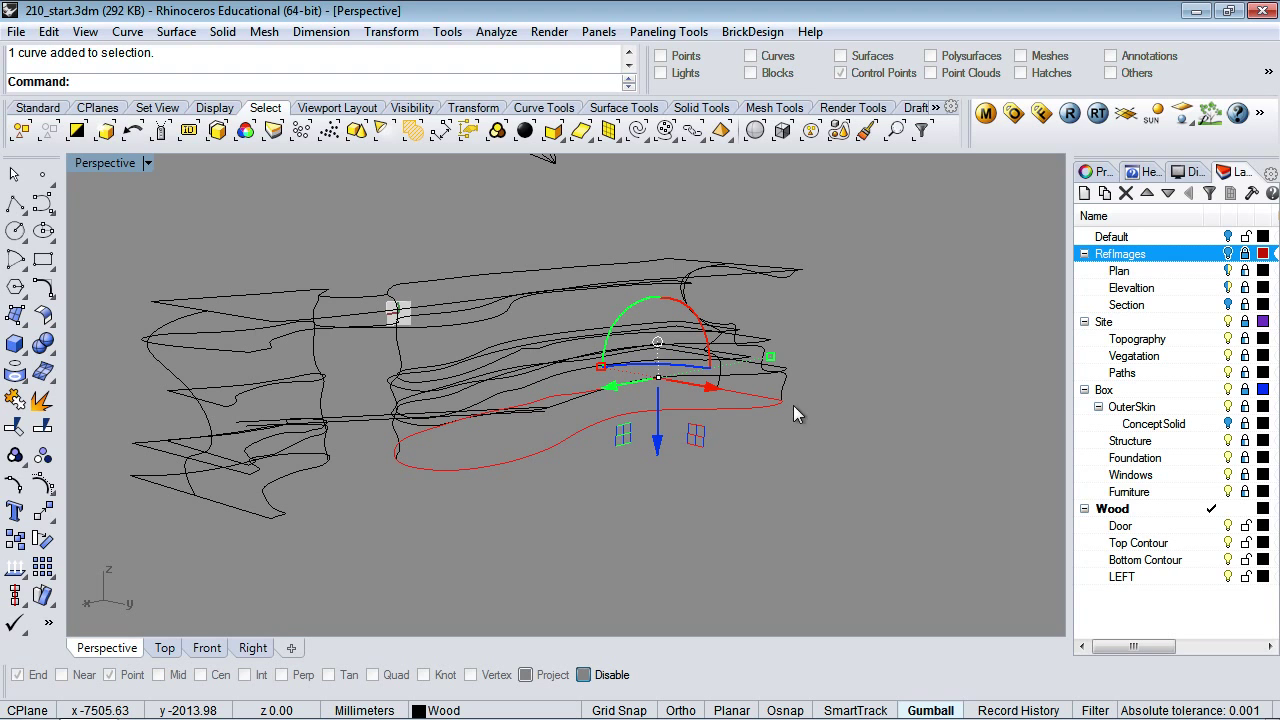
{"action": "right_click_drag", "start_coordinate": [801, 415], "coordinate": [770, 480]}
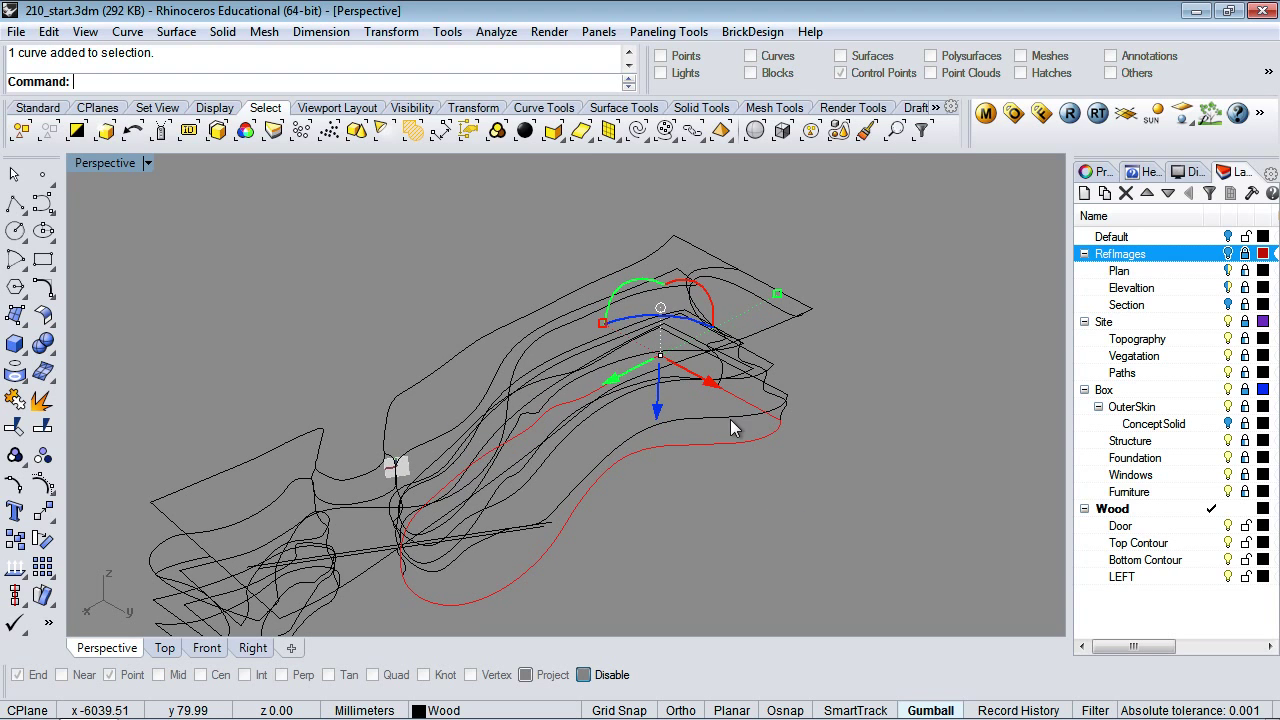
{"action": "scroll", "coordinate": [730, 425], "scroll_direction": "up", "scroll_amount": 6}
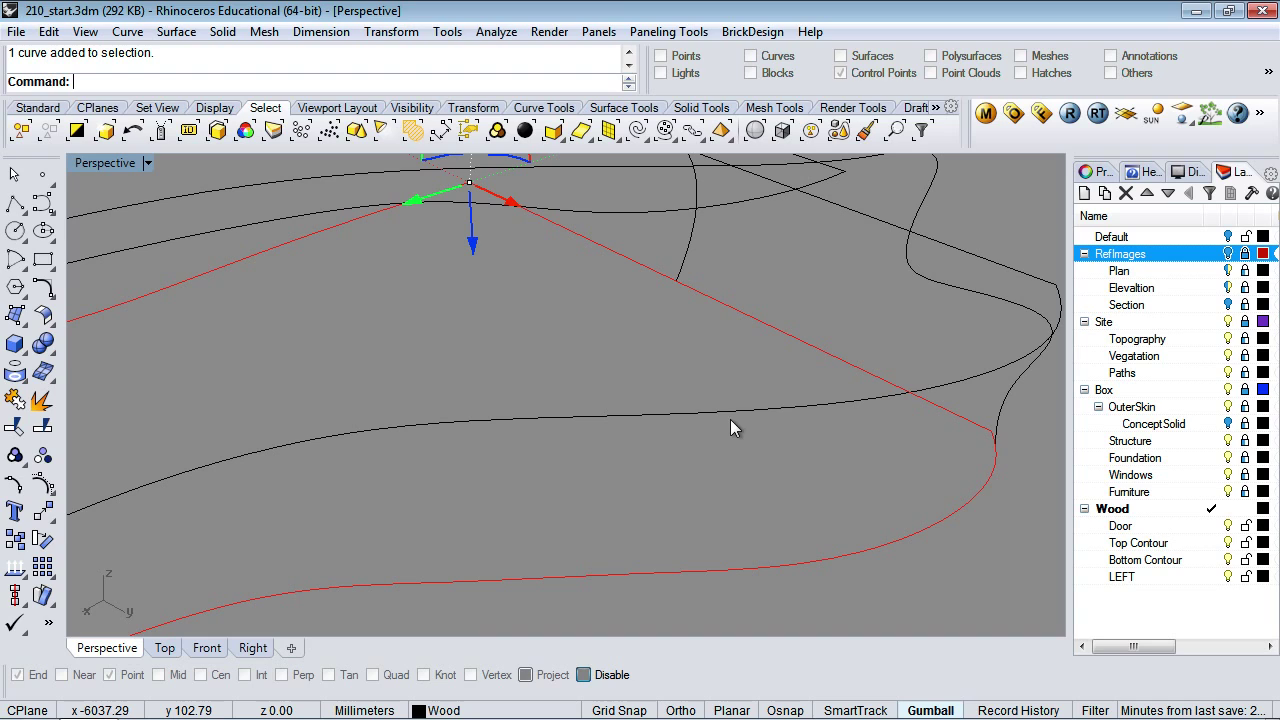
{"action": "left_click", "coordinate": [810, 305]}
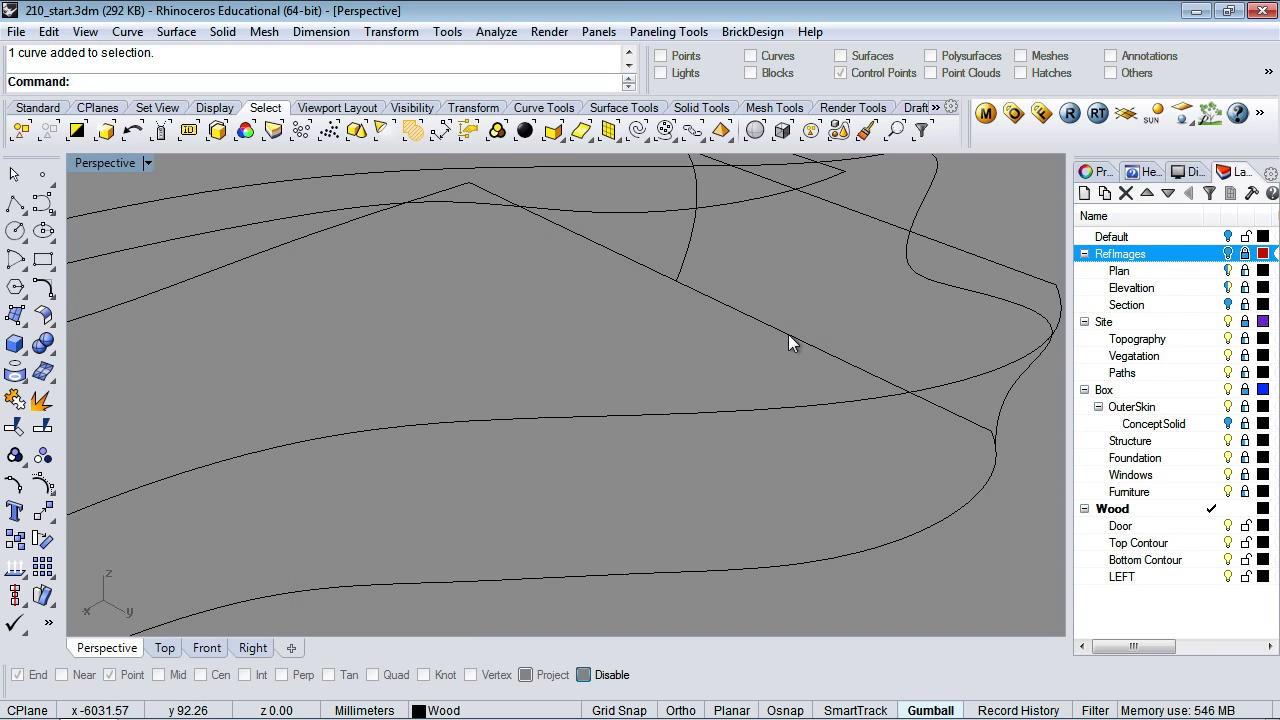
{"action": "left_click", "coordinate": [788, 336]}
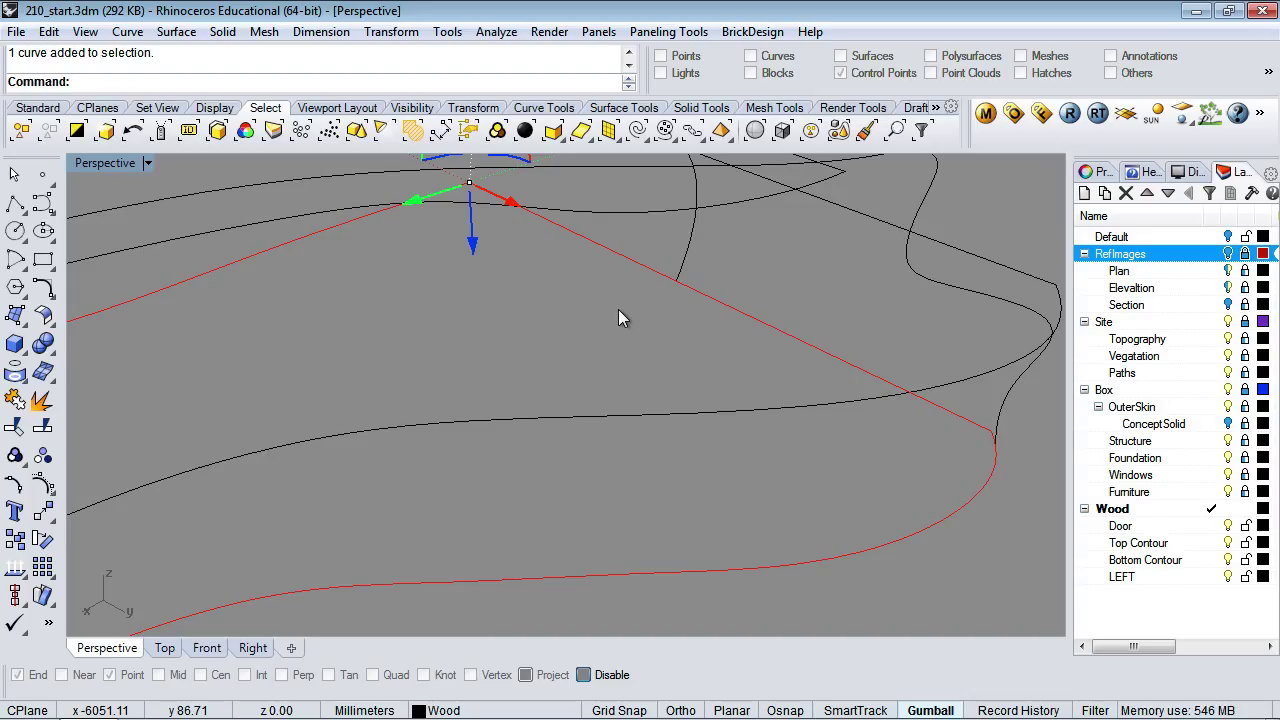
{"action": "left_click", "coordinate": [416, 307]}
Step: Try to split the lowest closed contour by points at both ends of its straight edge, and check the pieces
{"action": "type", "text": "Split"}
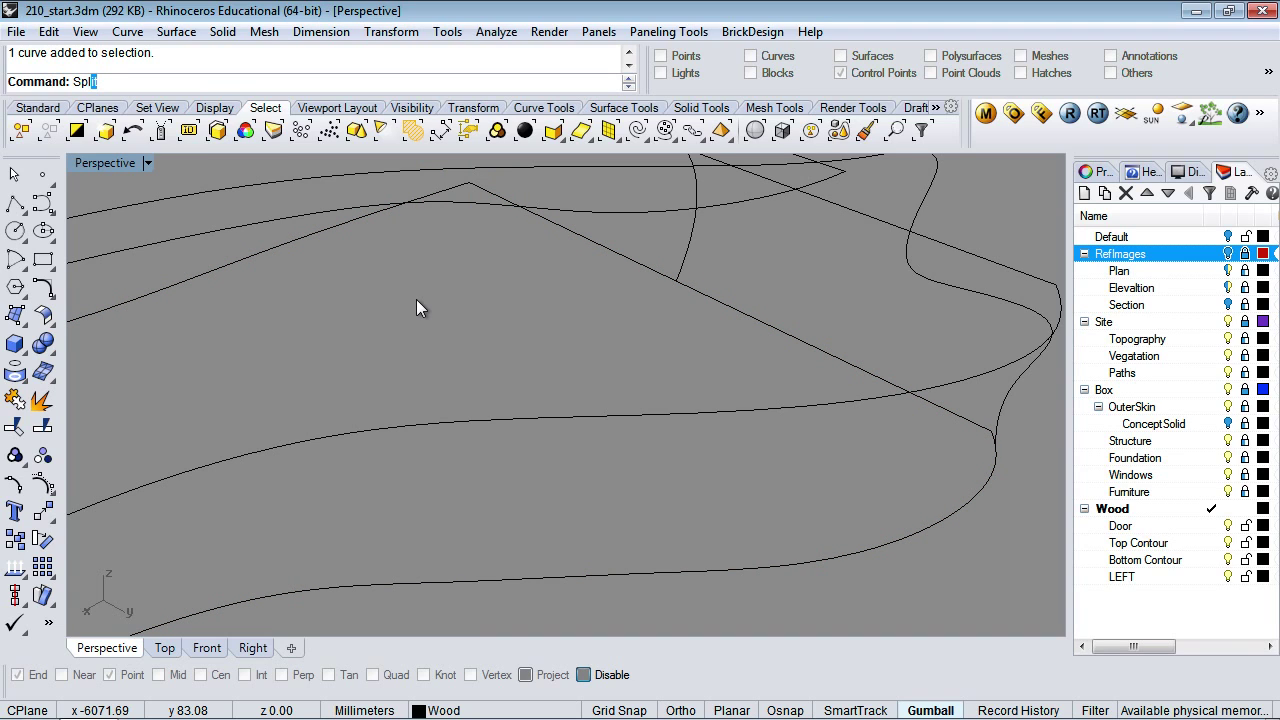
{"action": "key", "text": "Return"}
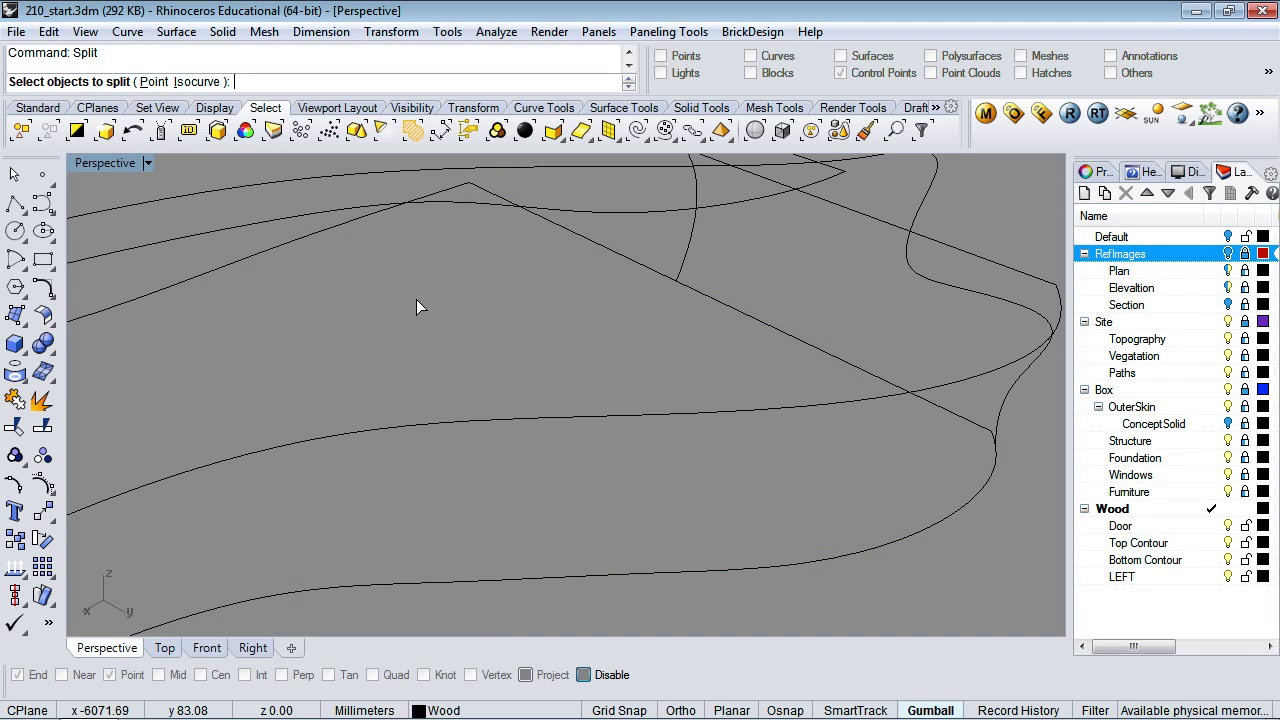
{"action": "left_click", "coordinate": [749, 318]}
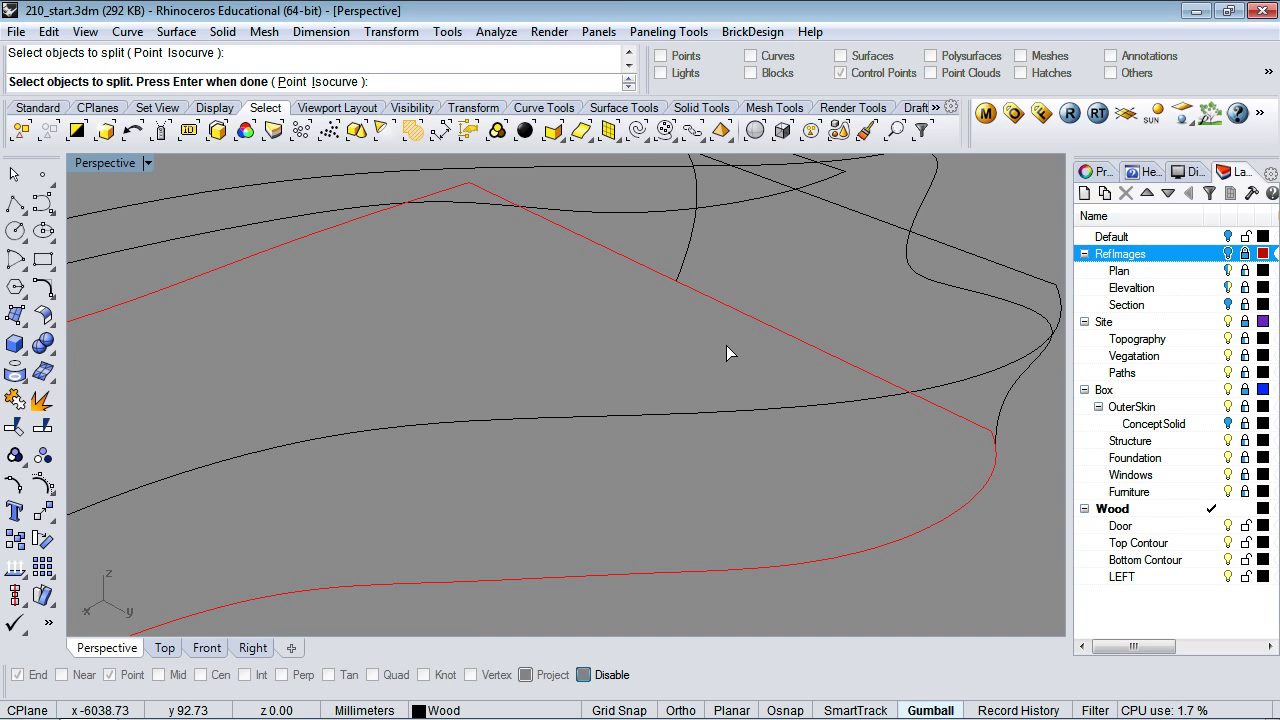
{"action": "type", "text": "p"}
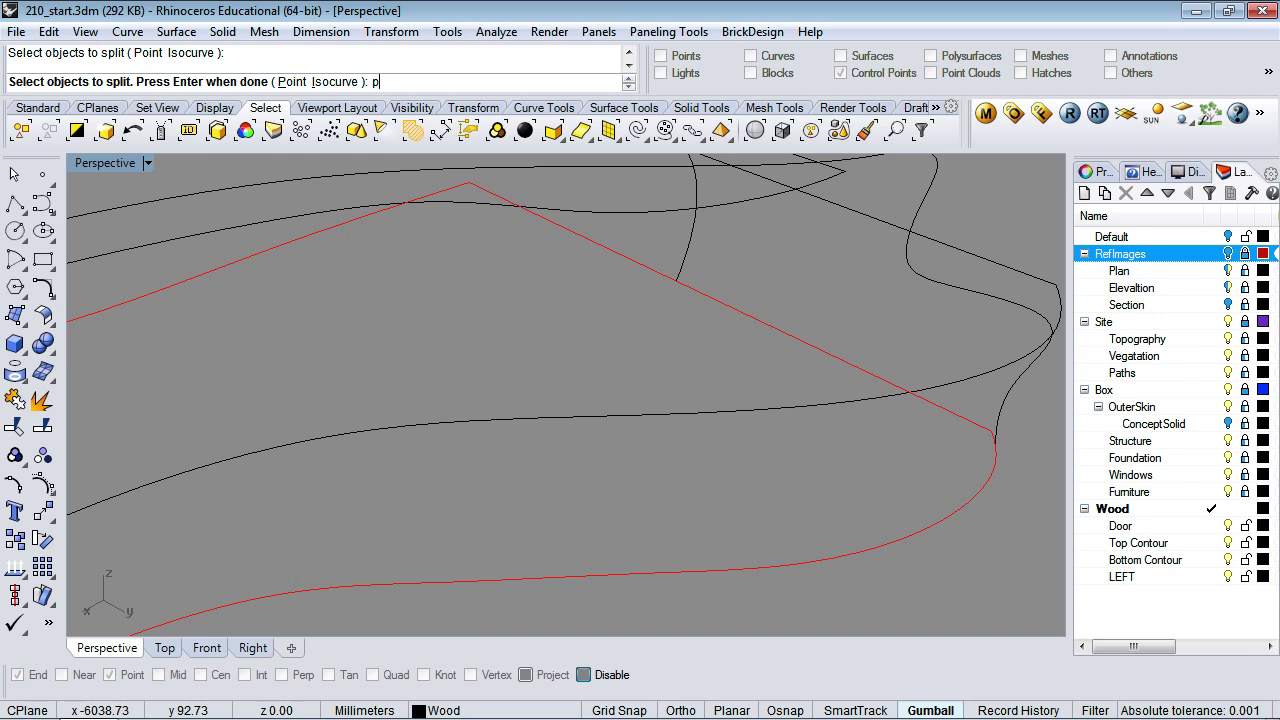
{"action": "key", "text": "Return"}
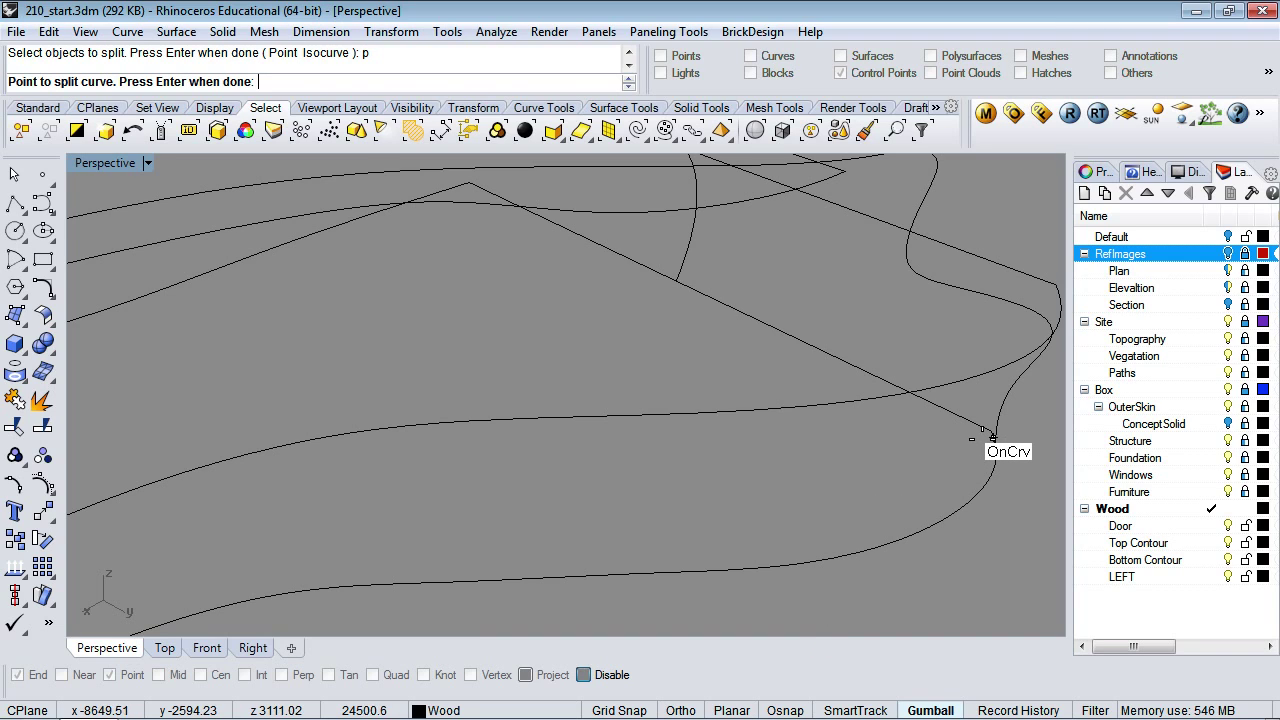
{"action": "left_click", "coordinate": [984, 427]}
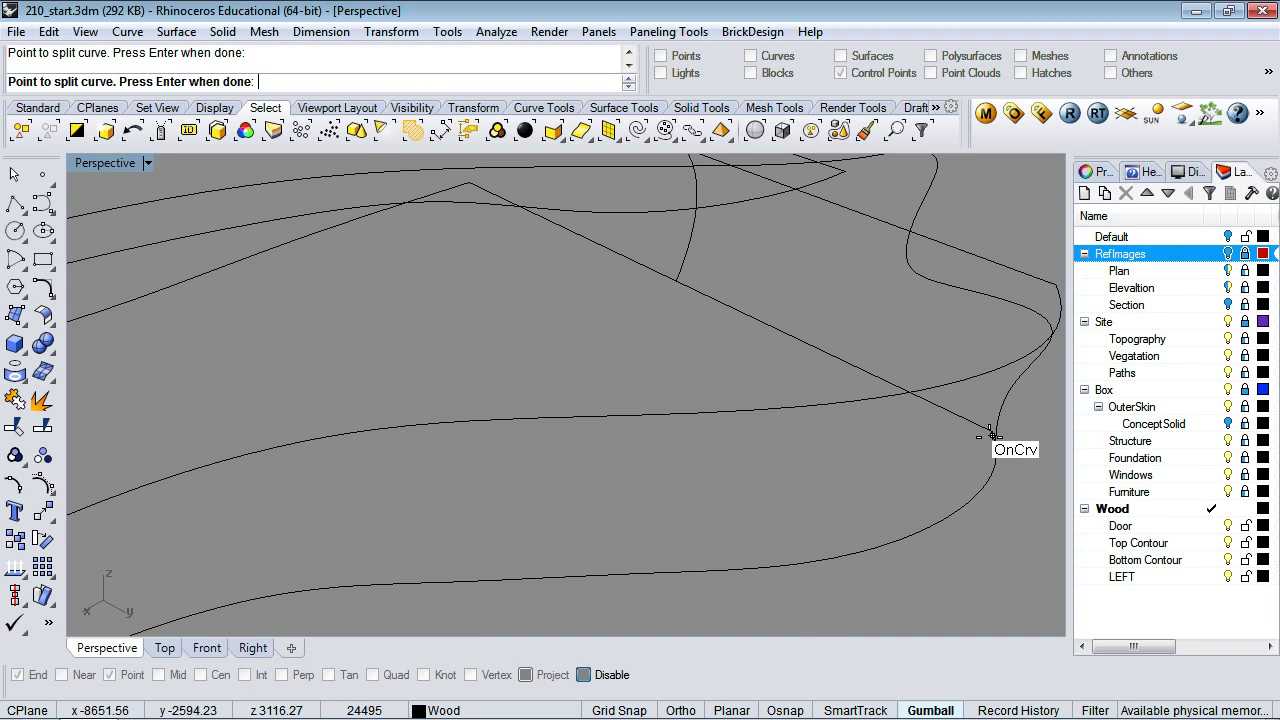
{"action": "left_click", "coordinate": [466, 183]}
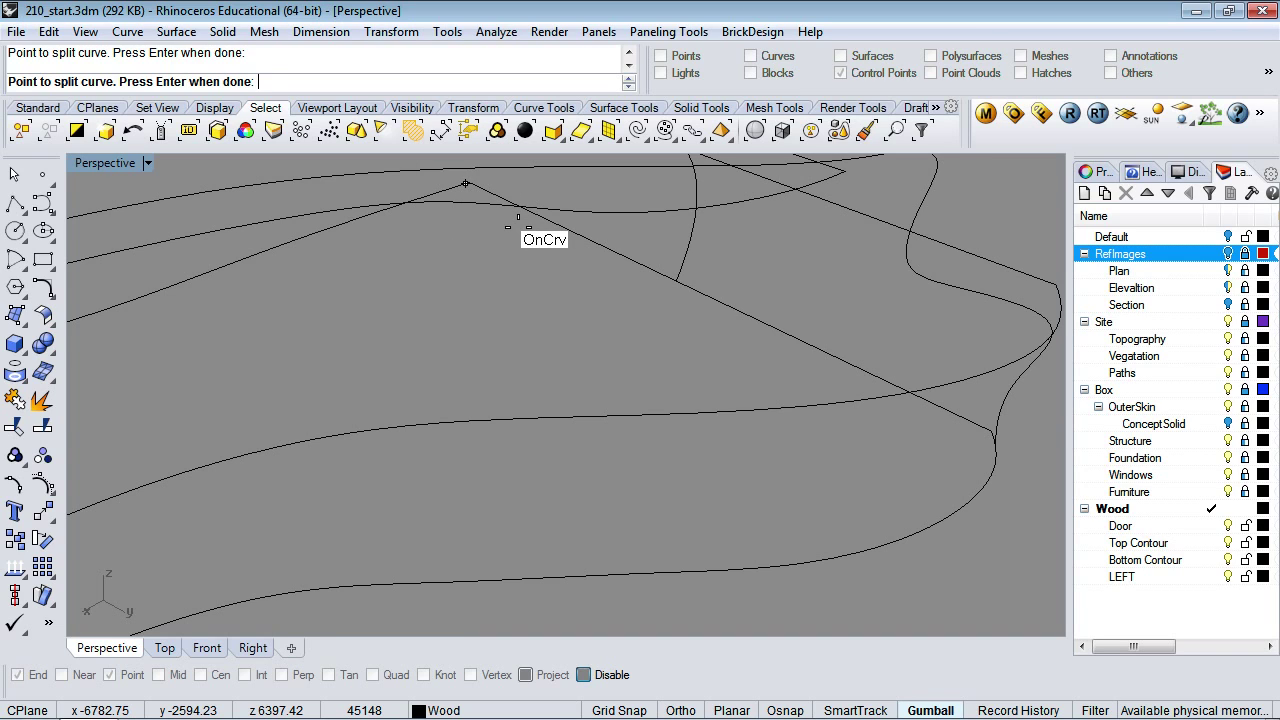
{"action": "key", "text": "Return"}
{"action": "left_click", "coordinate": [518, 227]}
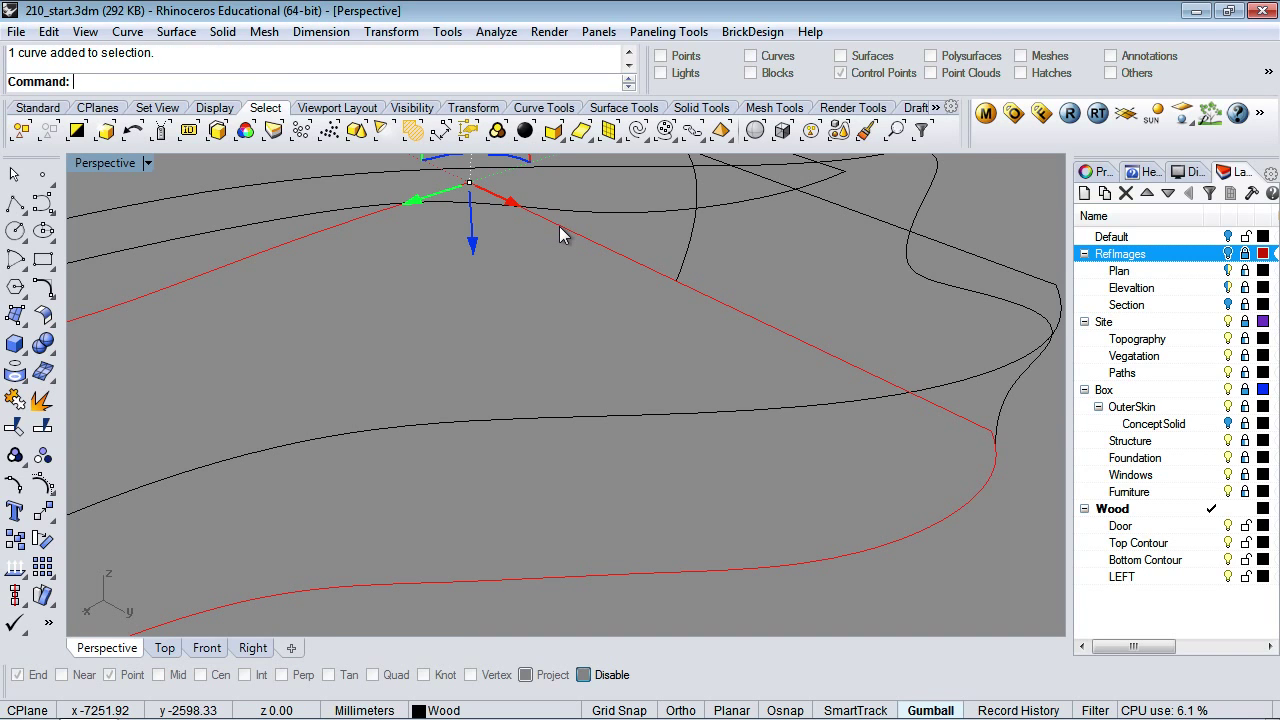
{"action": "left_click", "coordinate": [590, 282]}
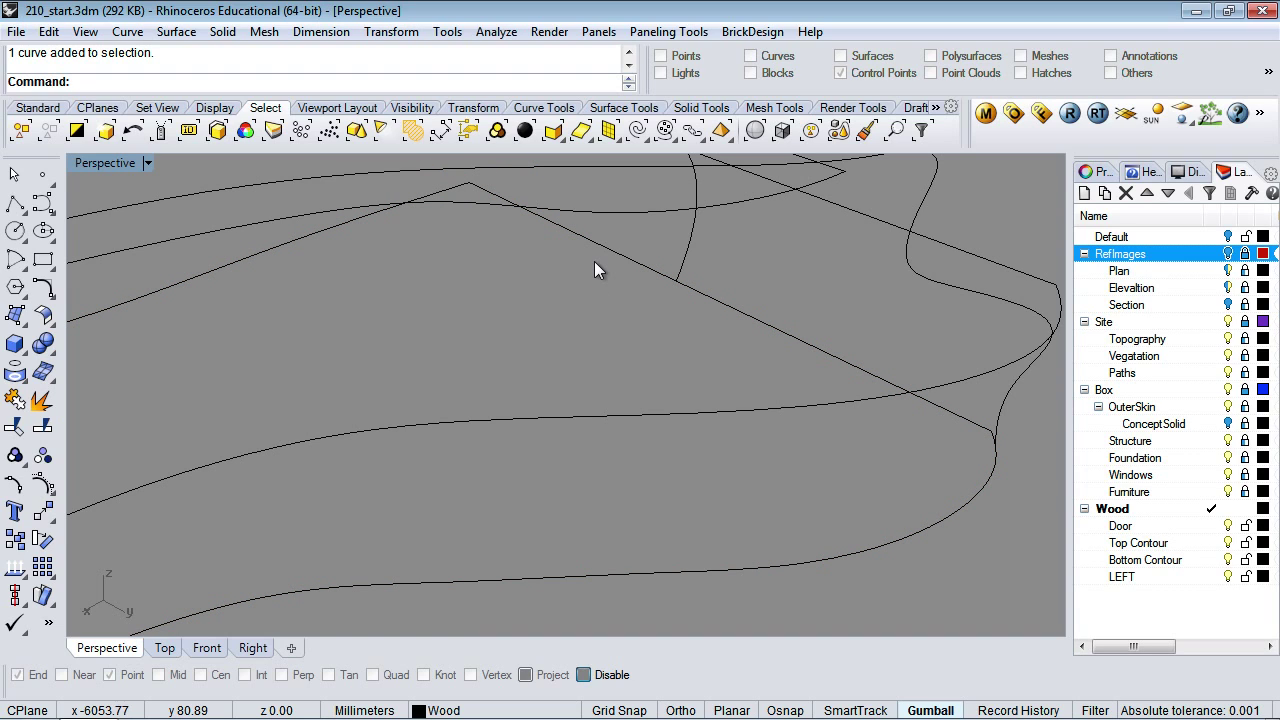
Step: Try to split the lowest closed contour by a single point at its sharp back corner
{"action": "left_click", "coordinate": [612, 255]}
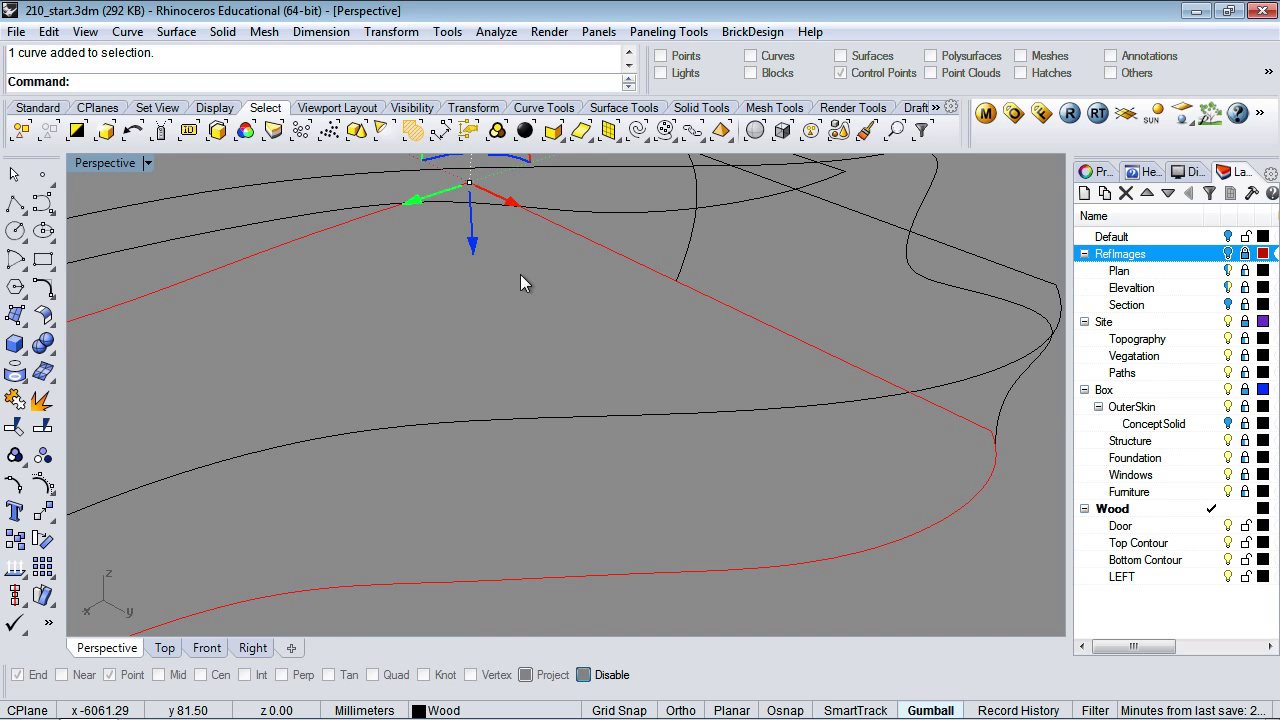
{"action": "right_click_drag", "start_coordinate": [520, 282], "coordinate": [500, 351]}
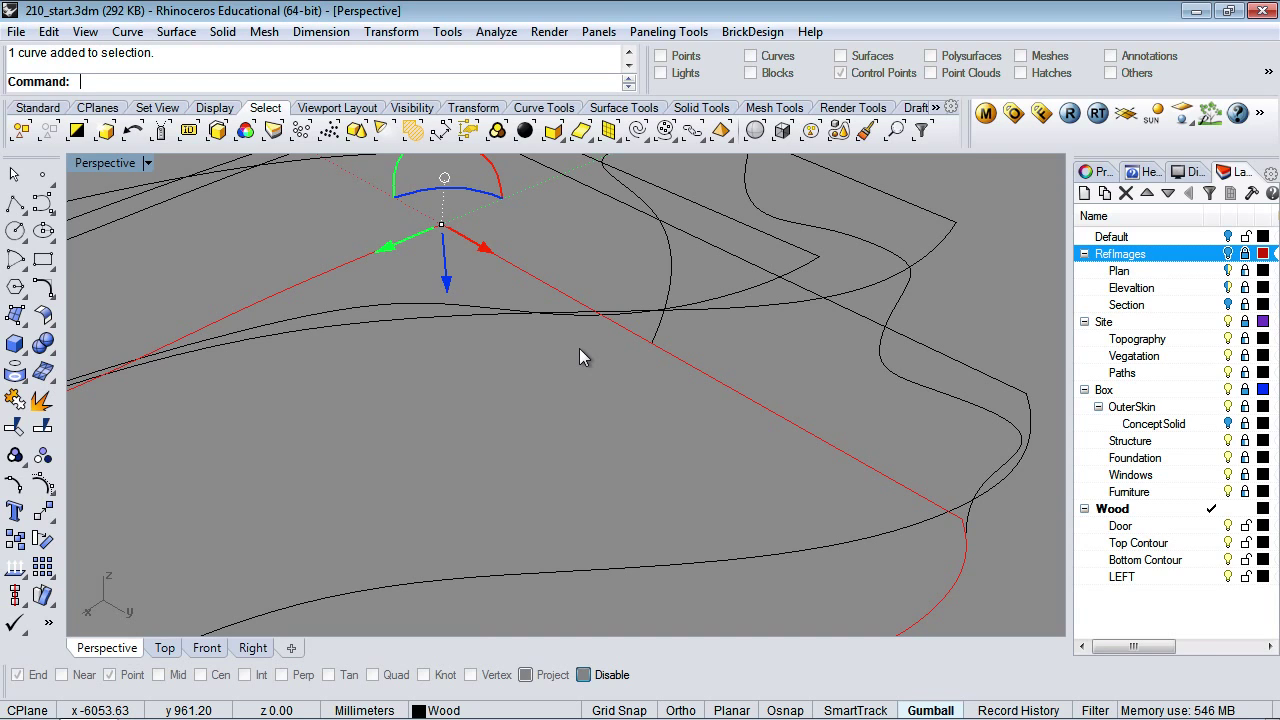
{"action": "type", "text": "Split"}
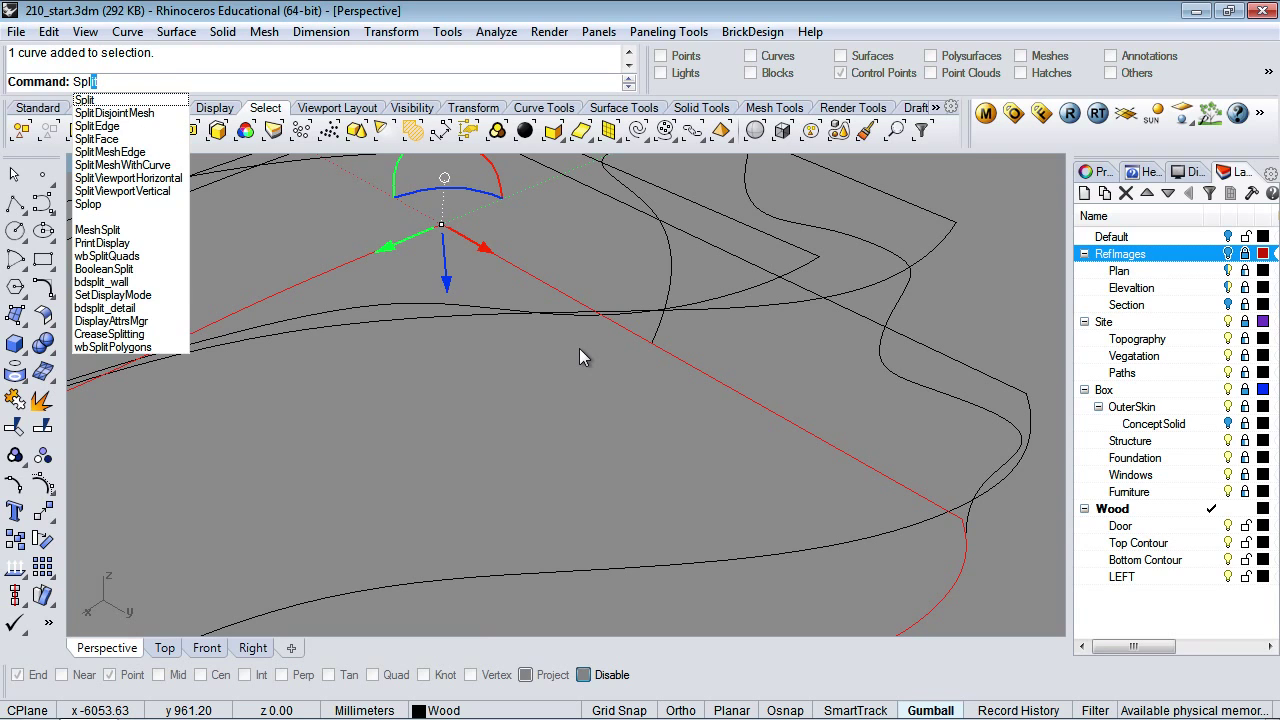
{"action": "key", "text": "Return"}
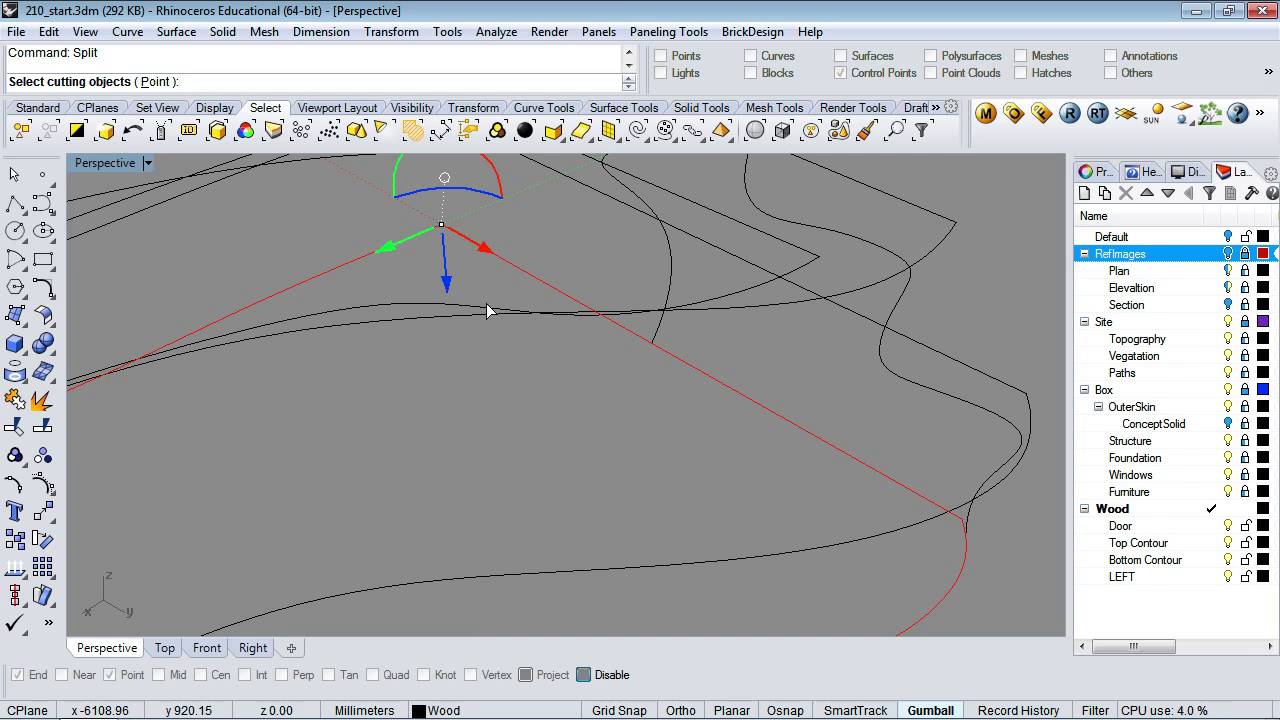
{"action": "type", "text": "p"}
{"action": "key", "text": "Return"}
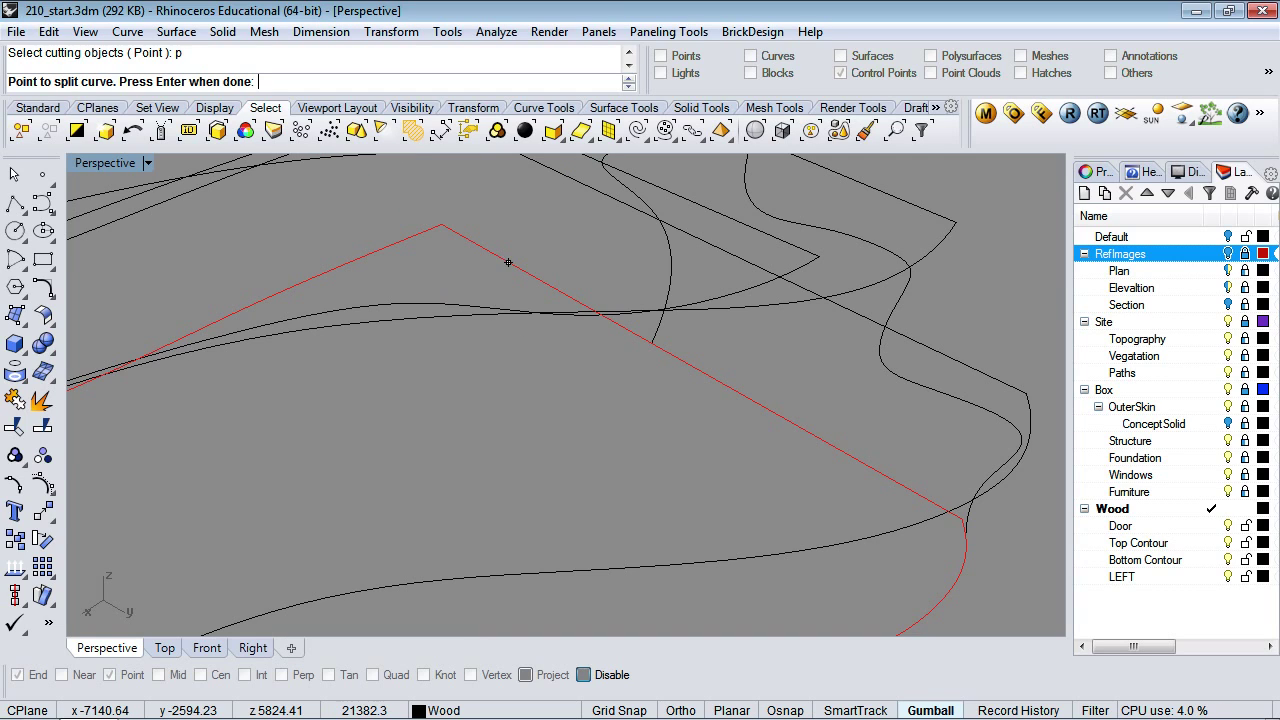
{"action": "left_click", "coordinate": [436, 227]}
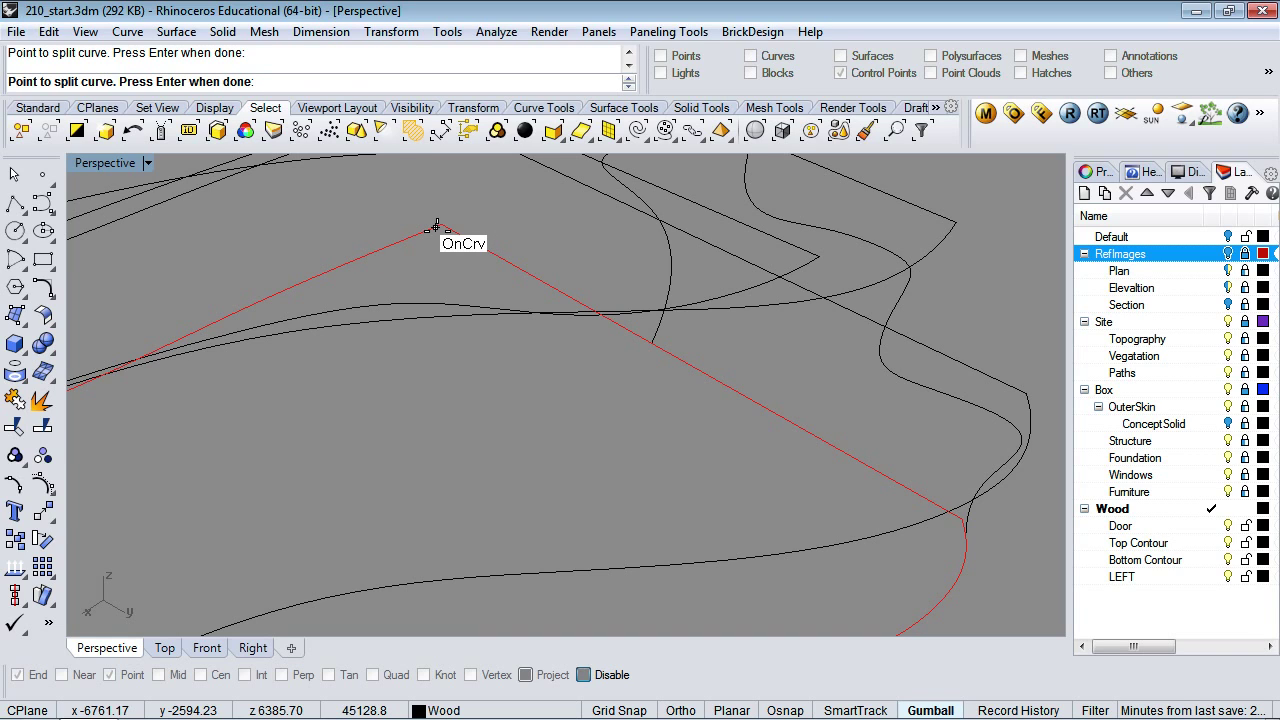
{"action": "key", "text": "Return"}
Step: Try to split the lowest closed contour by a single point where it meets the vertical end profile, and check the curve
{"action": "key", "text": "Return"}
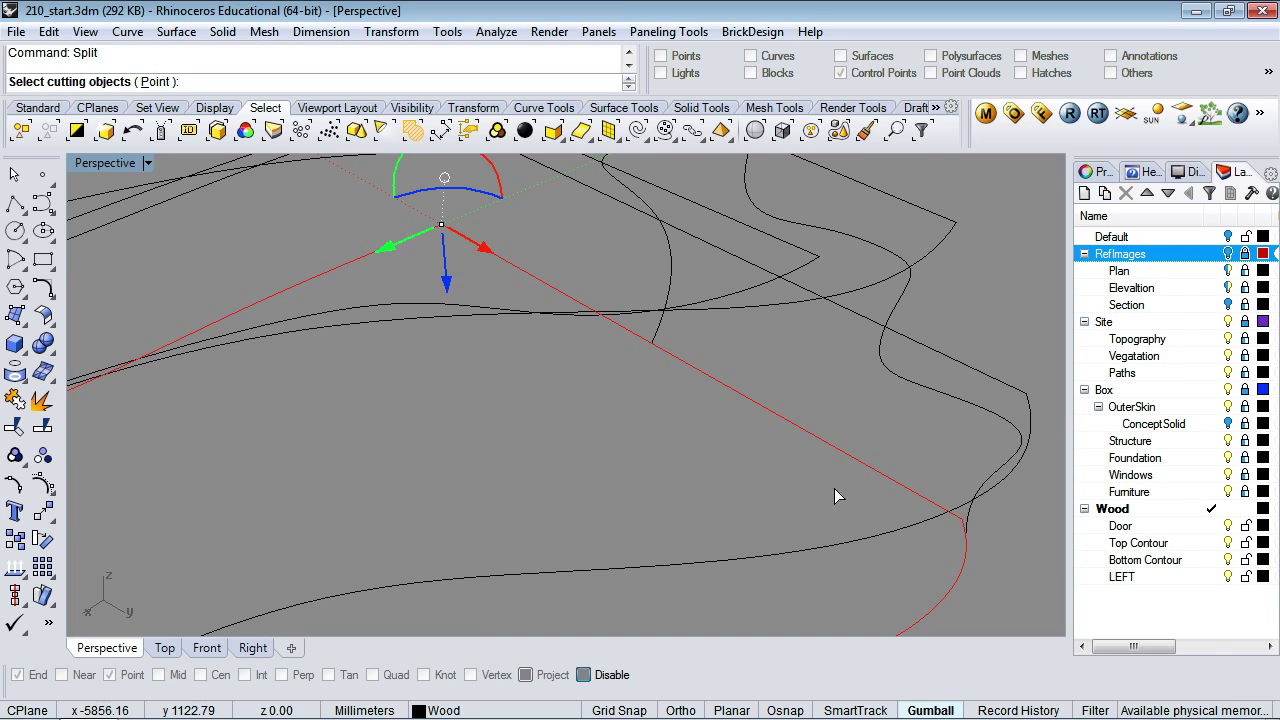
{"action": "type", "text": "p"}
{"action": "key", "text": "Return"}
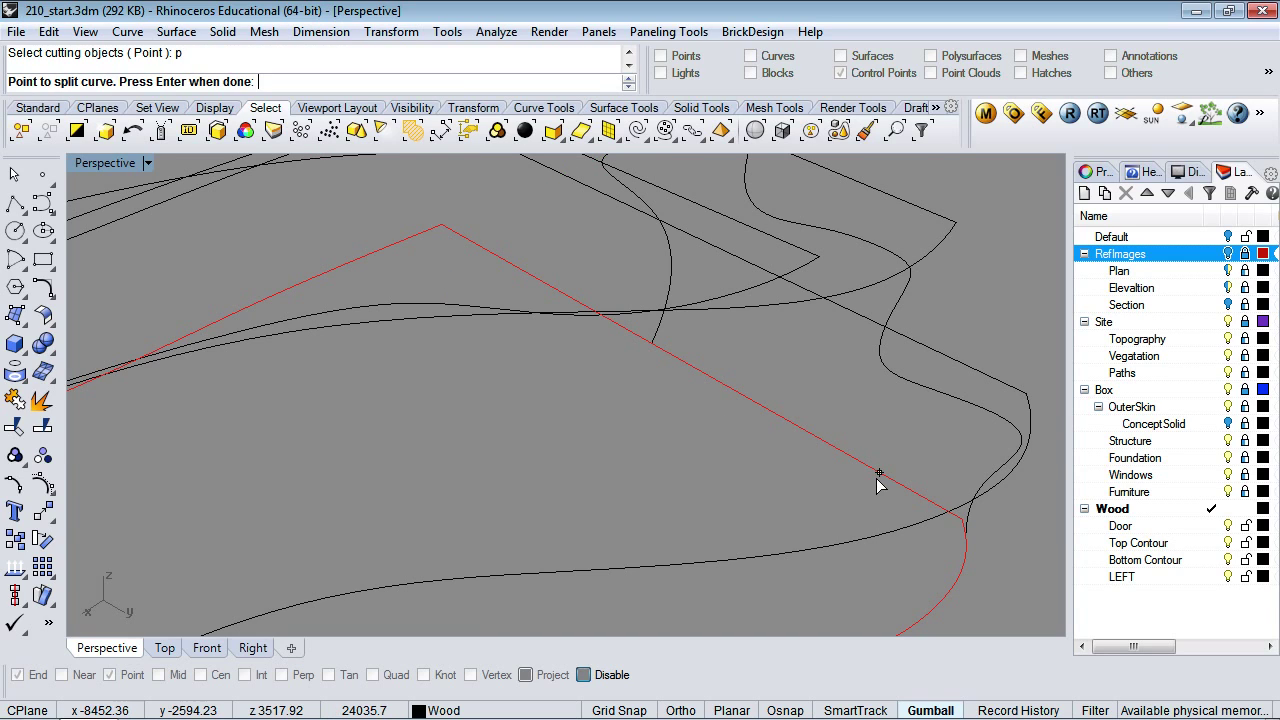
{"action": "left_click", "coordinate": [964, 534]}
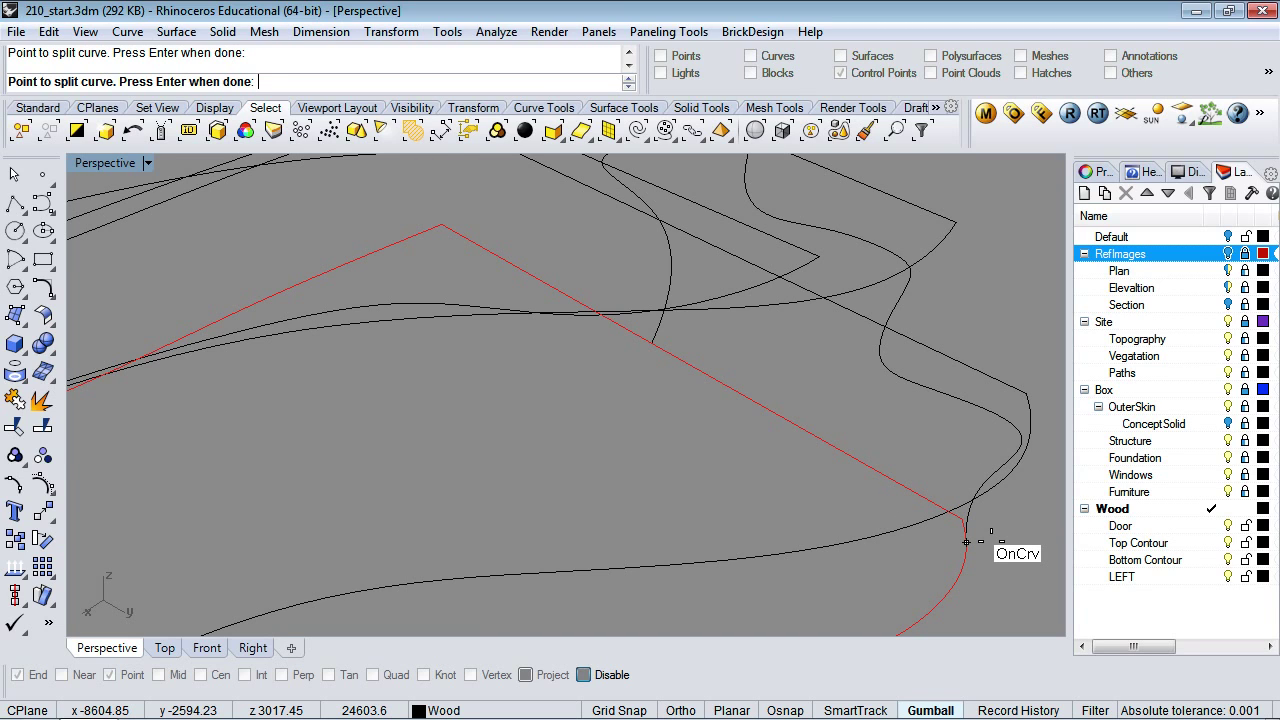
{"action": "key", "text": "Return"}
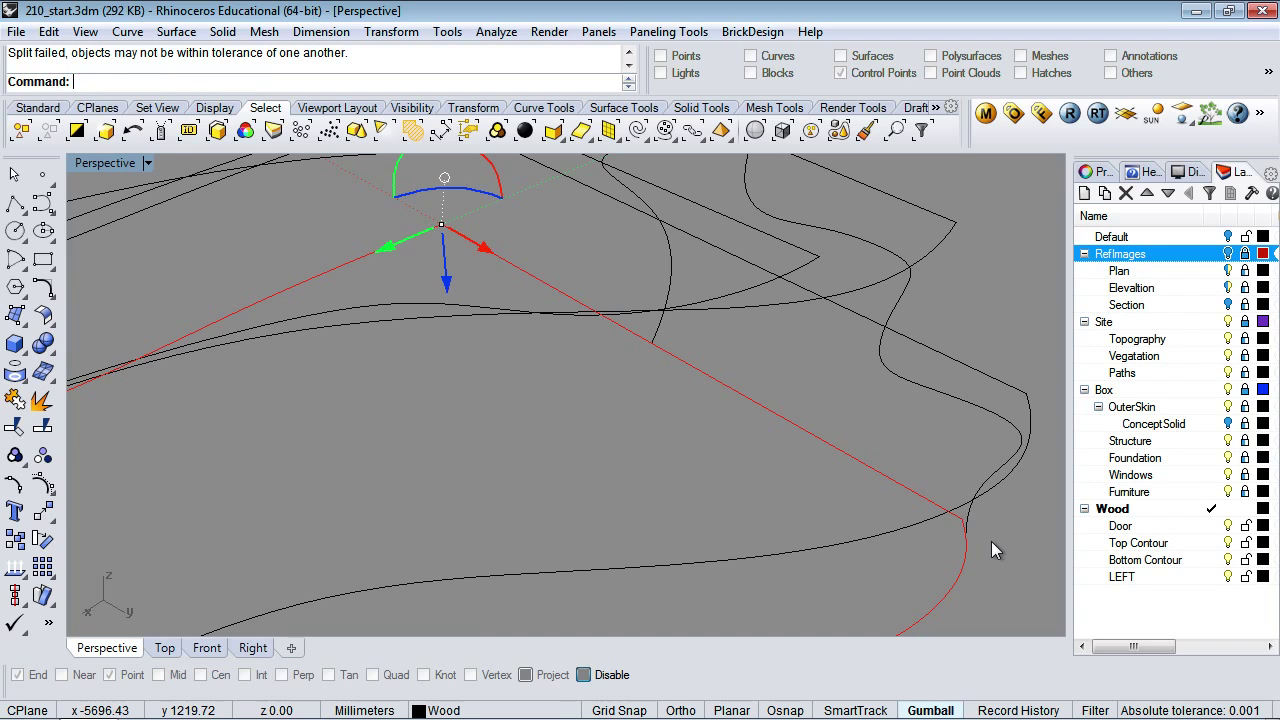
{"action": "key", "text": "Escape"}
{"action": "left_click", "coordinate": [905, 486]}
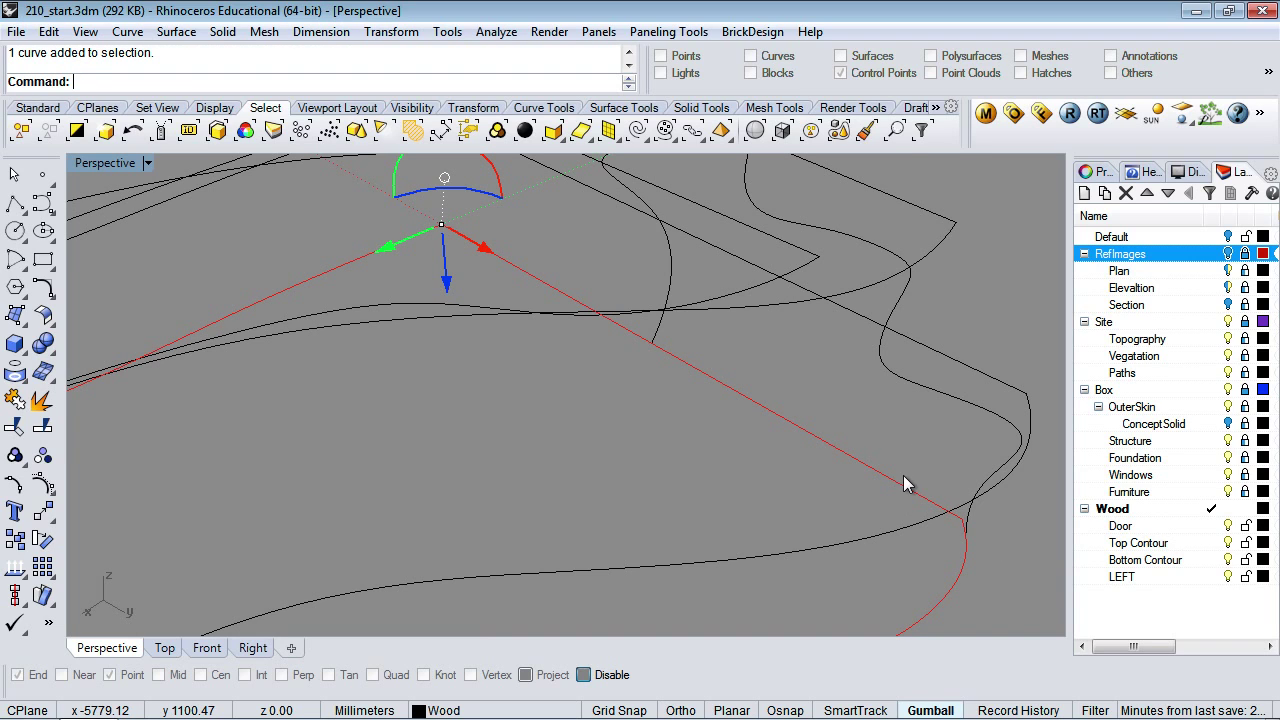
{"action": "key", "text": "Escape"}
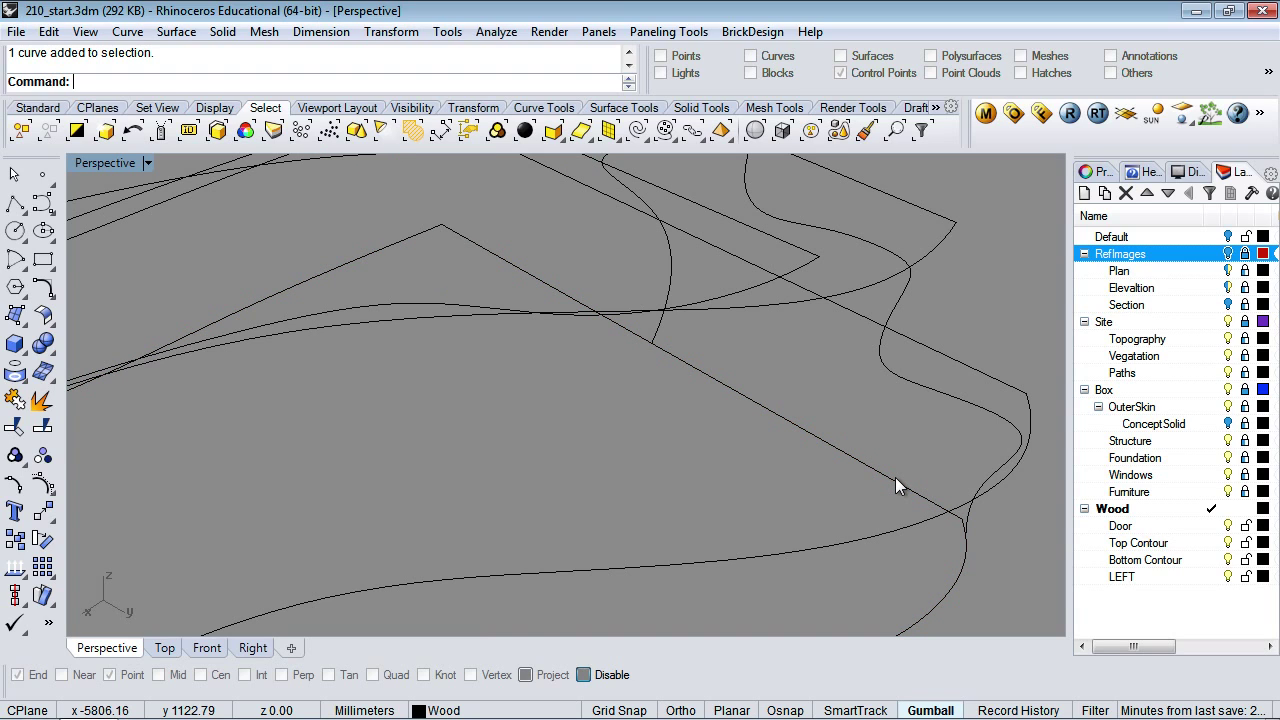
Step: Explode the lowest closed contour into separate pieces and delete its straight edge segment
{"action": "left_click", "coordinate": [893, 480]}
{"action": "type", "text": "Explode"}
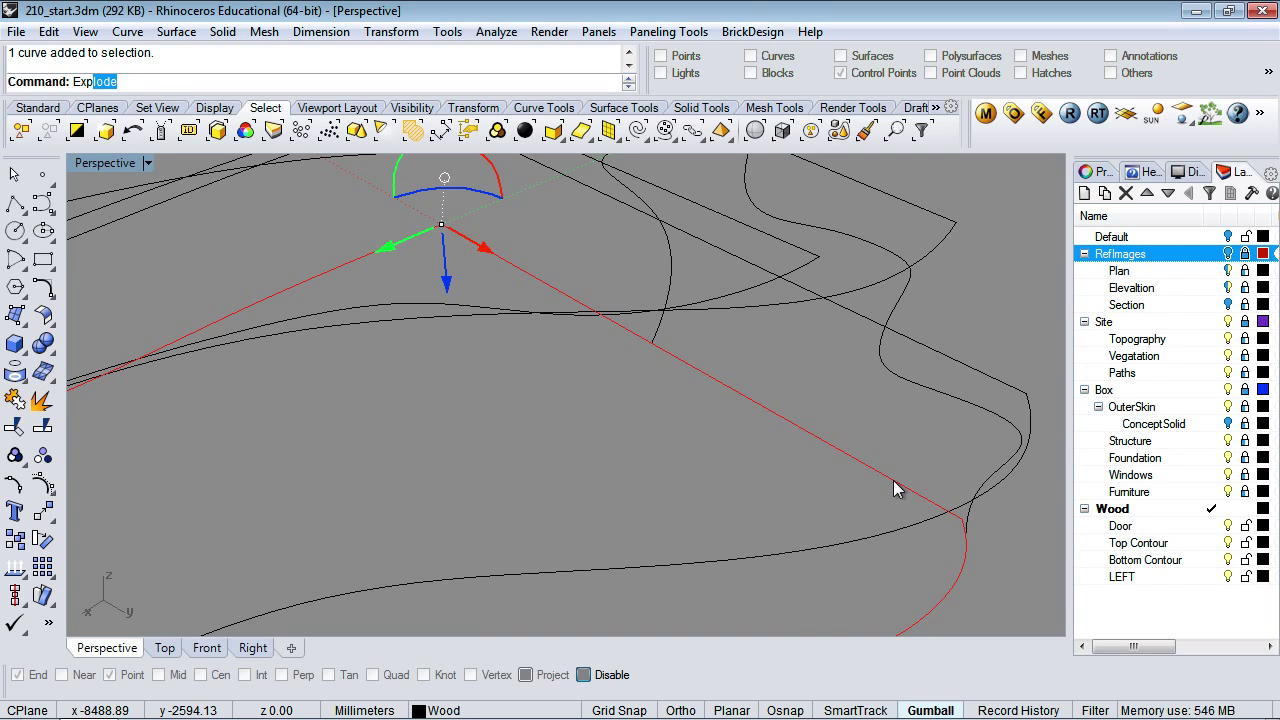
{"action": "key", "text": "Return"}
{"action": "left_click", "coordinate": [873, 469]}
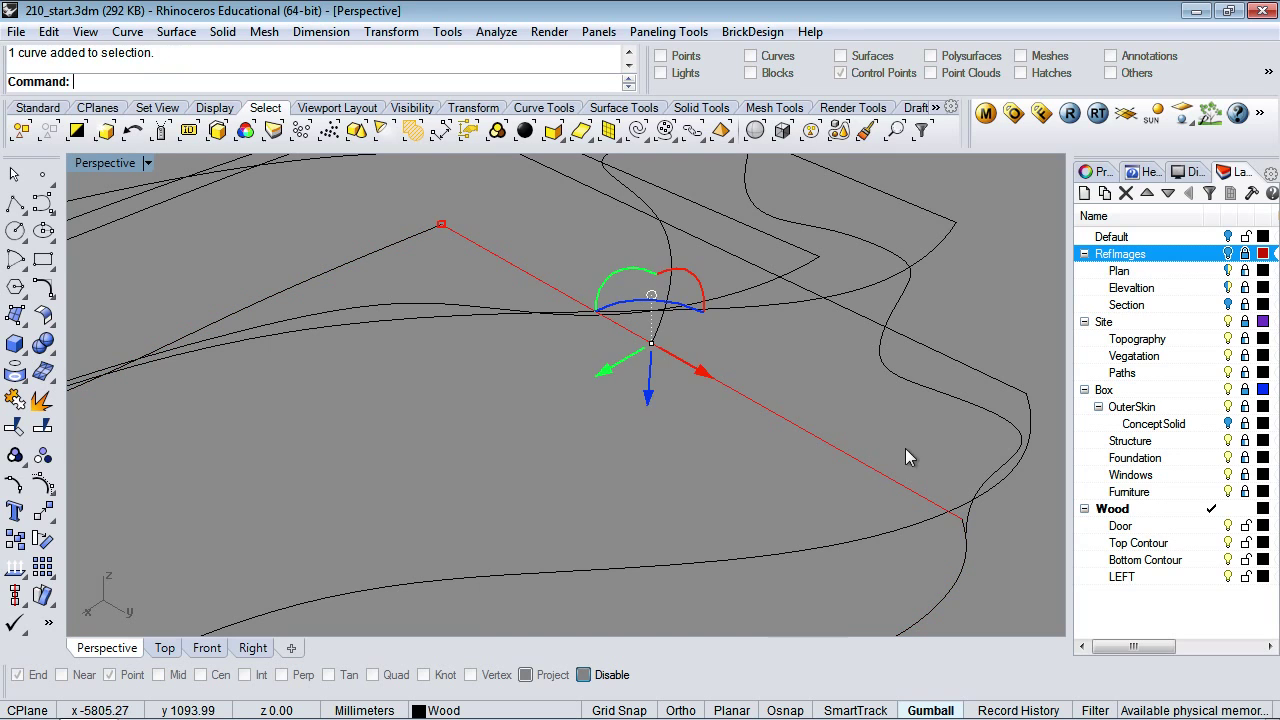
{"action": "key", "text": "Delete"}
{"action": "scroll", "coordinate": [836, 510], "scroll_direction": "down", "scroll_amount": 5}
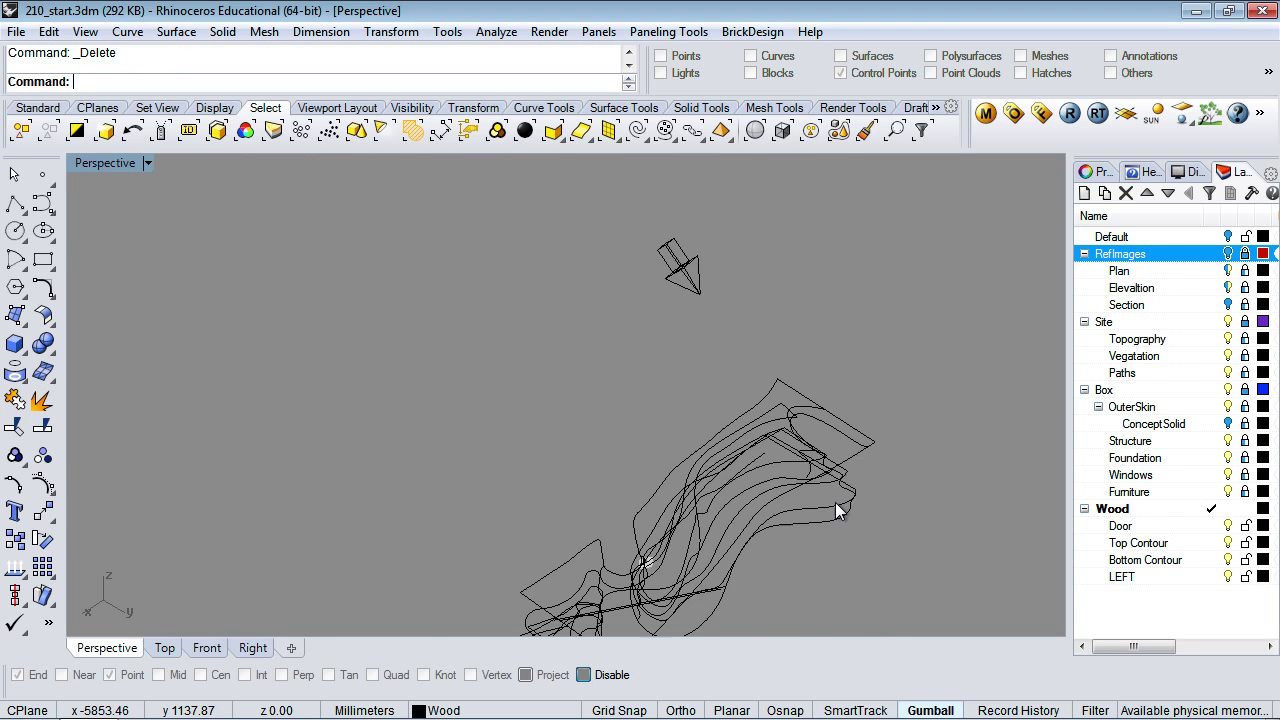
Step: Try a Sweep1 with the lowest open contour as the rail and the stepped vertical end profile as the cross section
{"action": "scroll", "coordinate": [836, 510], "scroll_direction": "up", "scroll_amount": 4}
{"action": "right_click_drag", "start_coordinate": [917, 537], "coordinate": [855, 460]}
{"action": "type", "text": "Sweep2"}
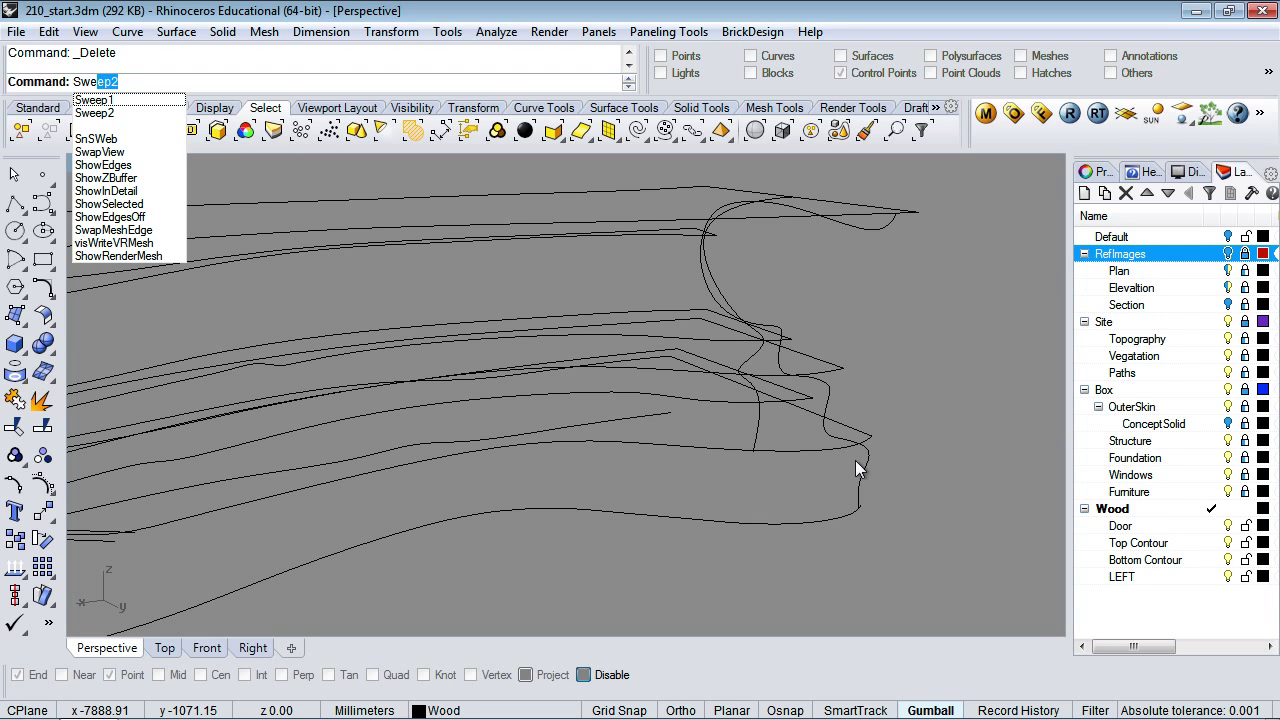
{"action": "key", "text": "Down"}
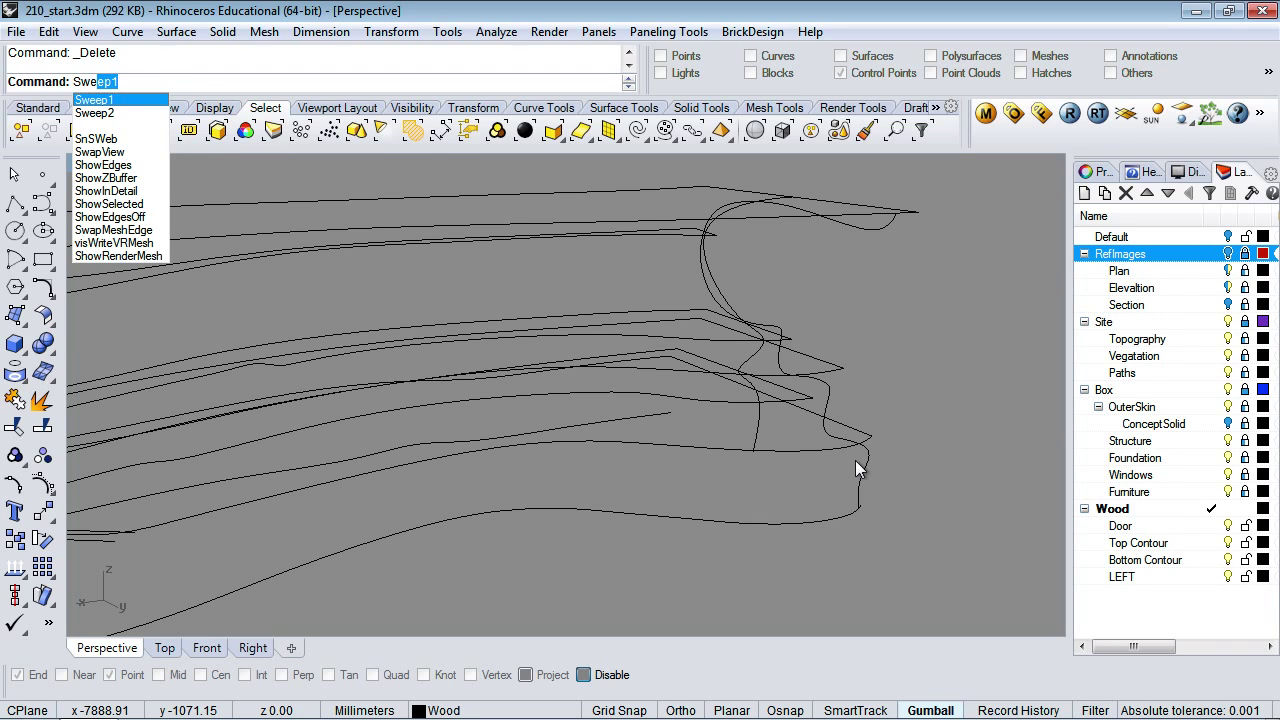
{"action": "key", "text": "Return"}
{"action": "left_click", "coordinate": [842, 519]}
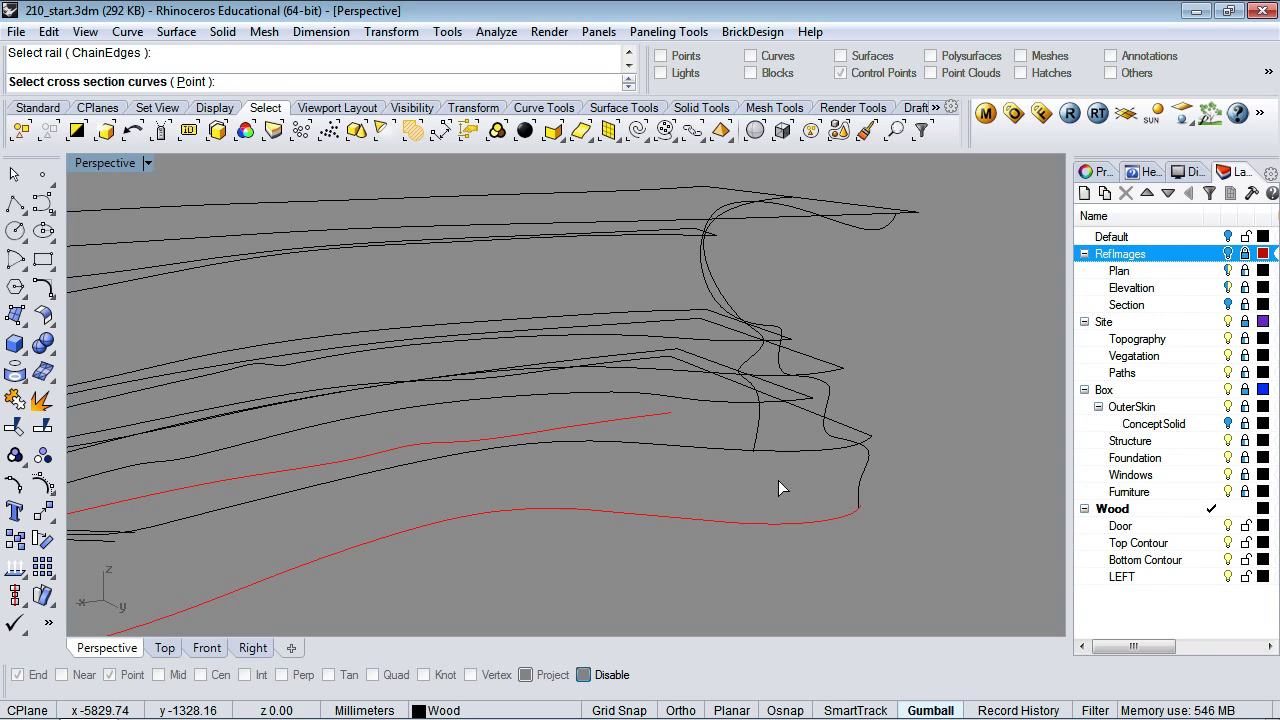
{"action": "left_click", "coordinate": [860, 486]}
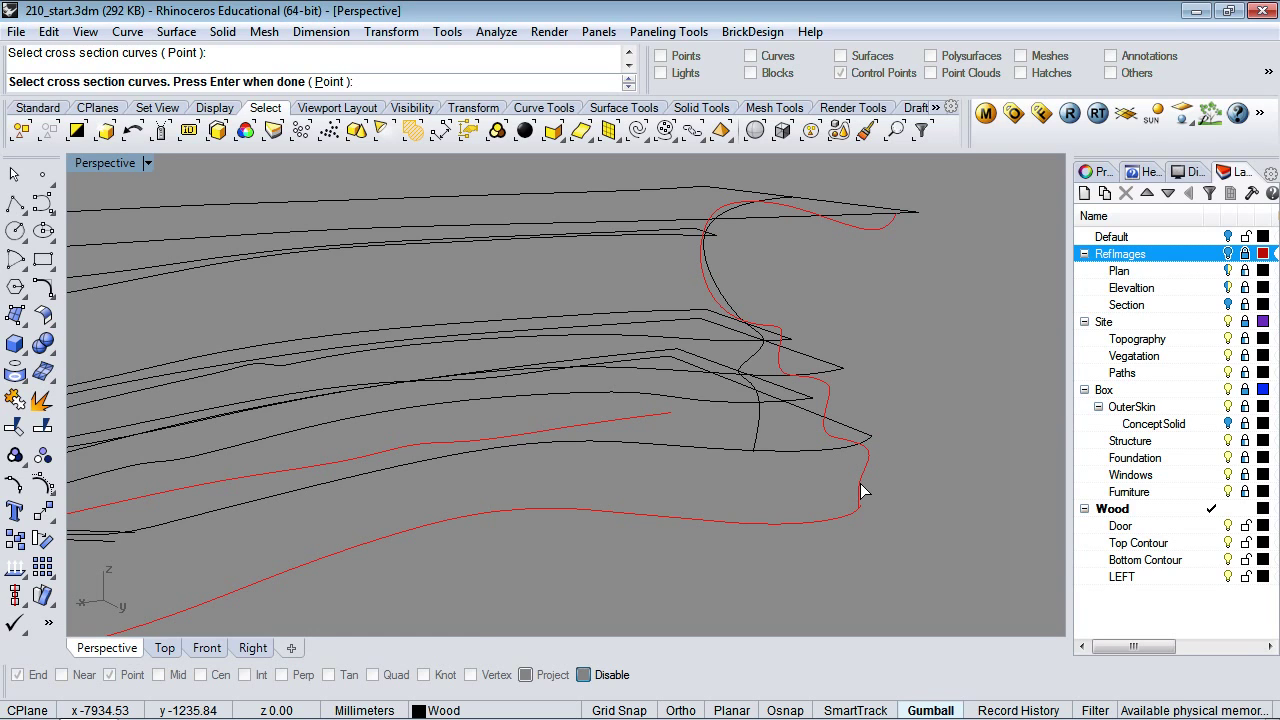
{"action": "left_click", "coordinate": [862, 490]}
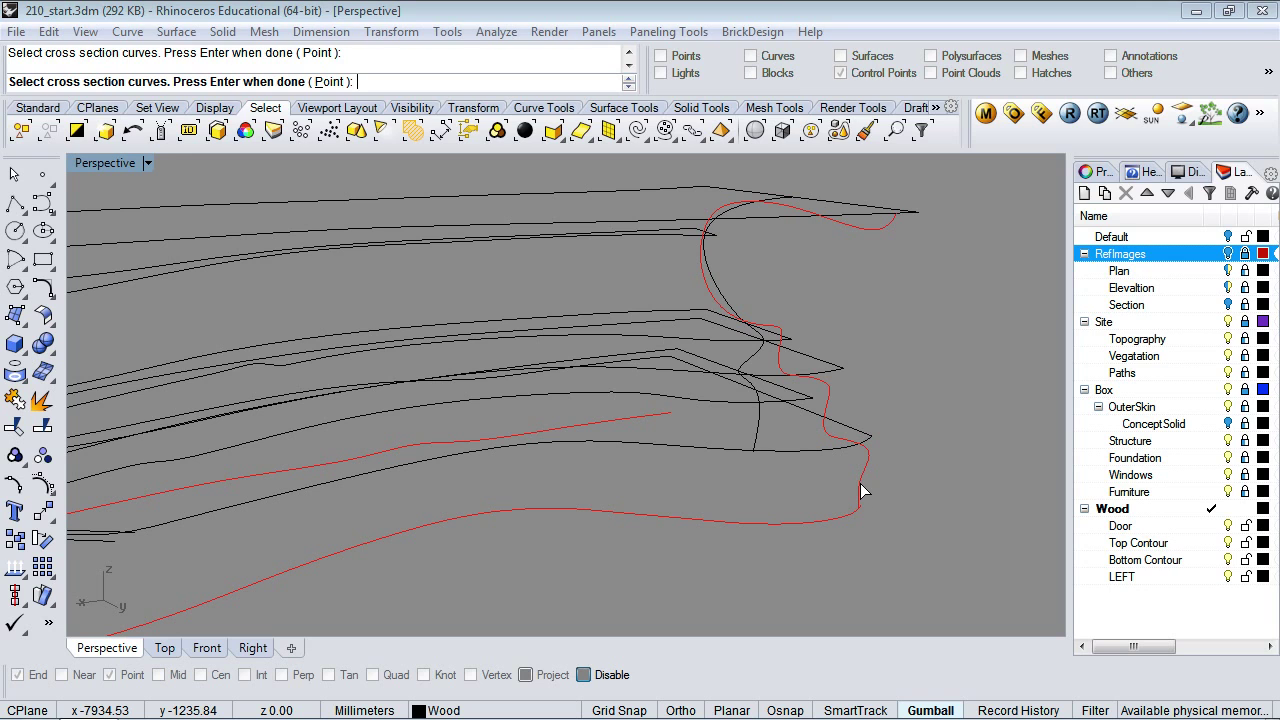
{"action": "key", "text": "Return"}
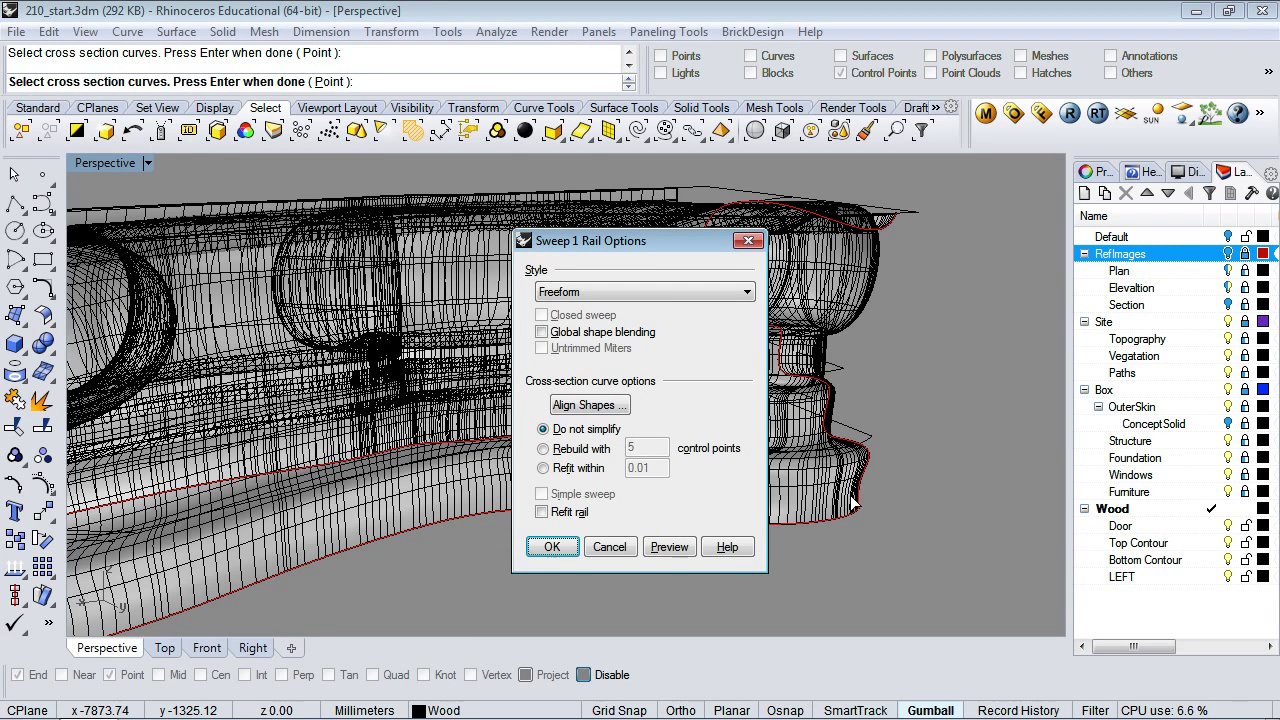
Step: Inspect the sweep preview along the rail's bends and its rounded end, and discard the sweep
{"action": "left_click_drag", "start_coordinate": [643, 236], "coordinate": [948, 243]}
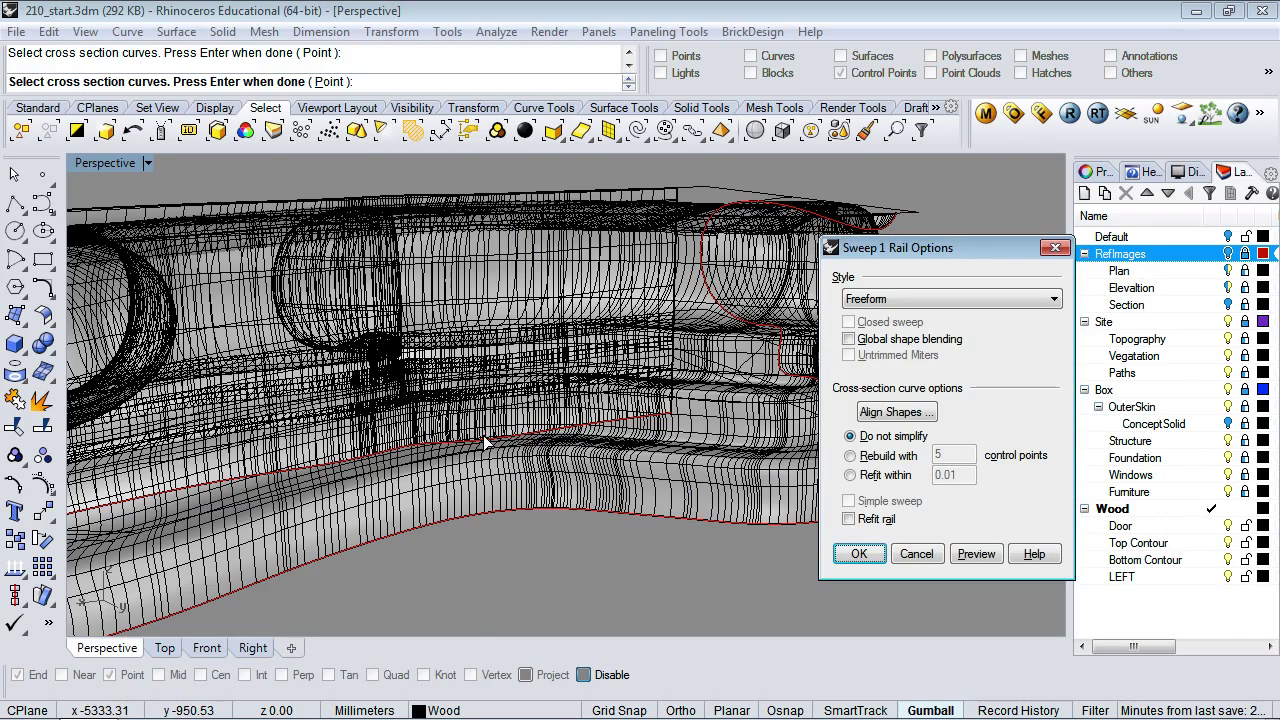
{"action": "right_click_drag", "start_coordinate": [484, 443], "coordinate": [605, 426]}
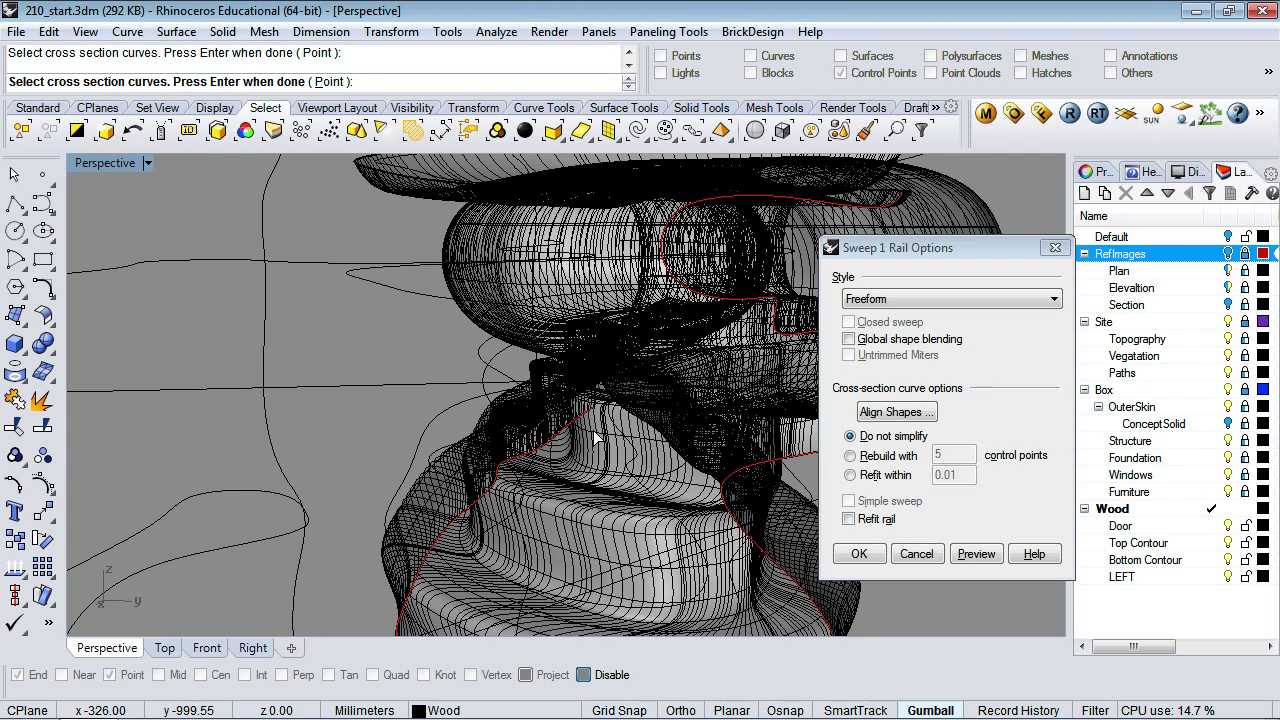
{"action": "right_click_drag", "start_coordinate": [596, 466], "coordinate": [508, 463]}
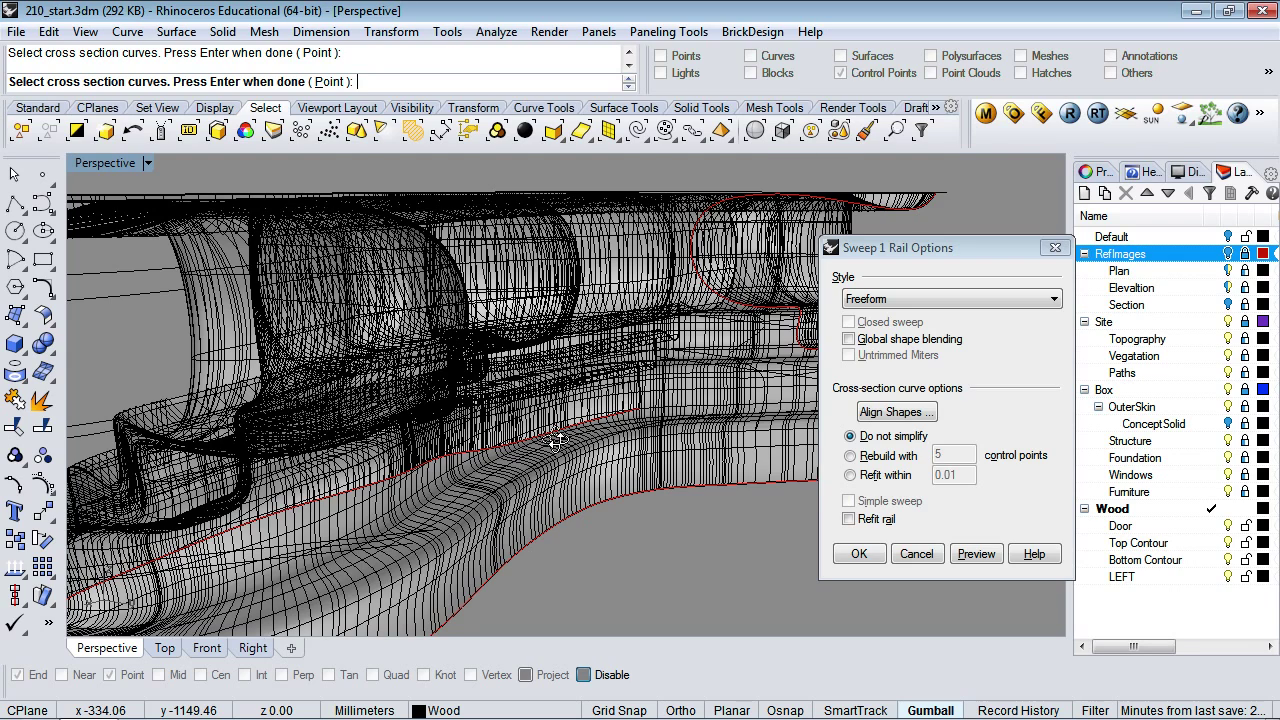
{"action": "right_click_drag", "start_coordinate": [557, 441], "coordinate": [512, 451]}
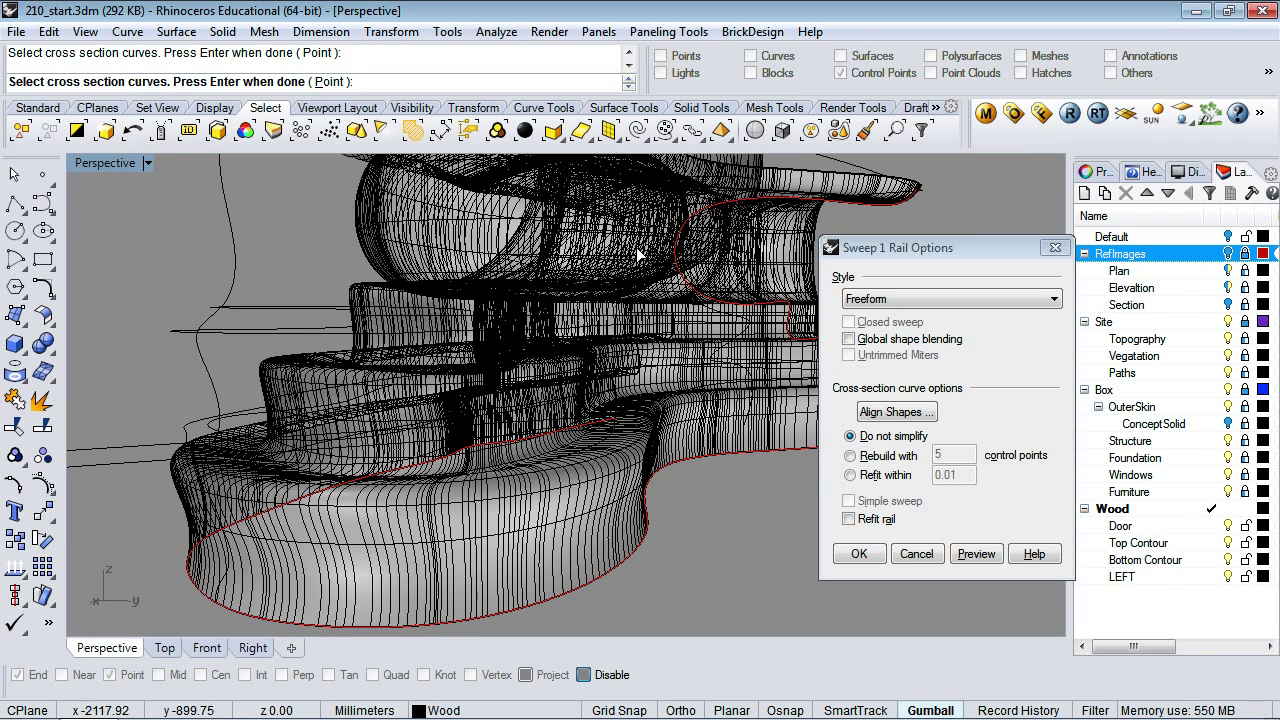
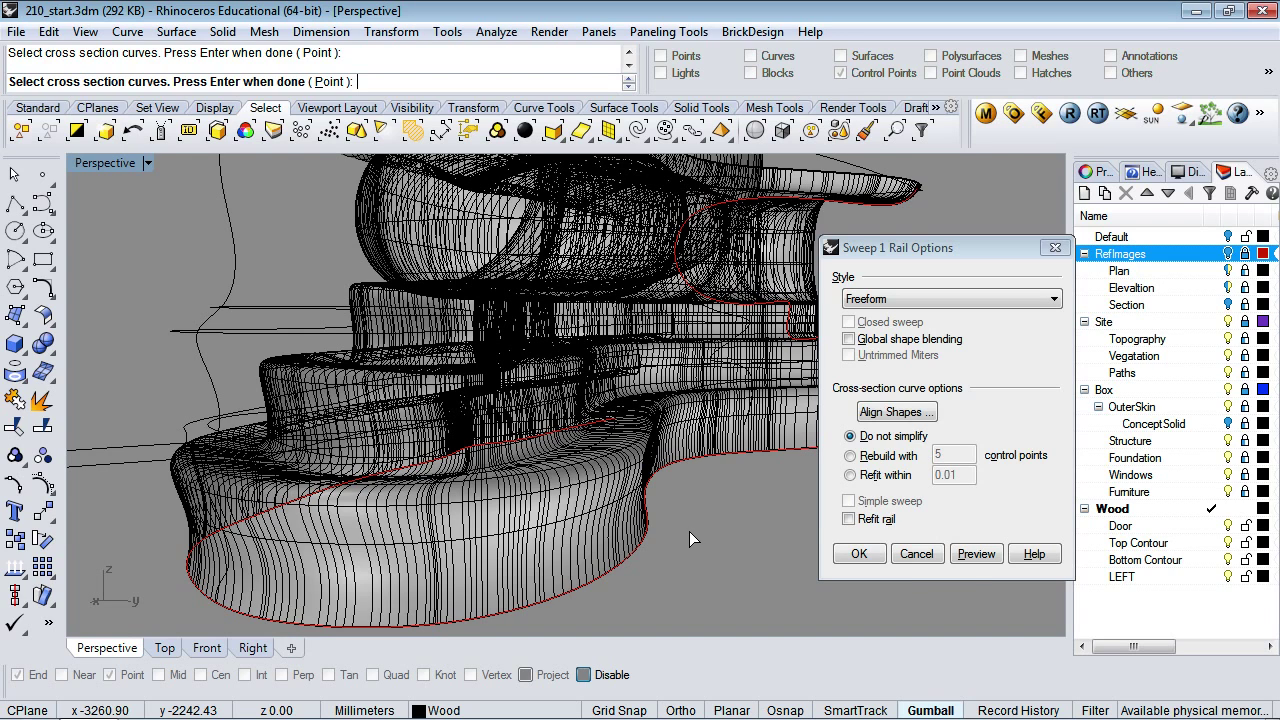
{"action": "left_click", "coordinate": [918, 556]}
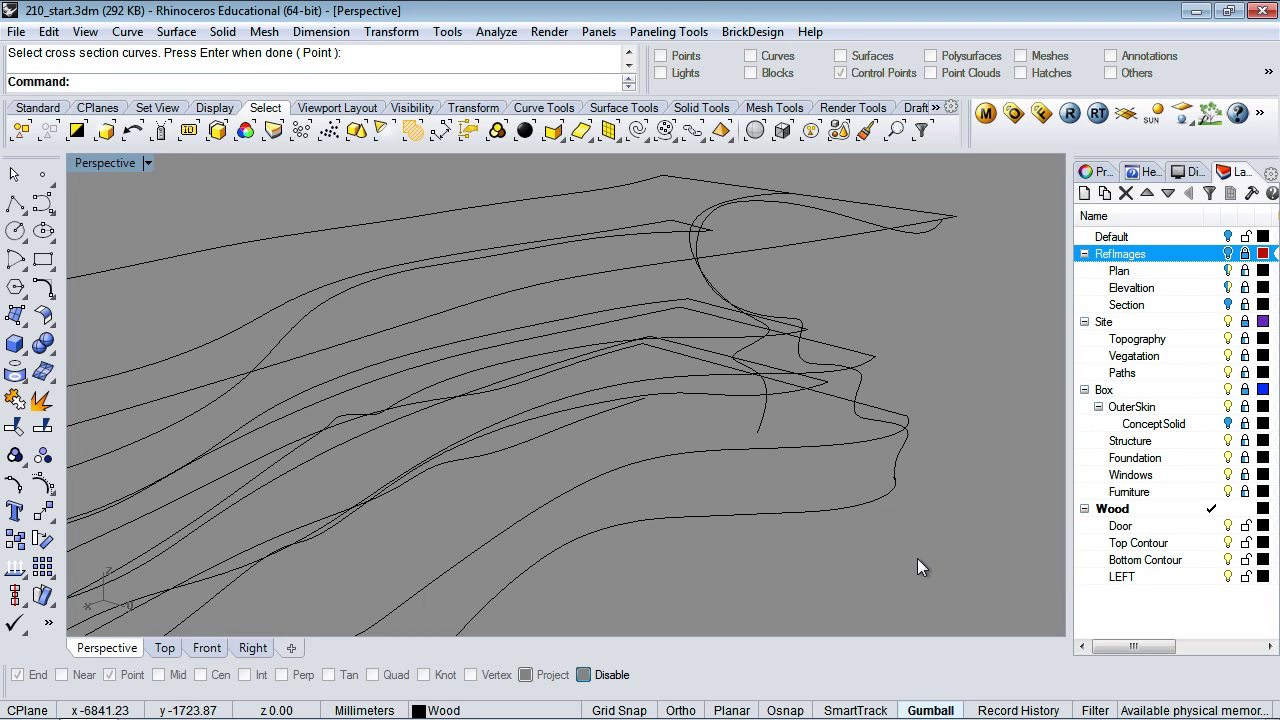
{"action": "scroll", "coordinate": [836, 528], "scroll_direction": "down", "scroll_amount": 2}
{"action": "scroll", "coordinate": [836, 528], "scroll_direction": "down", "scroll_amount": 2}
{"action": "scroll", "coordinate": [836, 528], "scroll_direction": "up", "scroll_amount": 2}
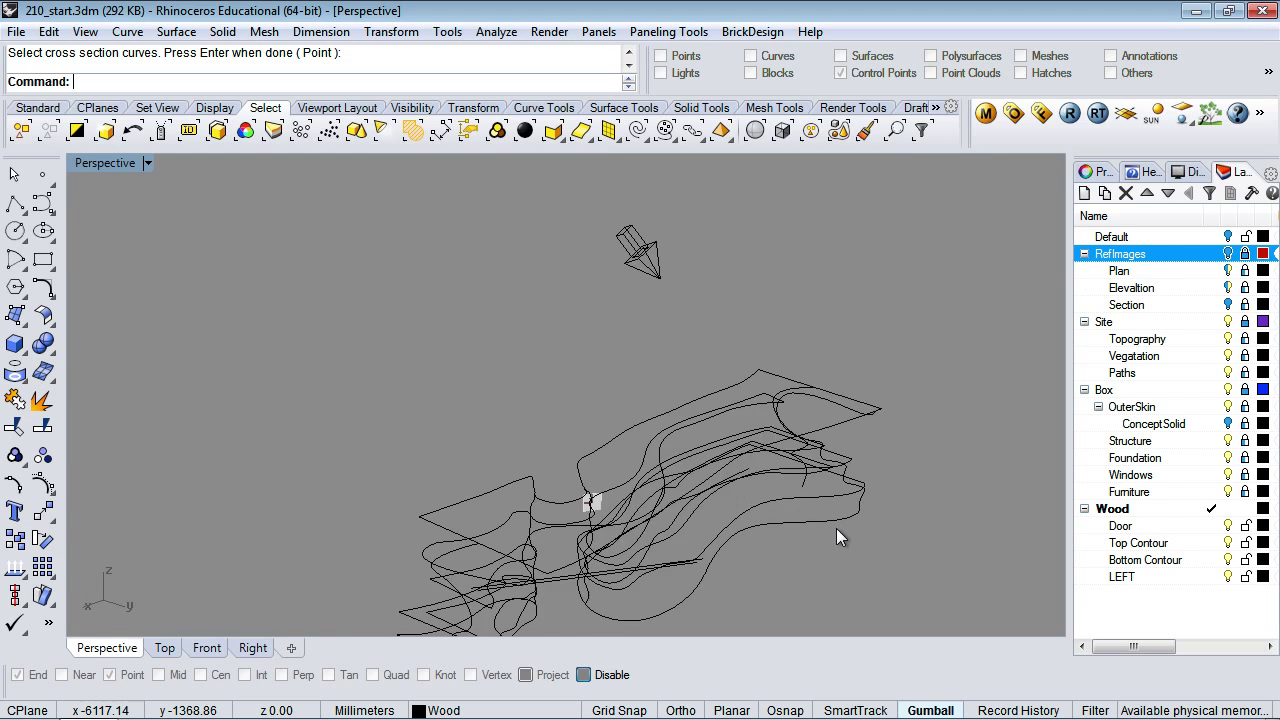
{"action": "scroll", "coordinate": [836, 528], "scroll_direction": "down", "scroll_amount": 2}
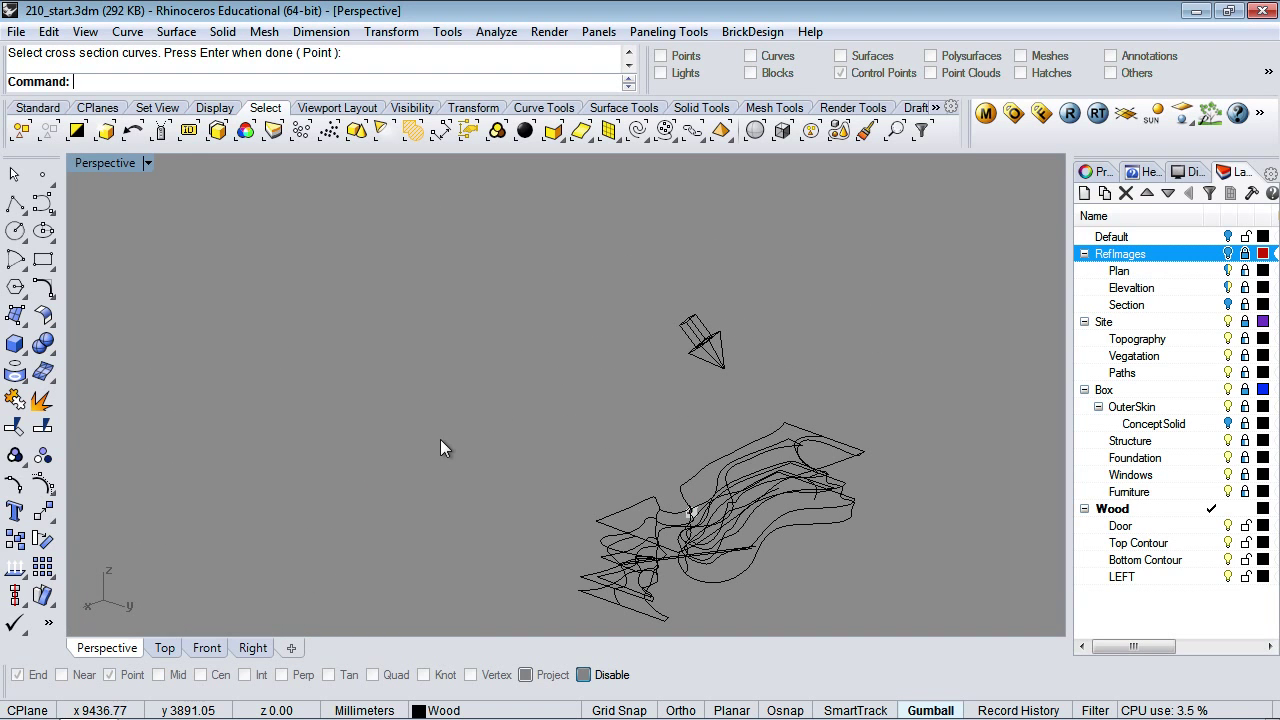
{"action": "left_click", "coordinate": [16, 316]}
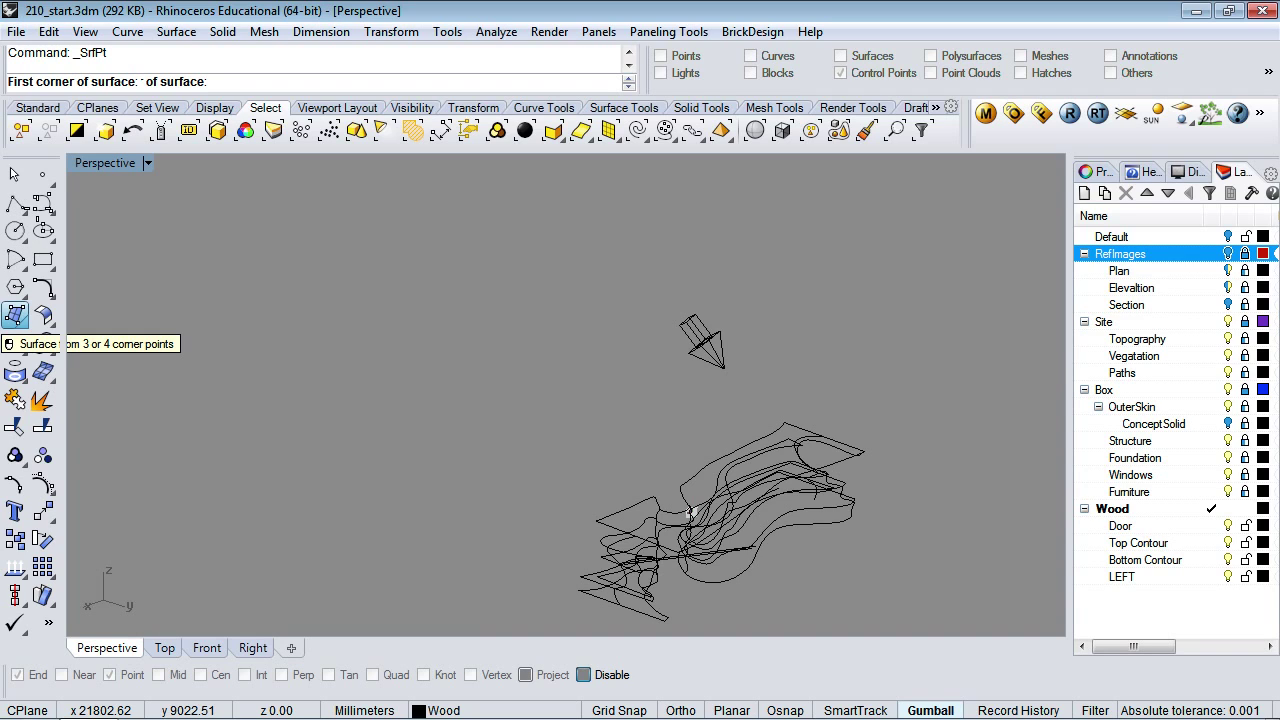
{"action": "key", "text": "Escape"}
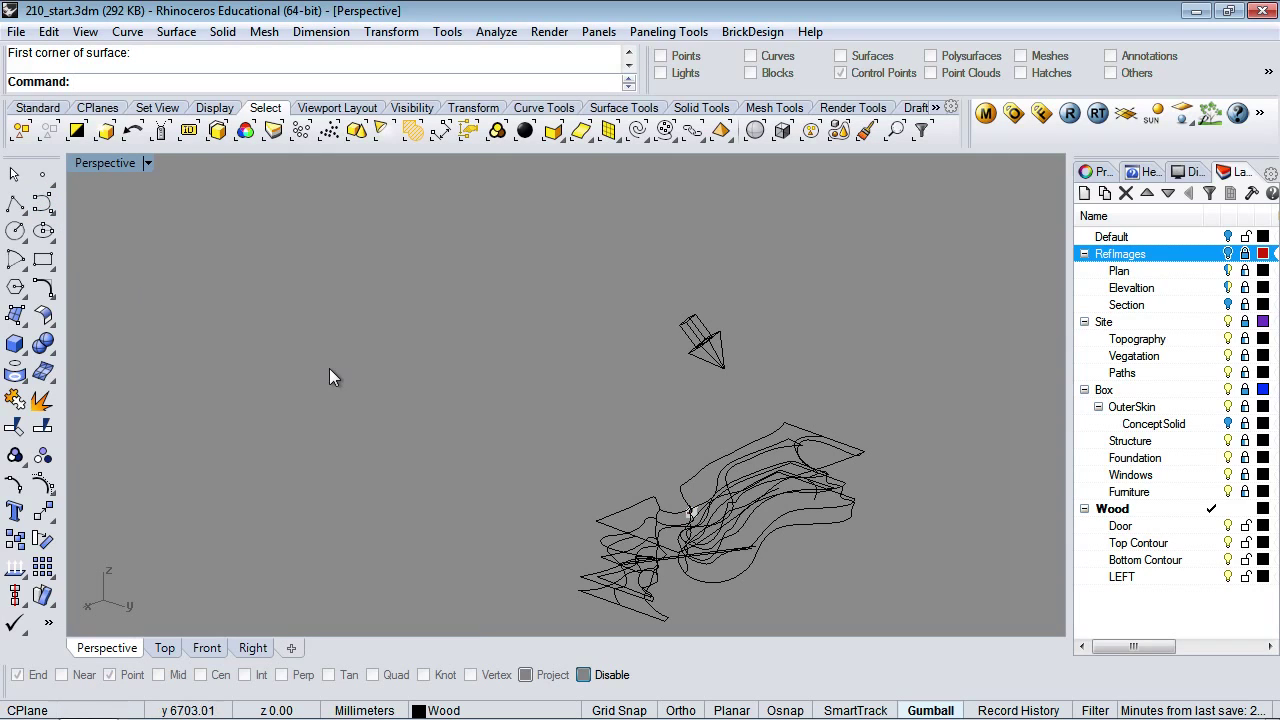
Step: Examine the closed middle contour and the stepped end profile, including how they meet at the contour's pointed end
{"action": "scroll", "coordinate": [818, 506], "scroll_direction": "up", "scroll_amount": 5}
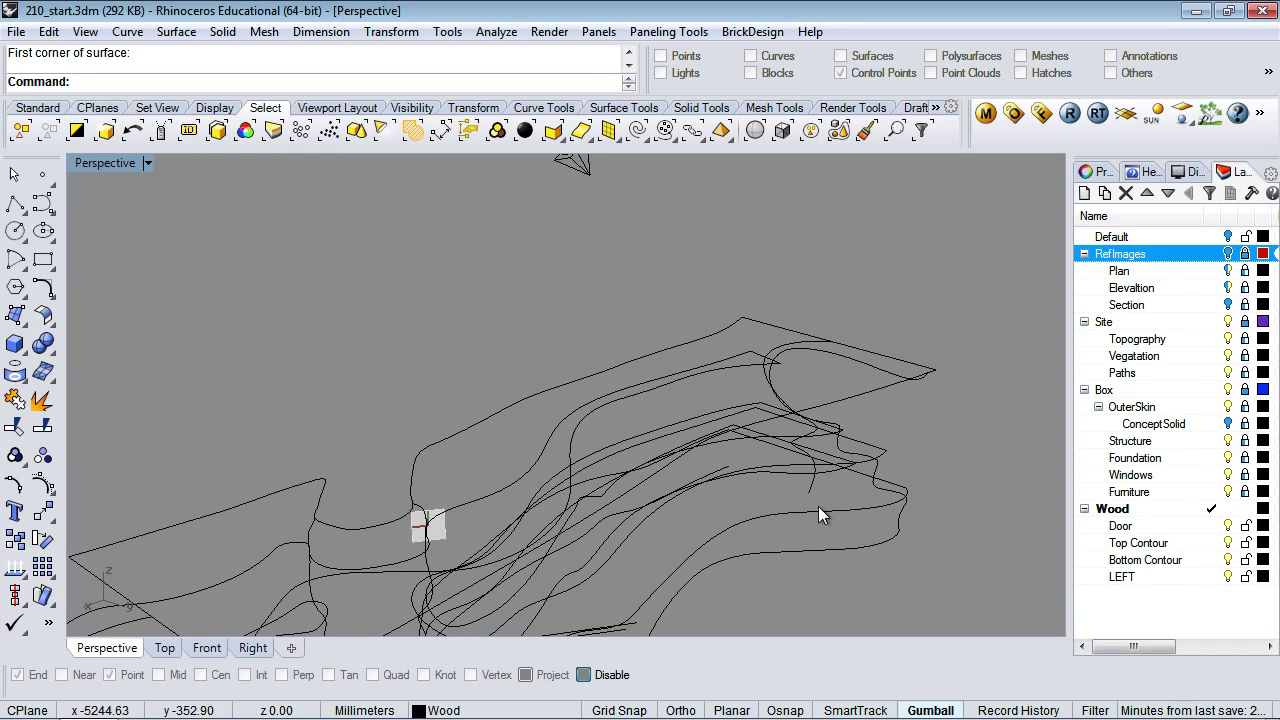
{"action": "left_click", "coordinate": [782, 440]}
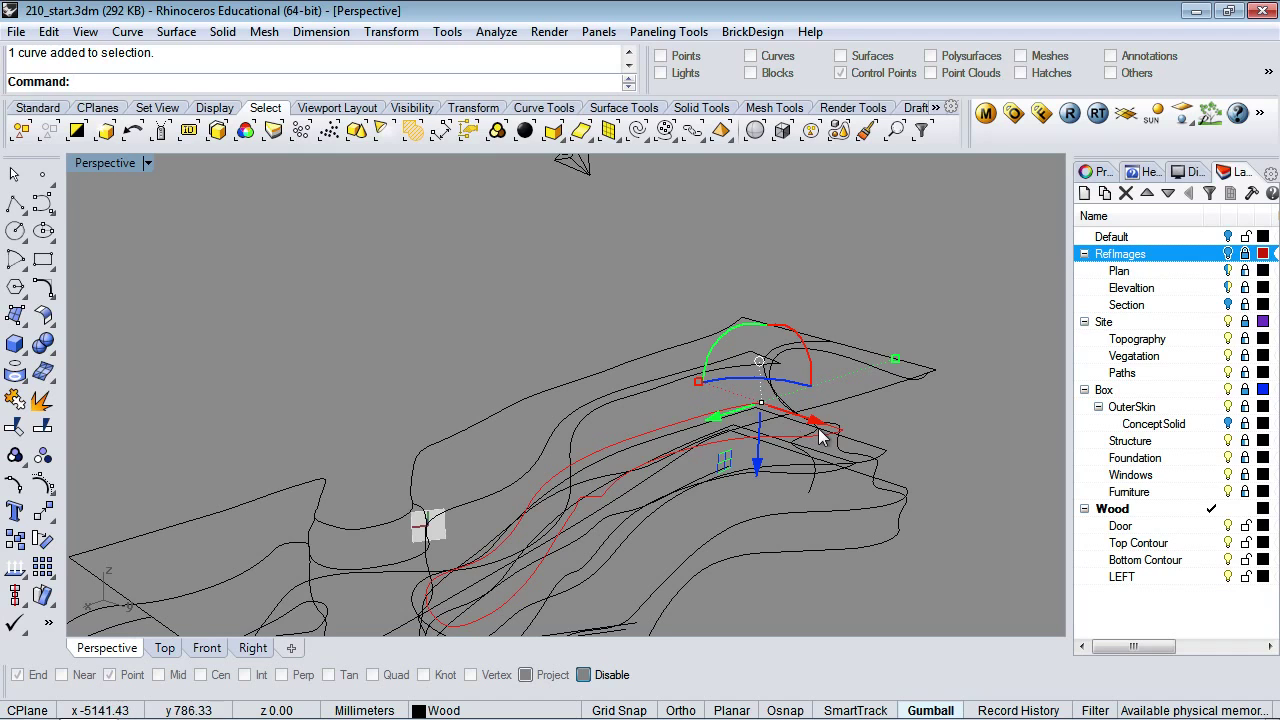
{"action": "scroll", "coordinate": [830, 432], "scroll_direction": "up", "scroll_amount": 3}
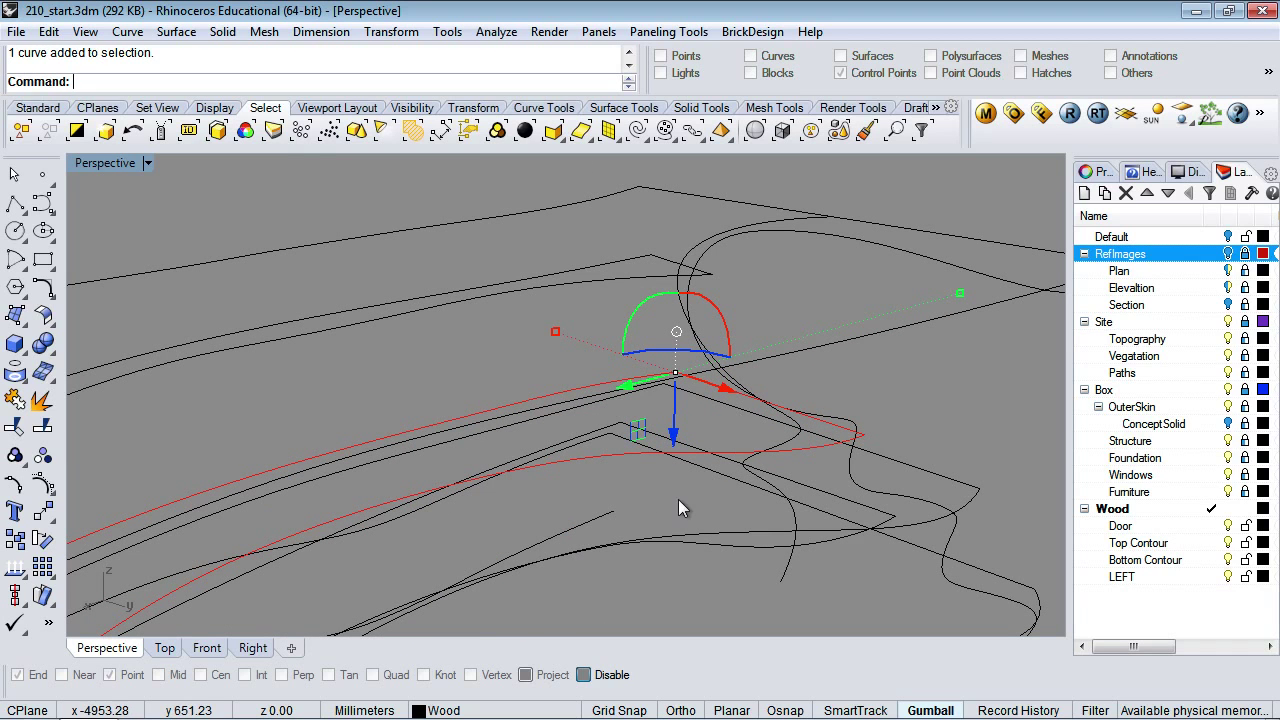
{"action": "right_click_drag", "start_coordinate": [685, 500], "coordinate": [714, 363]}
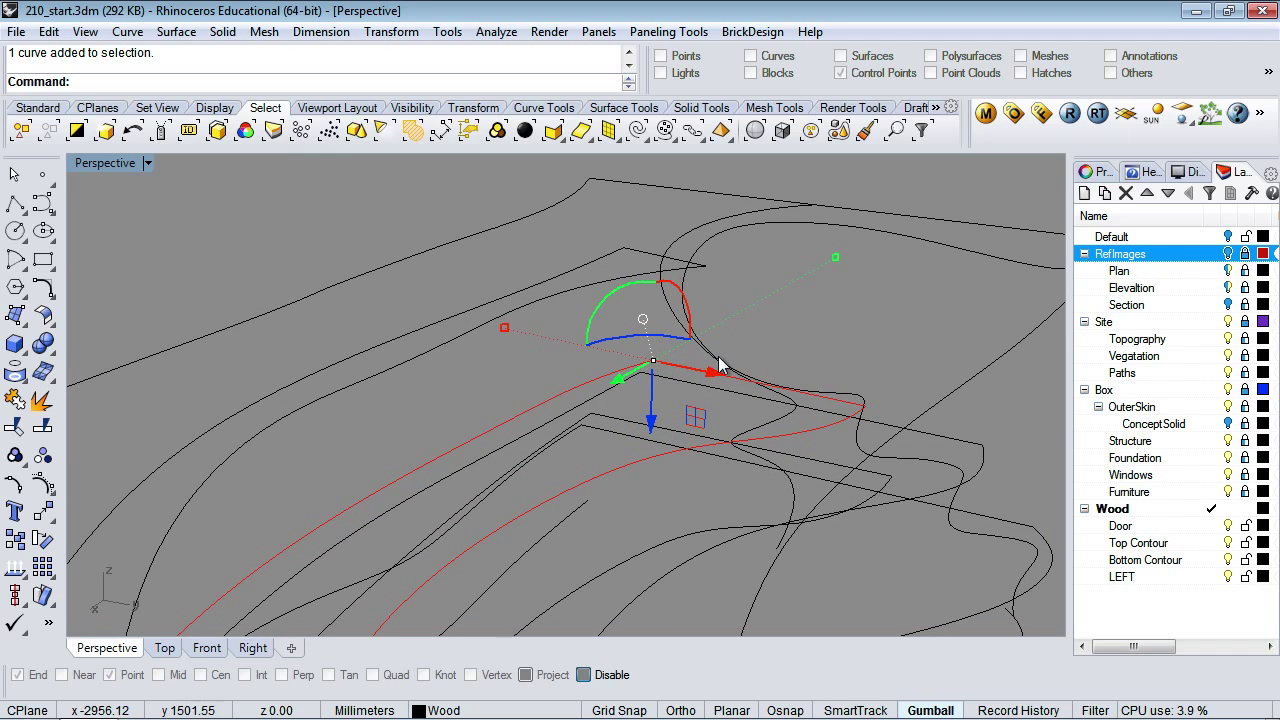
{"action": "scroll", "coordinate": [728, 375], "scroll_direction": "up", "scroll_amount": 2}
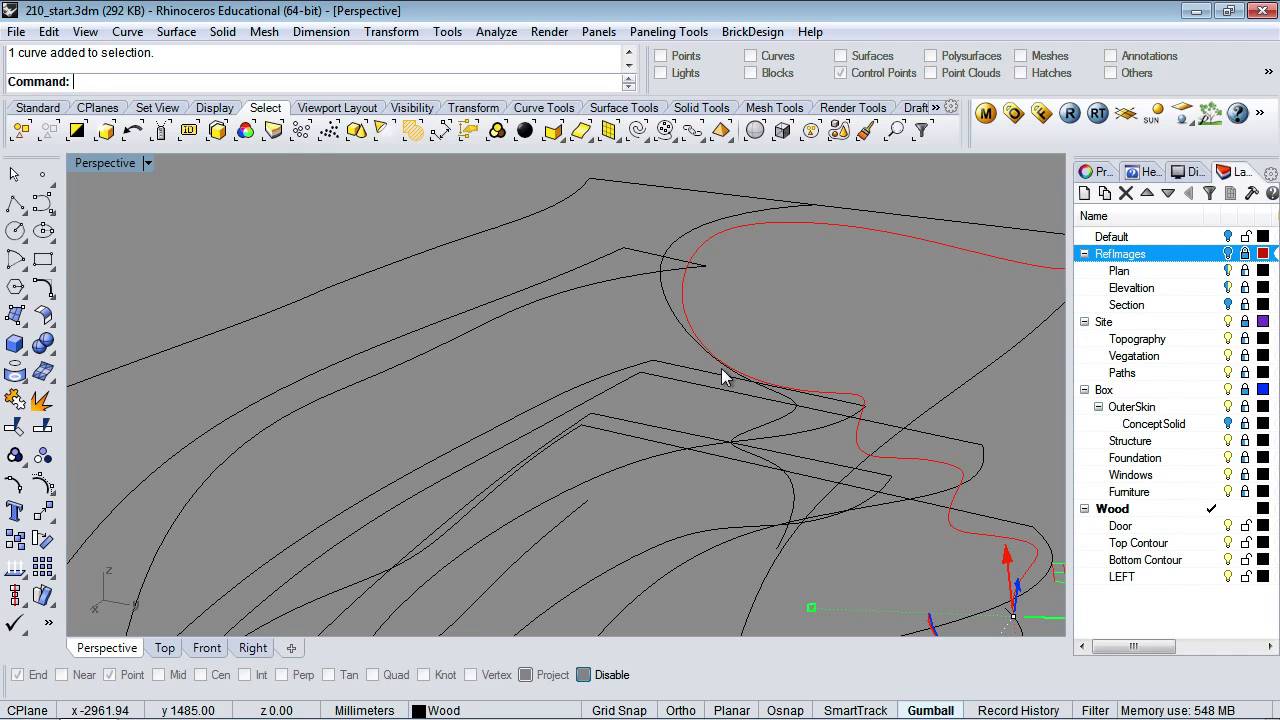
{"action": "left_click", "coordinate": [824, 432]}
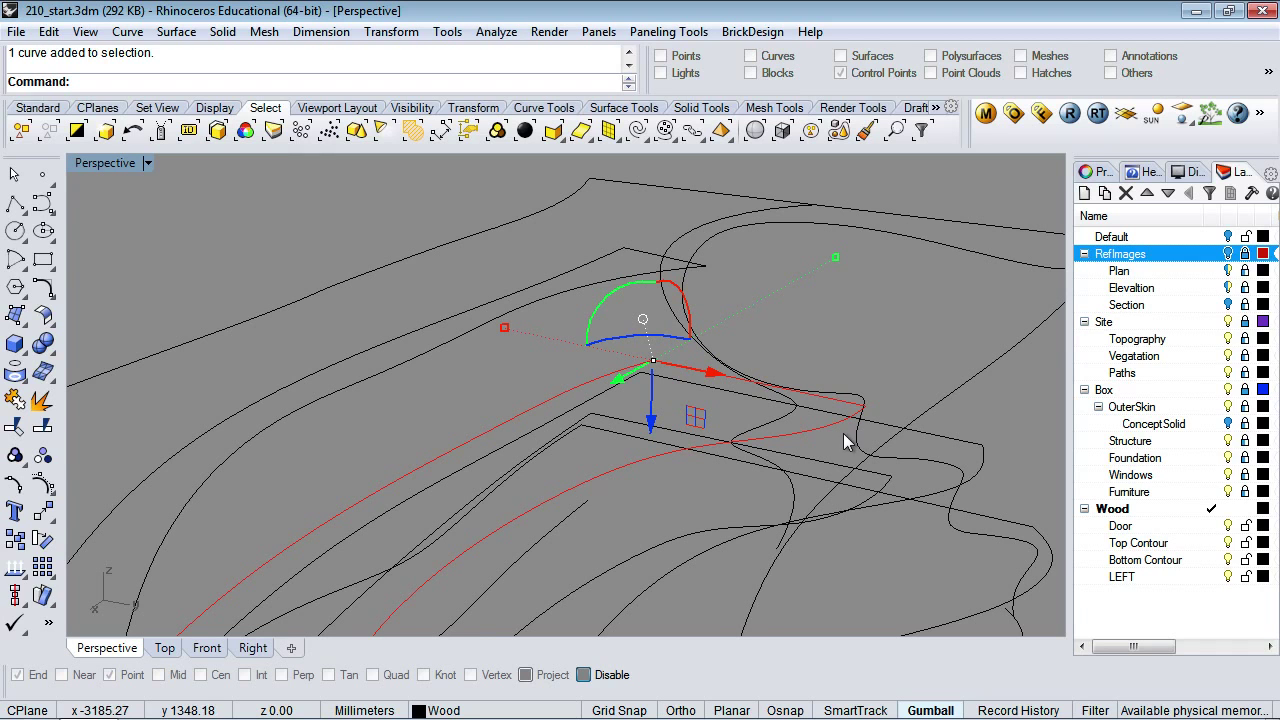
{"action": "right_click_drag", "start_coordinate": [944, 517], "coordinate": [922, 482]}
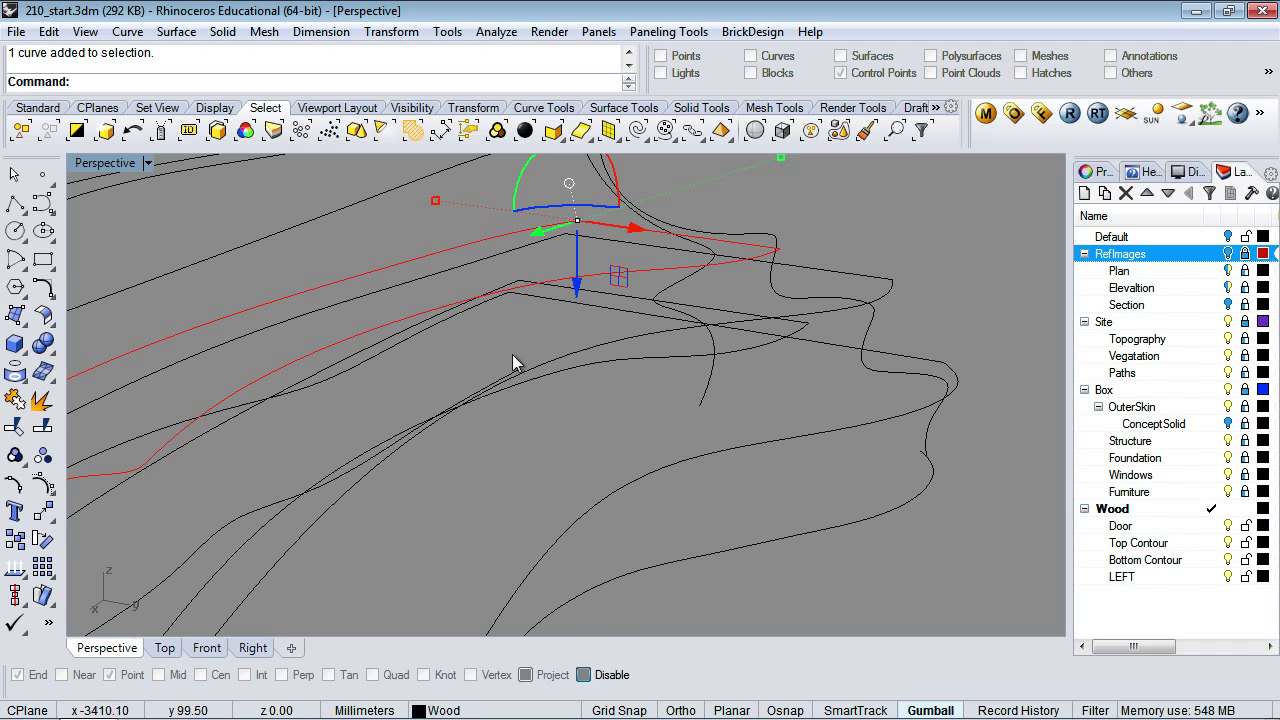
{"action": "right_click_drag", "start_coordinate": [512, 354], "coordinate": [654, 417]}
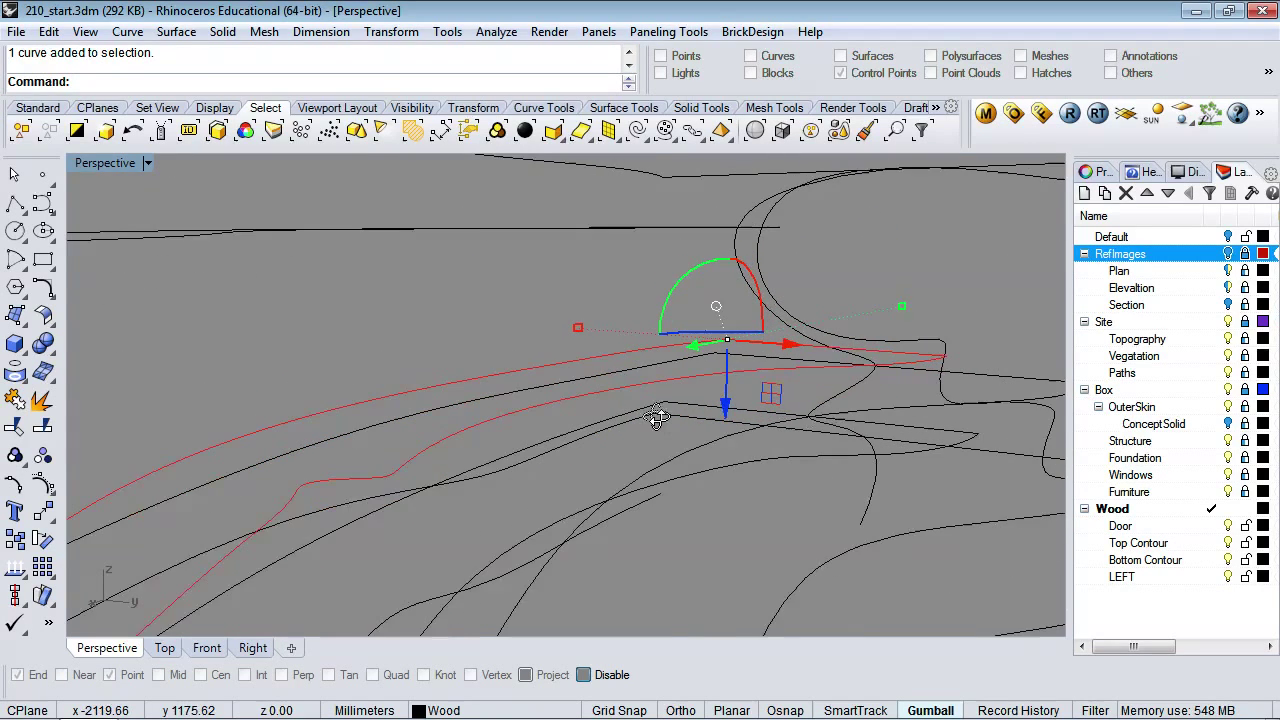
{"action": "scroll", "coordinate": [654, 415], "scroll_direction": "down", "scroll_amount": 5}
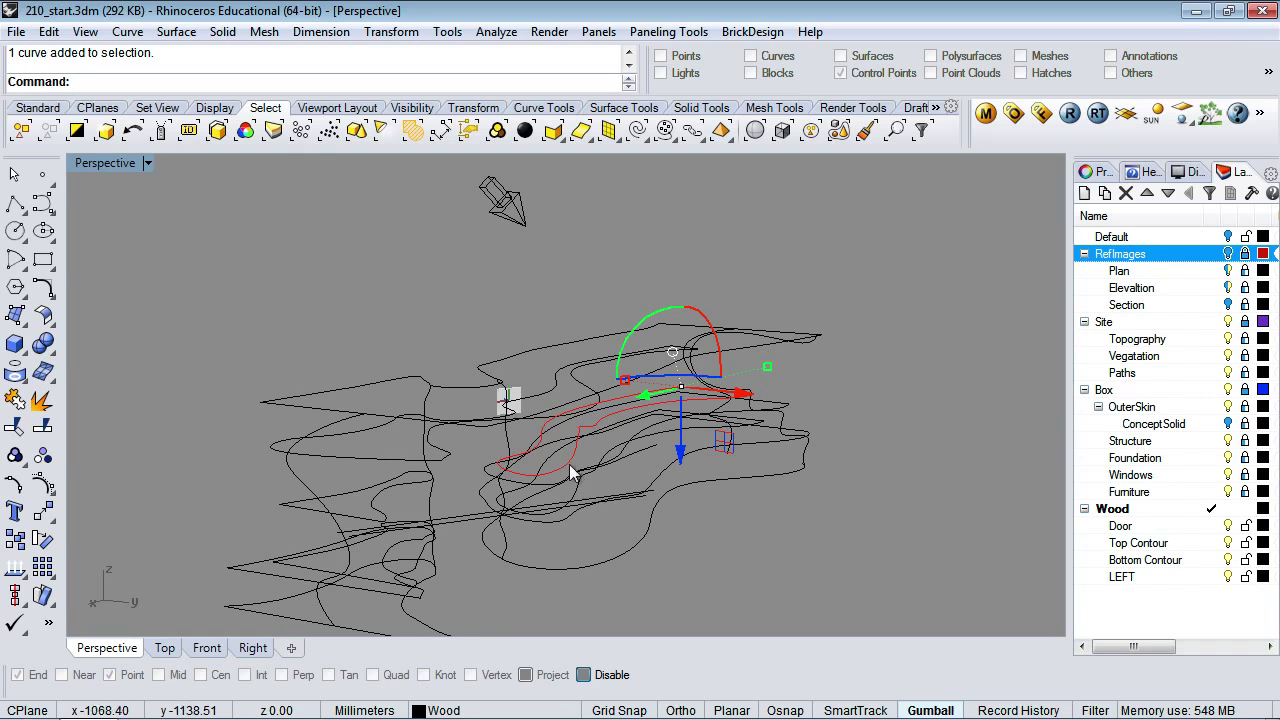
Step: Create a four-sided surface from corner points in the empty area beside the wood curves, and select it
{"action": "key", "text": "F2"}
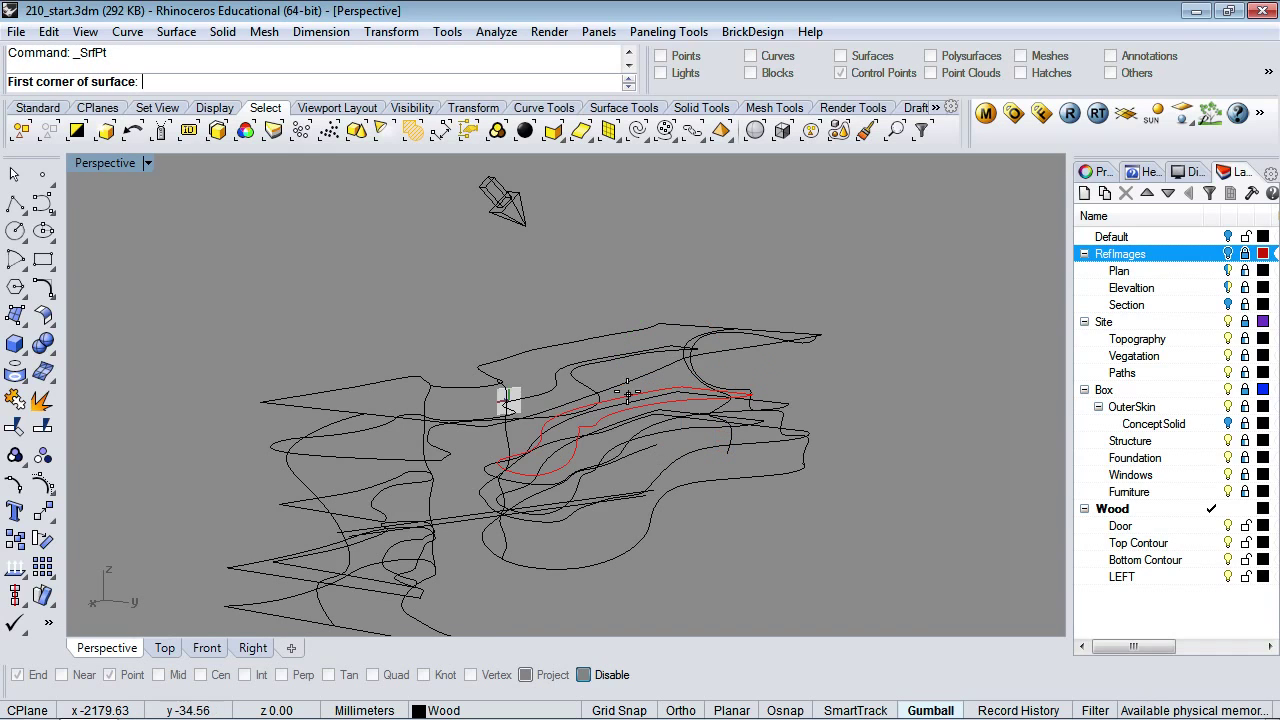
{"action": "key", "text": "Escape"}
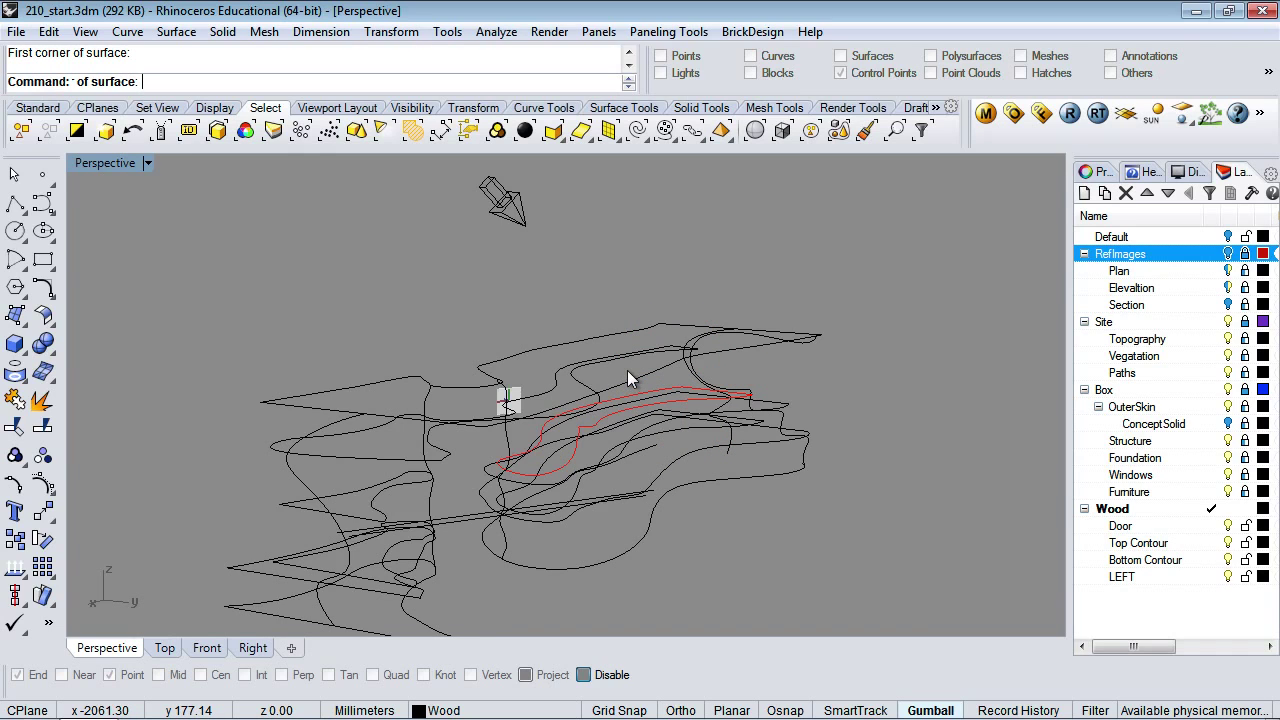
{"action": "key", "text": "Return"}
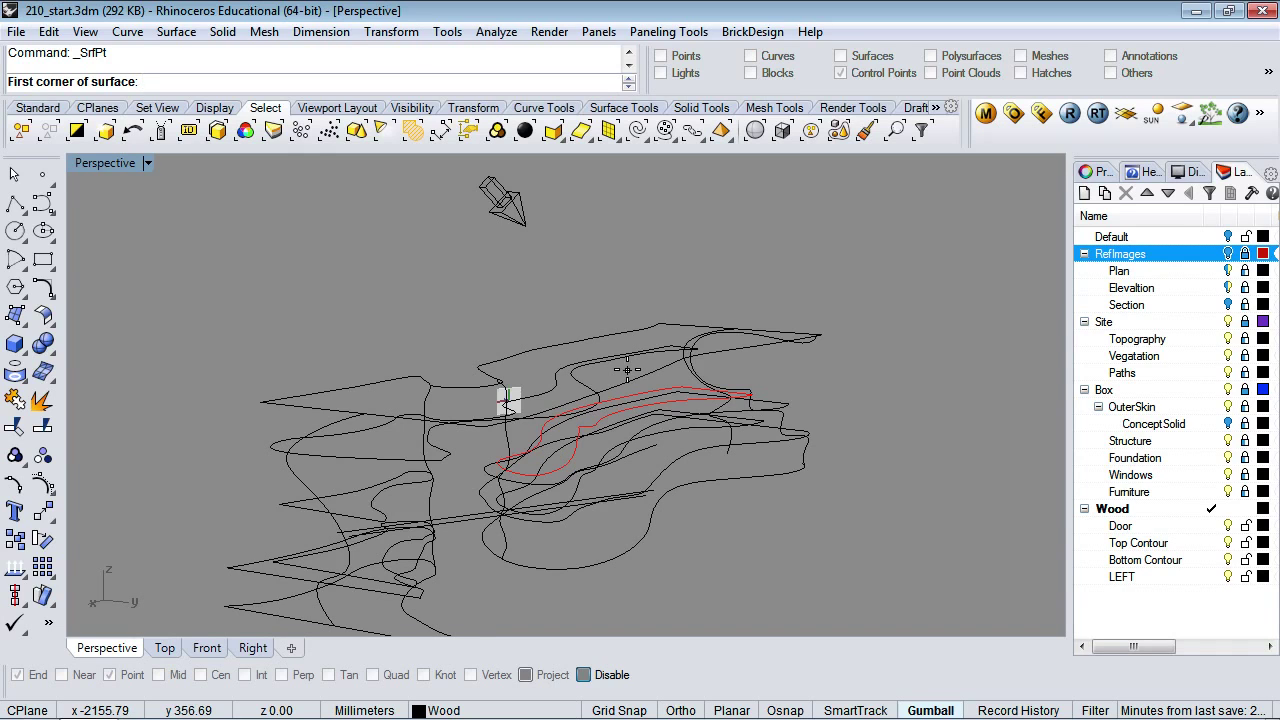
{"action": "right_click_drag", "start_coordinate": [238, 303], "coordinate": [329, 354]}
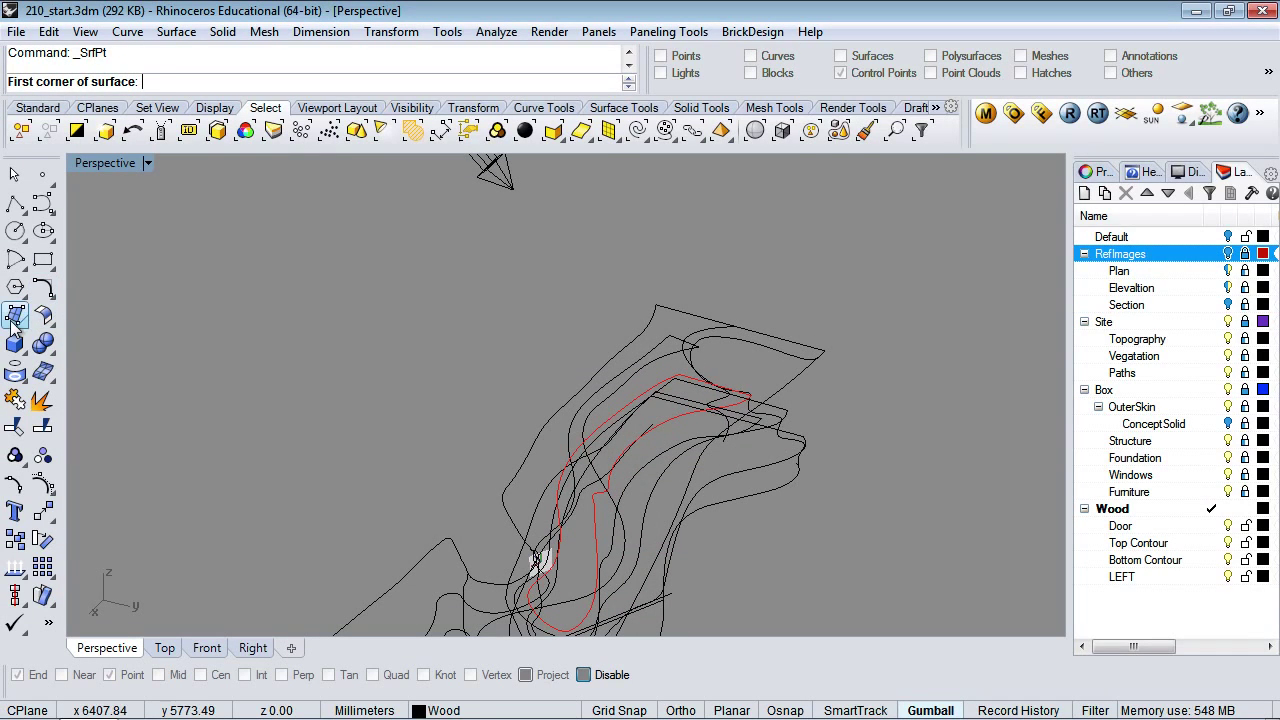
{"action": "left_click", "coordinate": [327, 465]}
{"action": "left_click", "coordinate": [195, 402]}
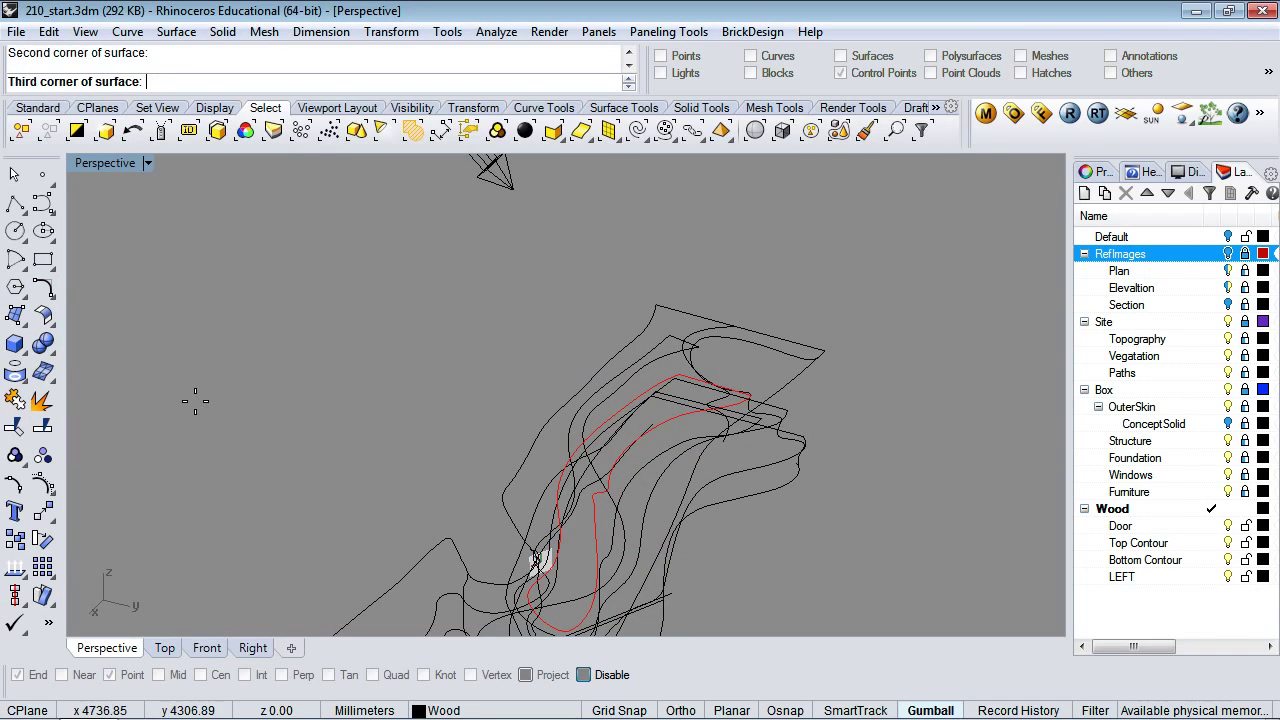
{"action": "left_click", "coordinate": [332, 297]}
{"action": "left_click", "coordinate": [502, 355]}
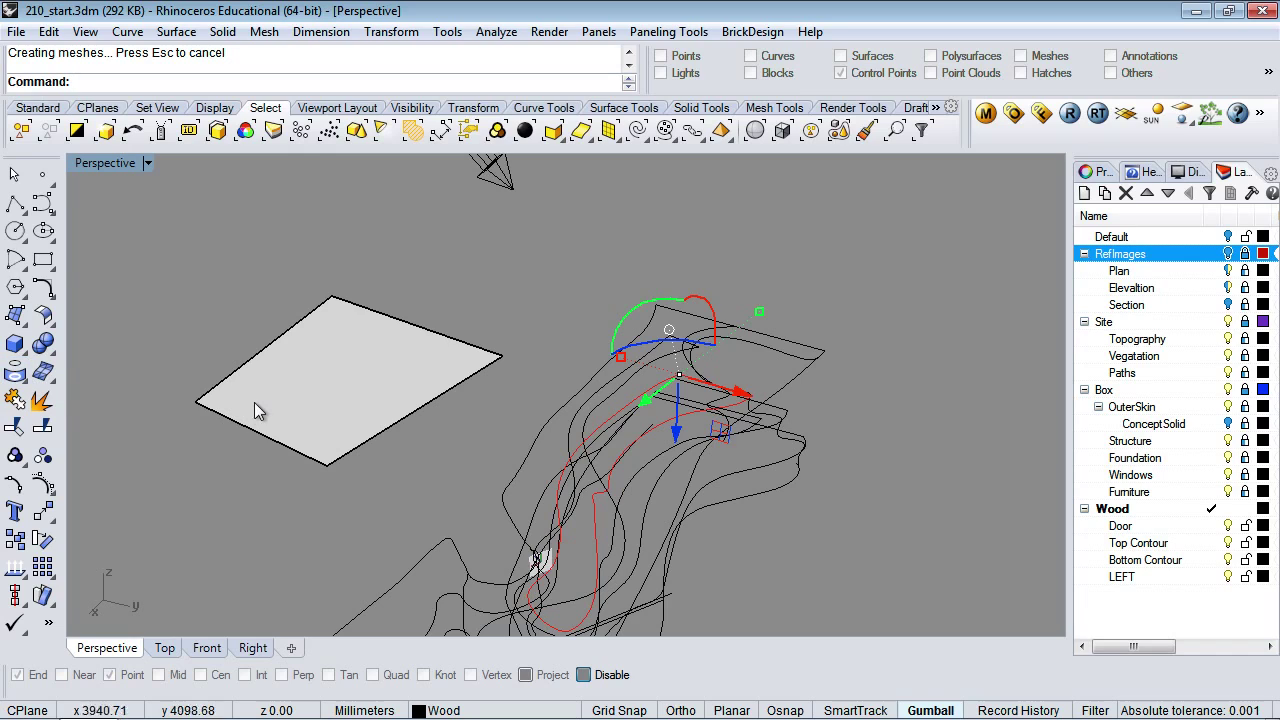
{"action": "left_click", "coordinate": [333, 398]}
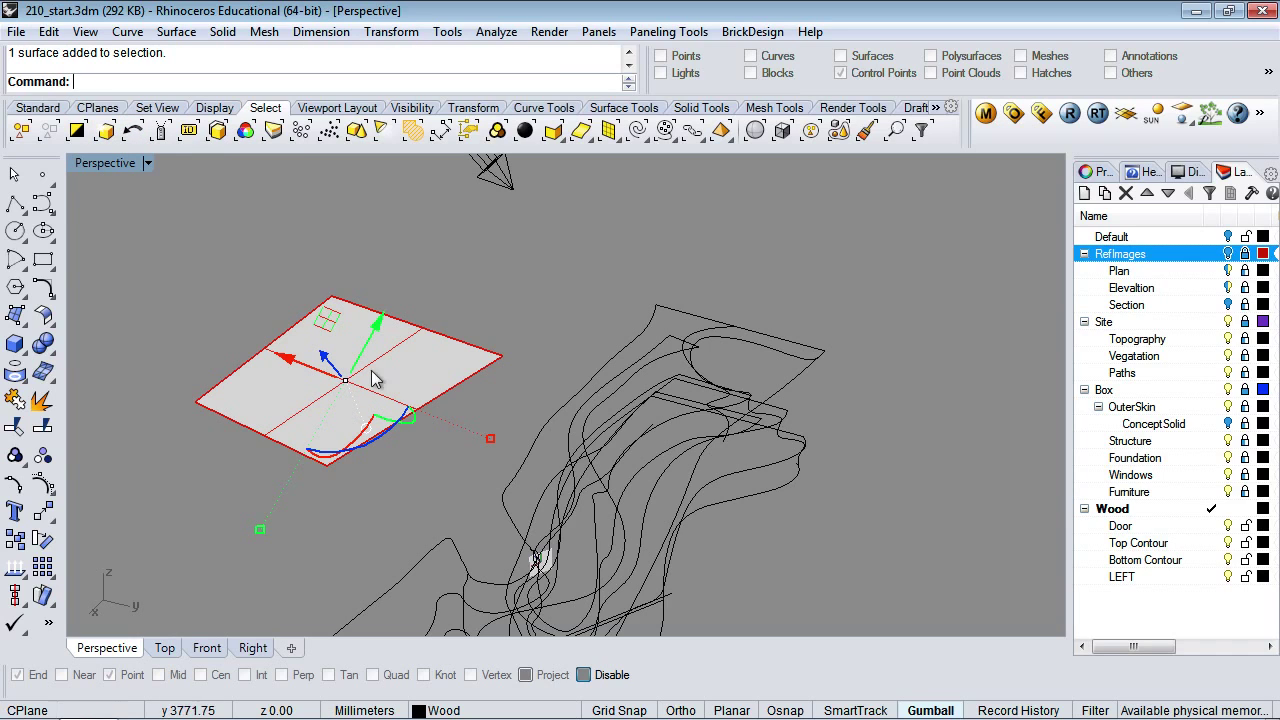
Step: Undo the creation of the four-sided corner-point surface beside the wood curves
{"action": "left_click", "coordinate": [437, 445]}
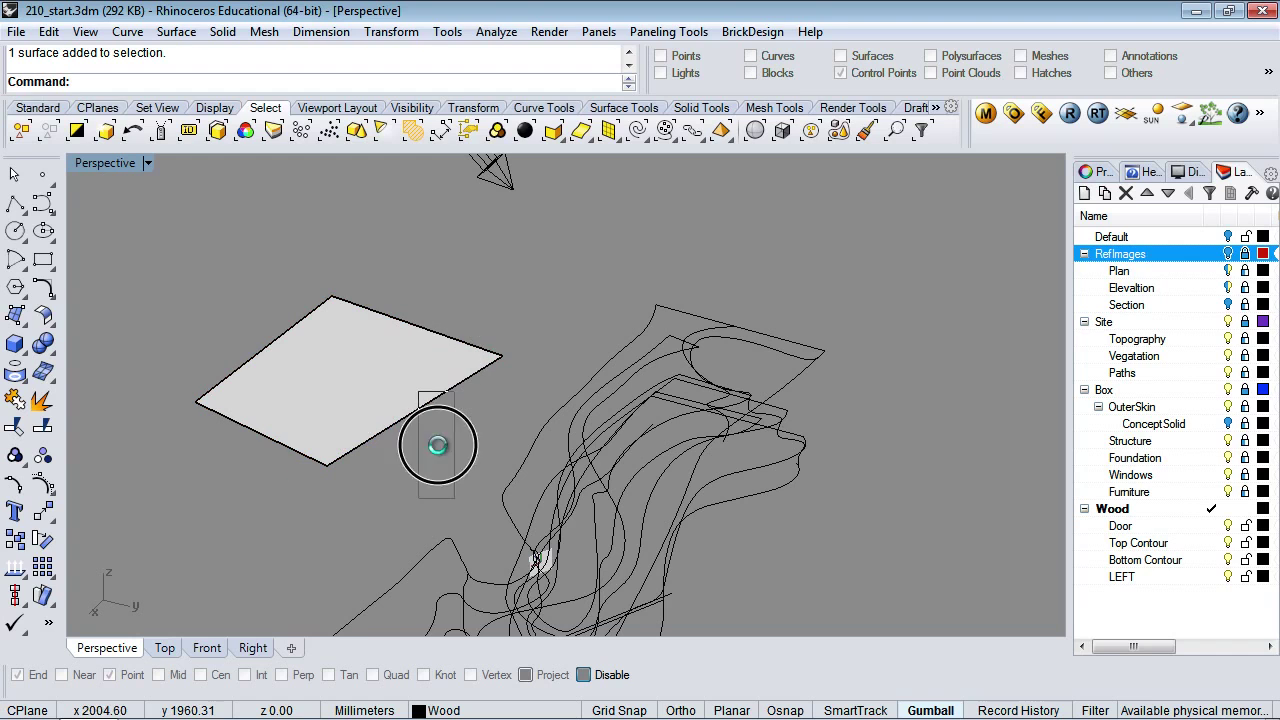
{"action": "right_click_drag", "start_coordinate": [434, 454], "coordinate": [457, 407]}
{"action": "scroll", "coordinate": [457, 407], "scroll_direction": "down", "scroll_amount": 3}
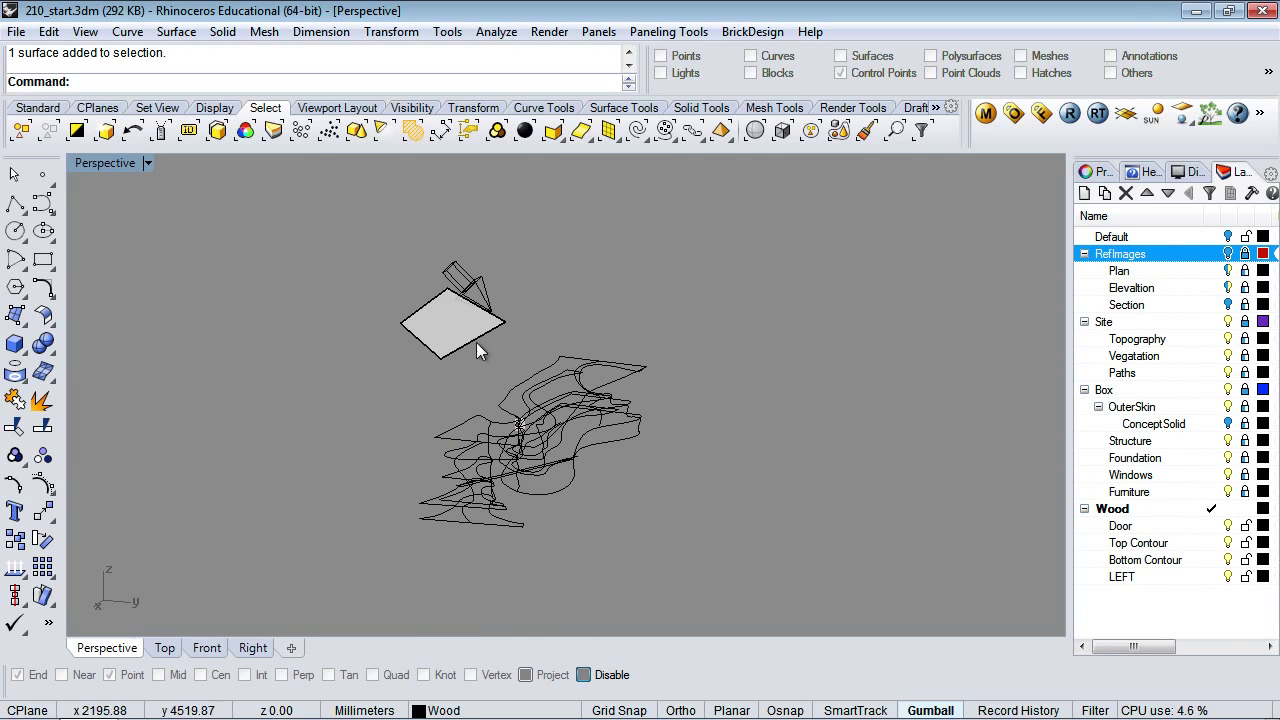
{"action": "right_click_drag", "start_coordinate": [476, 342], "coordinate": [460, 409]}
{"action": "key", "text": "ctrl+z"}
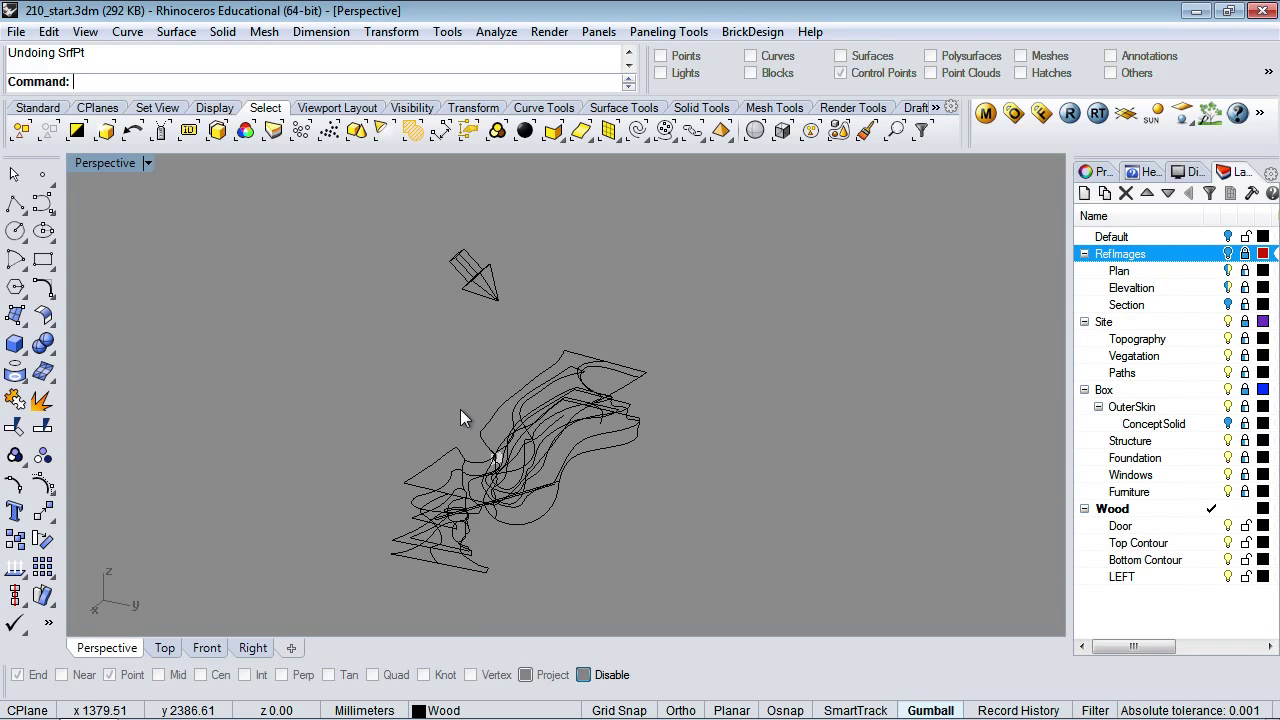
Step: Set the origin of the Perspective viewport's construction plane to 0,0,0
{"action": "left_click", "coordinate": [98, 108]}
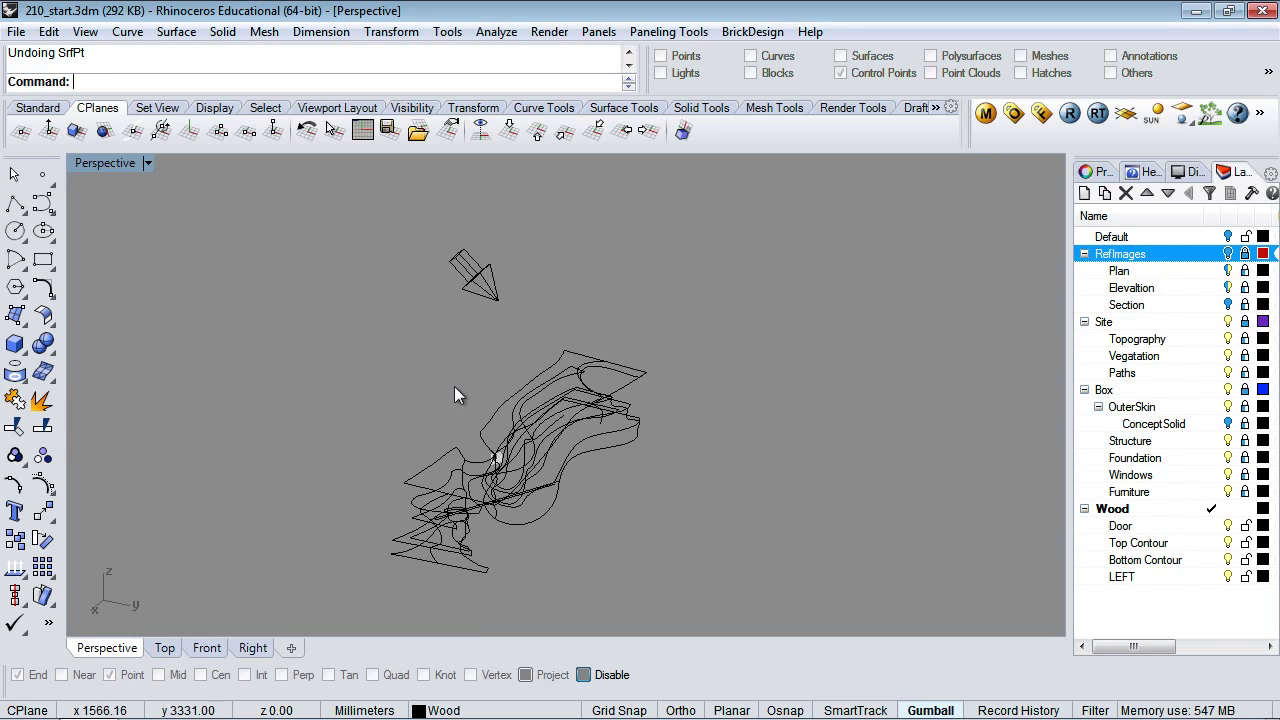
{"action": "left_click", "coordinate": [146, 164]}
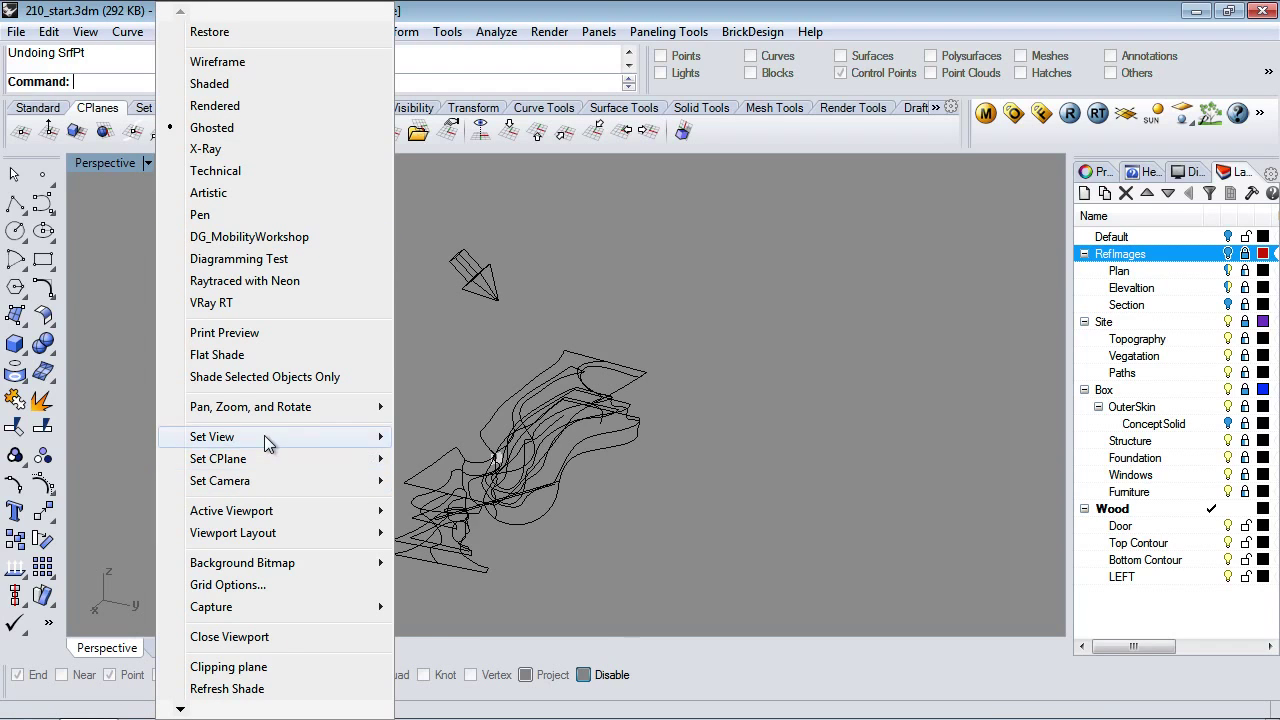
{"action": "mouse_move", "coordinate": [275, 460]}
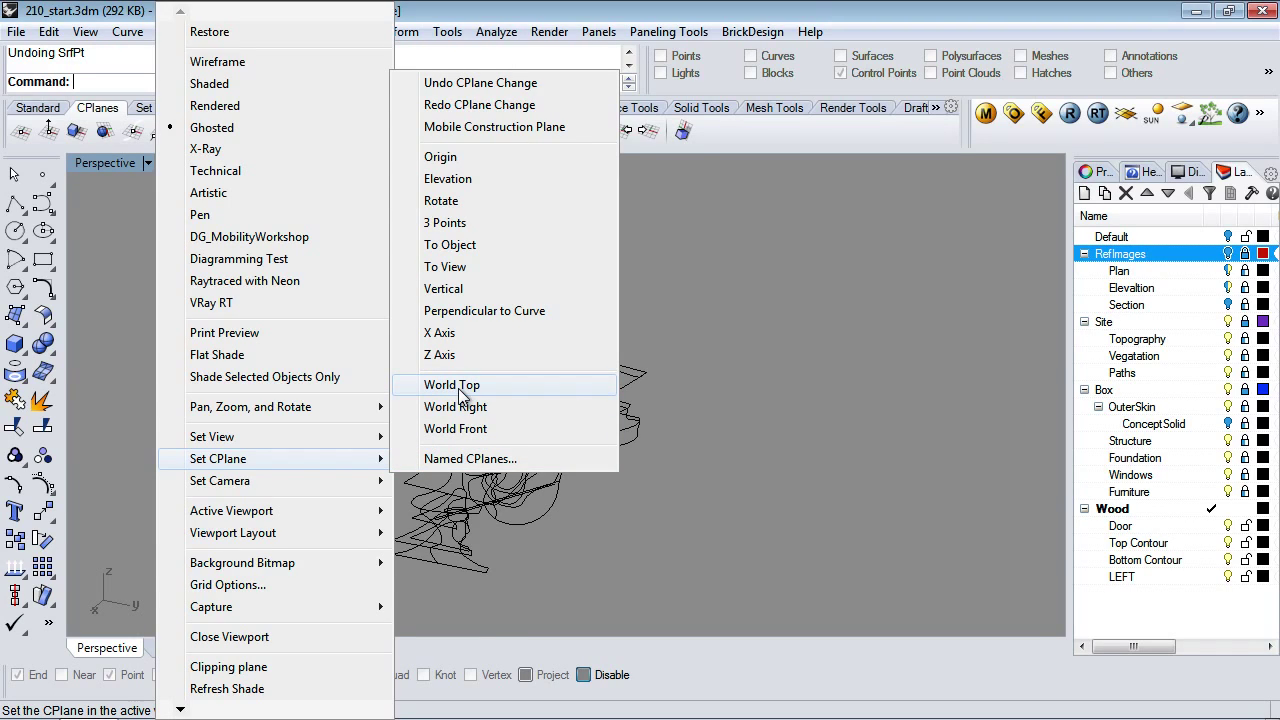
{"action": "left_click", "coordinate": [445, 157]}
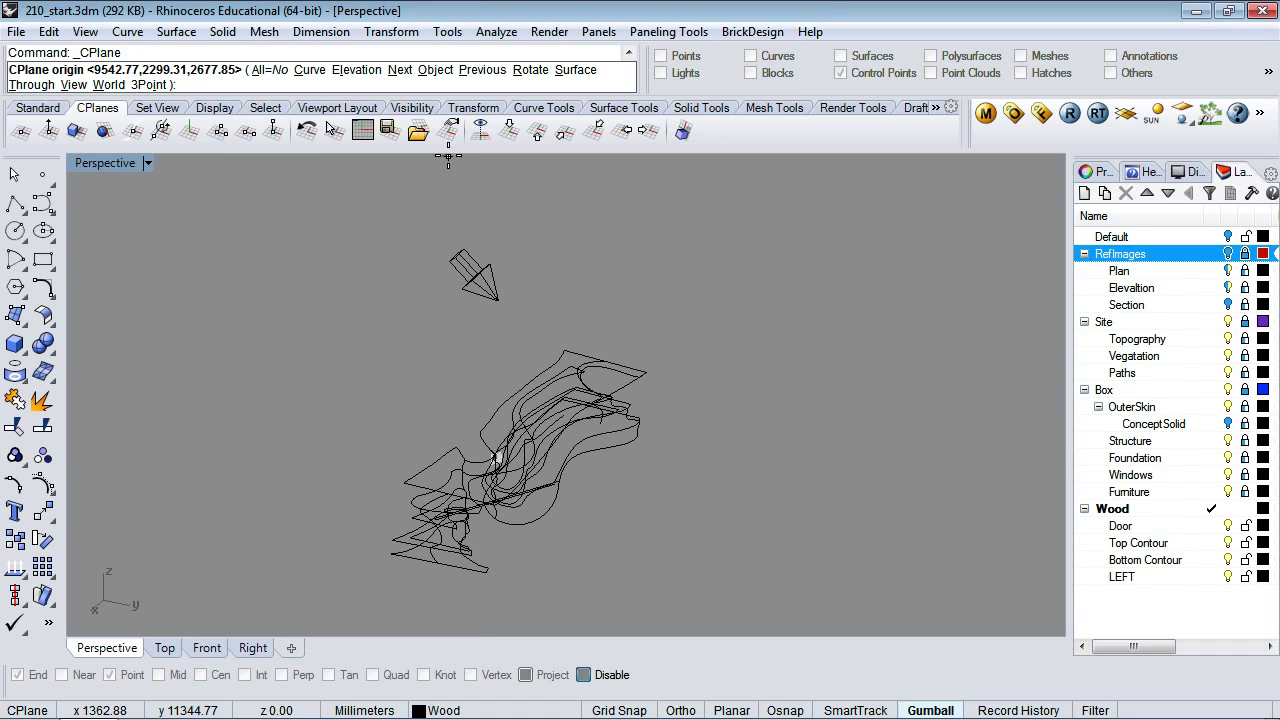
{"action": "type", "text": "0,0,0"}
{"action": "key", "text": "Return"}
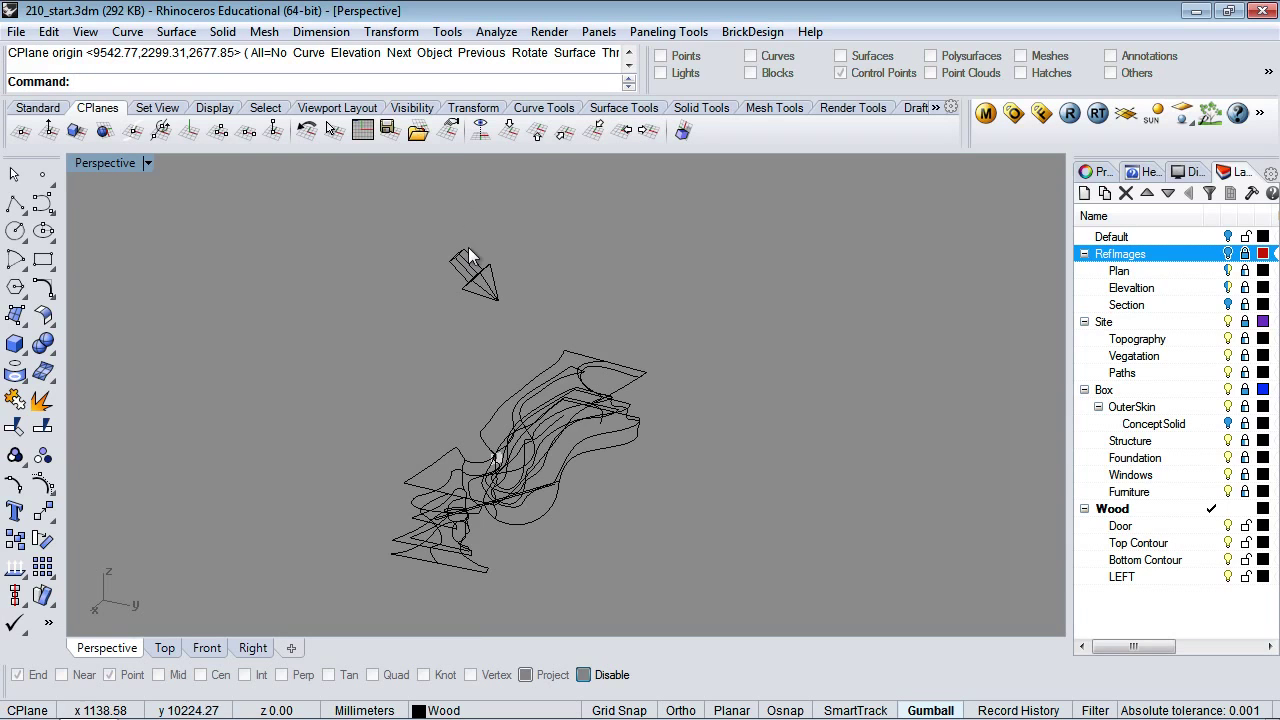
{"action": "left_click", "coordinate": [416, 336]}
{"action": "right_click_drag", "start_coordinate": [427, 442], "coordinate": [338, 303]}
{"action": "scroll", "coordinate": [419, 425], "scroll_direction": "up", "scroll_amount": 5}
{"action": "scroll", "coordinate": [419, 425], "scroll_direction": "down", "scroll_amount": 5}
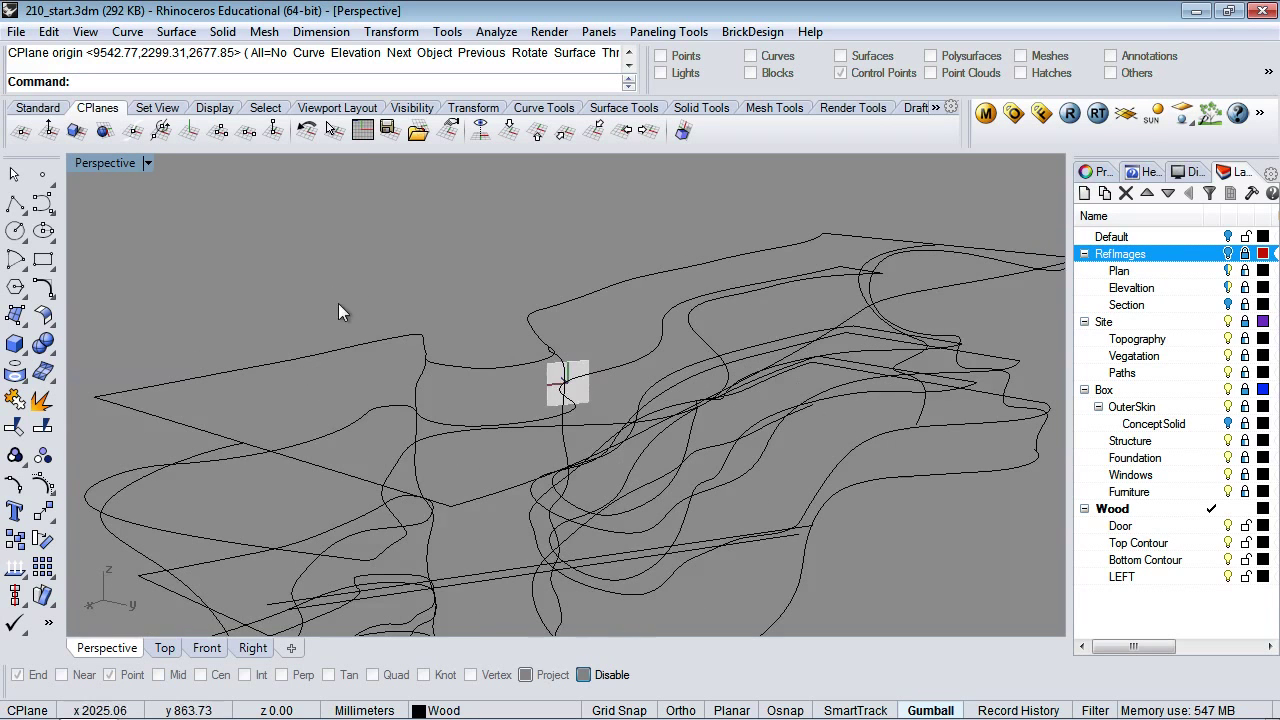
{"action": "mouse_move", "coordinate": [298, 238]}
{"action": "right_mouse_down"}
{"action": "mouse_move", "coordinate": [289, 220]}
{"action": "mouse_move", "coordinate": [309, 229]}
{"action": "mouse_move", "coordinate": [303, 247]}
{"action": "right_mouse_up"}
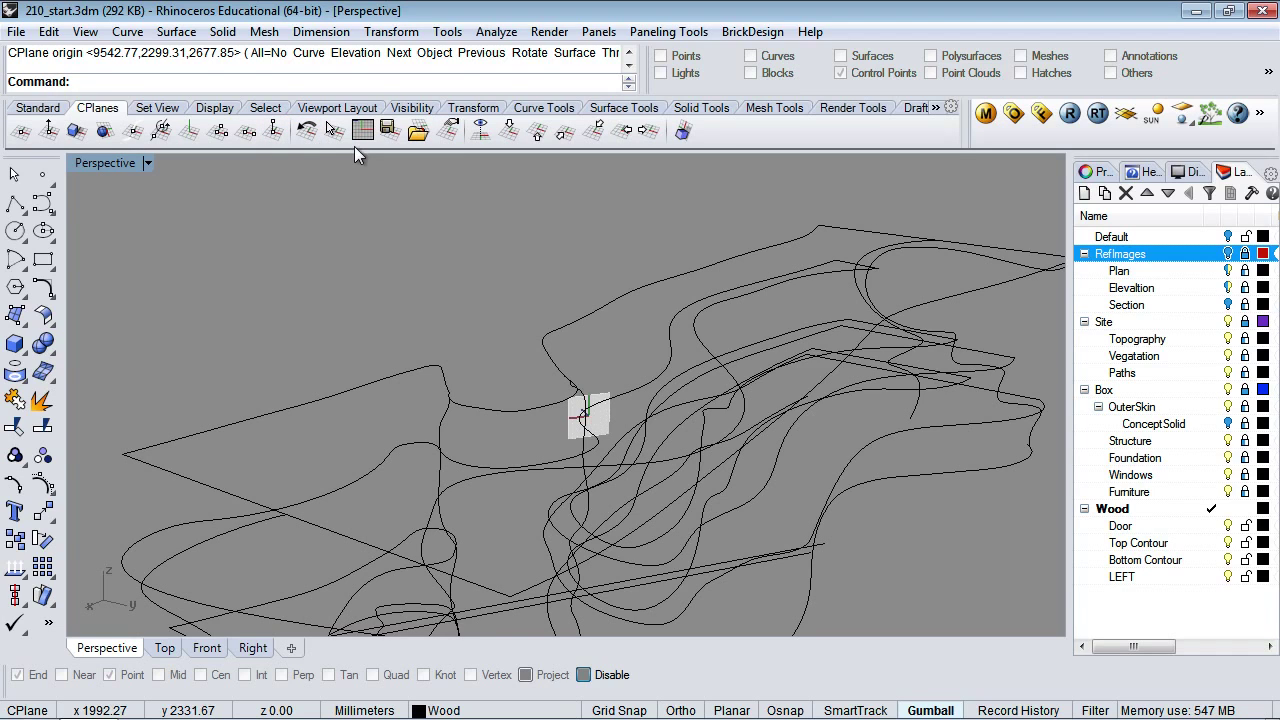
{"action": "left_click", "coordinate": [146, 164]}
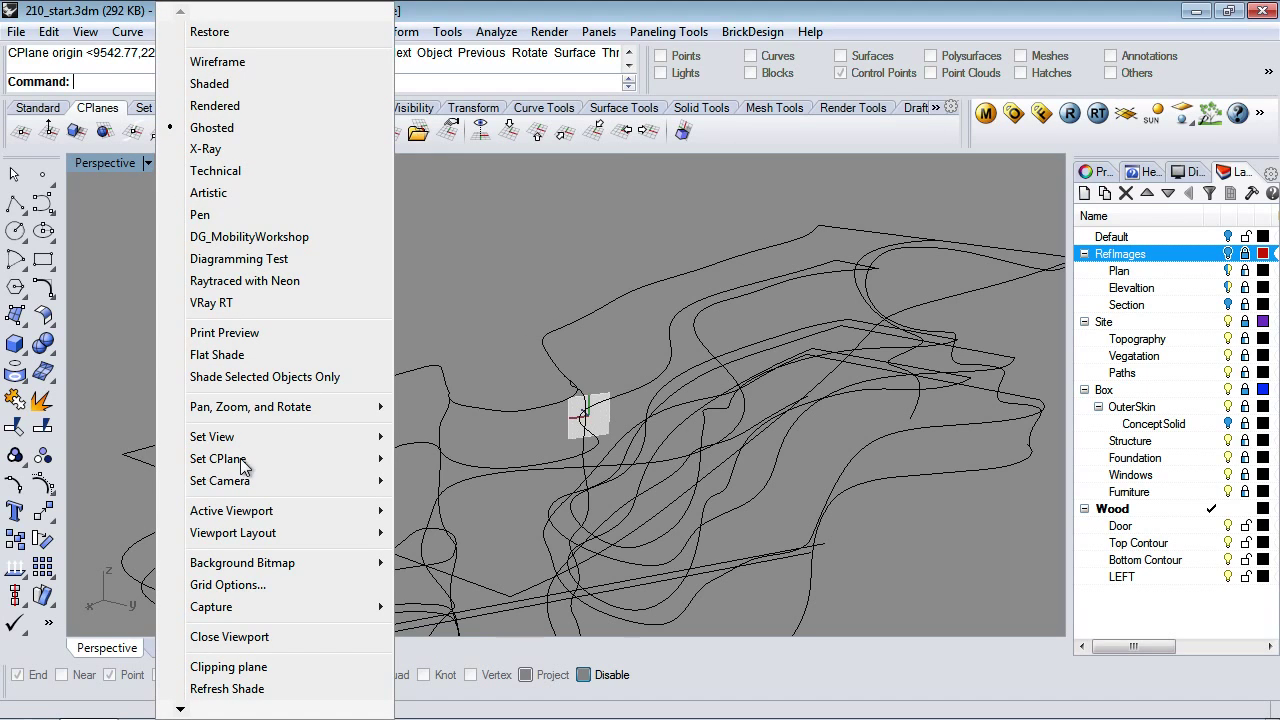
{"action": "mouse_move", "coordinate": [360, 510]}
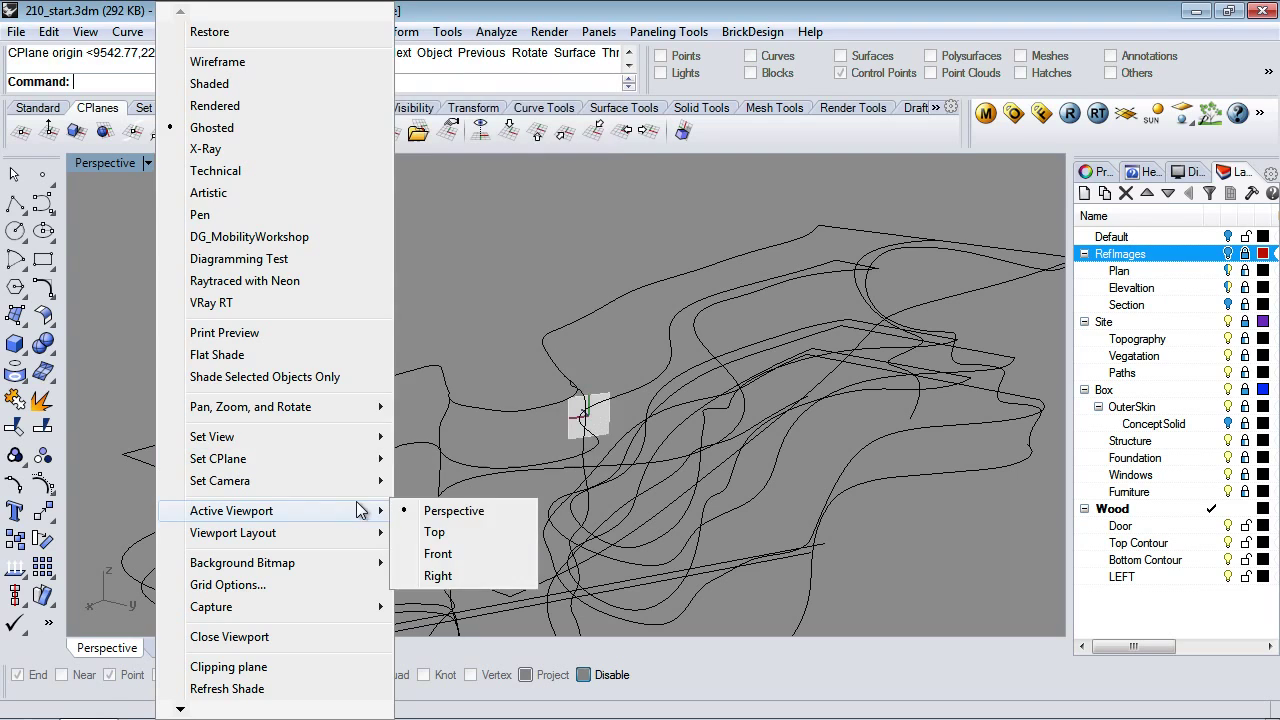
{"action": "left_click", "coordinate": [120, 658]}
Step: Switch to the Top viewport and set its construction plane to World Top
{"action": "left_click", "coordinate": [165, 649]}
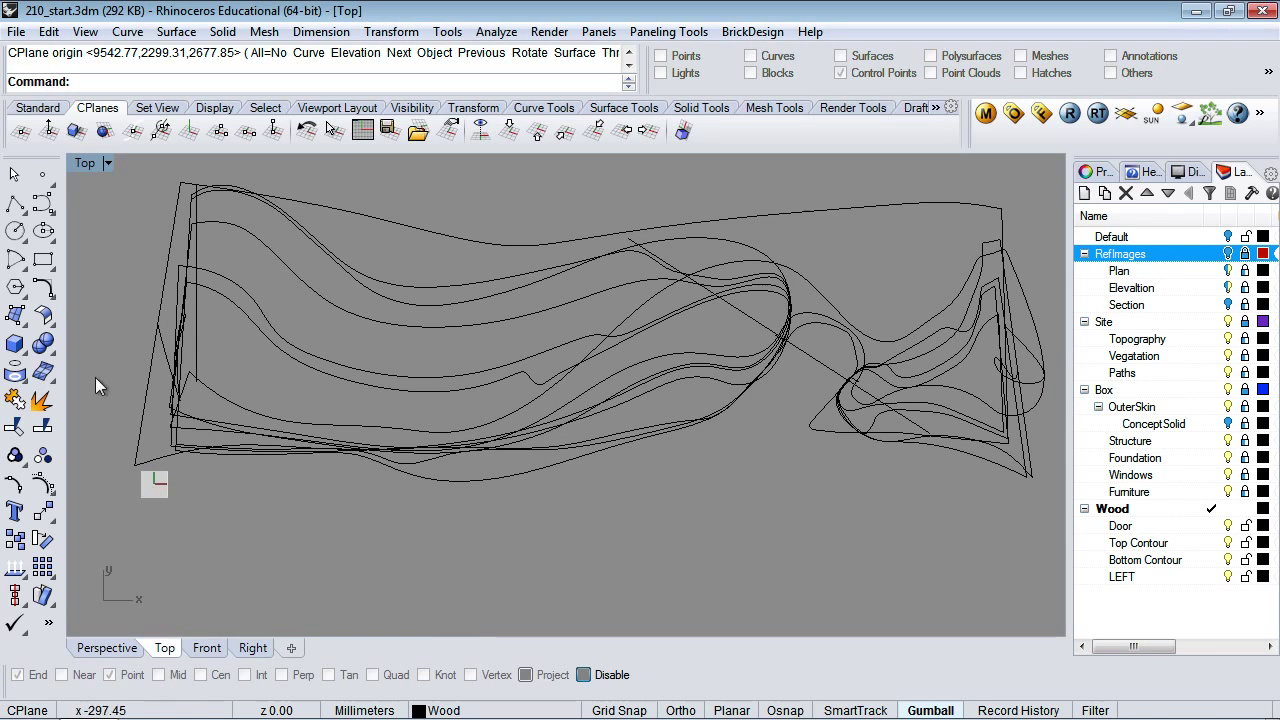
{"action": "left_click", "coordinate": [108, 164]}
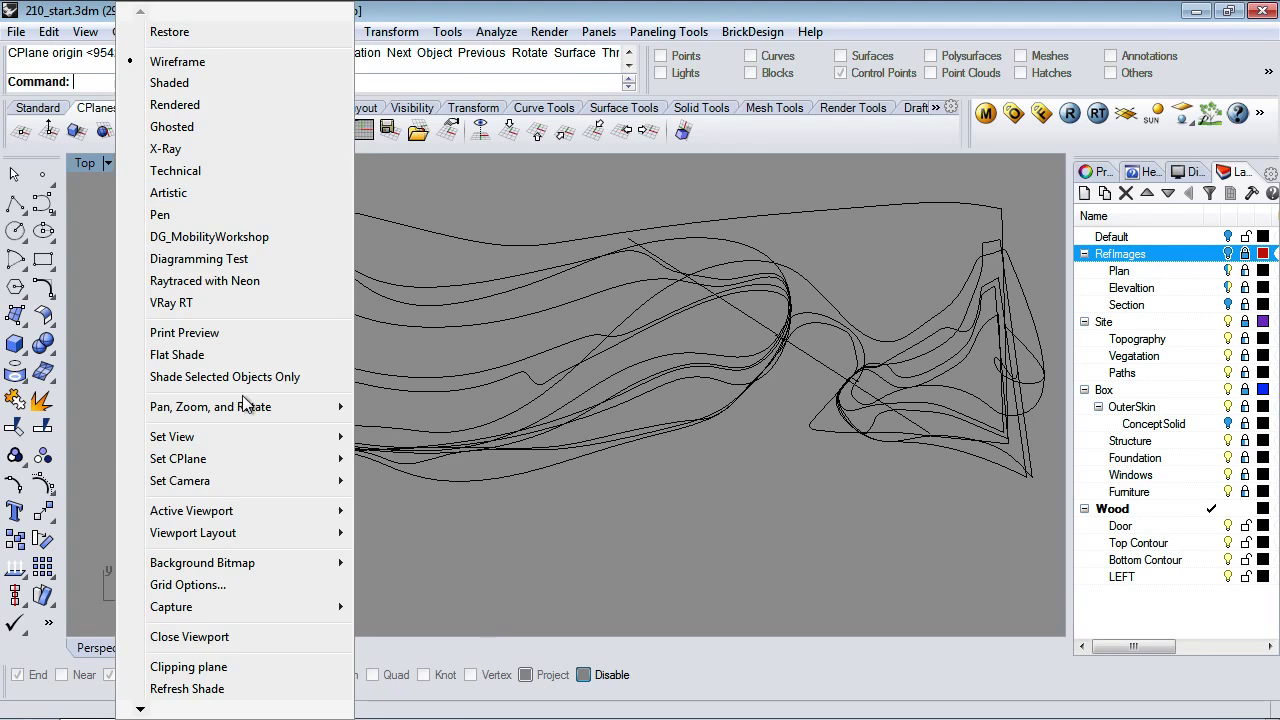
{"action": "mouse_move", "coordinate": [250, 461]}
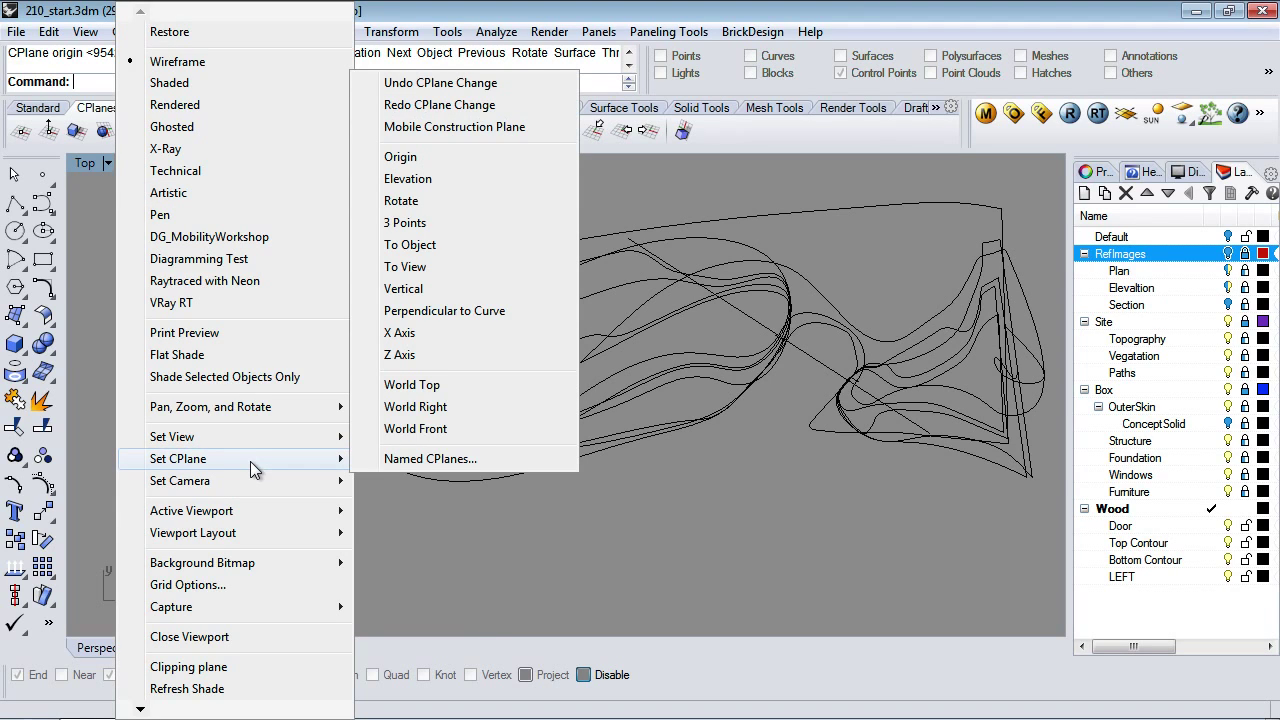
{"action": "left_click", "coordinate": [414, 386]}
Step: Create a nearly rectangular surface from four corner points in the empty area beside the wood curves
{"action": "scroll", "coordinate": [463, 425], "scroll_direction": "down", "scroll_amount": 4}
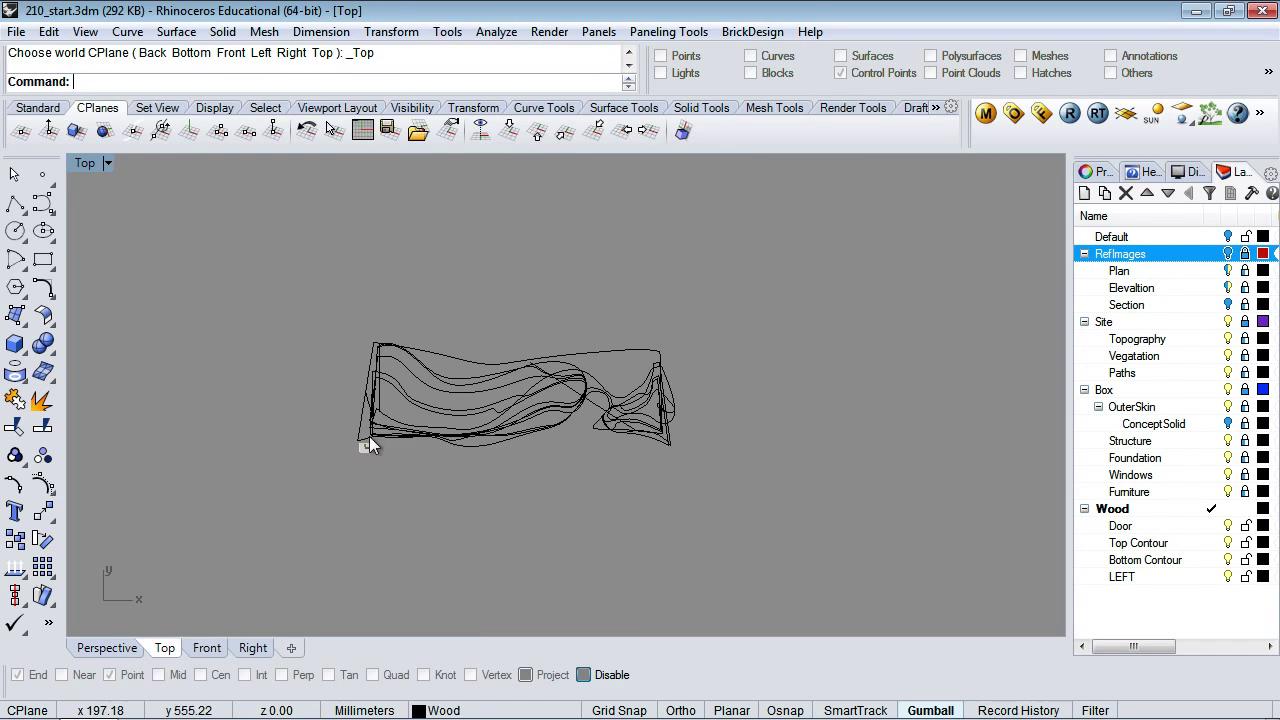
{"action": "left_click", "coordinate": [43, 260]}
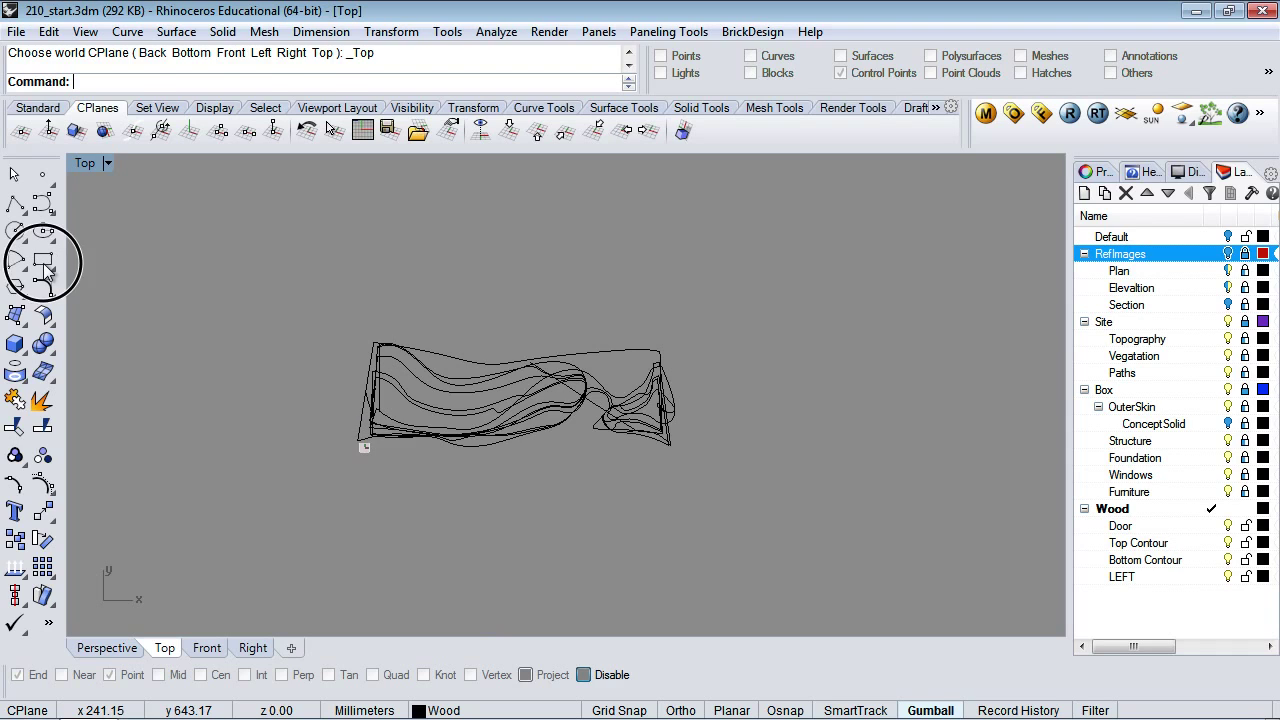
{"action": "left_click", "coordinate": [17, 317]}
{"action": "scroll", "coordinate": [580, 298], "scroll_direction": "down", "scroll_amount": 3}
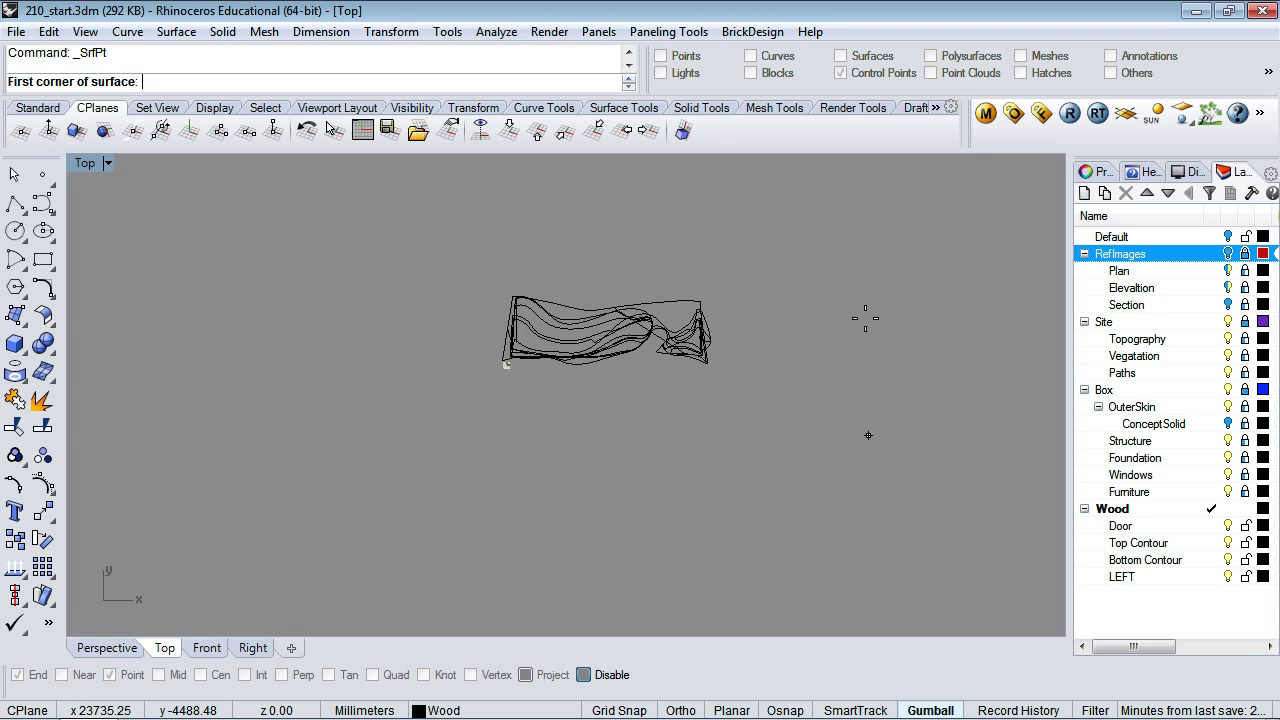
{"action": "left_click", "coordinate": [836, 427]}
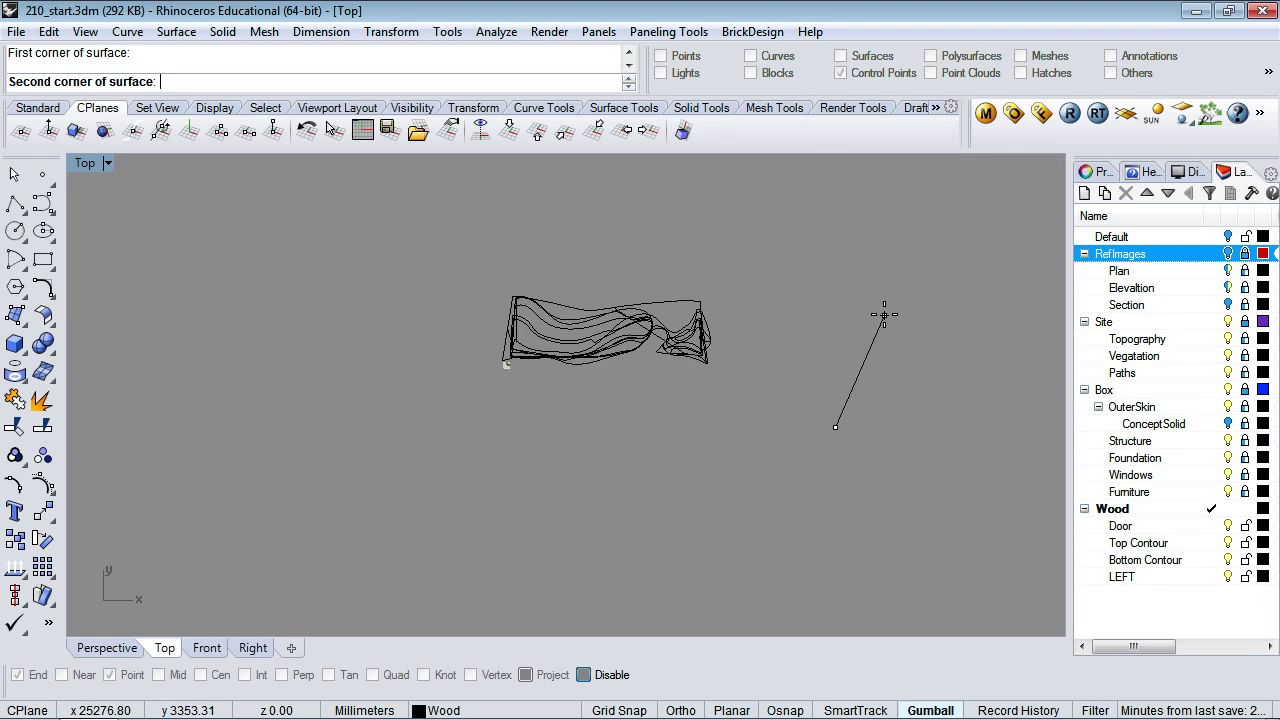
{"action": "left_click", "coordinate": [836, 296]}
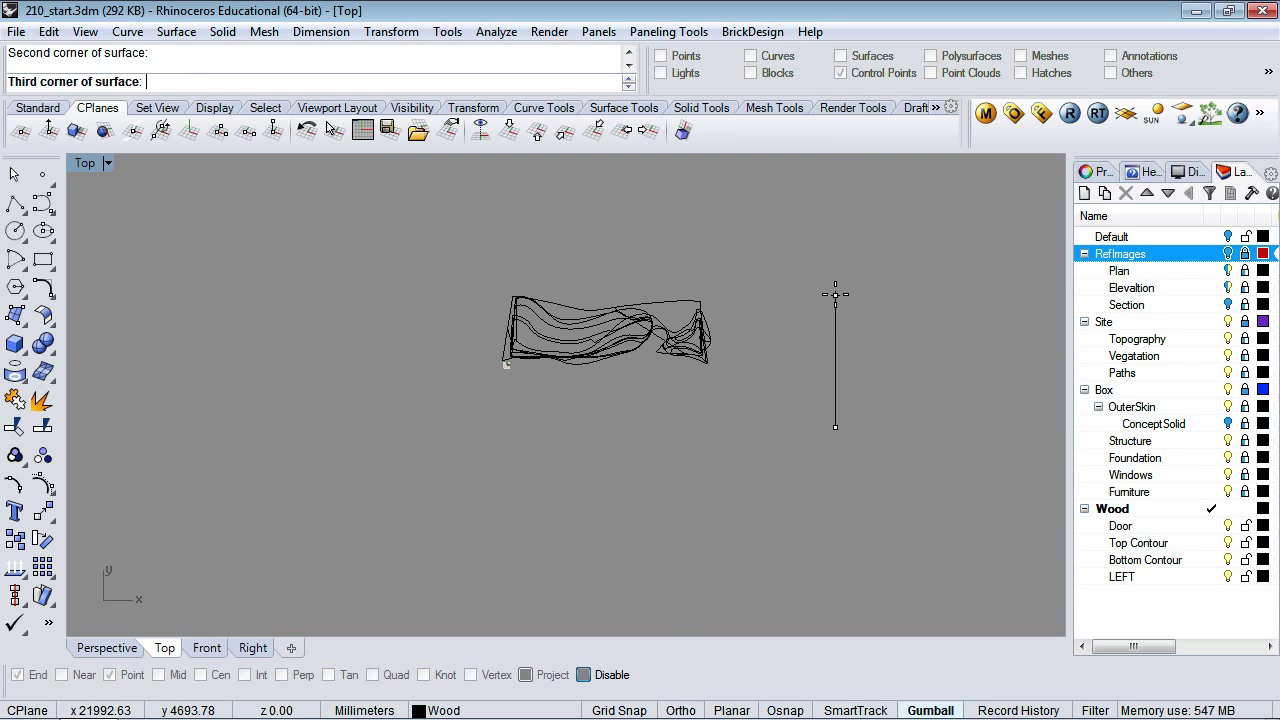
{"action": "left_click", "coordinate": [994, 296]}
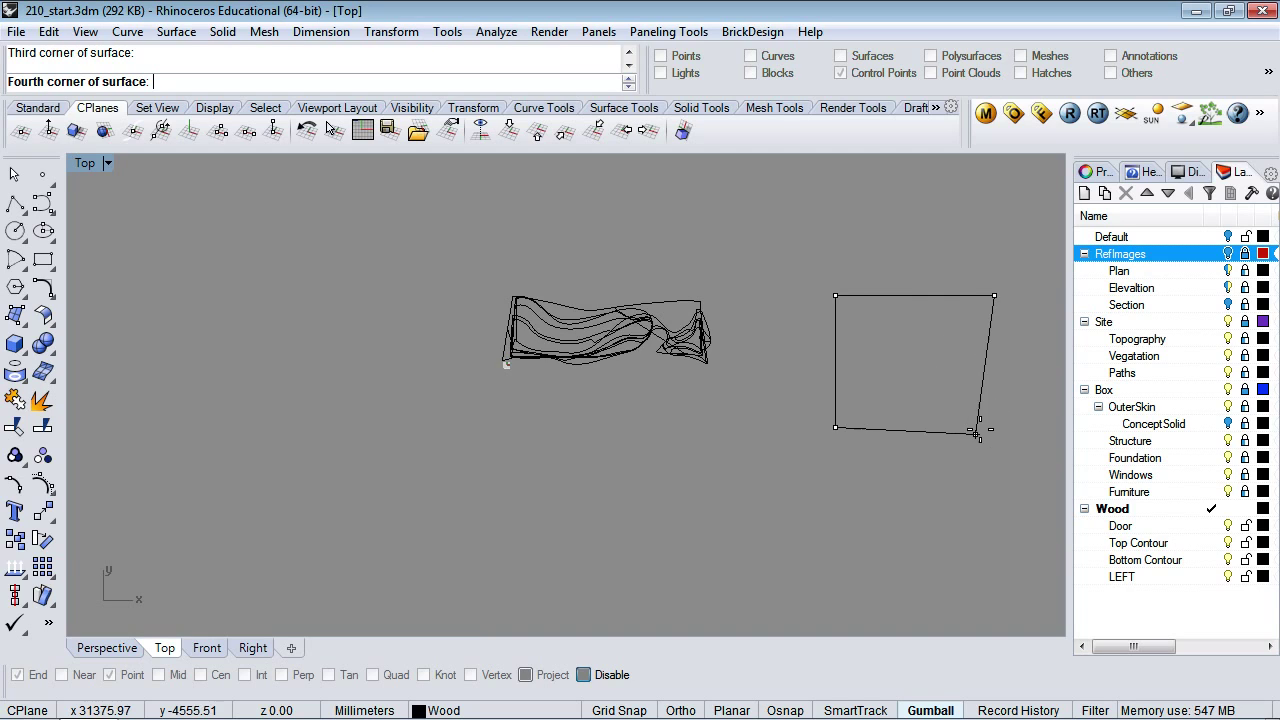
{"action": "left_click", "coordinate": [994, 426]}
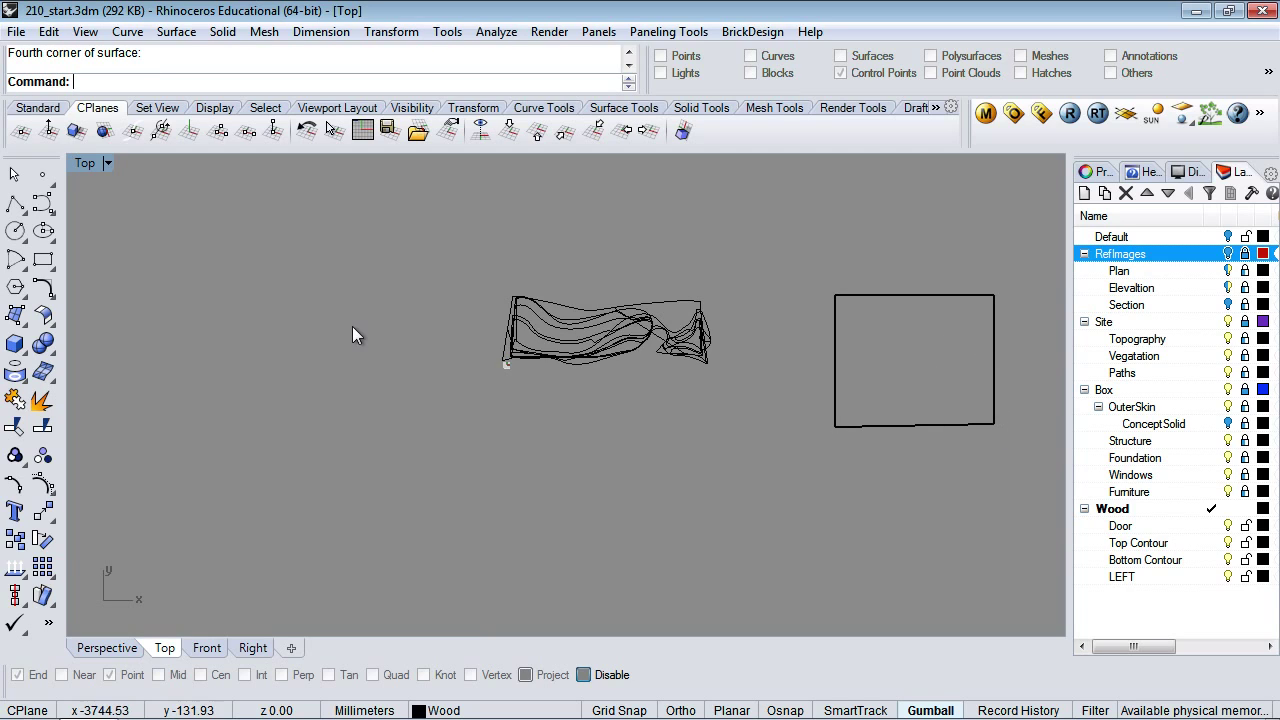
Step: Set the Top viewport's display mode to Ghosted and bring the new surface nearer the middle of the view
{"action": "left_click", "coordinate": [108, 164]}
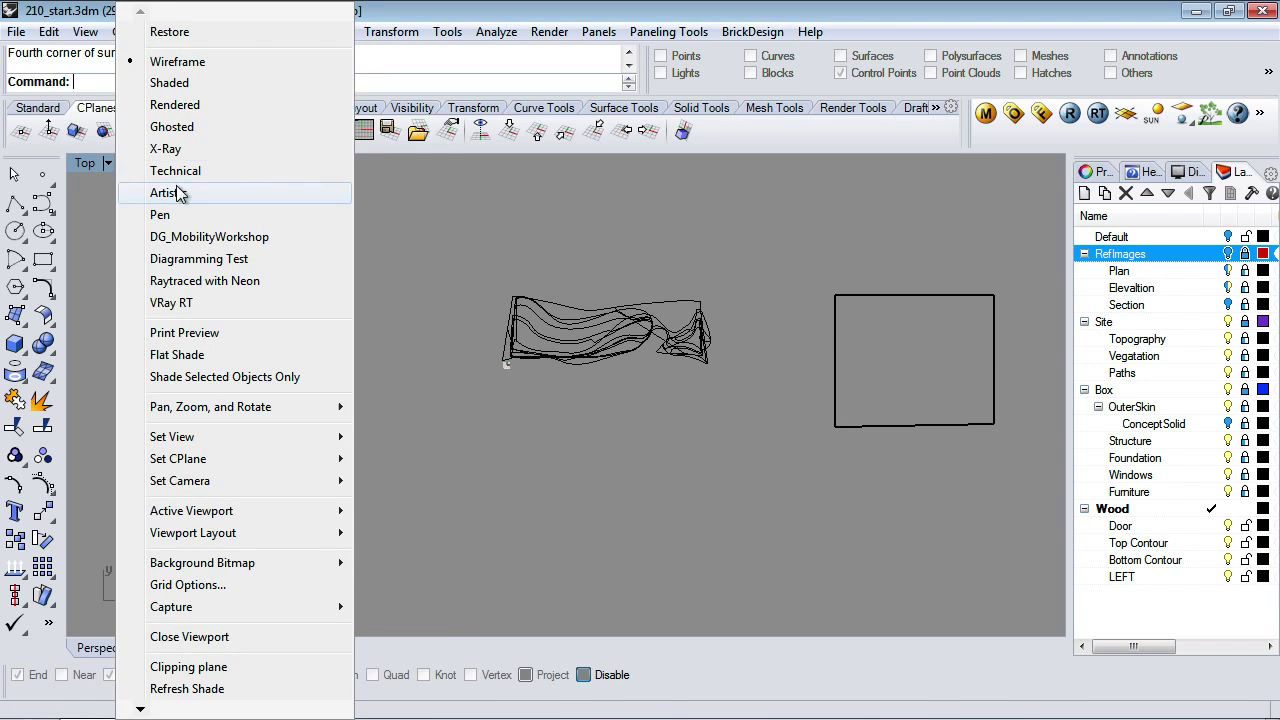
{"action": "left_click", "coordinate": [181, 127]}
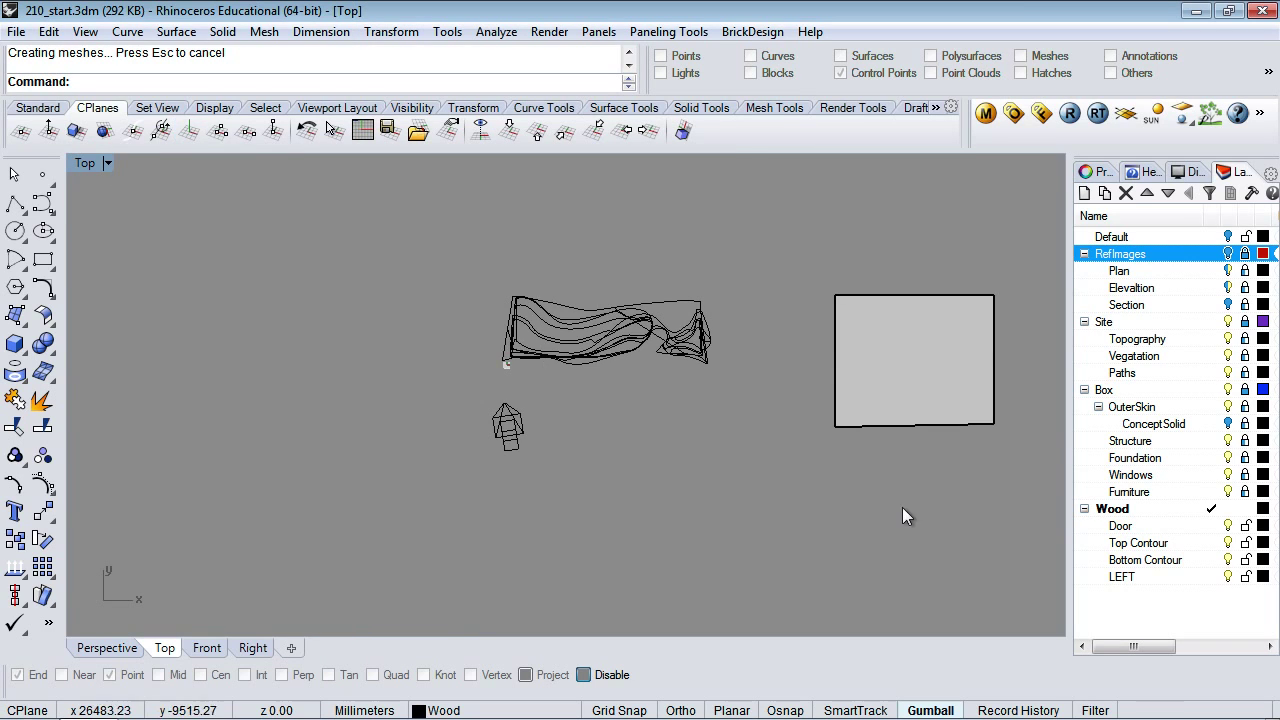
{"action": "right_click_drag", "start_coordinate": [884, 528], "coordinate": [649, 549]}
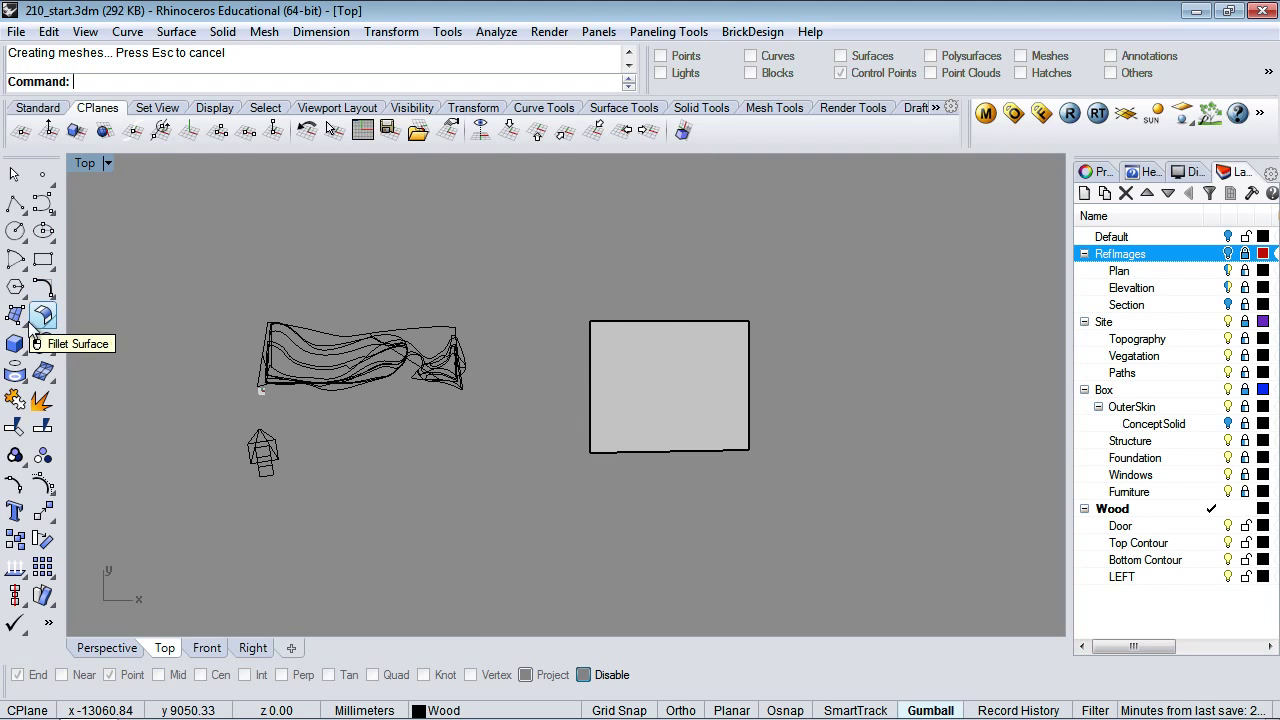
Step: Rebuild the four-corner surface with 10 points in U and 10 in V, keeping degree 3 and deleting the input
{"action": "left_click", "coordinate": [627, 384]}
{"action": "type", "text": "Re"}
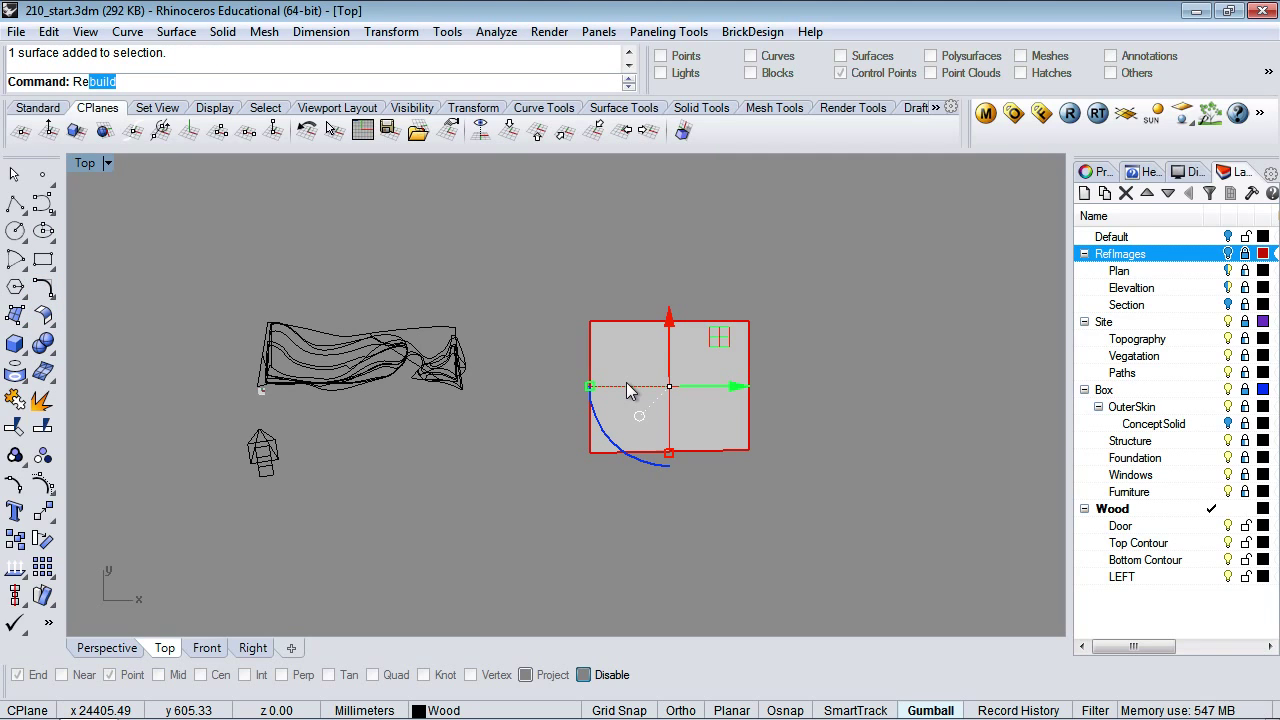
{"action": "type", "text": "buil"}
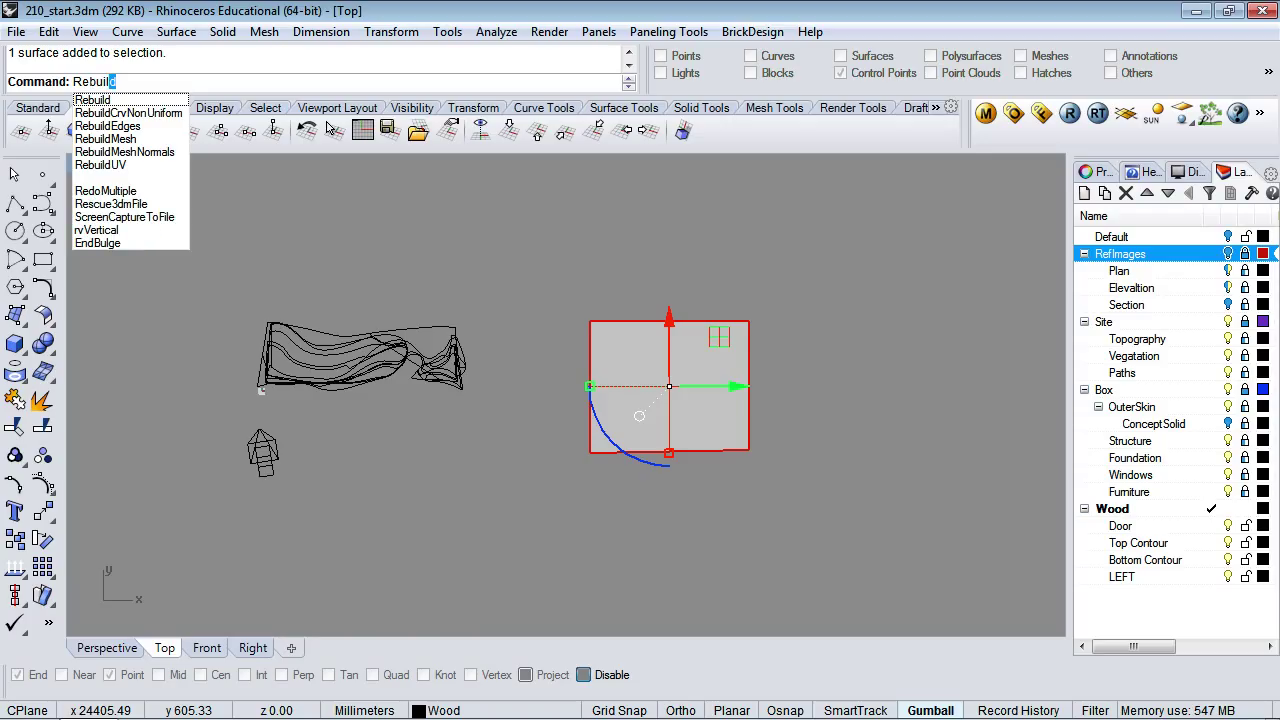
{"action": "key", "text": "Return"}
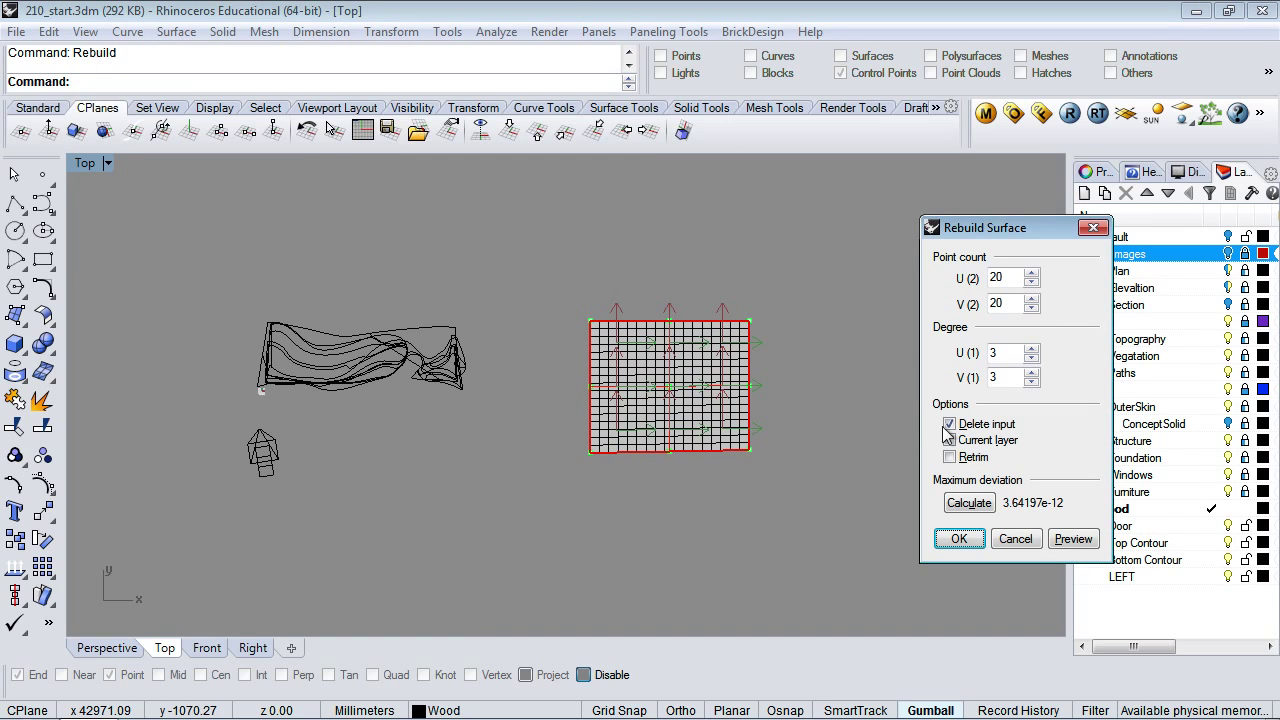
{"action": "double_click", "coordinate": [1005, 277]}
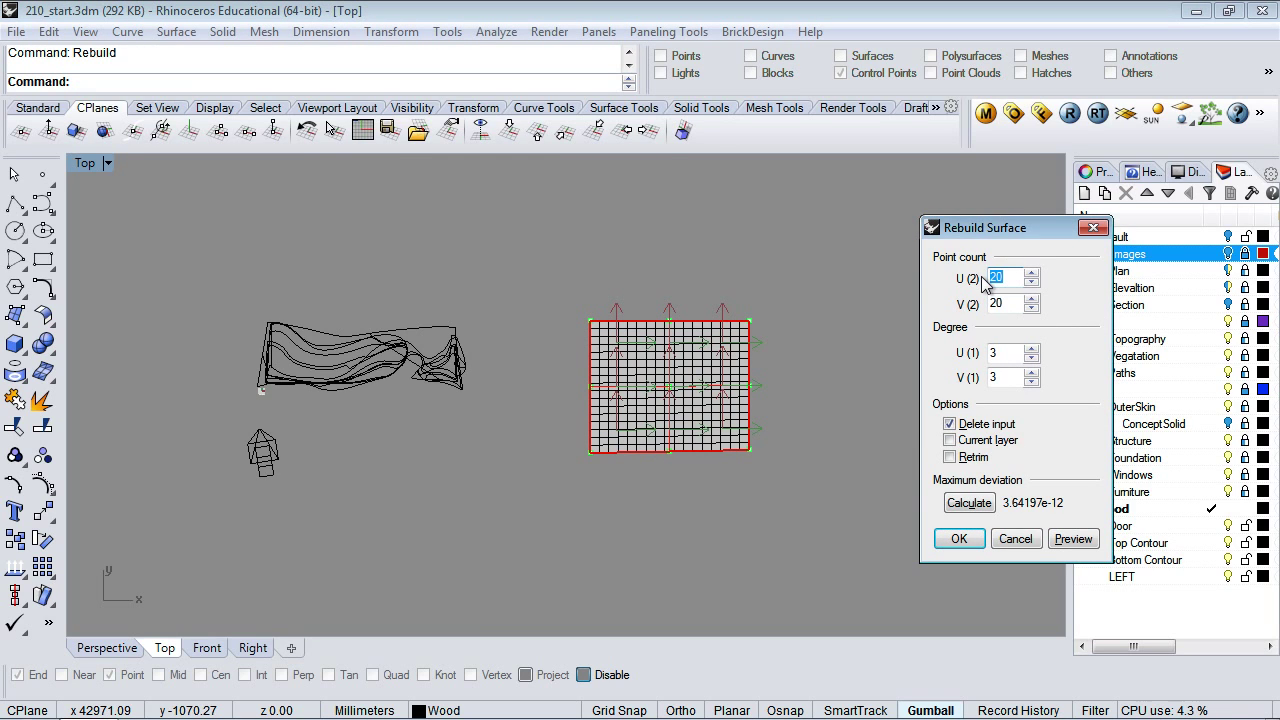
{"action": "type", "text": "10"}
{"action": "key", "text": "Tab"}
{"action": "type", "text": "10"}
{"action": "key", "text": "Tab"}
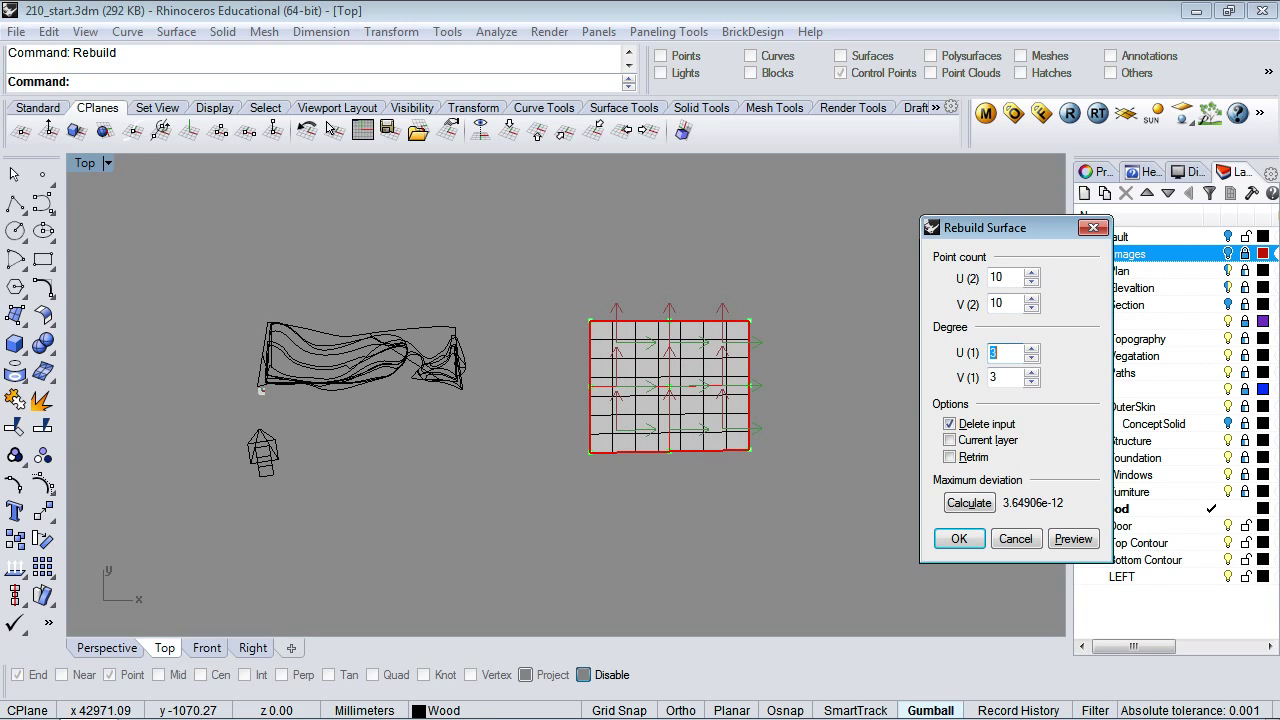
{"action": "left_click", "coordinate": [960, 540]}
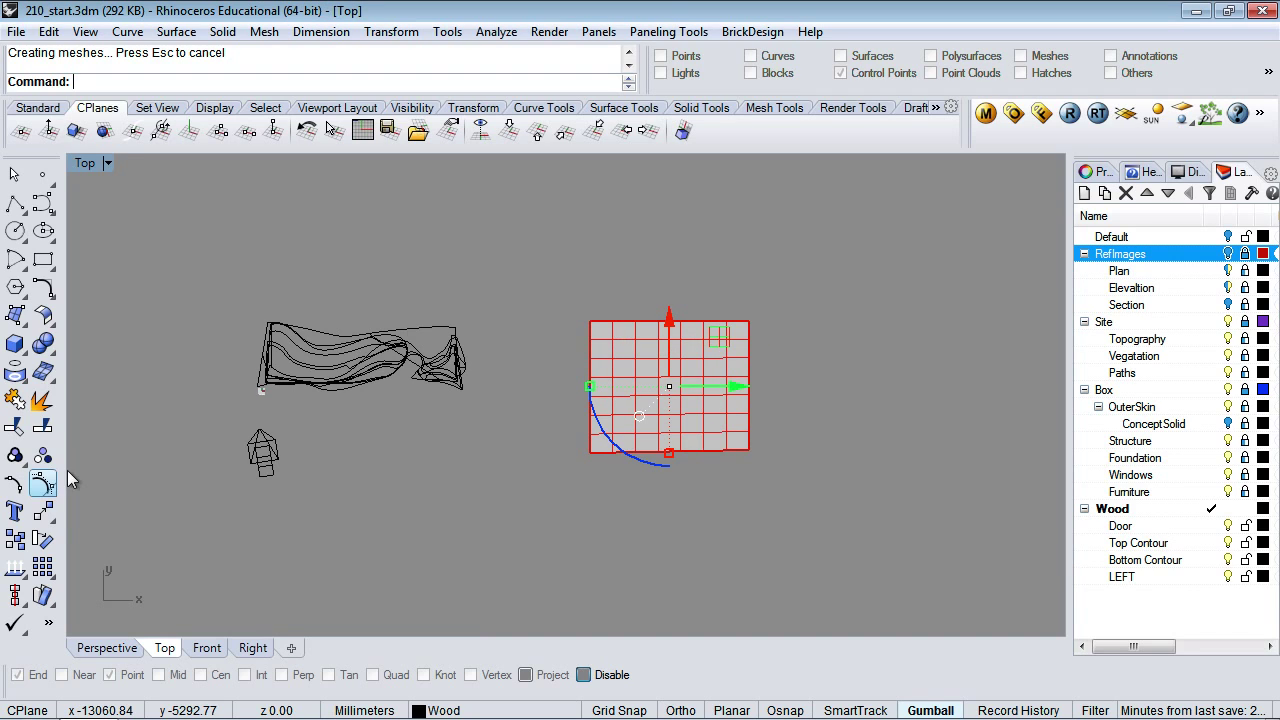
Step: Turn on the rebuilt surface's control points and view the point grid in the Perspective viewport
{"action": "left_click", "coordinate": [42, 487]}
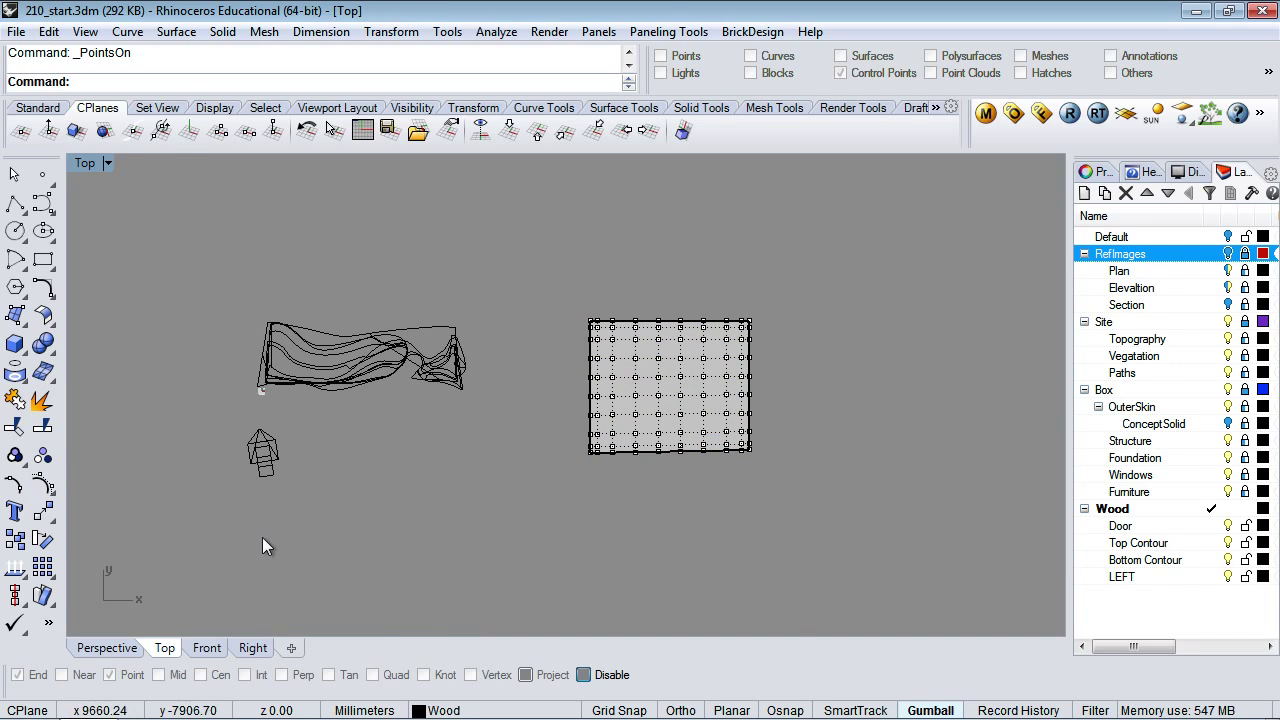
{"action": "left_click", "coordinate": [107, 647]}
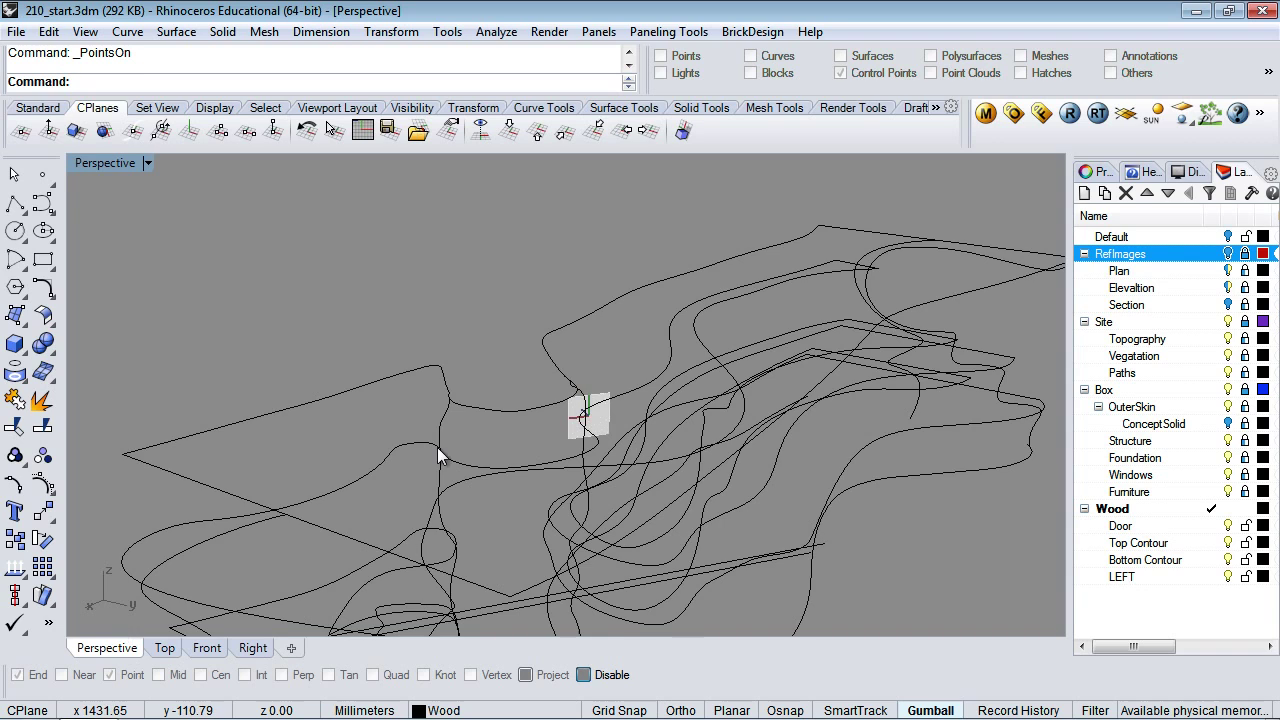
{"action": "scroll", "coordinate": [437, 447], "scroll_direction": "down", "scroll_amount": 3}
{"action": "scroll", "coordinate": [437, 457], "scroll_direction": "down", "scroll_amount": 2}
{"action": "scroll", "coordinate": [282, 545], "scroll_direction": "up", "scroll_amount": 5}
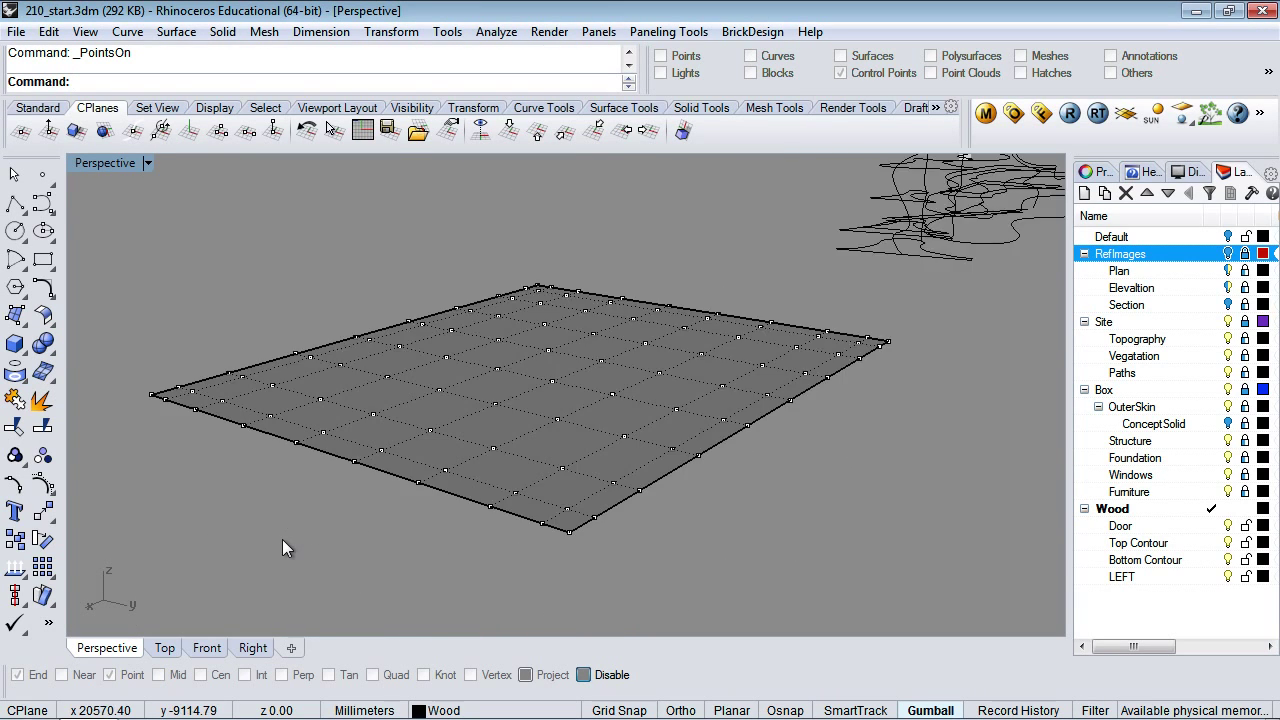
Step: Orient the Perspective viewport's construction plane to the flat rebuilt surface
{"action": "left_click", "coordinate": [76, 130]}
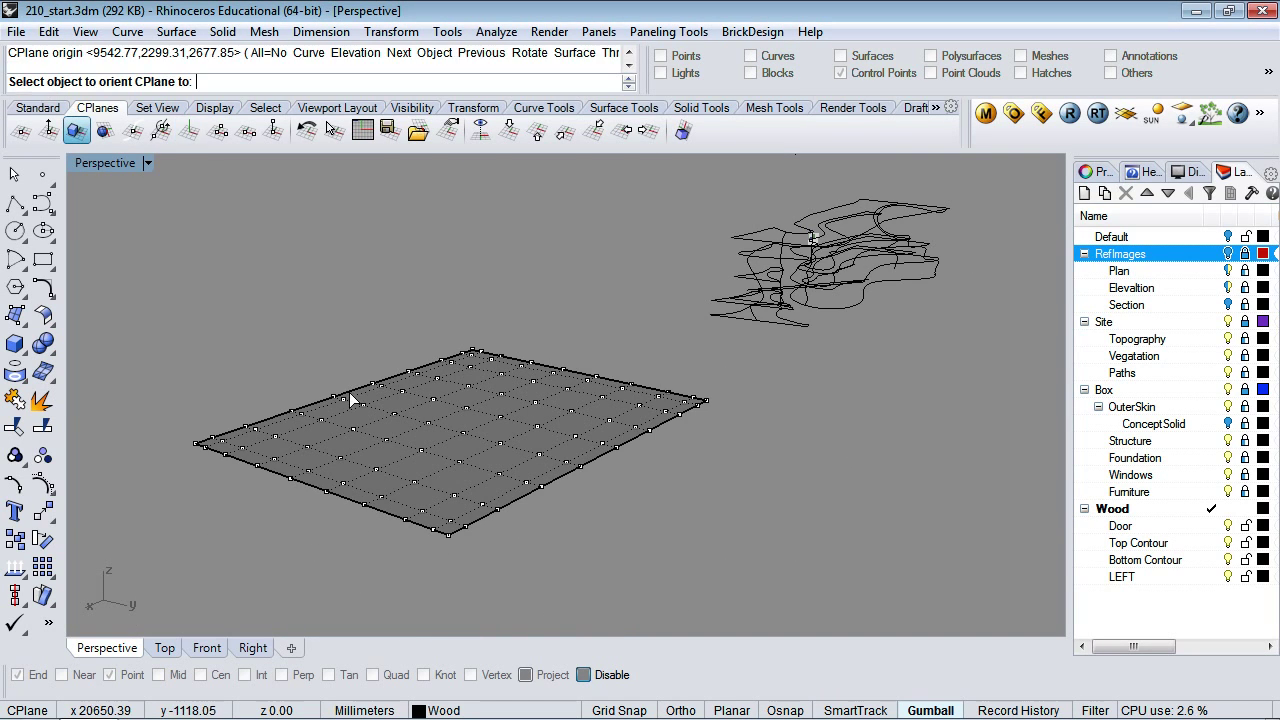
{"action": "left_click", "coordinate": [348, 444]}
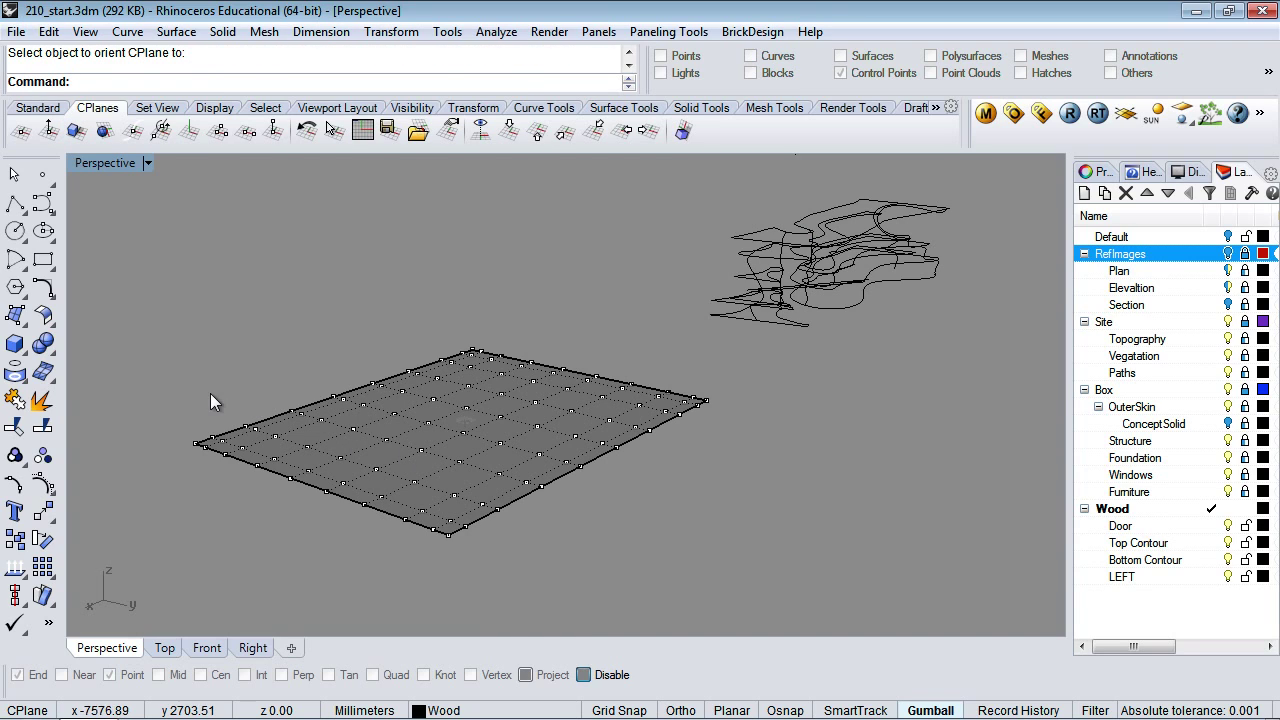
{"action": "left_click", "coordinate": [165, 395]}
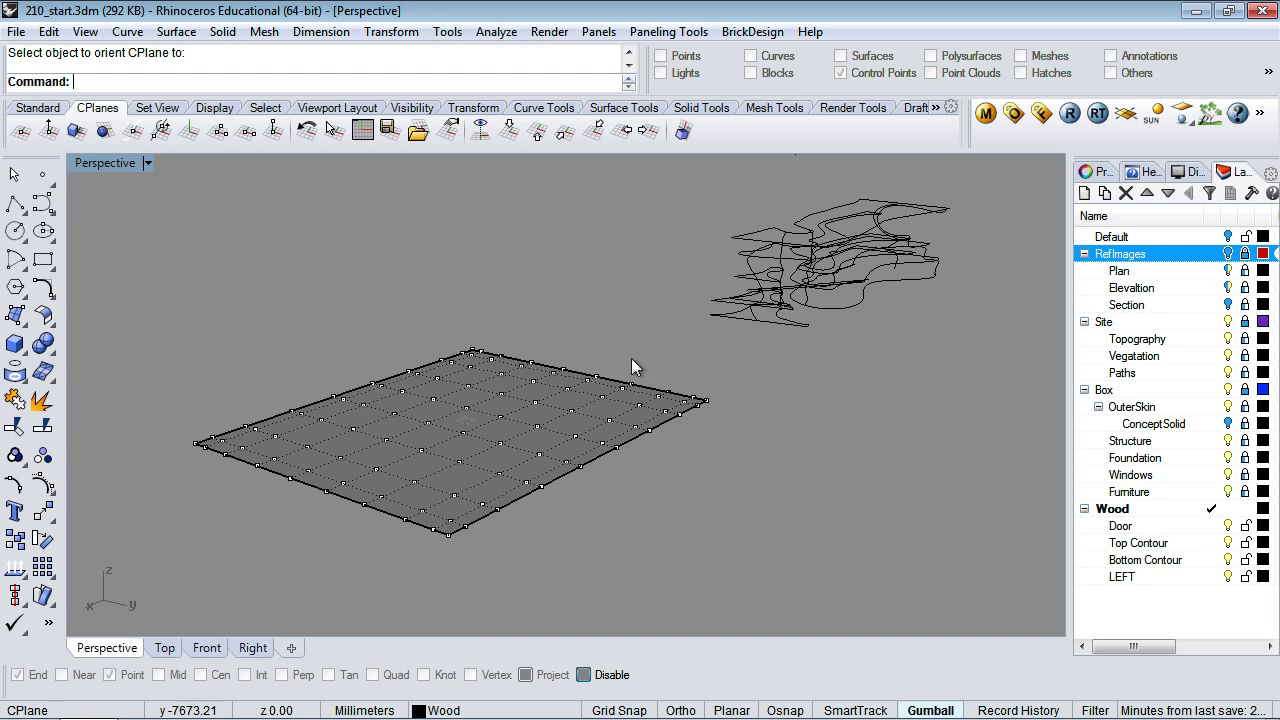
Step: Select the control point rows along one end of the surface and raise them vertically to form a smooth step
{"action": "right_click_drag", "start_coordinate": [631, 358], "coordinate": [745, 352]}
{"action": "left_click_drag", "start_coordinate": [227, 316], "coordinate": [413, 557]}
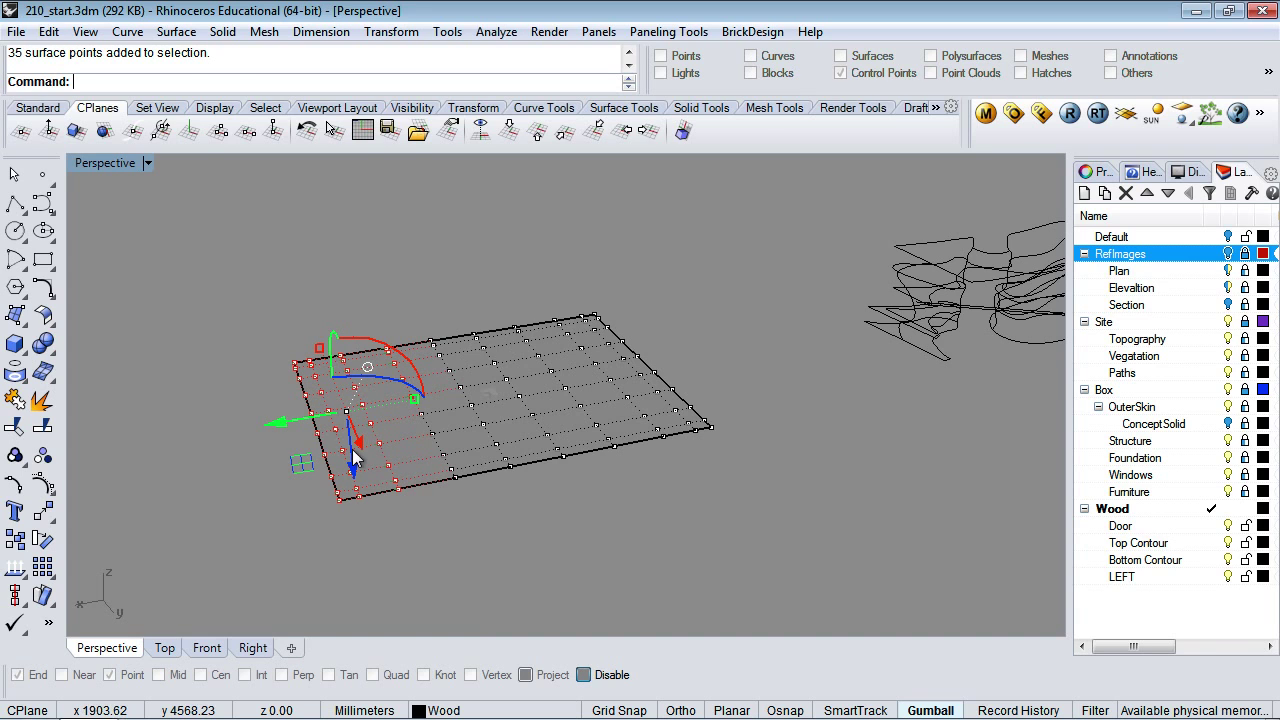
{"action": "left_click_drag", "start_coordinate": [353, 428], "coordinate": [337, 366]}
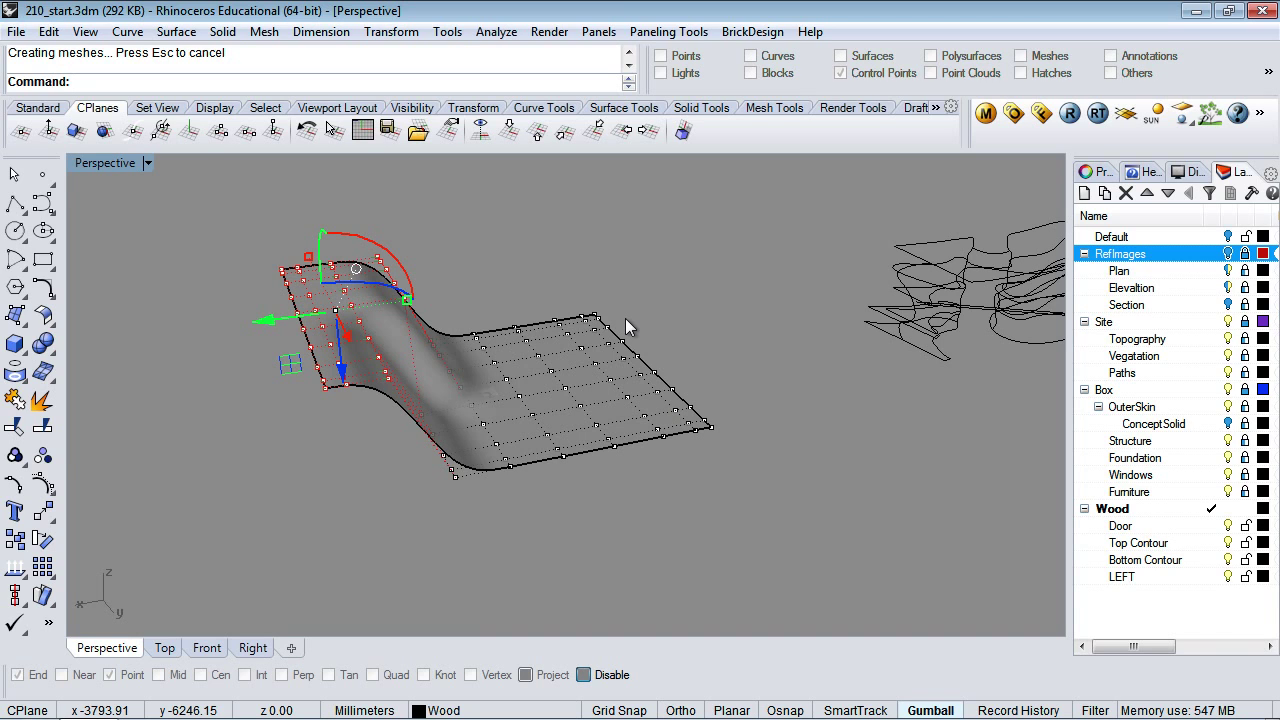
Step: Turn off the control points and orient the construction plane to the deformed surface again
{"action": "right_click_drag", "start_coordinate": [690, 337], "coordinate": [652, 384]}
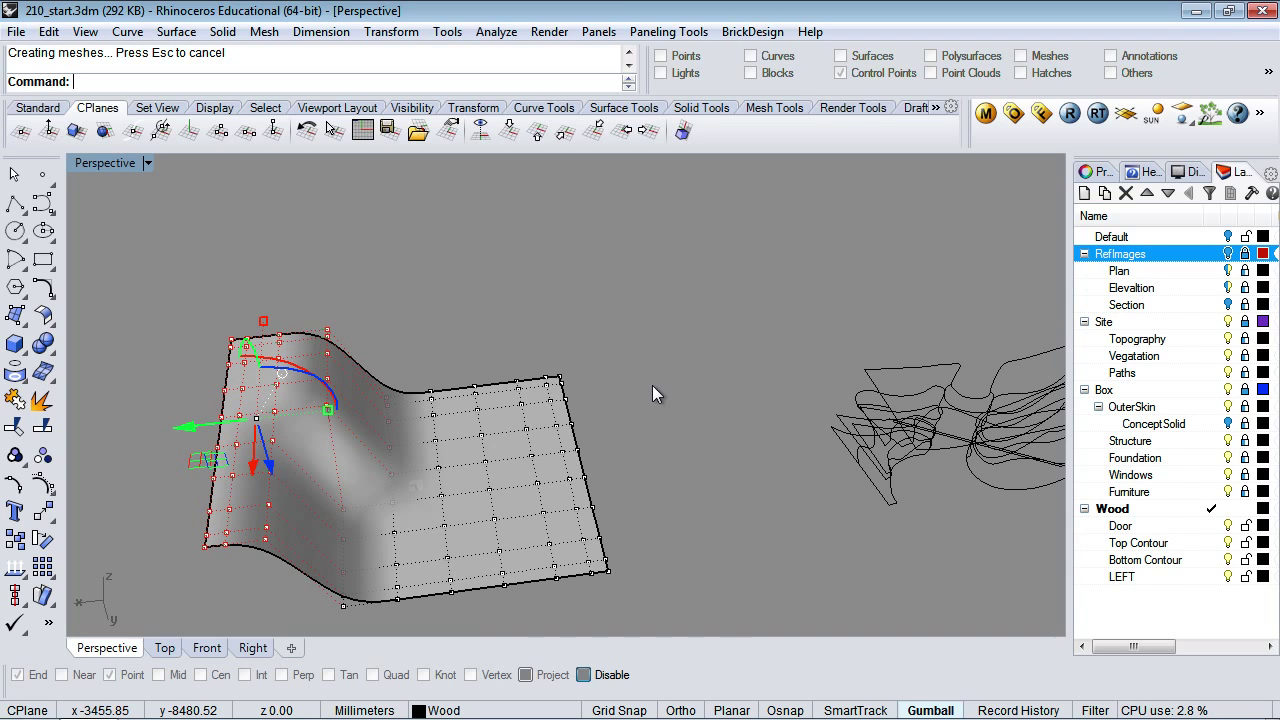
{"action": "right_click_drag", "start_coordinate": [636, 411], "coordinate": [691, 372], "text": "shift"}
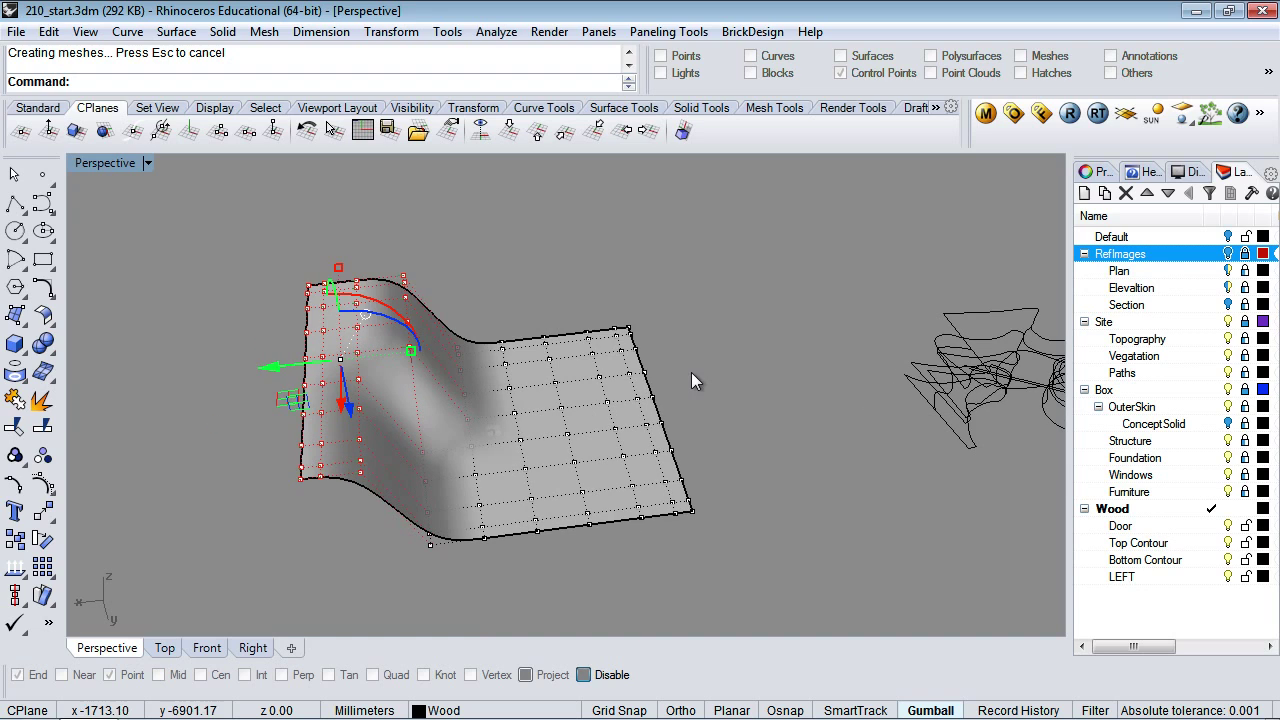
{"action": "right_click_drag", "start_coordinate": [754, 408], "coordinate": [735, 418]}
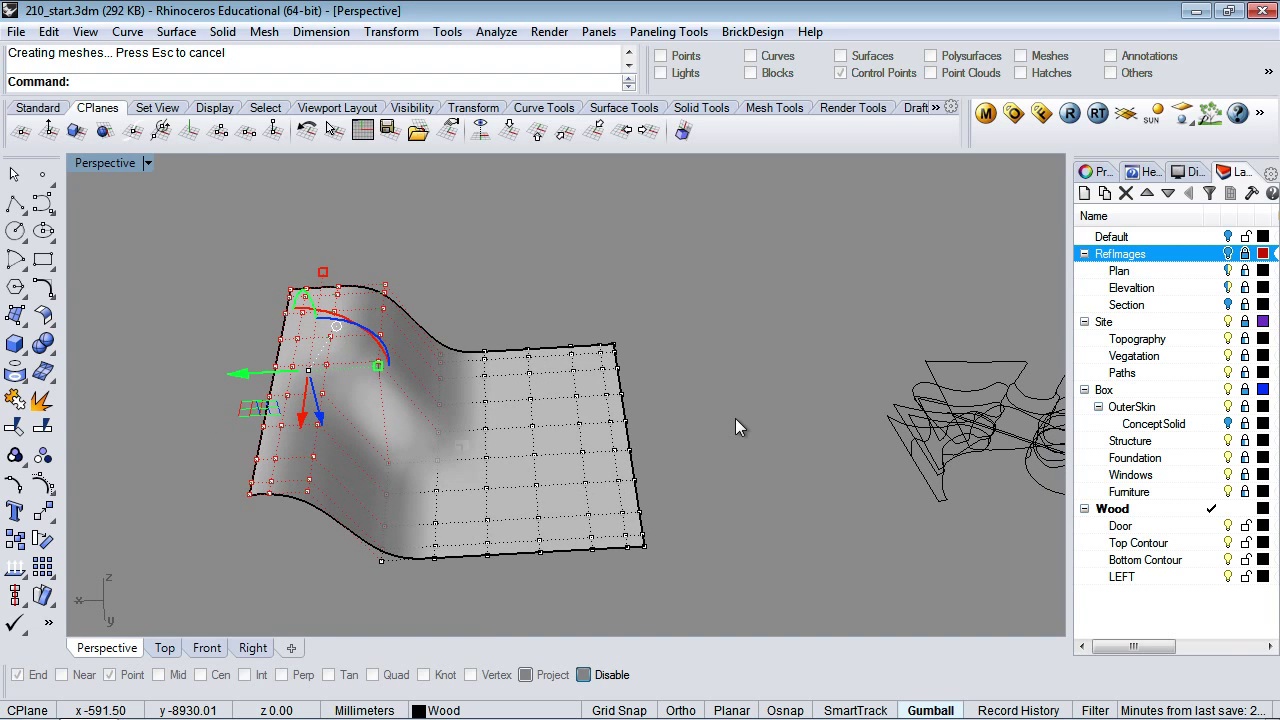
{"action": "key", "text": "Escape"}
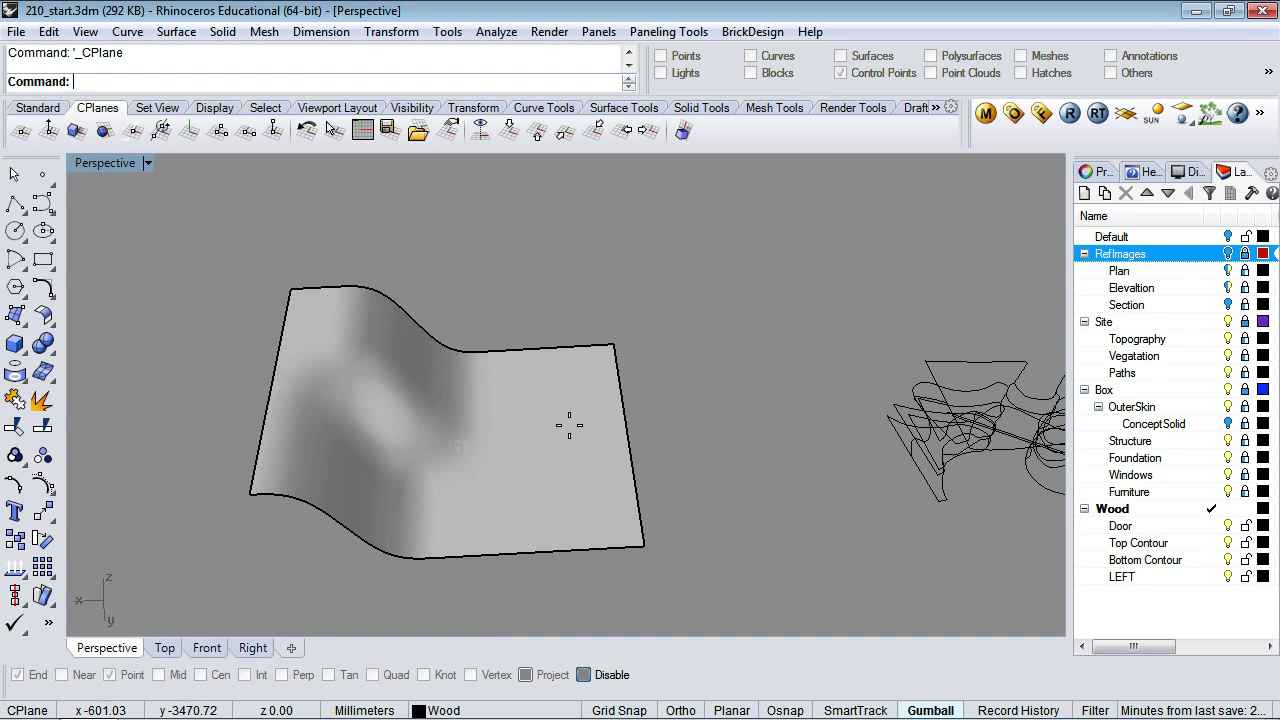
{"action": "key", "text": "Escape"}
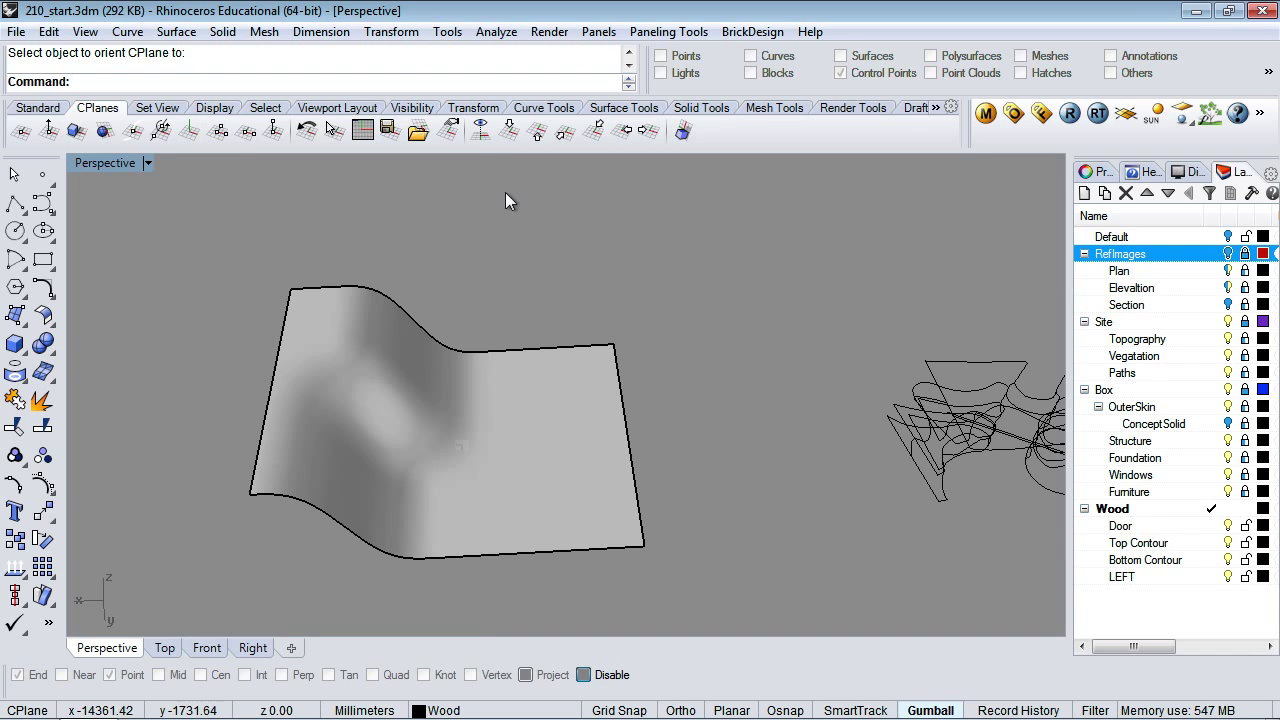
Step: Duplicate the deformed surface with the gumball, placing the copy higher and well clear of the original
{"action": "left_click", "coordinate": [557, 444]}
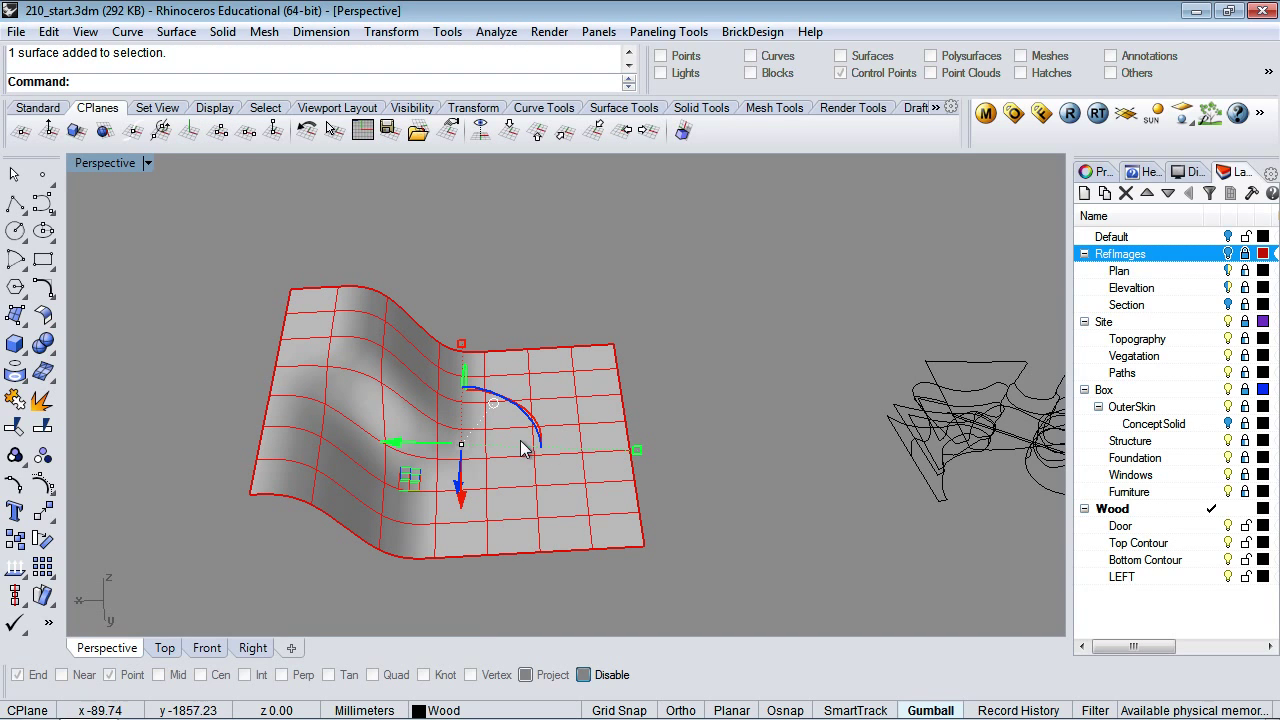
{"action": "left_click_drag", "start_coordinate": [461, 494], "coordinate": [462, 338]}
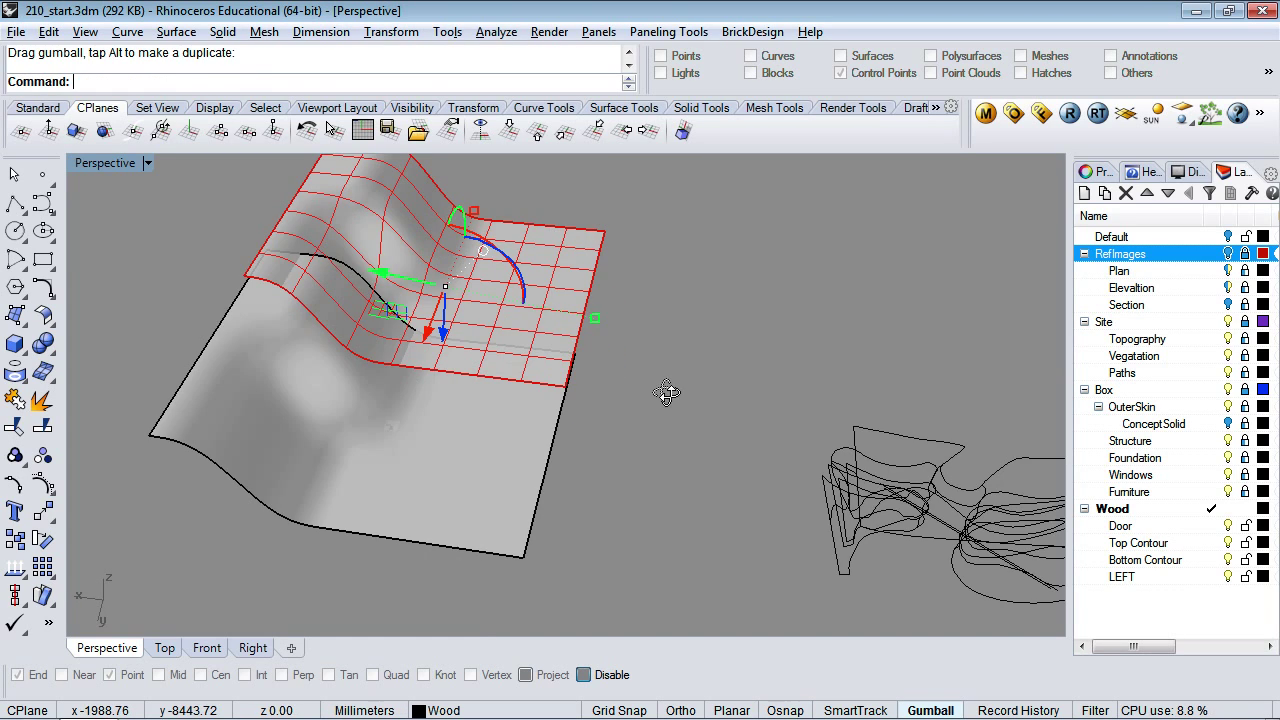
{"action": "left_click_drag", "start_coordinate": [443, 328], "coordinate": [440, 239]}
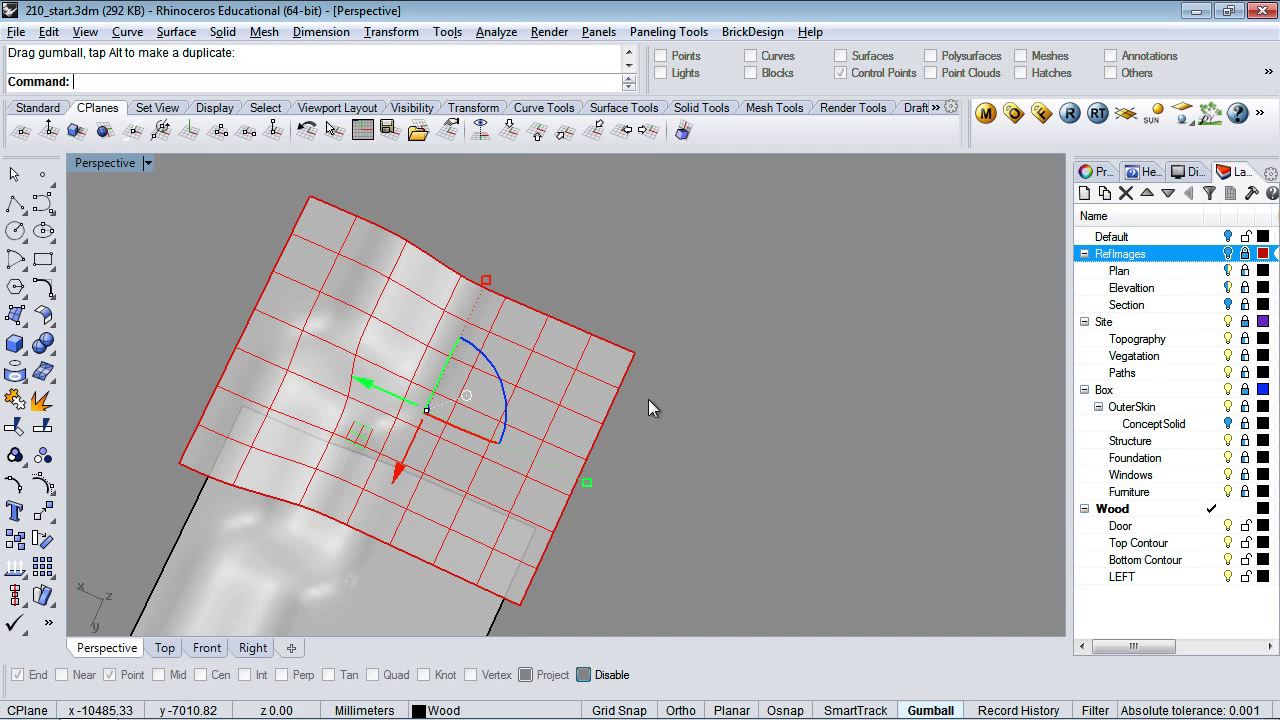
{"action": "right_click_drag", "start_coordinate": [658, 409], "coordinate": [623, 424]}
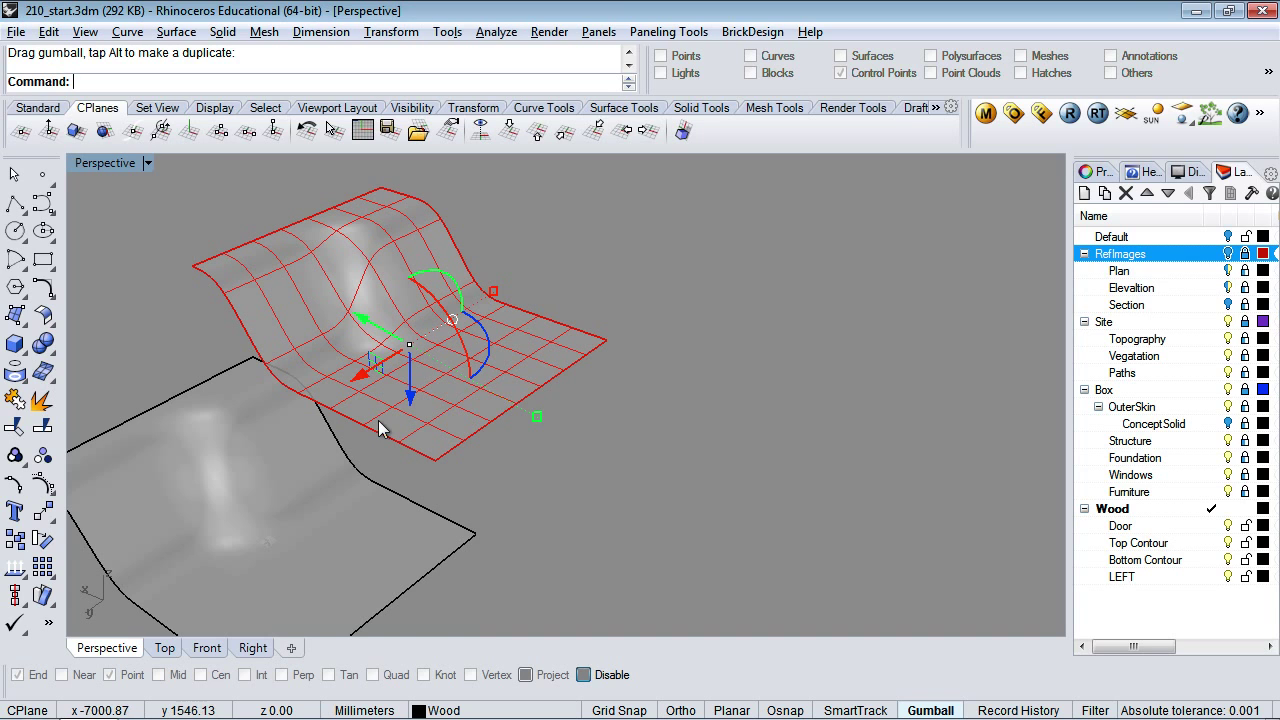
{"action": "left_click_drag", "start_coordinate": [361, 373], "coordinate": [505, 262]}
Step: Move the copy nearer the original in the Top viewport, and check both surfaces' heights in the Front viewport
{"action": "left_click", "coordinate": [164, 646]}
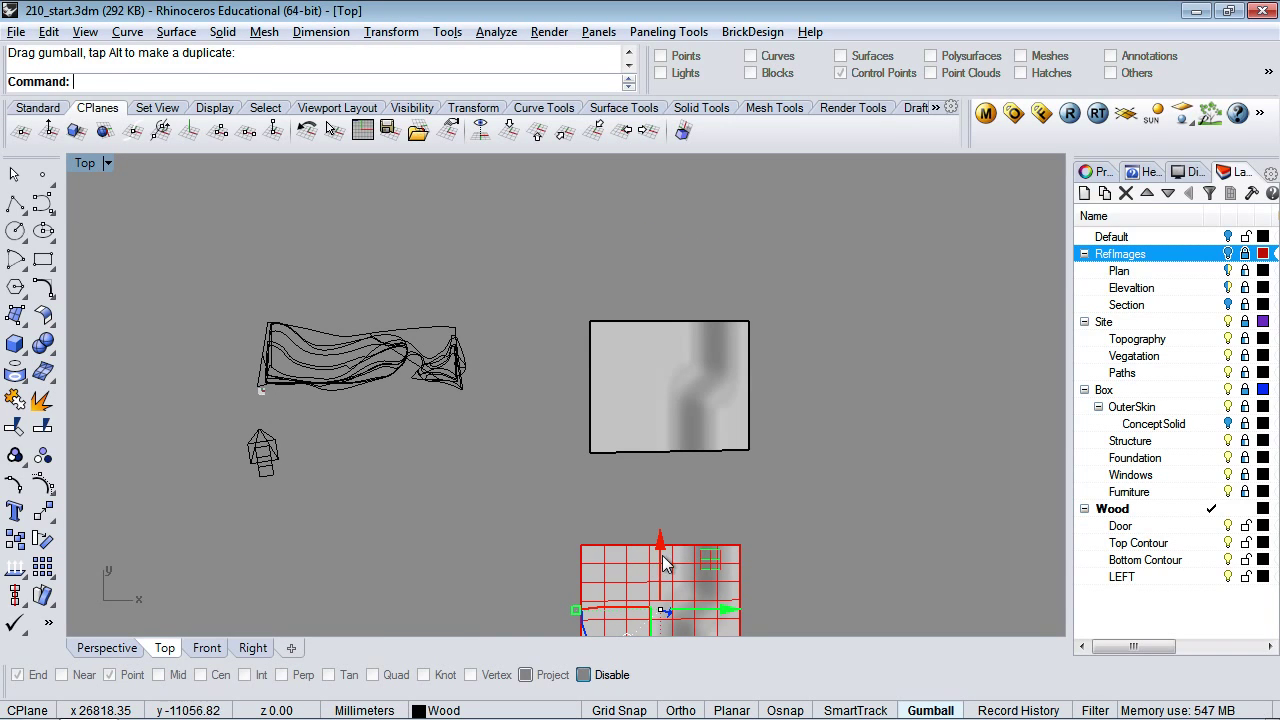
{"action": "left_click_drag", "start_coordinate": [659, 545], "coordinate": [660, 491]}
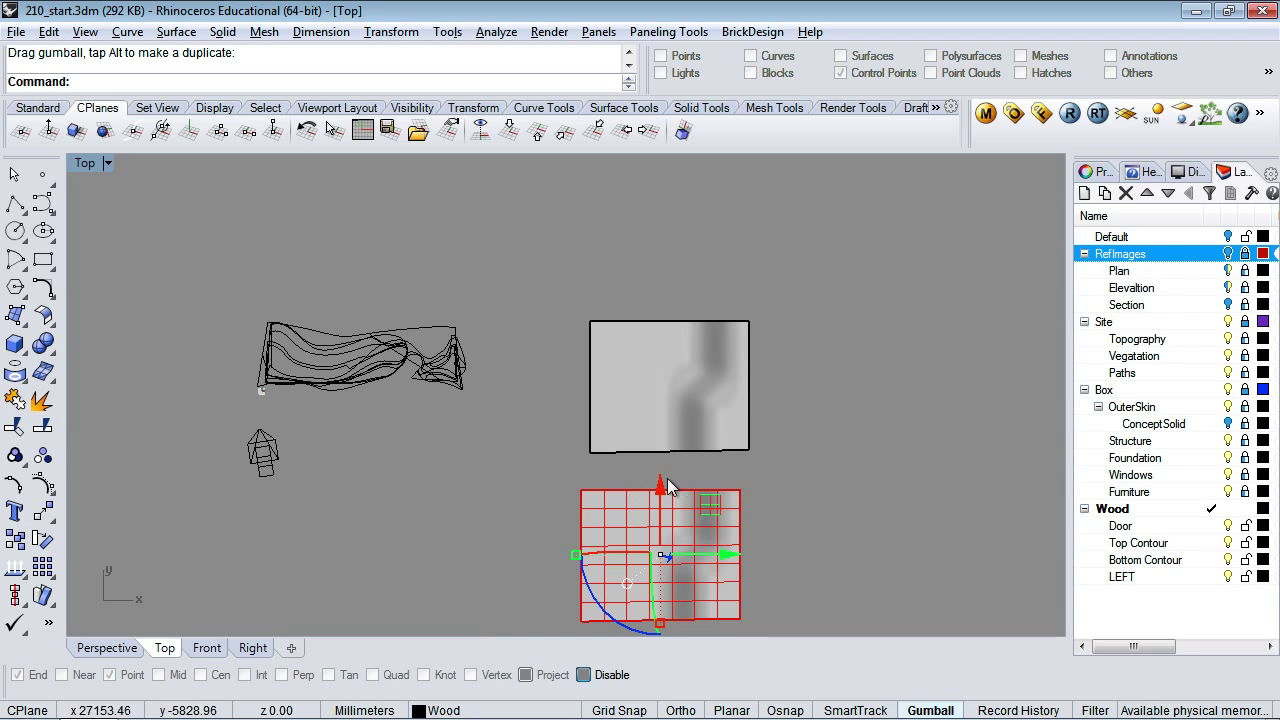
{"action": "left_click", "coordinate": [206, 648]}
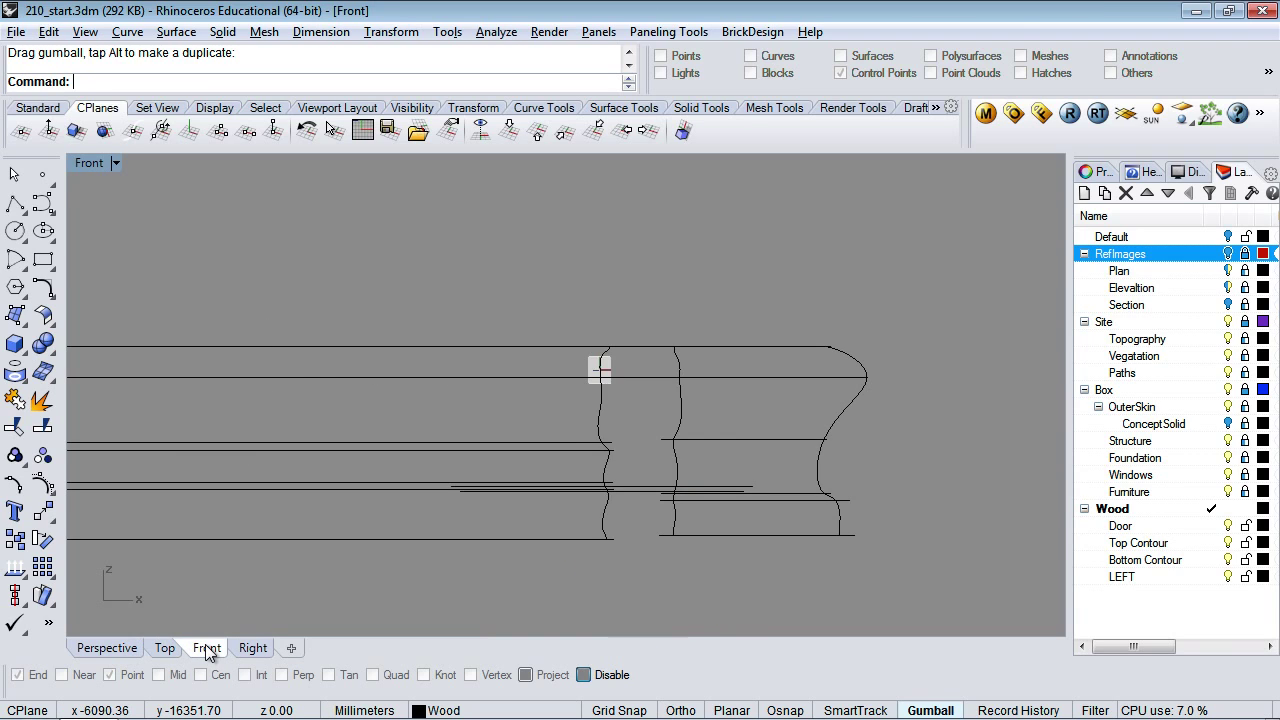
{"action": "scroll", "coordinate": [424, 524], "scroll_direction": "down", "scroll_amount": 5}
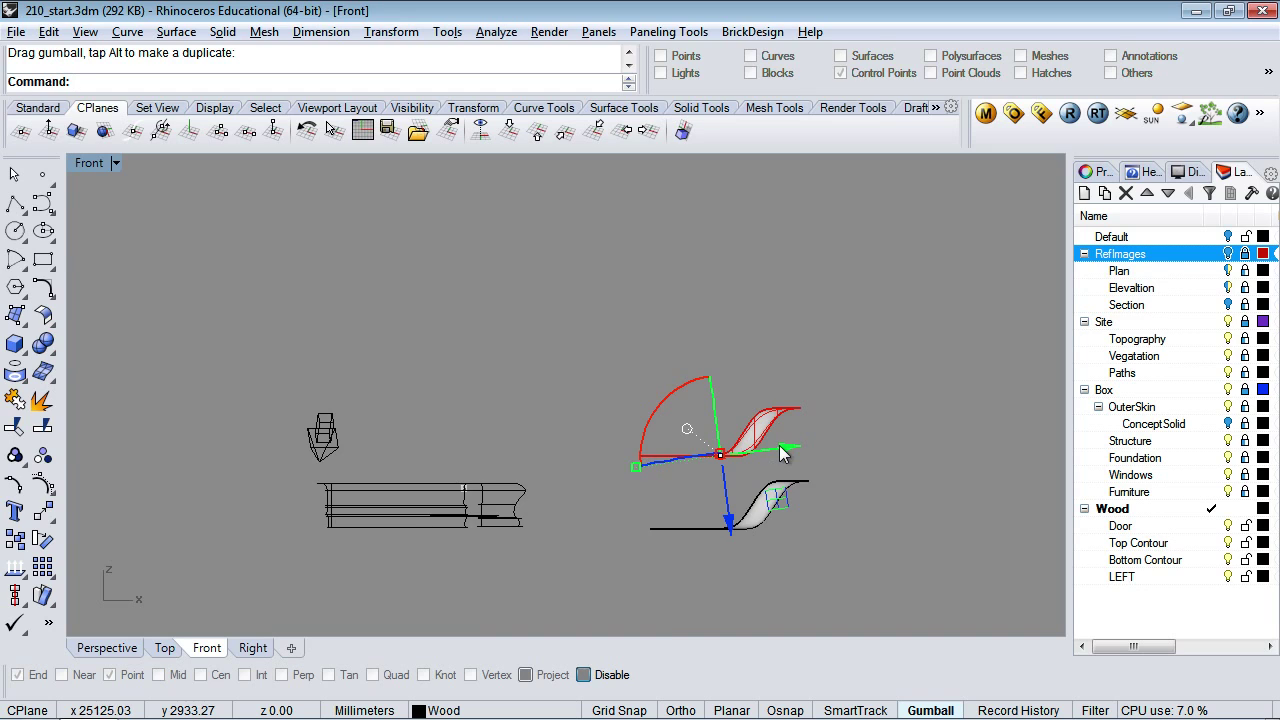
{"action": "scroll", "coordinate": [779, 455], "scroll_direction": "up", "scroll_amount": 2}
{"action": "scroll", "coordinate": [783, 455], "scroll_direction": "down", "scroll_amount": 1}
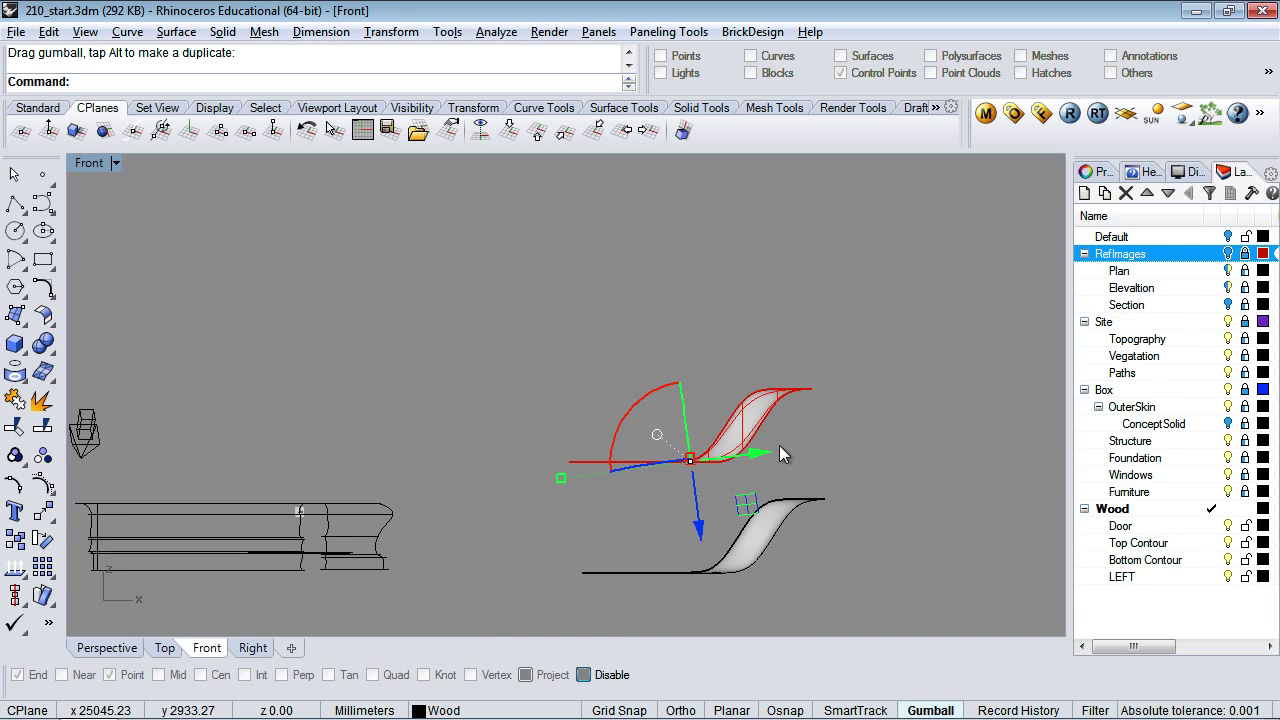
{"action": "left_click", "coordinate": [108, 648]}
{"action": "left_click", "coordinate": [476, 430]}
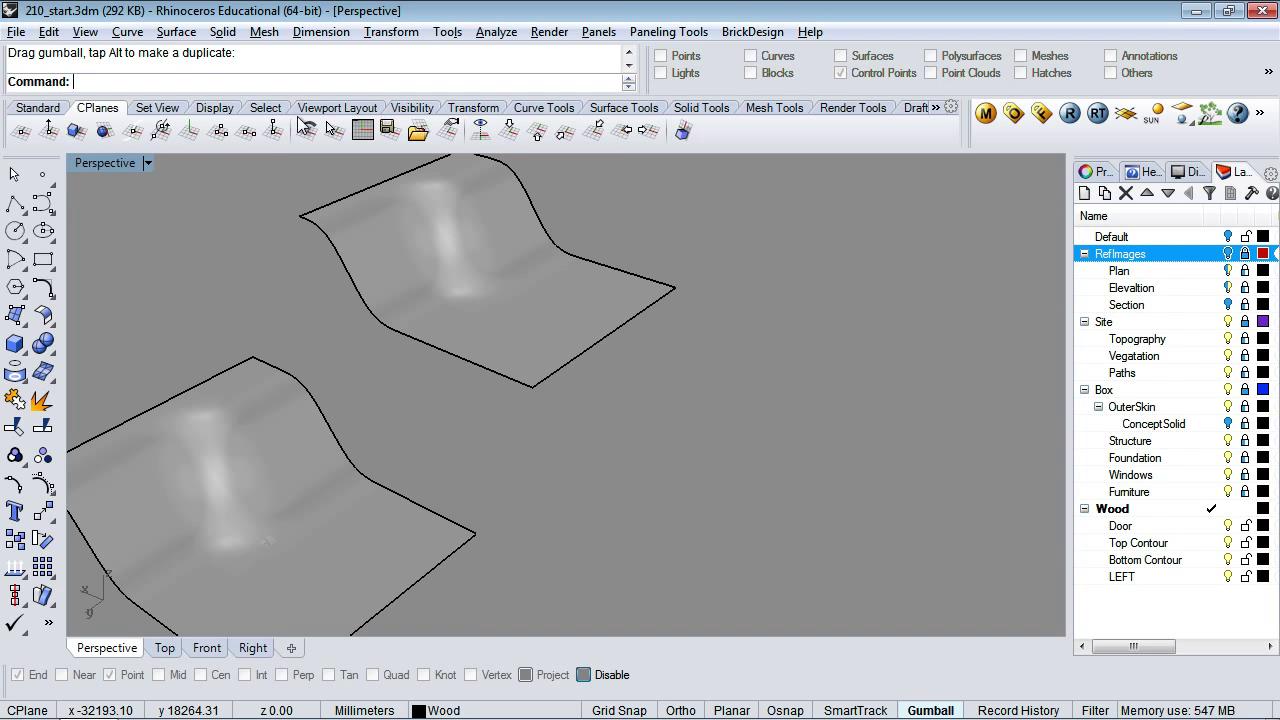
Step: Start a Blend Surface between the facing edges of the lower and upper surfaces, with the blend preview enabled
{"action": "left_click", "coordinate": [616, 109]}
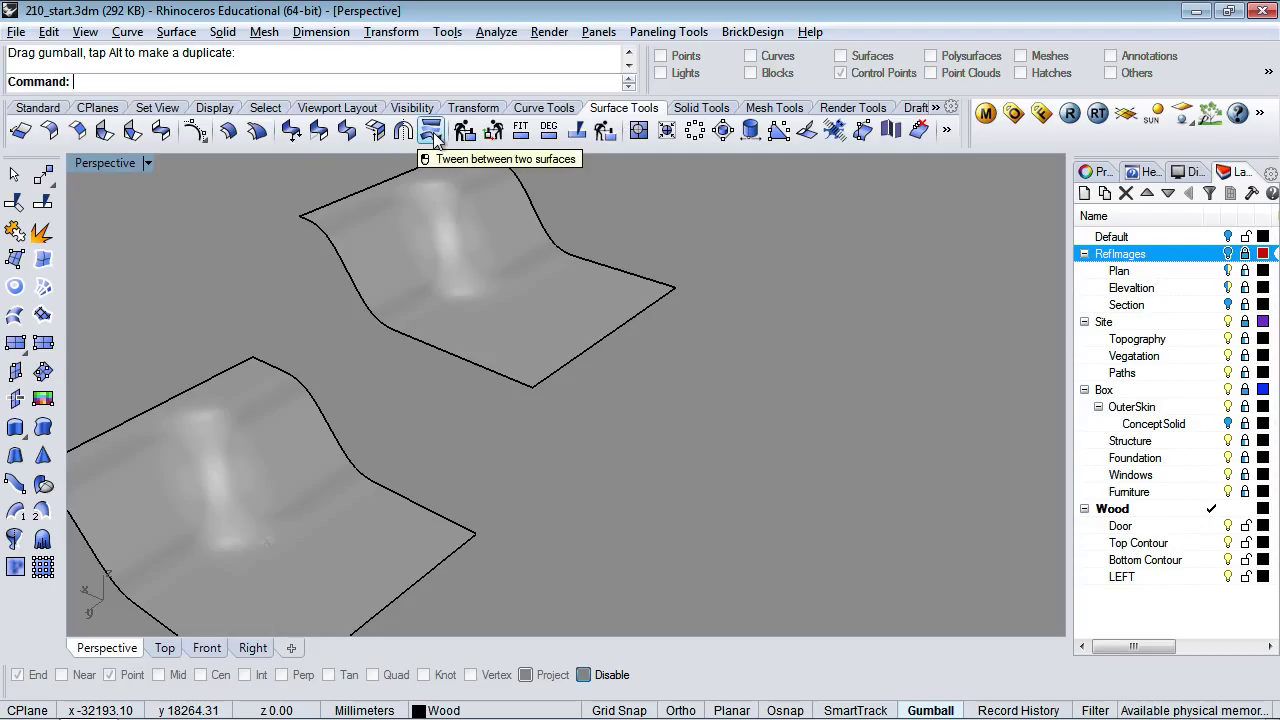
{"action": "left_click", "coordinate": [162, 134]}
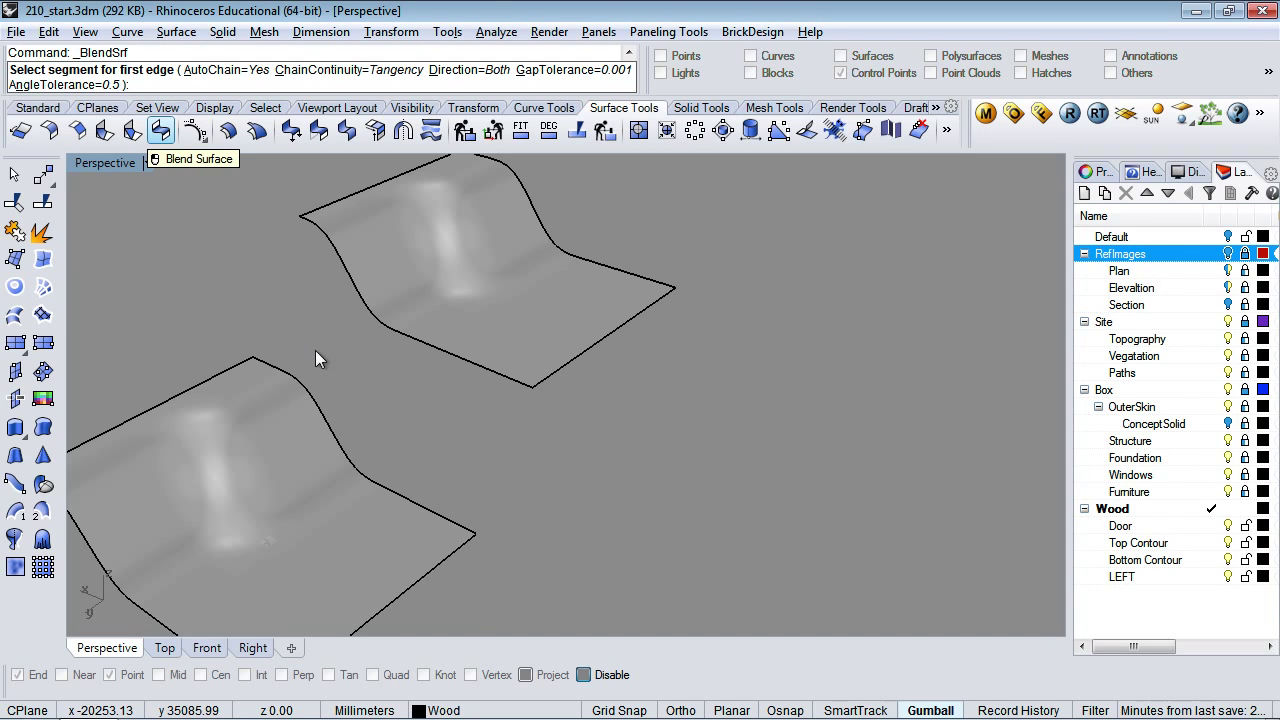
{"action": "left_click", "coordinate": [288, 376]}
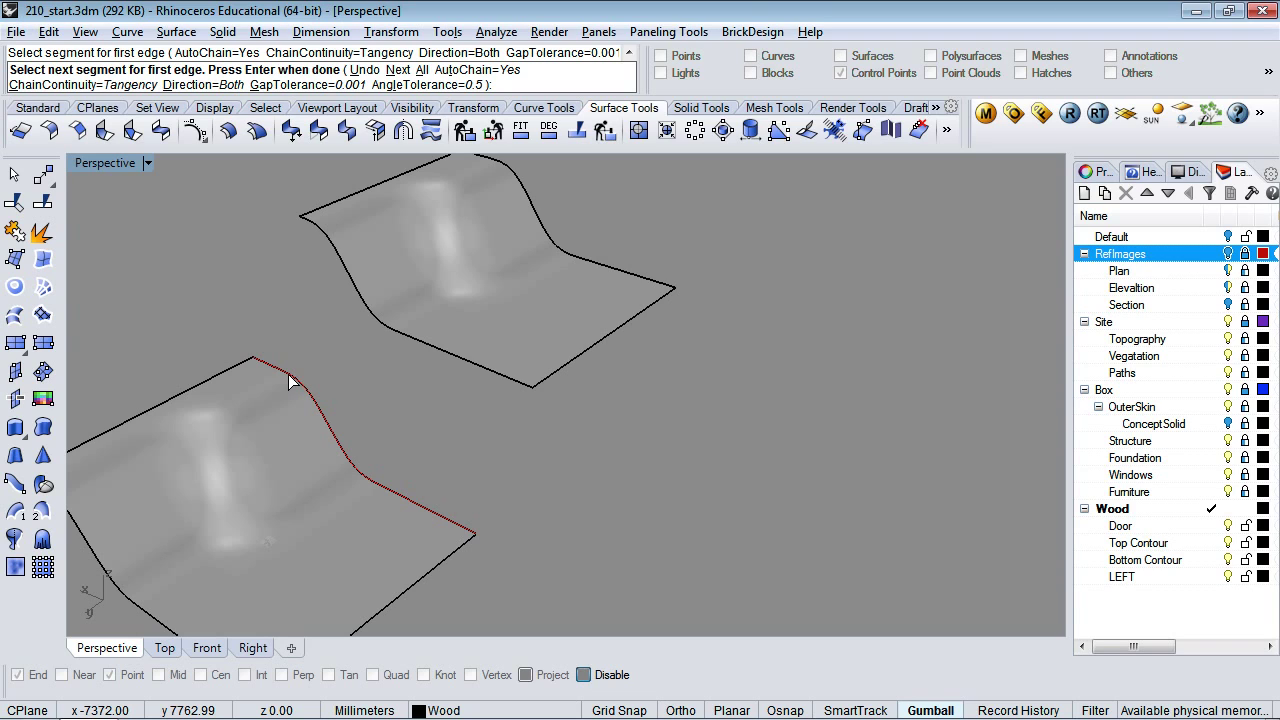
{"action": "key", "text": "Return"}
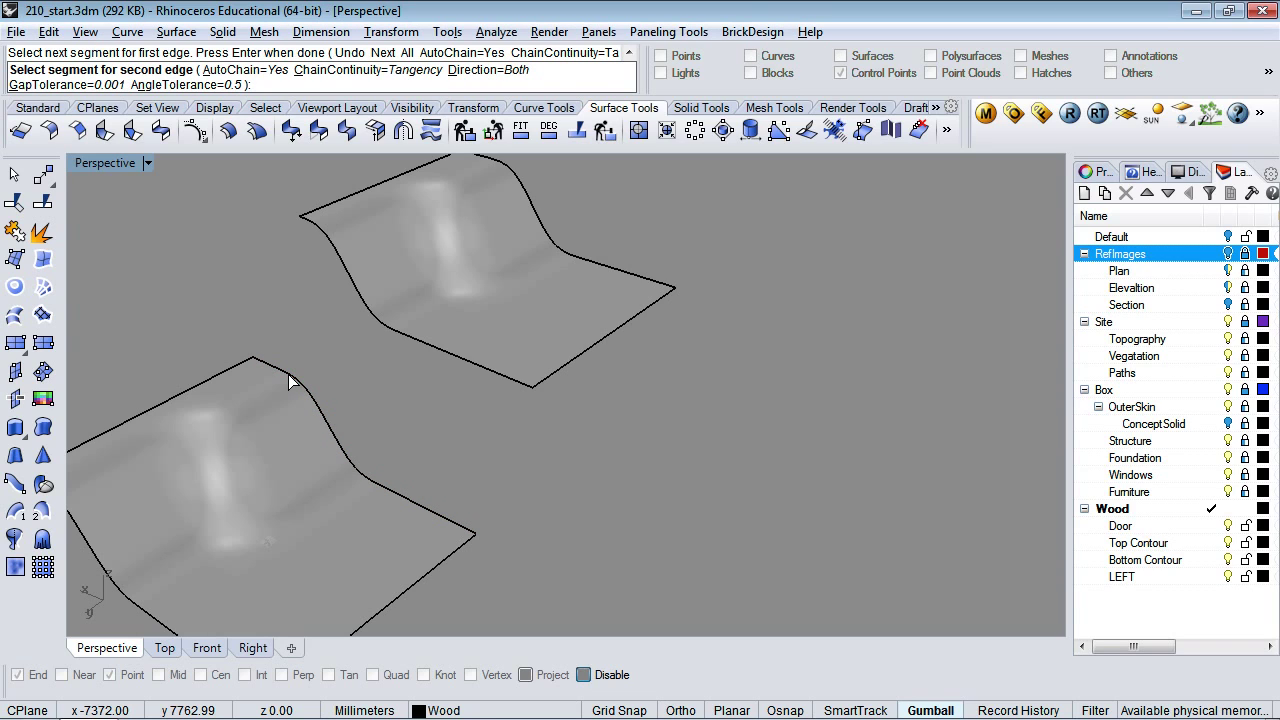
{"action": "left_click", "coordinate": [355, 285]}
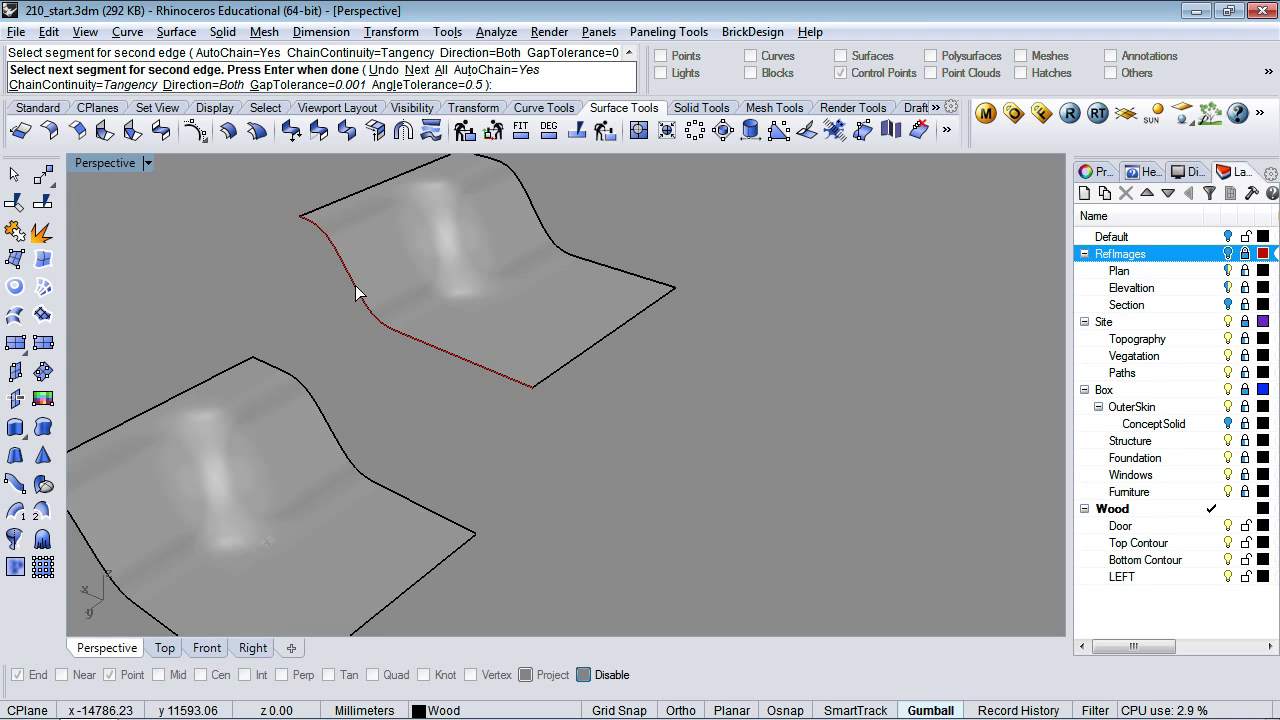
{"action": "key", "text": "Return"}
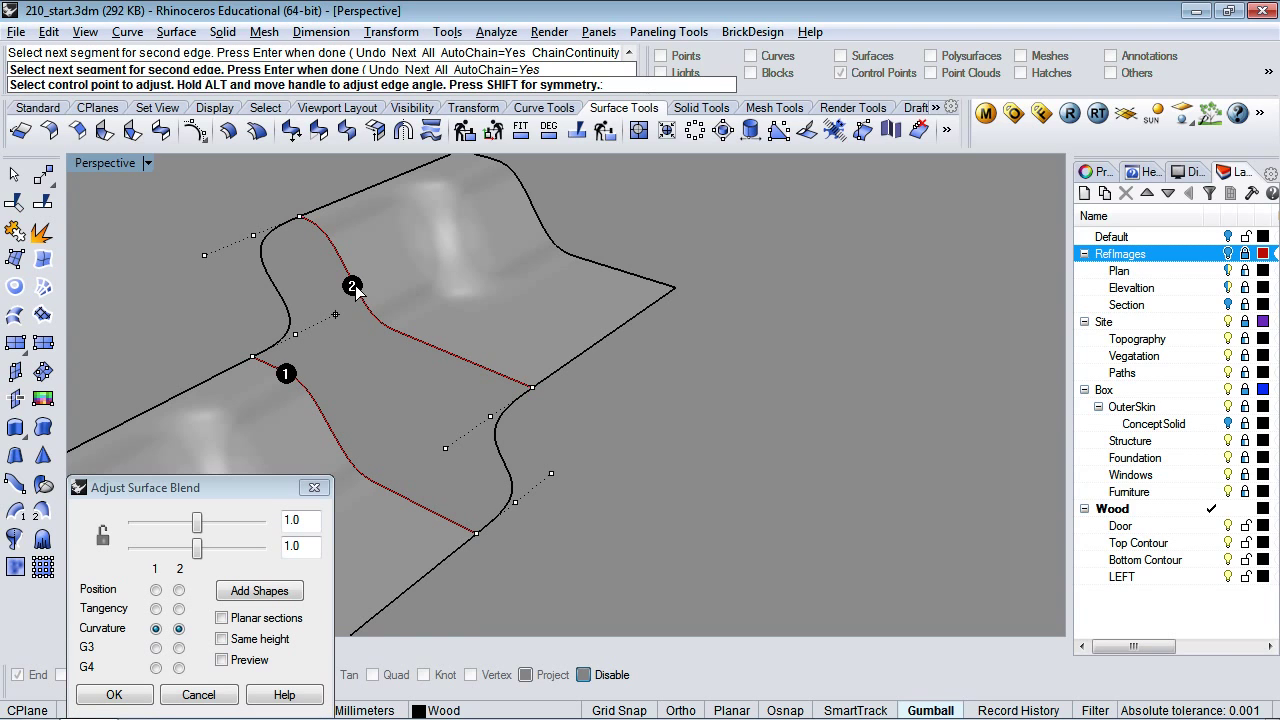
{"action": "left_click", "coordinate": [223, 660]}
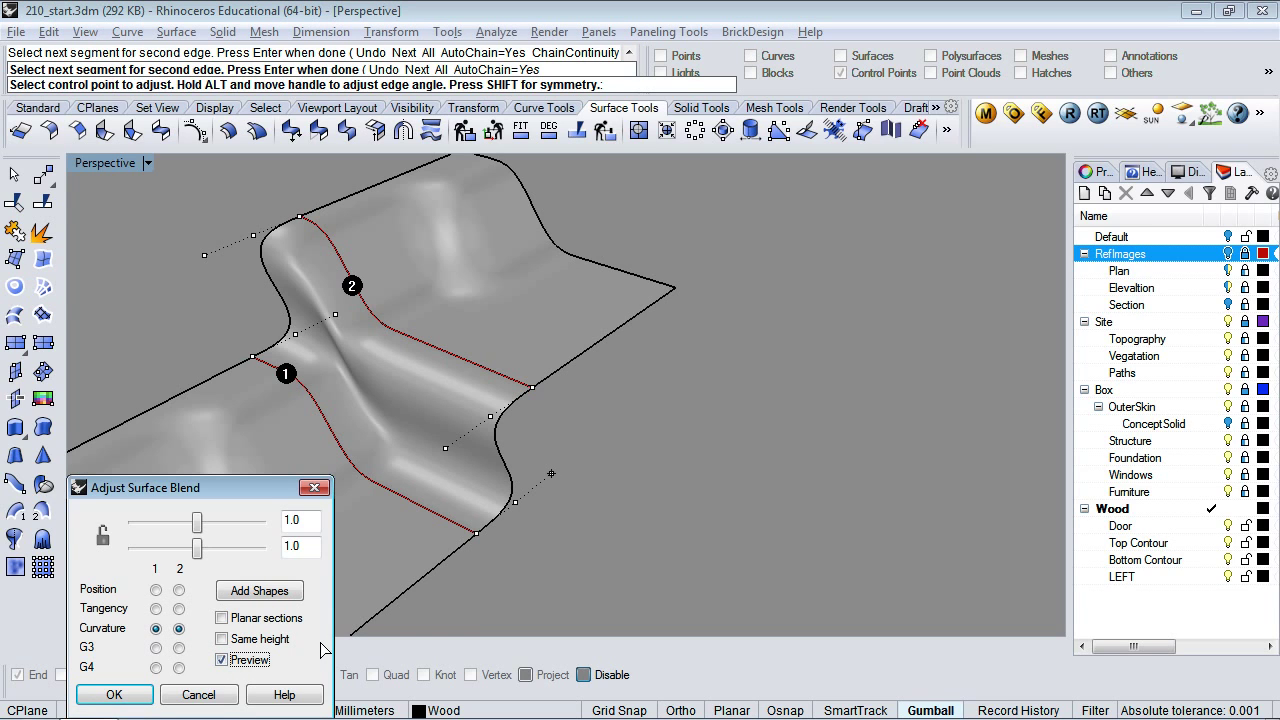
{"action": "right_click_drag", "start_coordinate": [567, 441], "coordinate": [689, 428]}
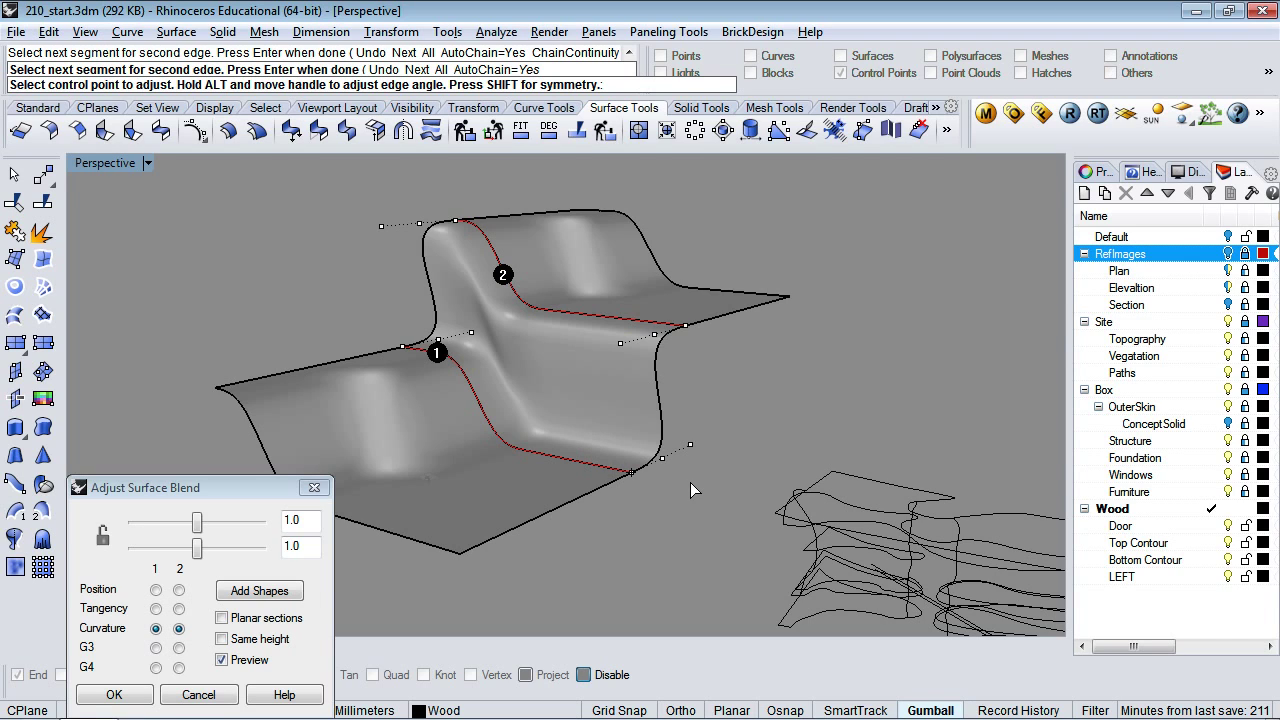
Step: Try Position continuity on both blend edges, and then set both edges to Tangency
{"action": "left_click", "coordinate": [156, 590]}
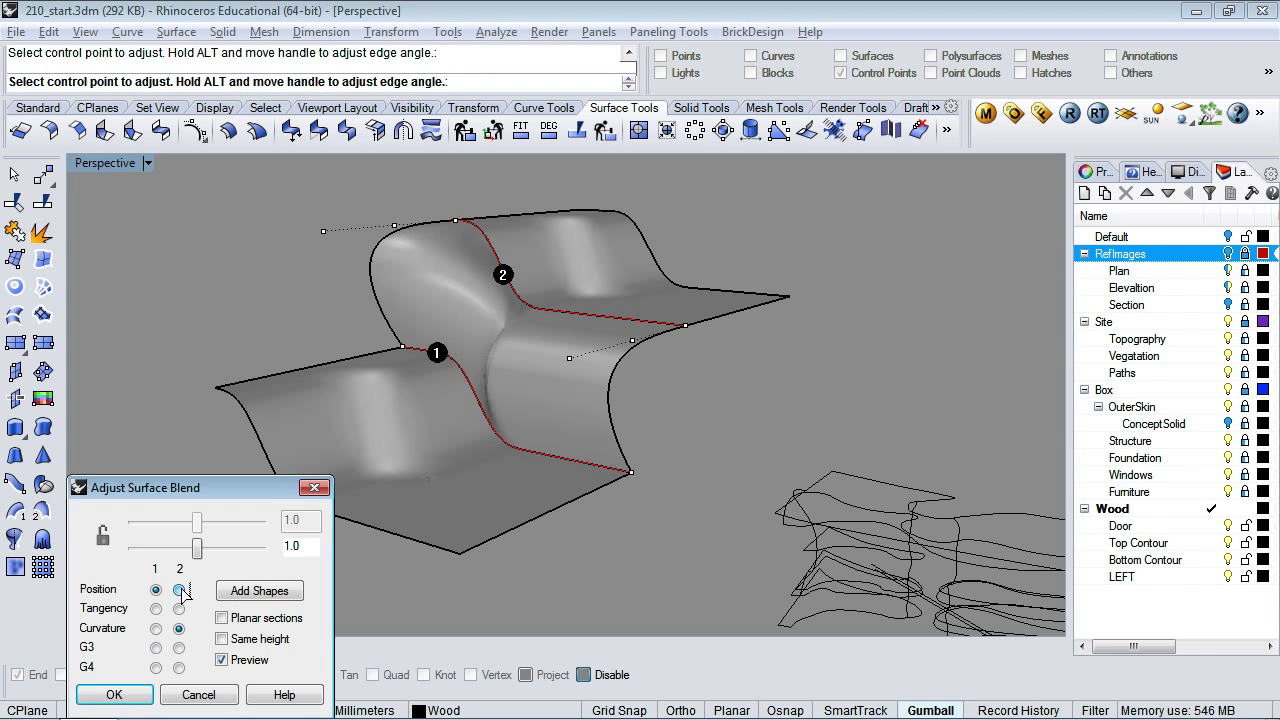
{"action": "left_click", "coordinate": [179, 590]}
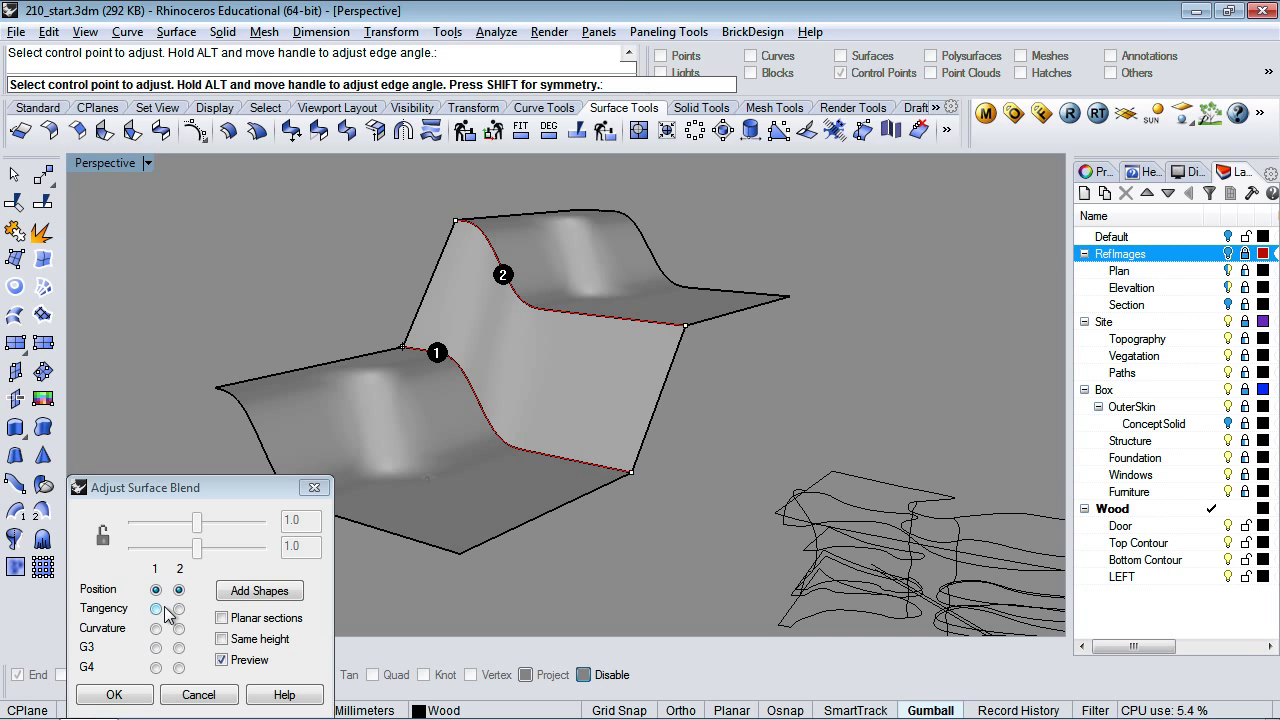
{"action": "left_click", "coordinate": [156, 609]}
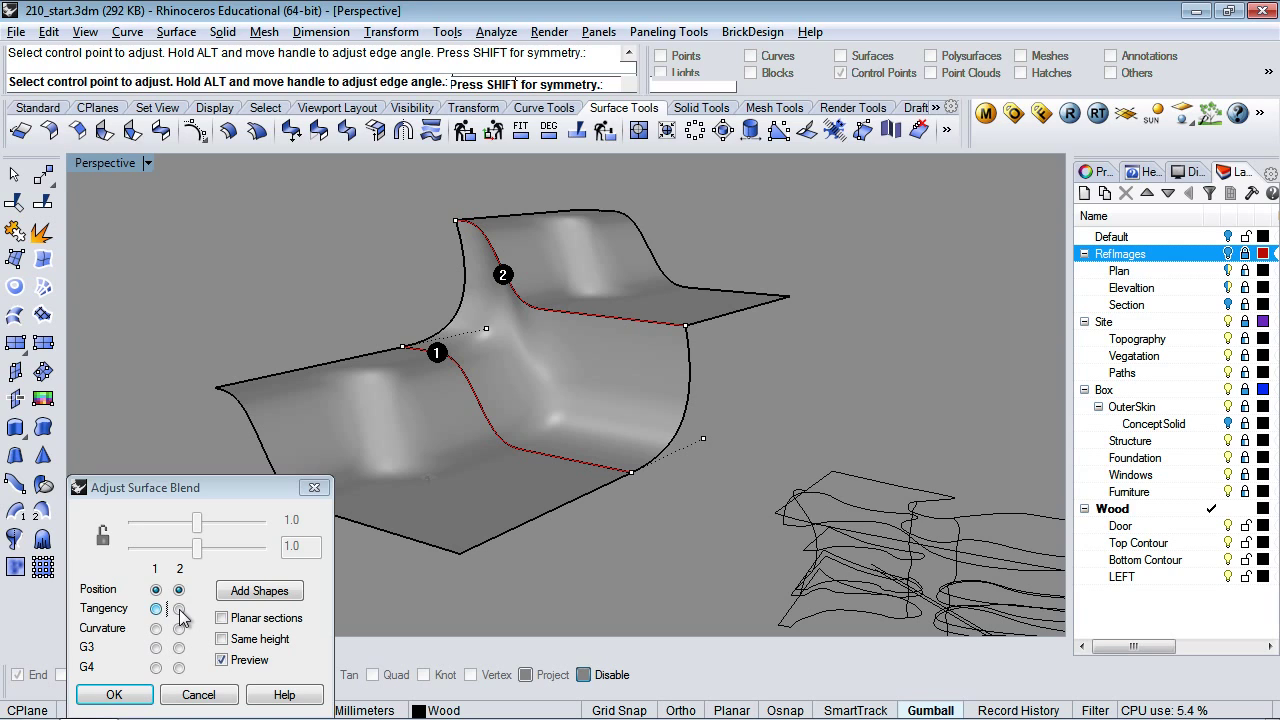
{"action": "left_click", "coordinate": [179, 609]}
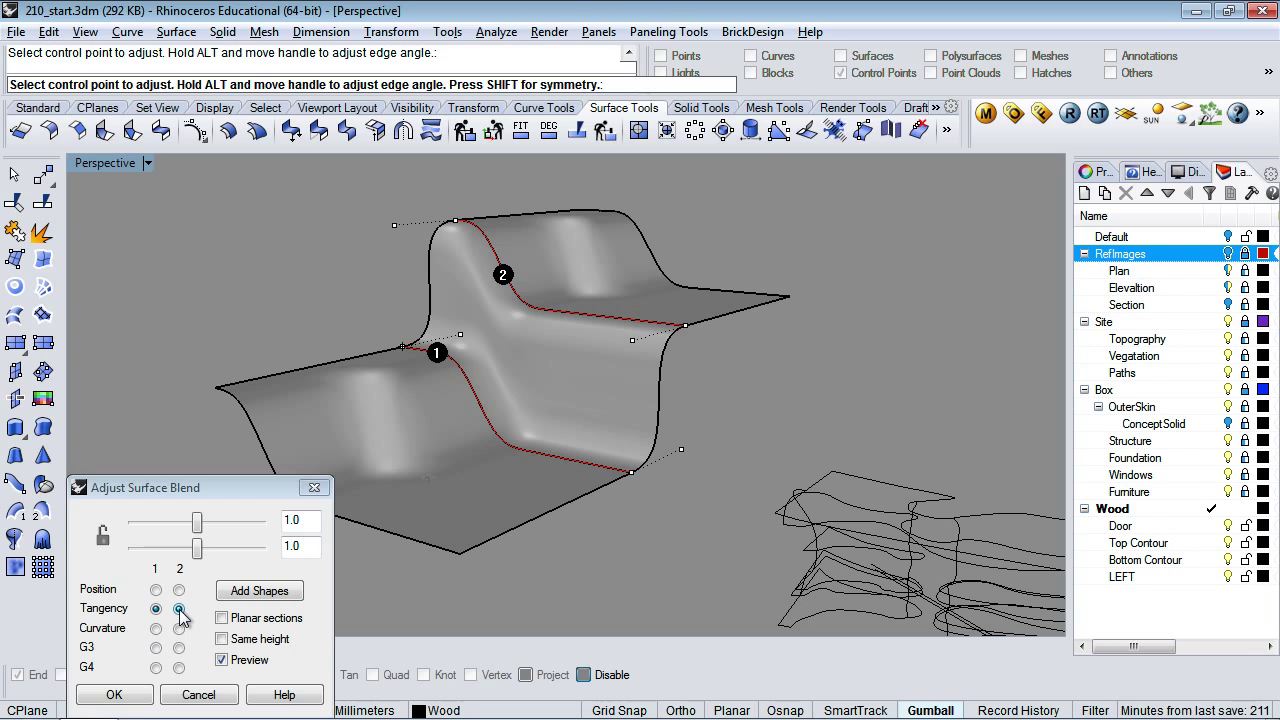
Step: Pull the blend handle at the near end of edge 1 outward to increase the bulge on that side
{"action": "left_click", "coordinate": [682, 450]}
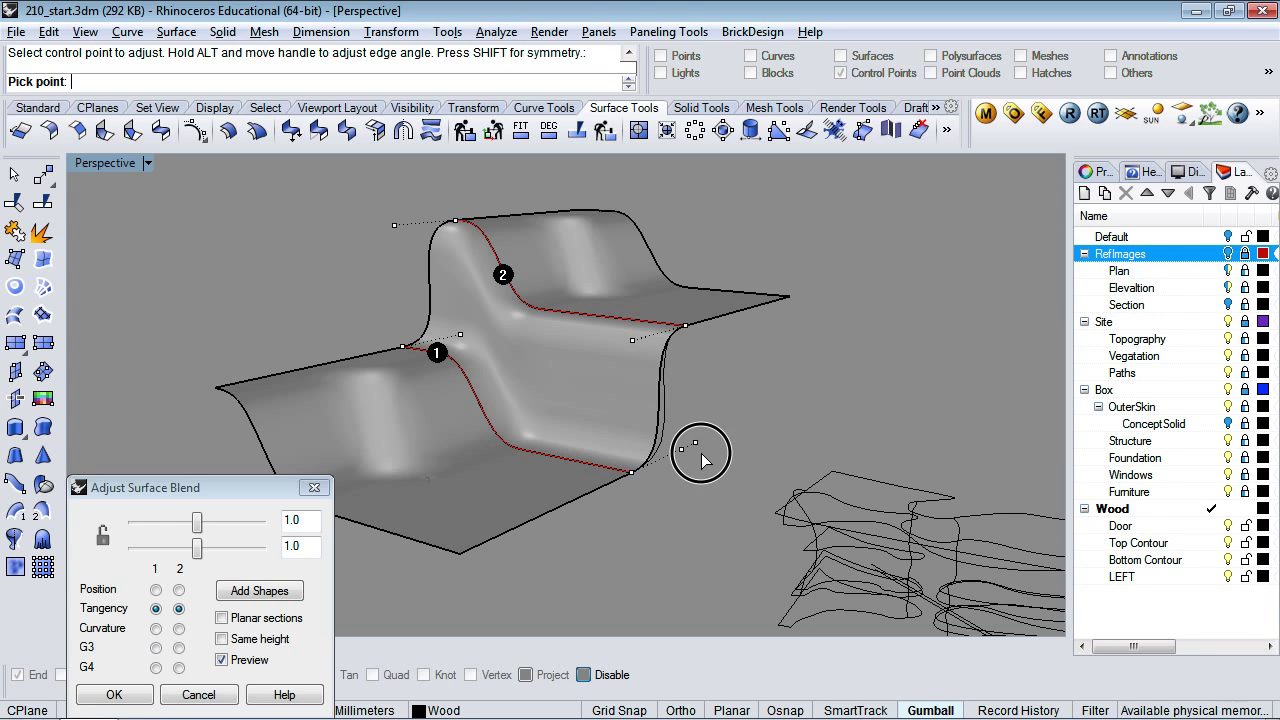
{"action": "left_click", "coordinate": [702, 452]}
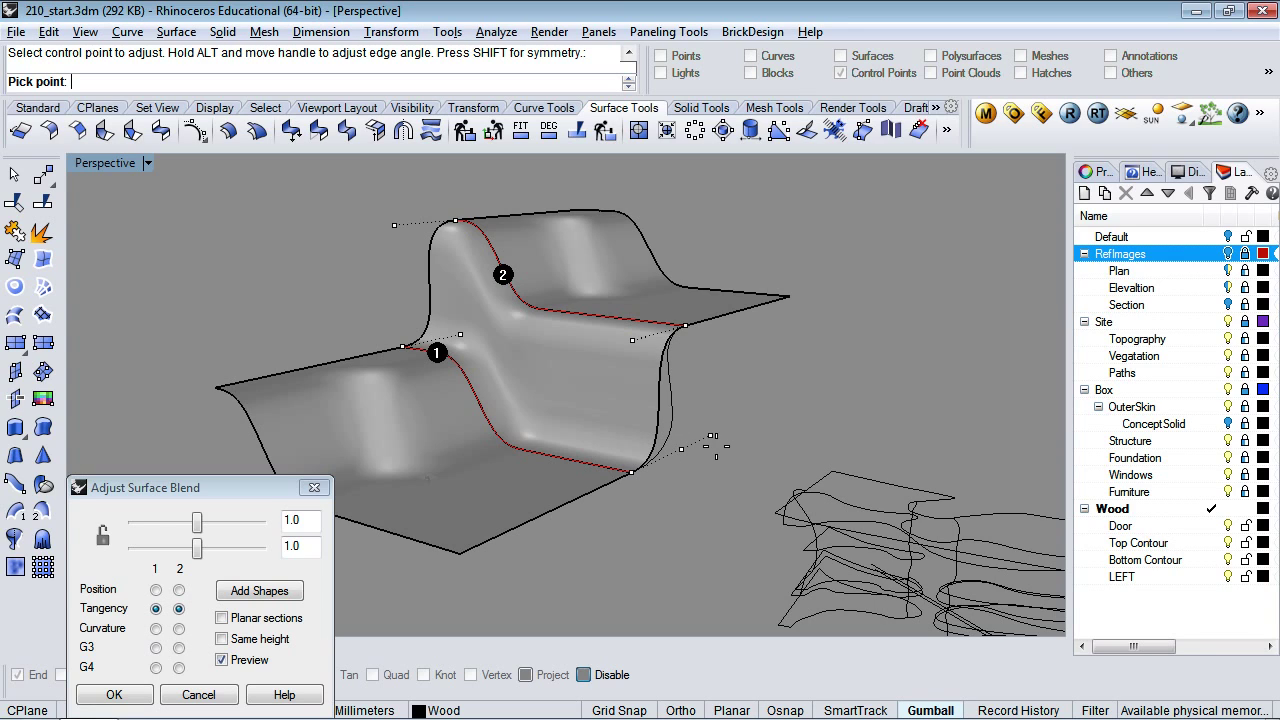
{"action": "left_click", "coordinate": [713, 447]}
{"action": "left_click", "coordinate": [719, 446]}
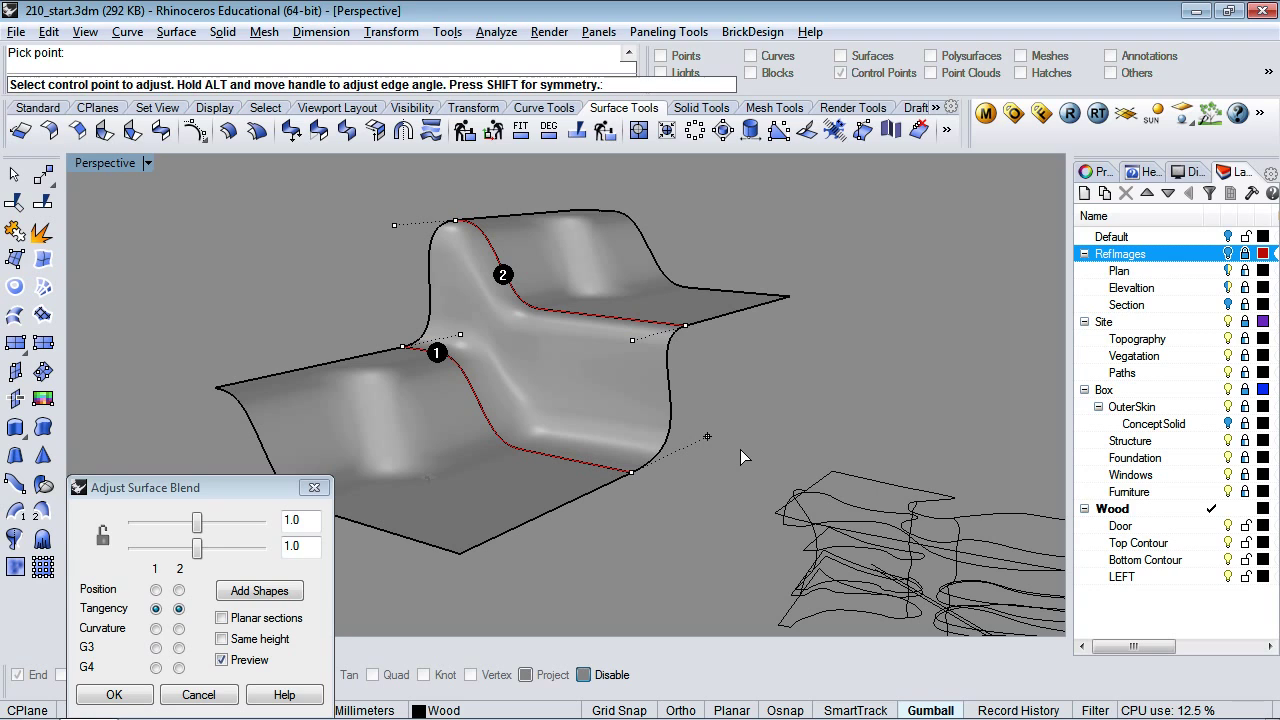
Step: Accept the tangent blend between the lower and upper surfaces, and check that the two original surfaces still select separately from it
{"action": "right_click_drag", "start_coordinate": [797, 368], "coordinate": [713, 407]}
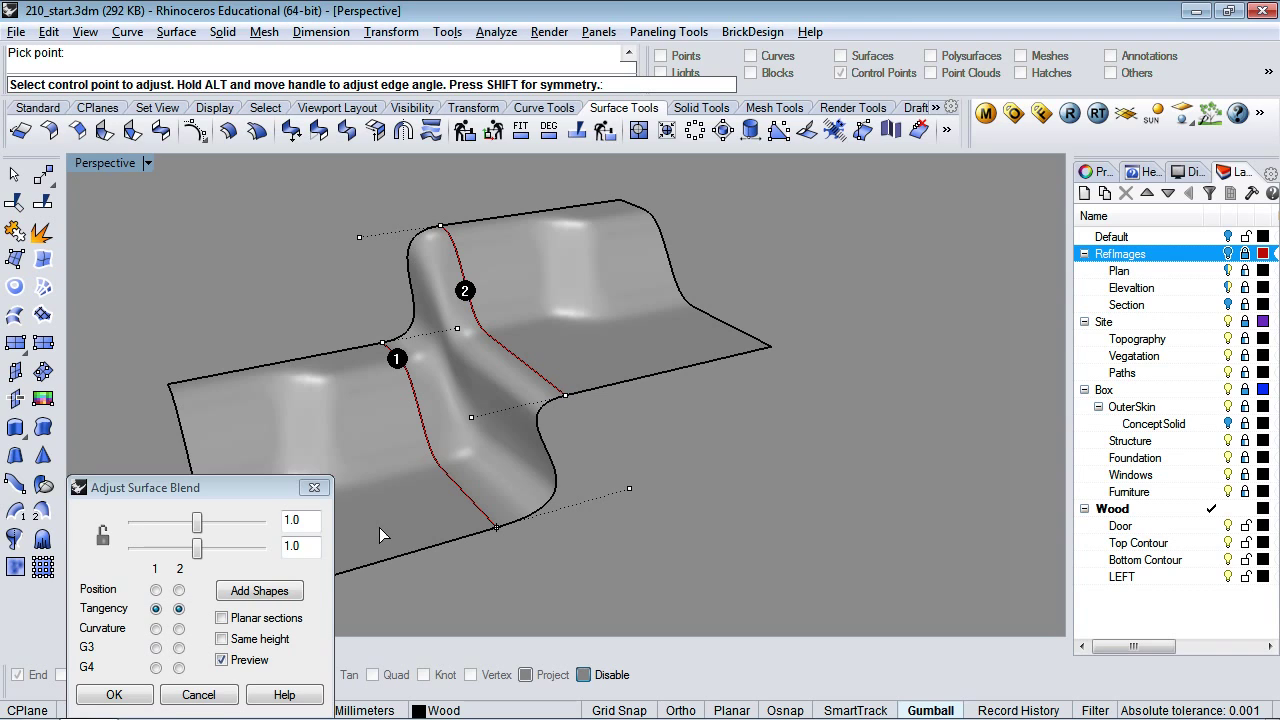
{"action": "left_click", "coordinate": [114, 695]}
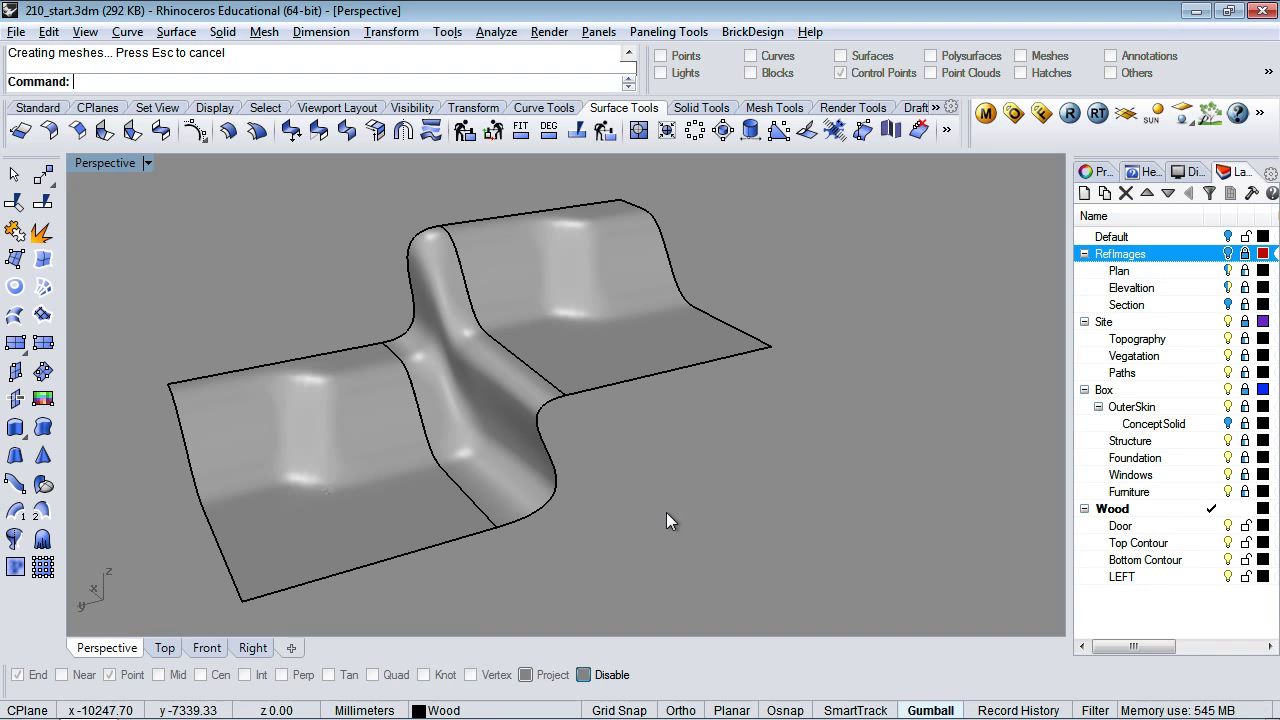
{"action": "left_click", "coordinate": [497, 492]}
{"action": "left_click", "coordinate": [428, 540]}
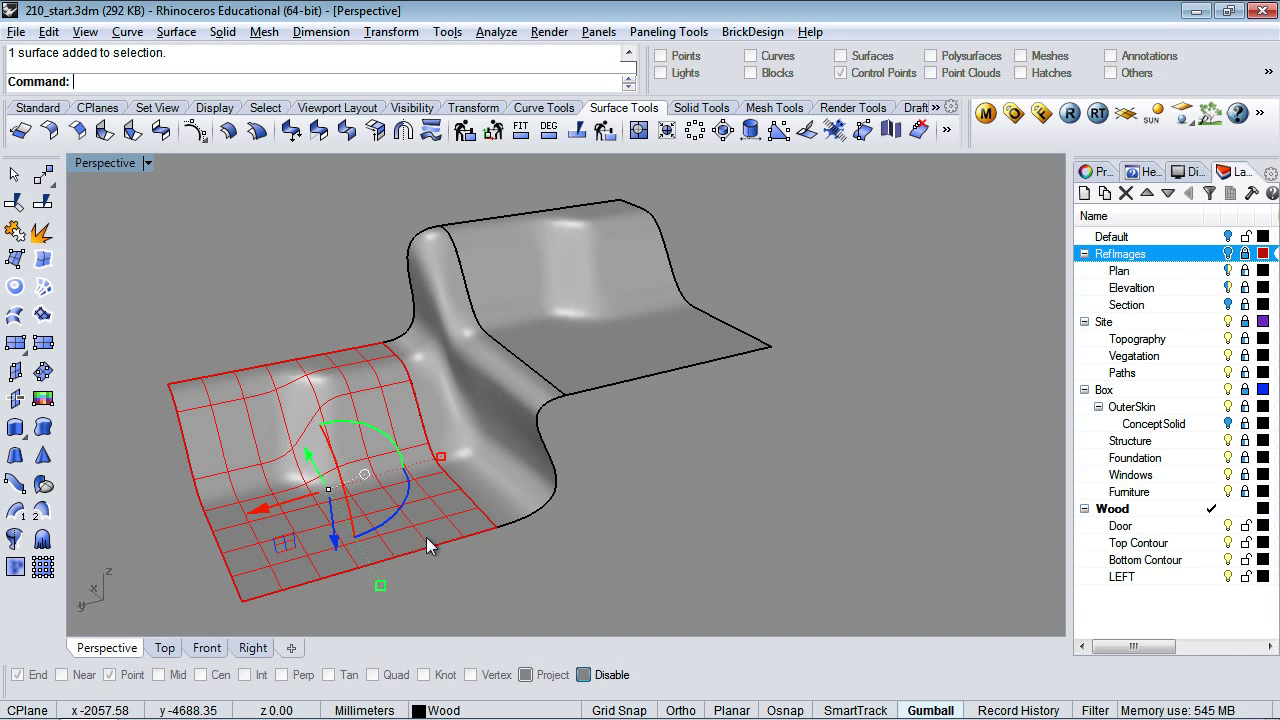
{"action": "left_click", "coordinate": [583, 355], "text": "shift"}
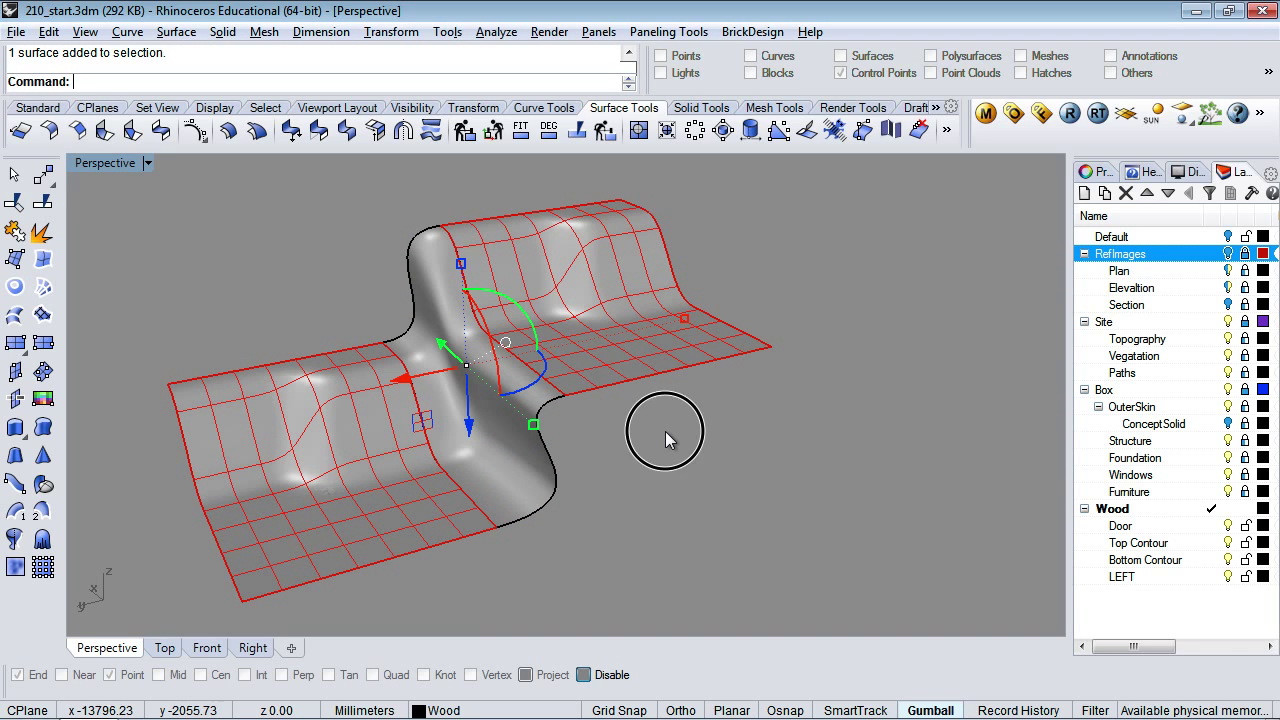
{"action": "left_click", "coordinate": [665, 431]}
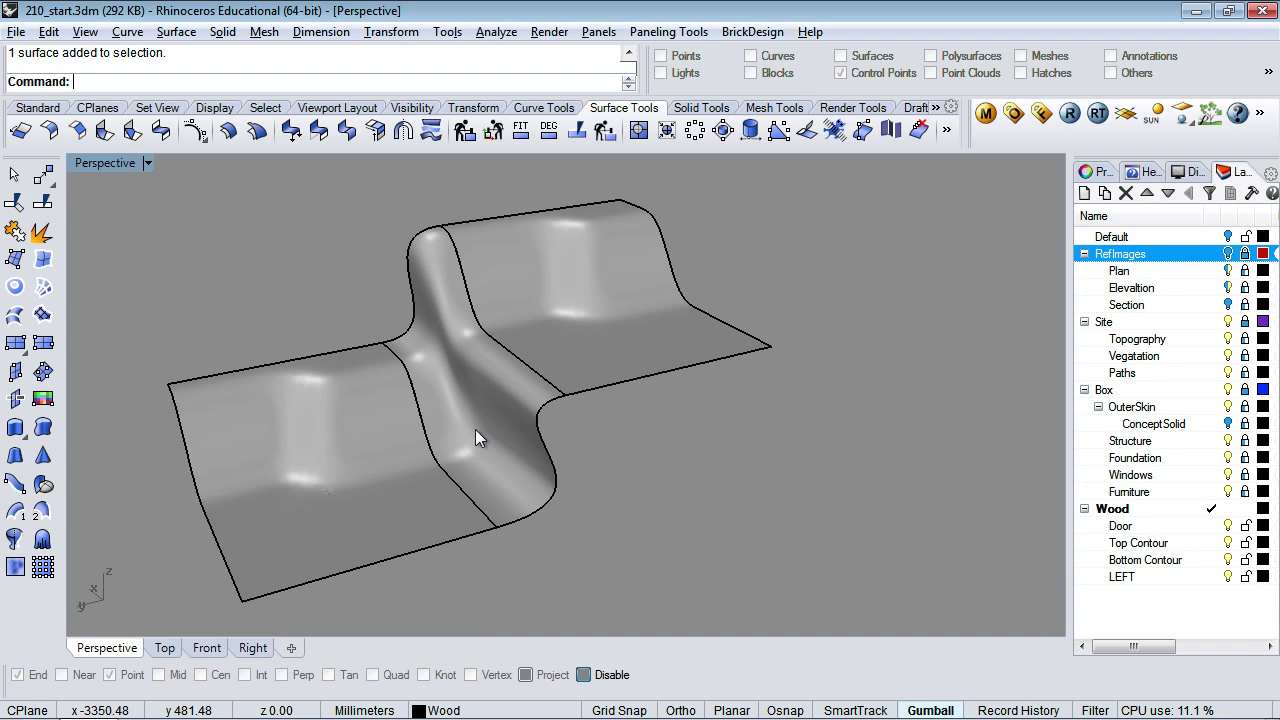
Step: Join the lower surface, the blend and the upper surface into one polysurface, and check that it selects as a single object
{"action": "left_click", "coordinate": [377, 328]}
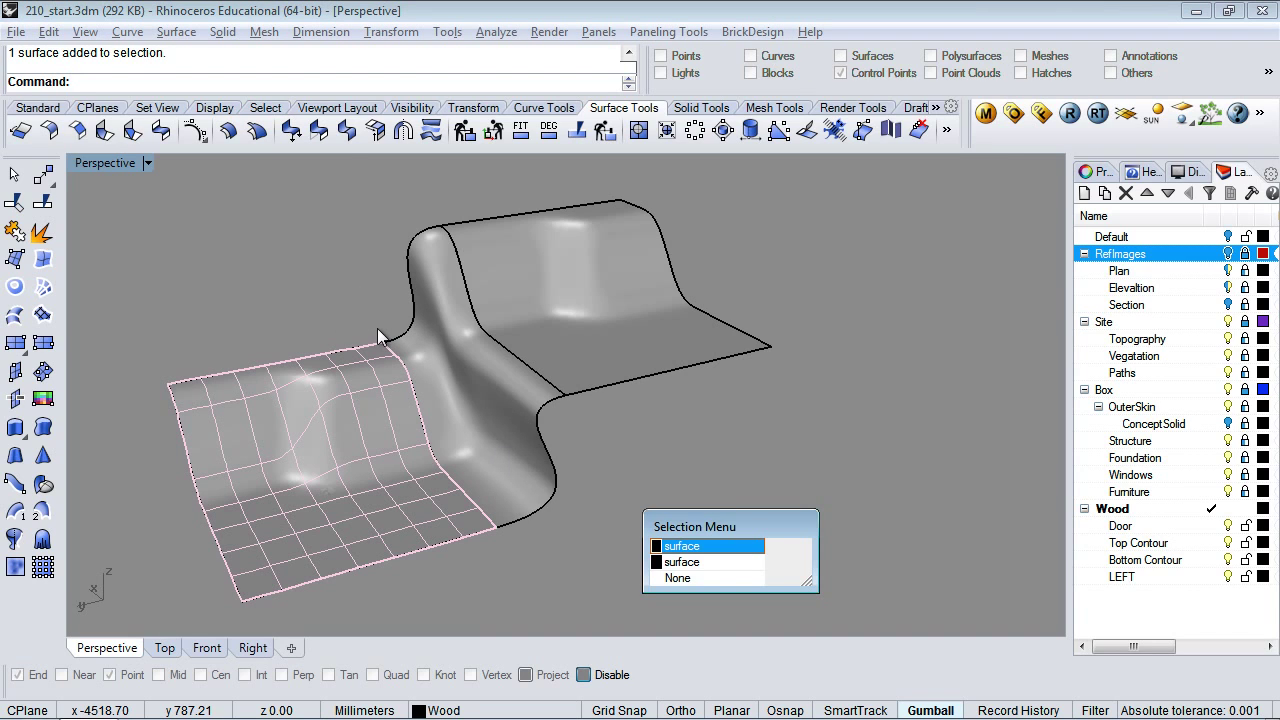
{"action": "left_click", "coordinate": [644, 539]}
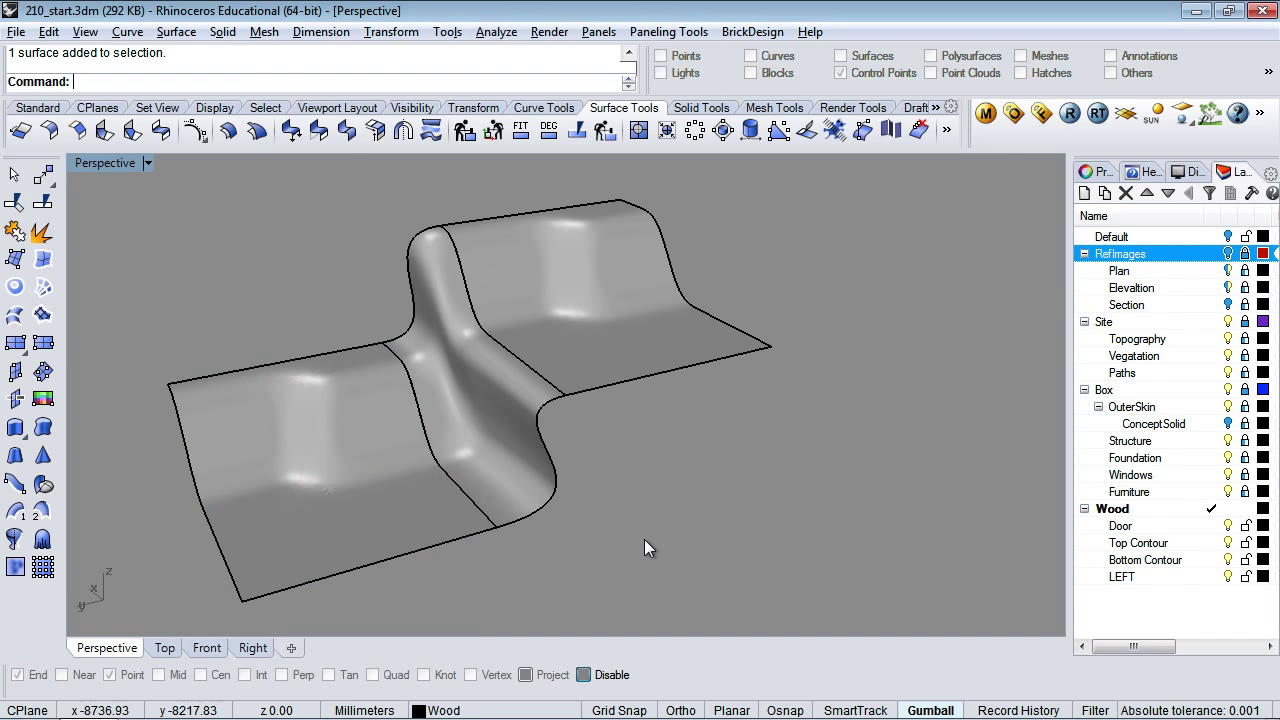
{"action": "left_click", "coordinate": [366, 341]}
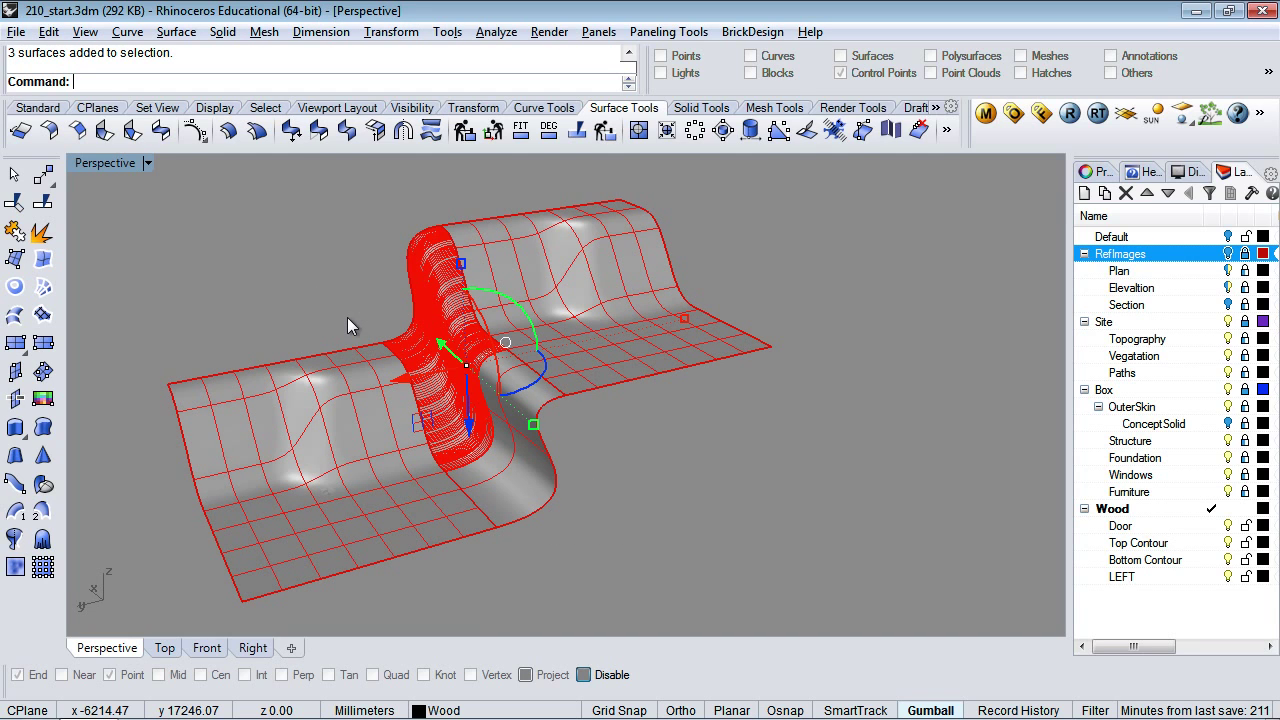
{"action": "type", "text": "Join"}
{"action": "key", "text": "Return"}
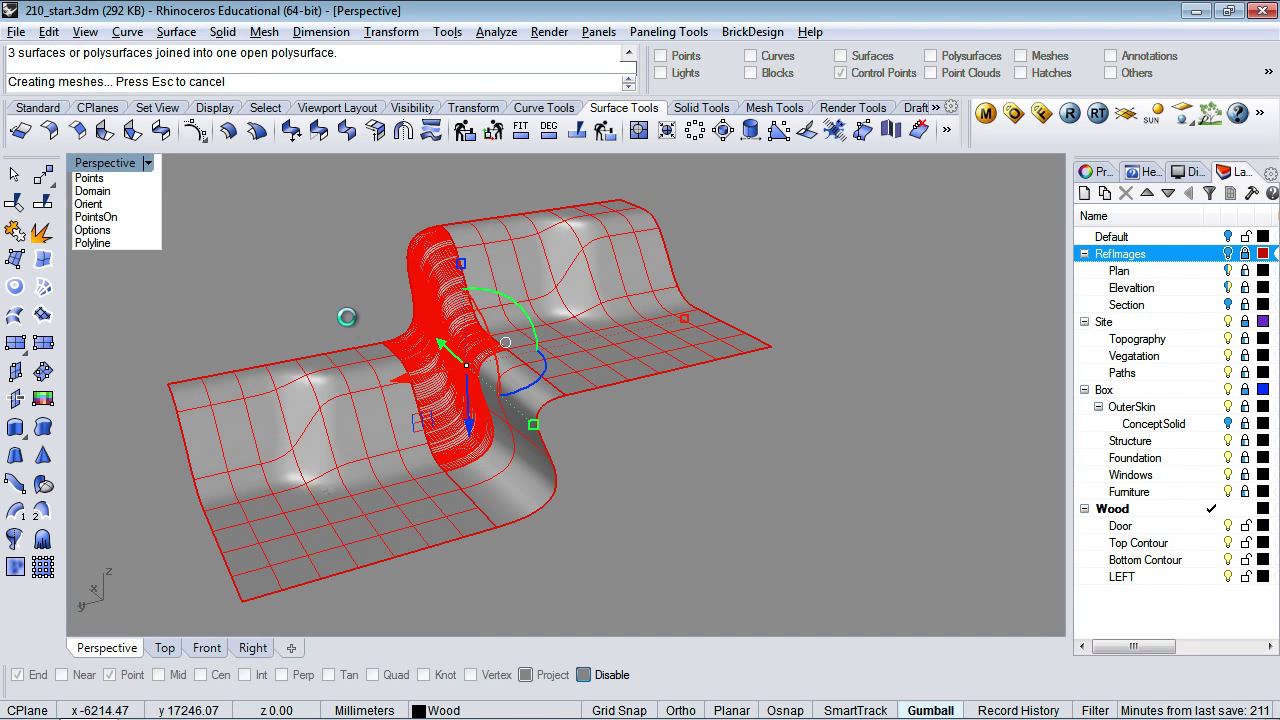
{"action": "left_click", "coordinate": [680, 460]}
{"action": "left_click", "coordinate": [618, 356]}
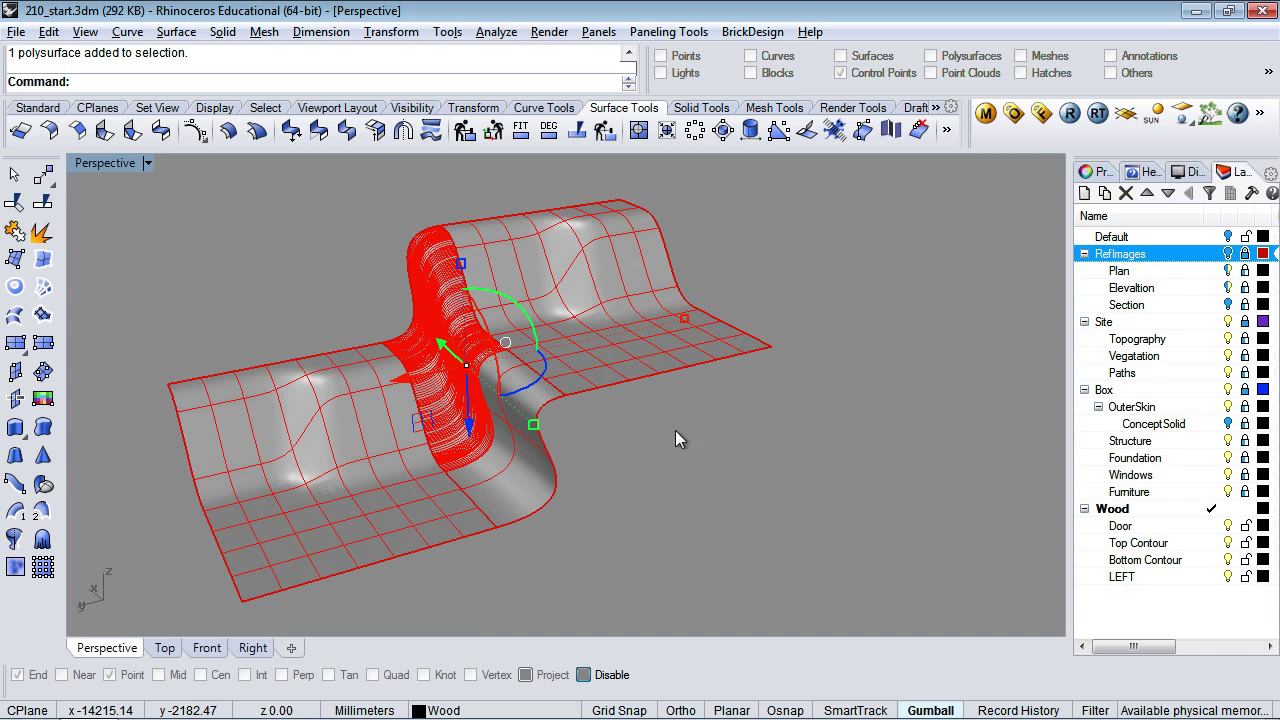
{"action": "key", "text": "Escape"}
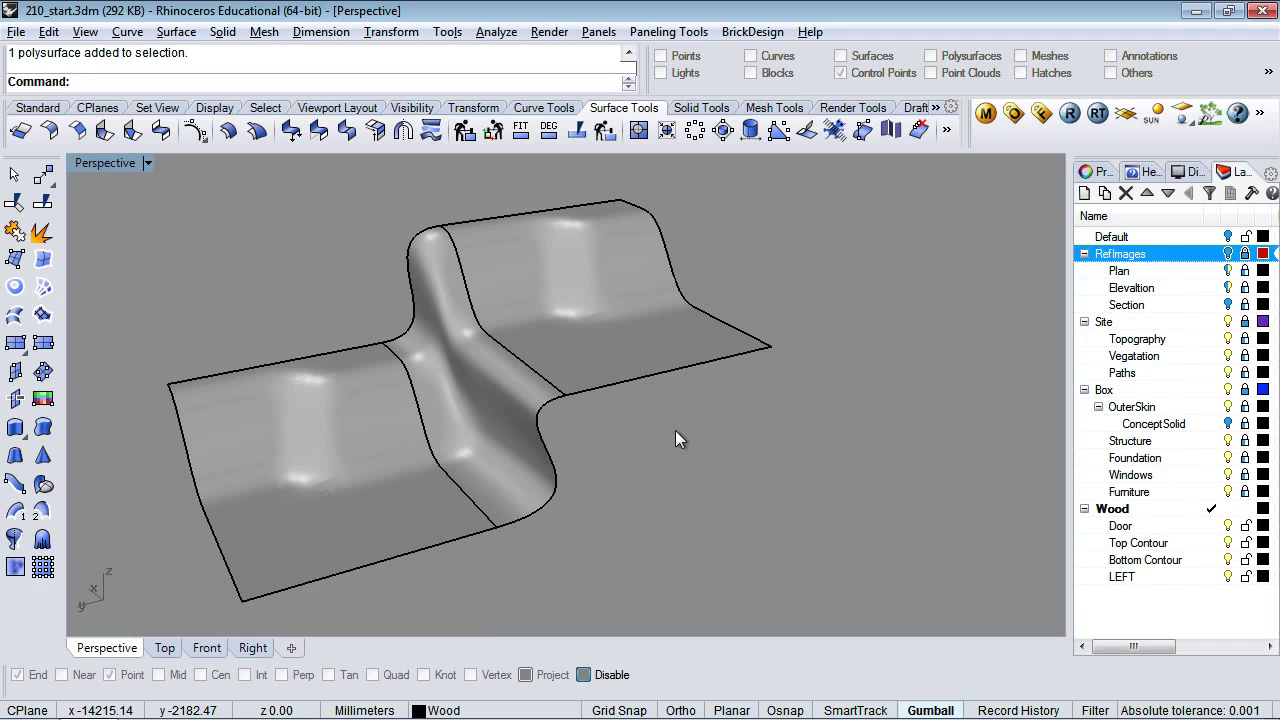
{"action": "mouse_move", "coordinate": [362, 712]}
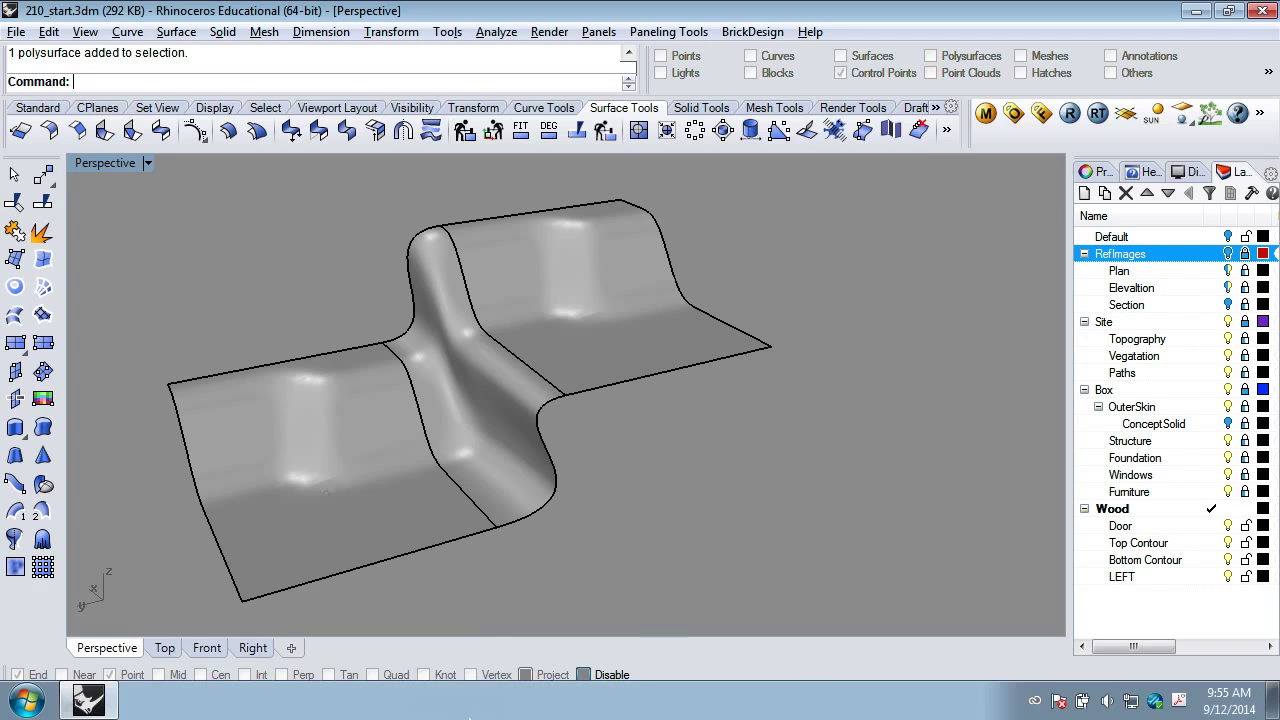